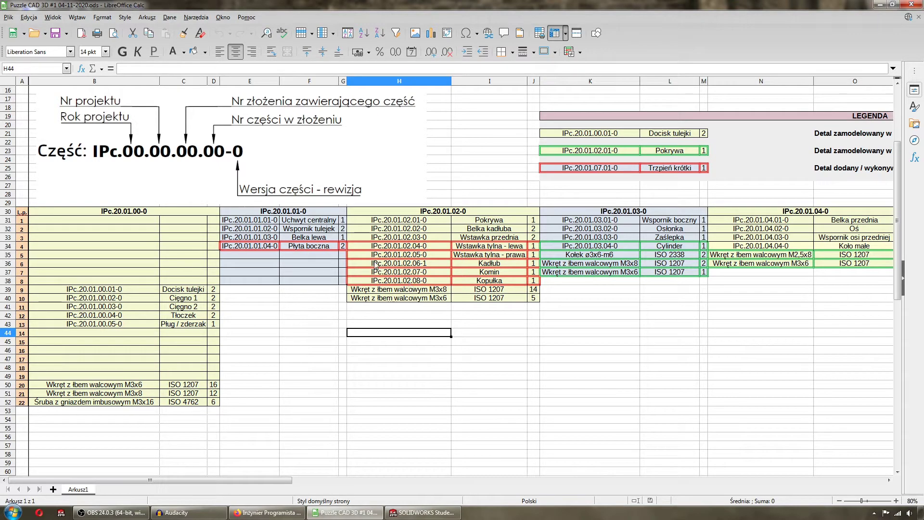
Switch from the LibreOffice Calc parts list to SOLIDWORKS showing the blank part Część1.
{"action": "left_click", "coordinate": [405, 511]}
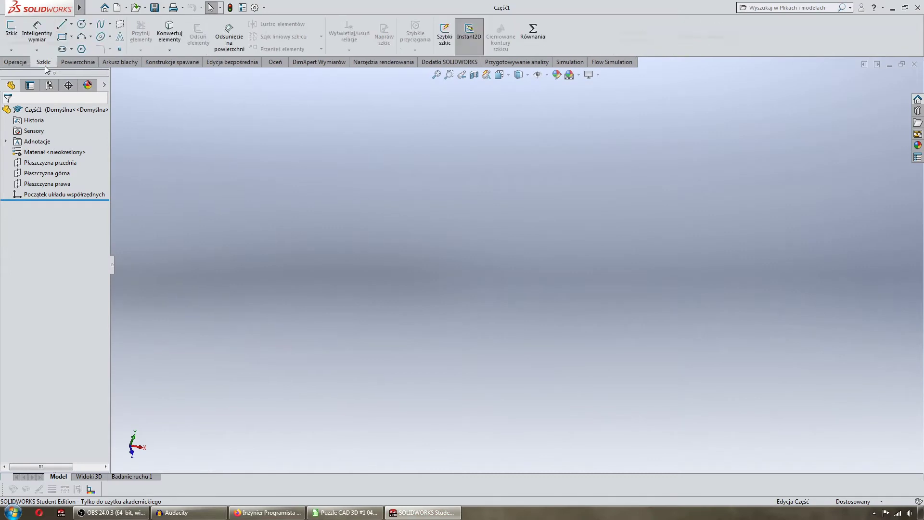
Start a sketch on the right plane and draw a vertical infinite construction line.
{"action": "left_click", "coordinate": [11, 28]}
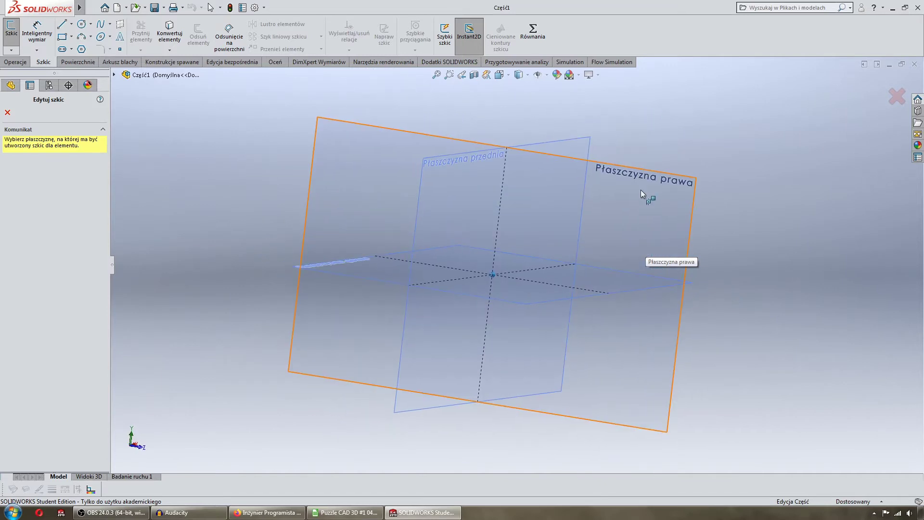
{"action": "left_click", "coordinate": [640, 190]}
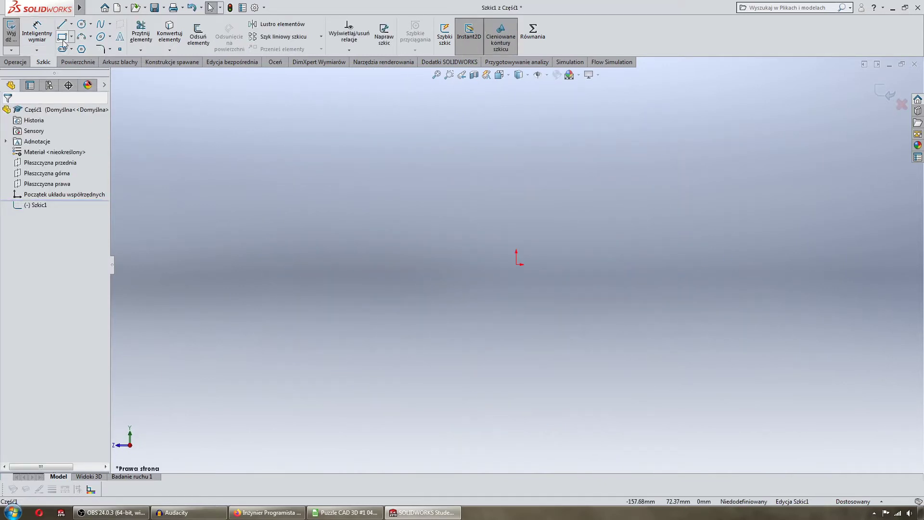
{"action": "left_click", "coordinate": [61, 24]}
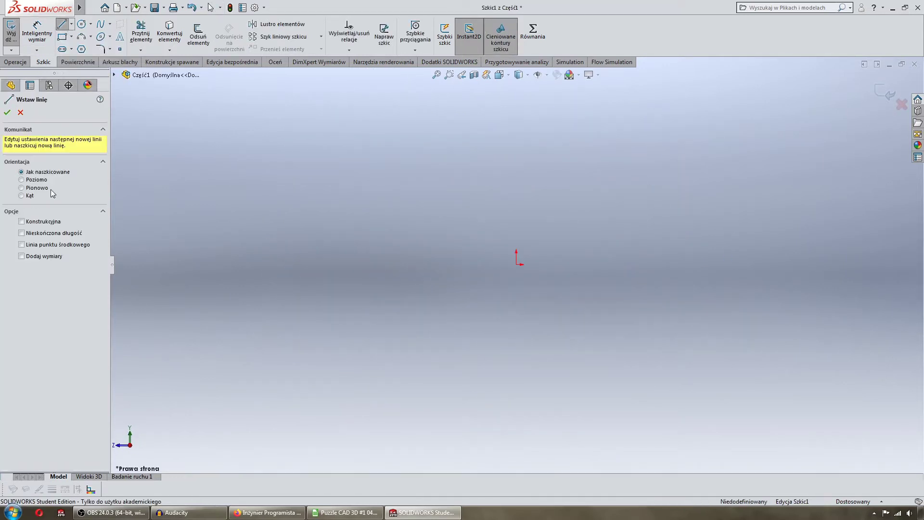
{"action": "left_click", "coordinate": [42, 223]}
{"action": "left_click", "coordinate": [44, 233]}
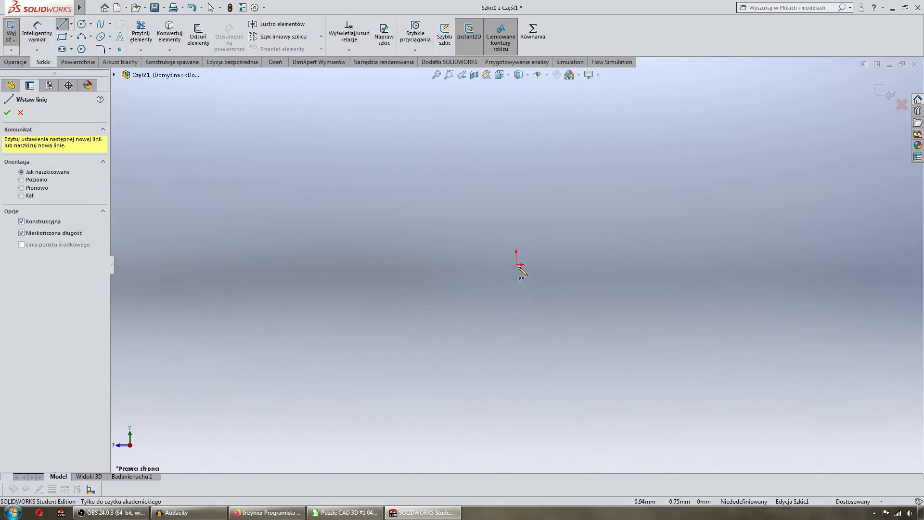
{"action": "left_click", "coordinate": [516, 265]}
{"action": "left_click", "coordinate": [520, 289]}
{"action": "key", "text": "Escape"}
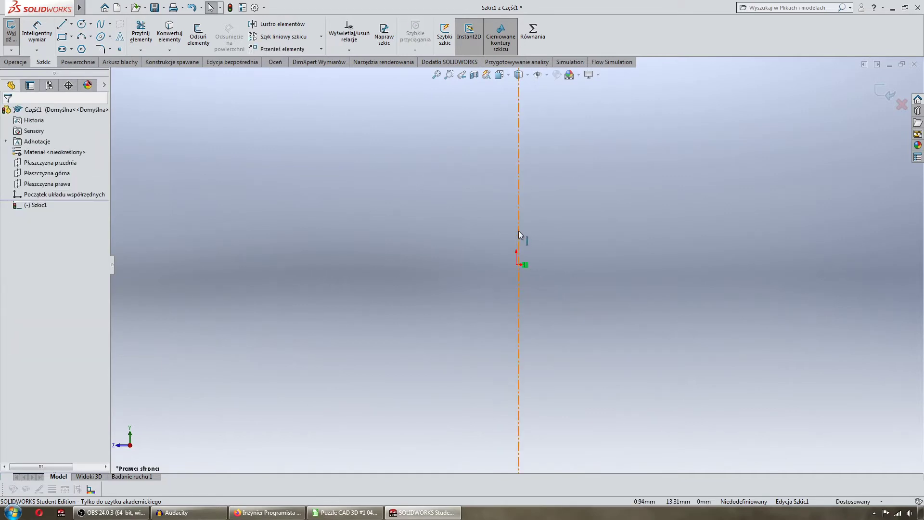
Make the construction line coincident with the origin so the sketch is fully defined.
{"action": "left_click", "coordinate": [518, 231]}
{"action": "left_click", "coordinate": [516, 265], "text": "ctrl"}
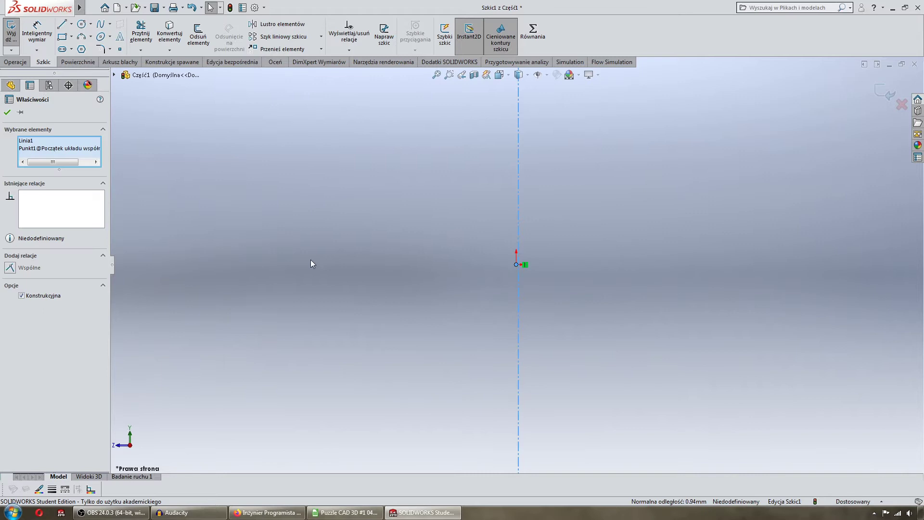
{"action": "left_click", "coordinate": [10, 267]}
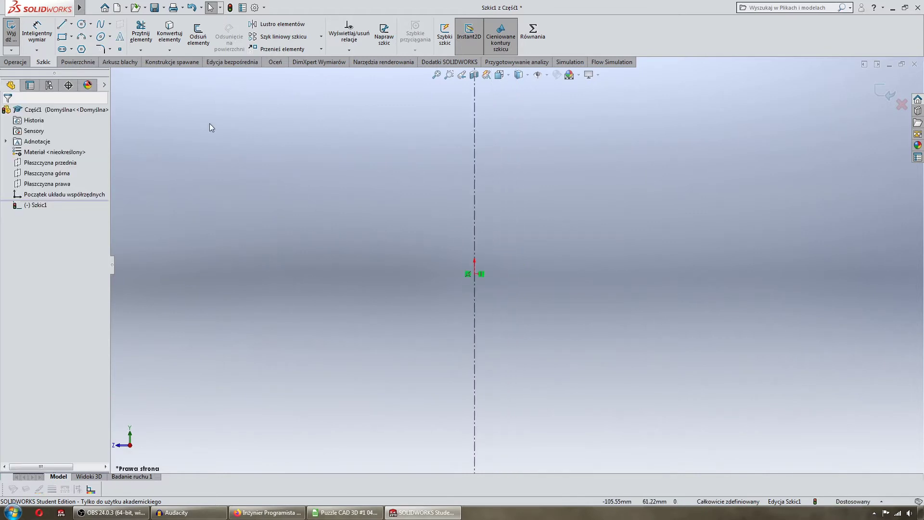
{"action": "left_click", "coordinate": [62, 24]}
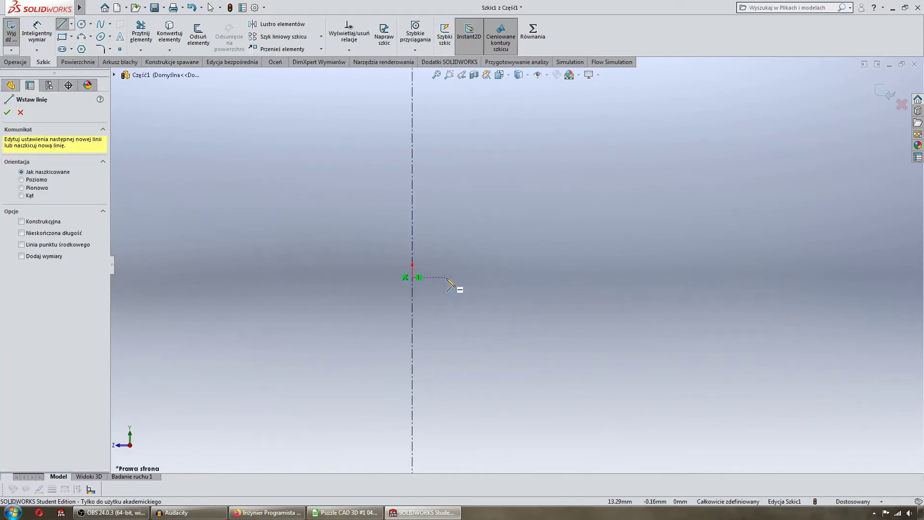
Draw the stepped line outline rising from the origin to the right vertical side.
{"action": "left_click", "coordinate": [412, 278]}
{"action": "left_click", "coordinate": [493, 277]}
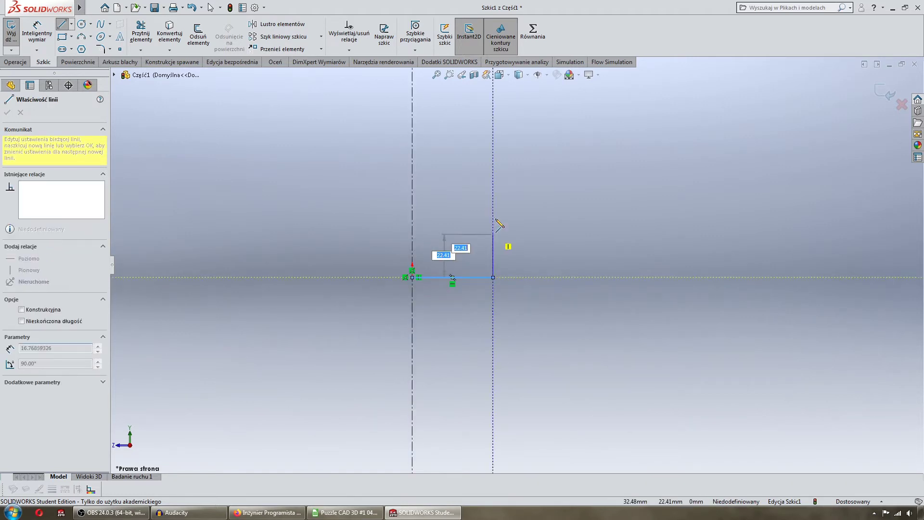
{"action": "left_click", "coordinate": [493, 182]}
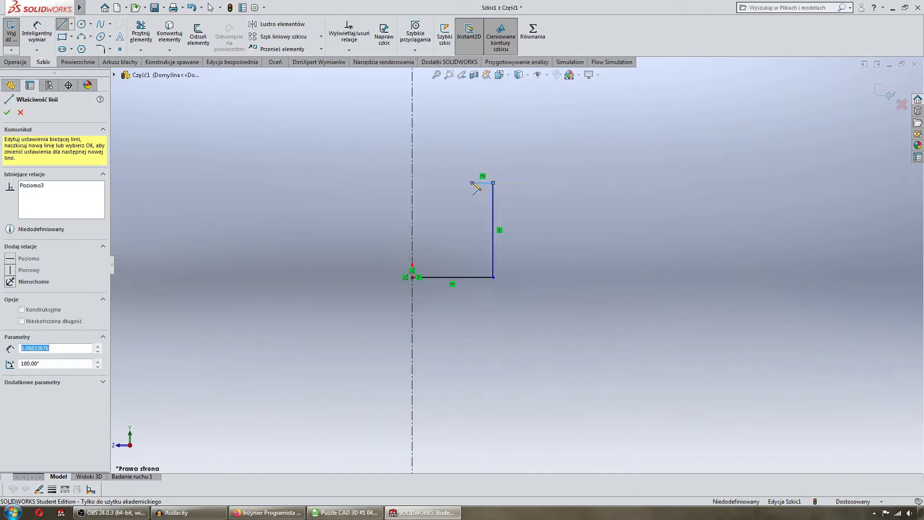
{"action": "left_click", "coordinate": [472, 163]}
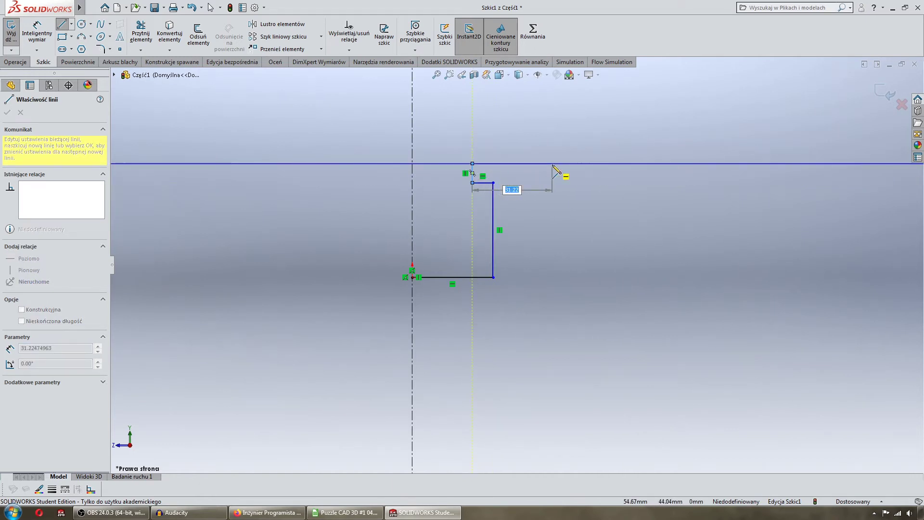
{"action": "left_click", "coordinate": [553, 165]}
{"action": "left_click", "coordinate": [528, 216]}
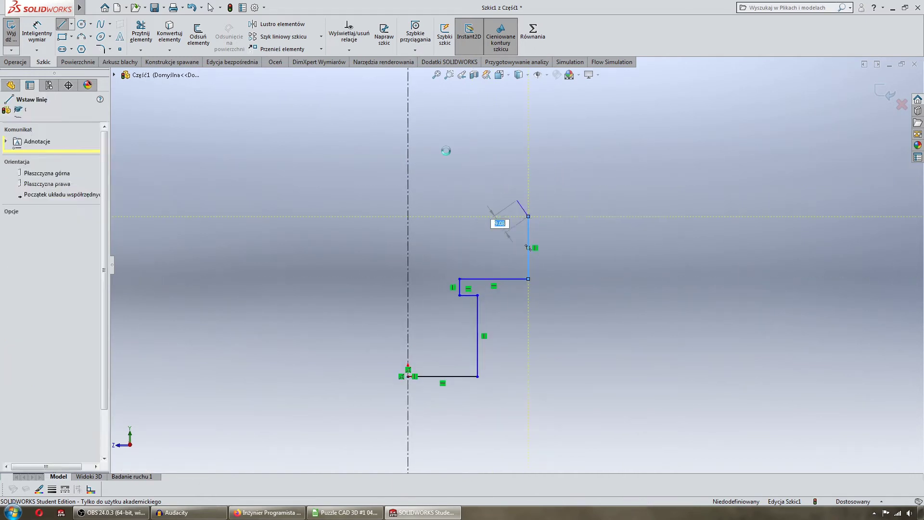
{"action": "key", "text": "Escape"}
Add a 3-point arc from the right line's top end, bulging upward past the centerline.
{"action": "left_click", "coordinate": [82, 36]}
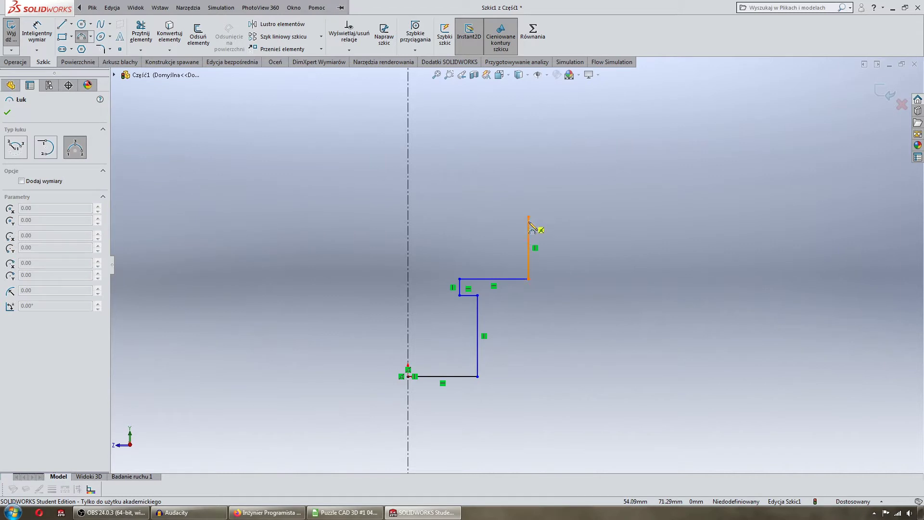
{"action": "left_click", "coordinate": [529, 216]}
{"action": "left_click", "coordinate": [303, 175]}
{"action": "left_click", "coordinate": [422, 162]}
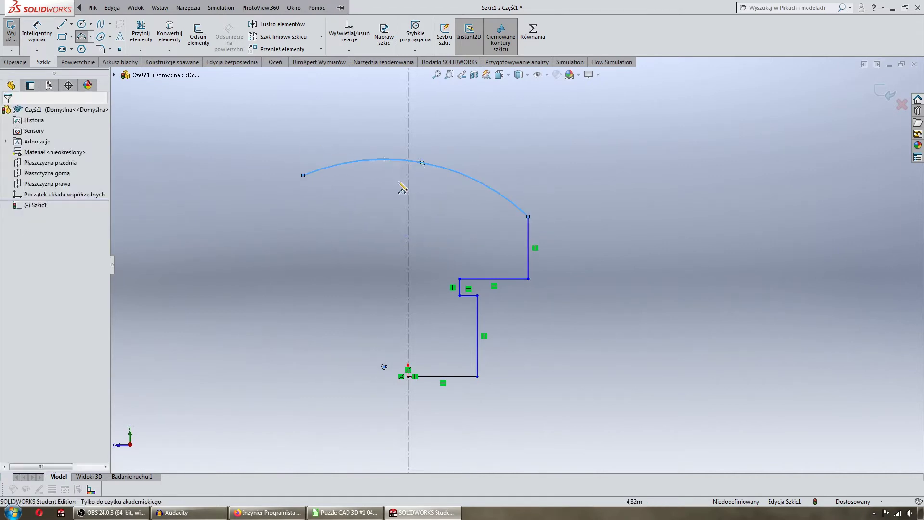
{"action": "key", "text": "Escape"}
Put the arc's centre on the centerline and make the arc tangent to the right line.
{"action": "left_click", "coordinate": [385, 366]}
{"action": "left_click", "coordinate": [408, 301], "text": "ctrl"}
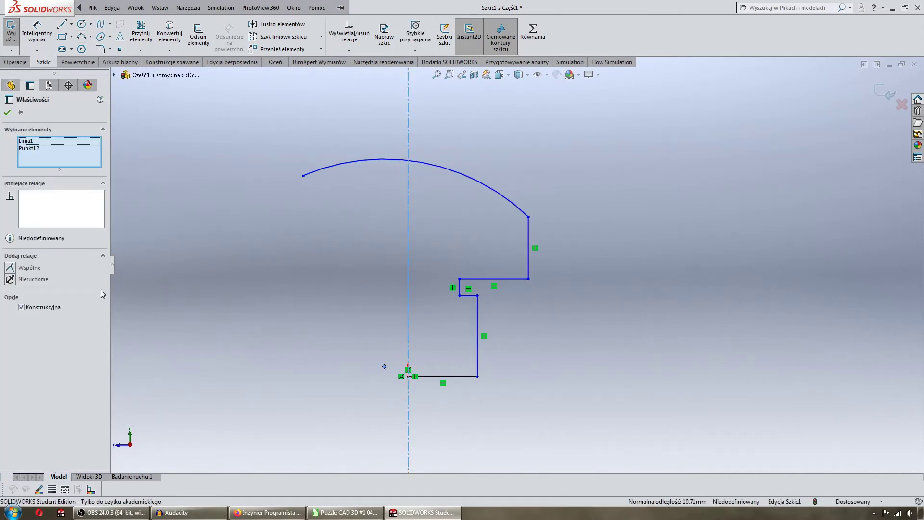
{"action": "left_click", "coordinate": [10, 267]}
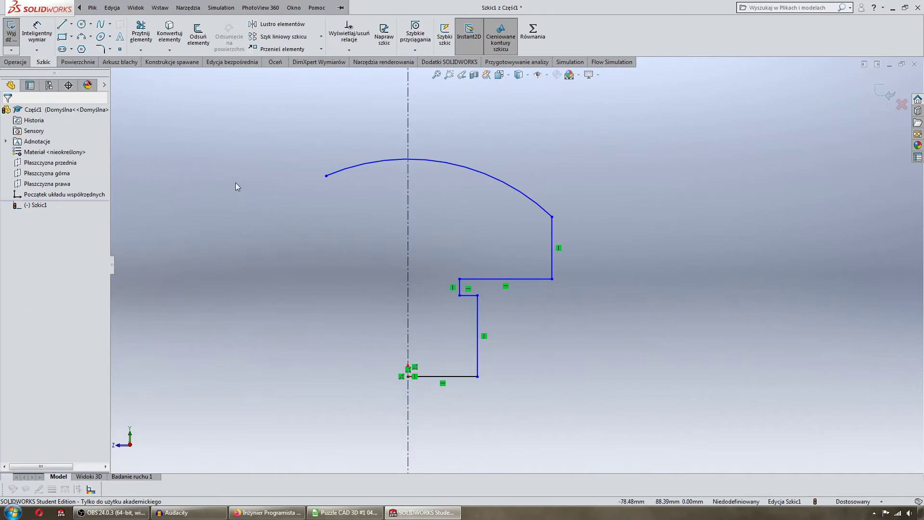
{"action": "left_click", "coordinate": [547, 213]}
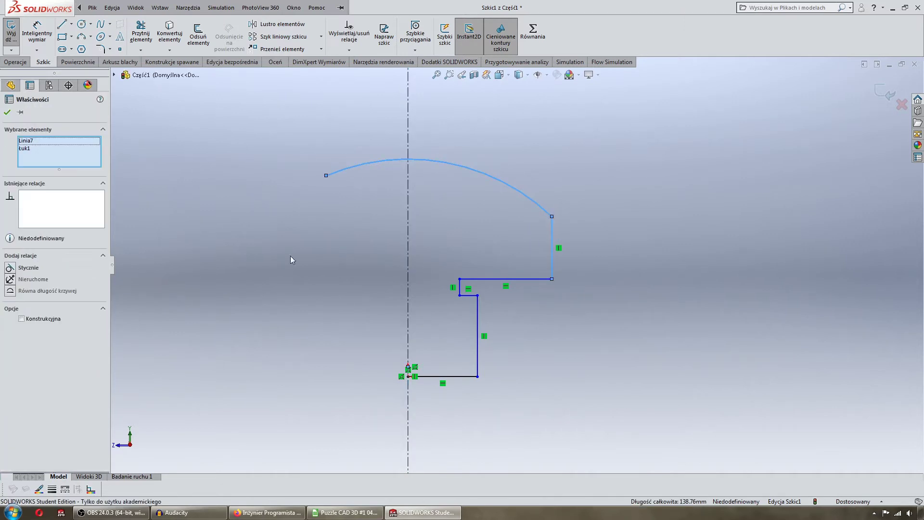
{"action": "left_click", "coordinate": [10, 272]}
{"action": "left_click", "coordinate": [331, 240]}
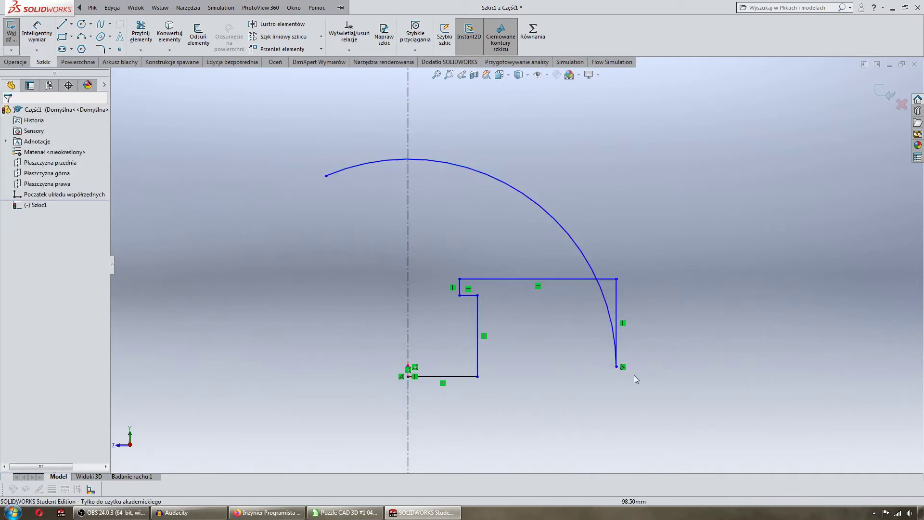
Rejoin the arc to the right line's top and trim the arc left of the centerline.
{"action": "left_click_drag", "start_coordinate": [616, 368], "coordinate": [583, 238]}
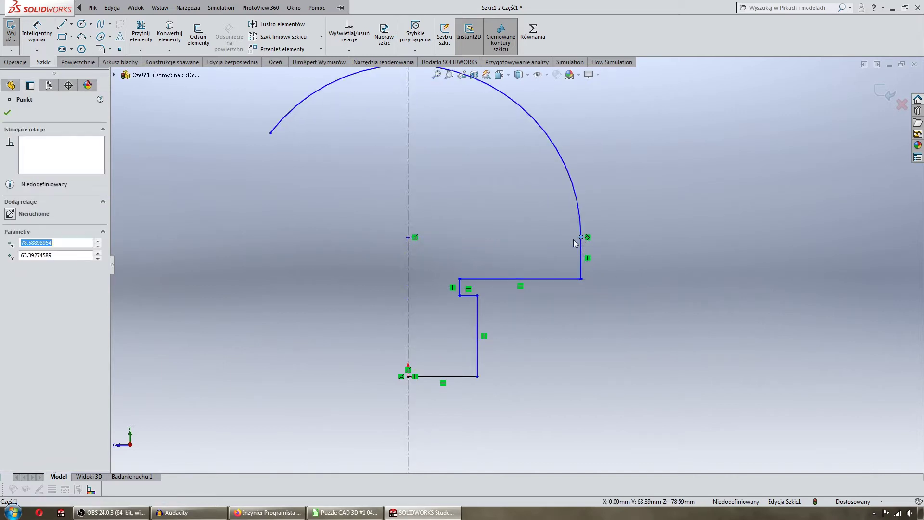
{"action": "left_click", "coordinate": [335, 295]}
{"action": "scroll", "coordinate": [334, 292], "scroll_direction": "up", "scroll_amount": 2}
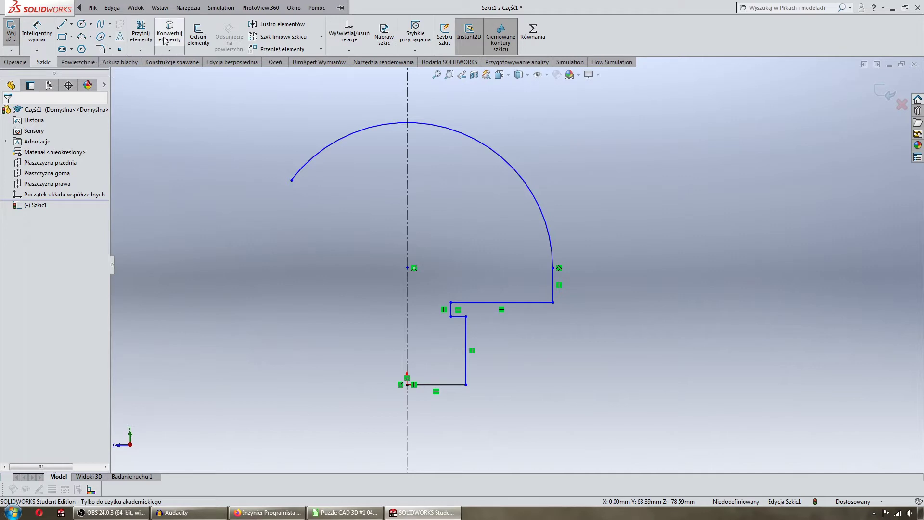
{"action": "left_click", "coordinate": [141, 33]}
{"action": "left_click", "coordinate": [300, 168]}
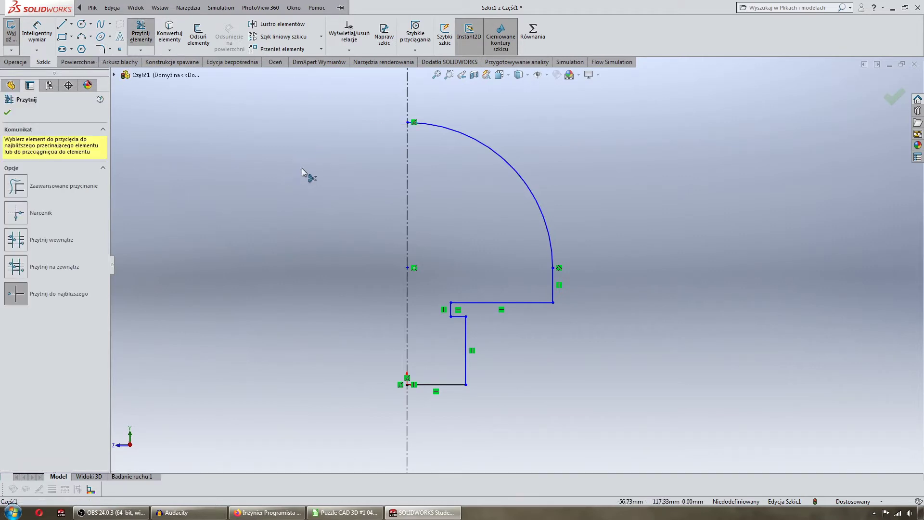
Dimension the bottom width at 4.00 and the step at 3.00 from the centerline.
{"action": "key", "text": "d"}
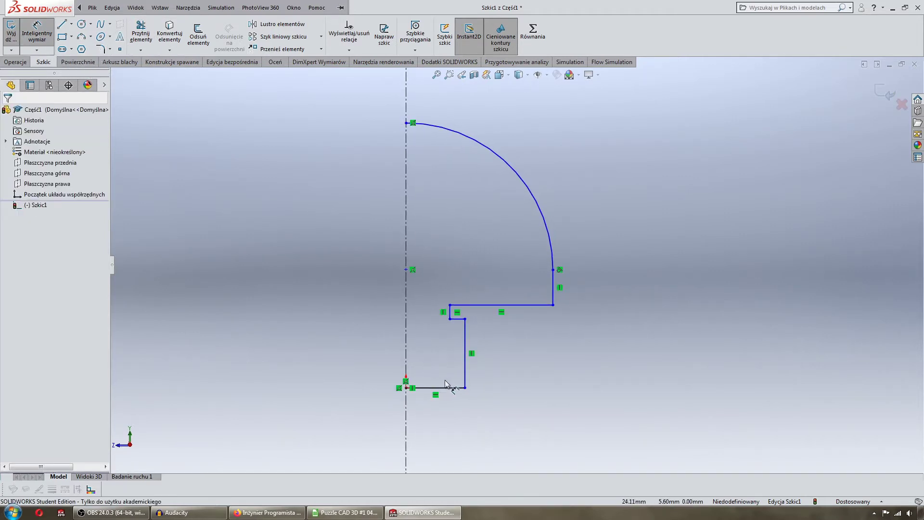
{"action": "left_click", "coordinate": [464, 374]}
{"action": "left_click", "coordinate": [406, 344]}
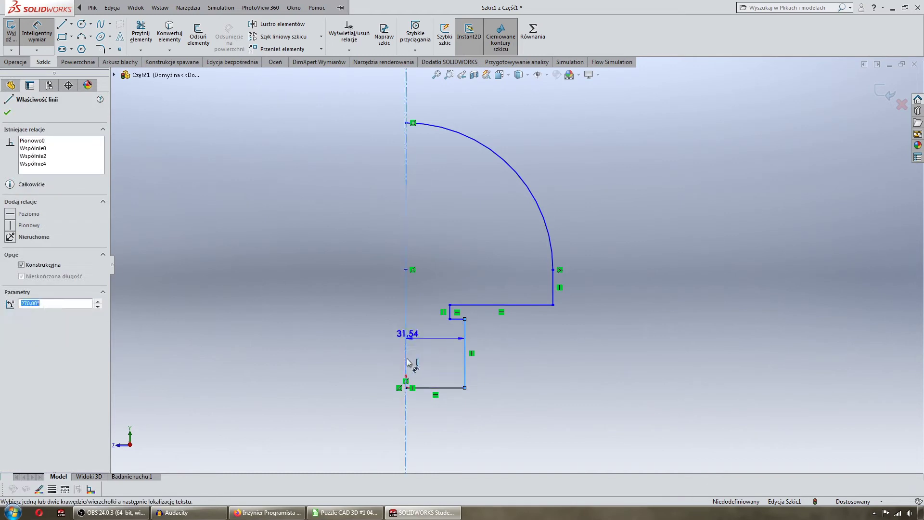
{"action": "left_click", "coordinate": [401, 413]}
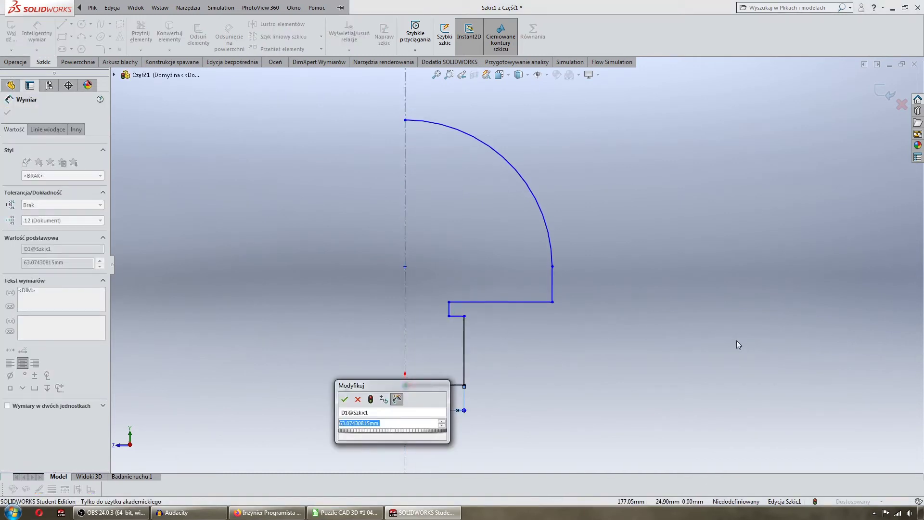
{"action": "type", "text": "4"}
{"action": "key", "text": "Return"}
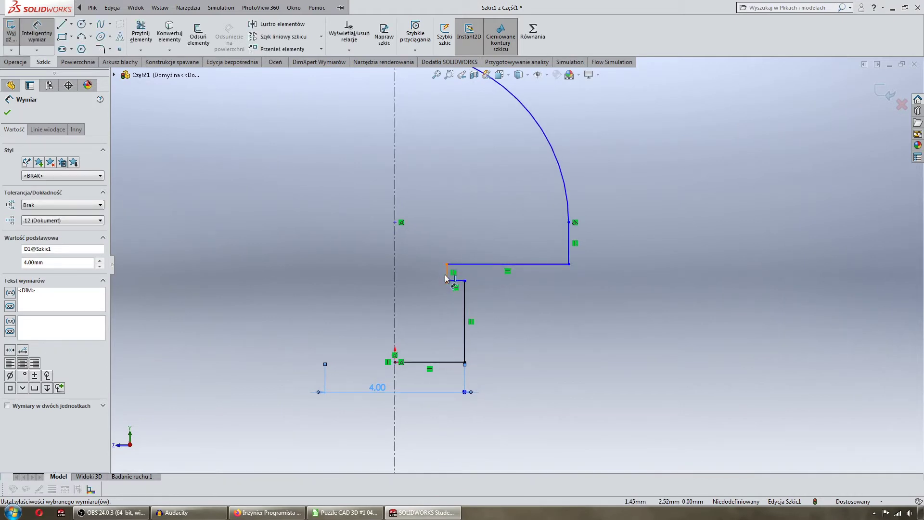
{"action": "left_click", "coordinate": [446, 274]}
{"action": "left_click", "coordinate": [396, 275]}
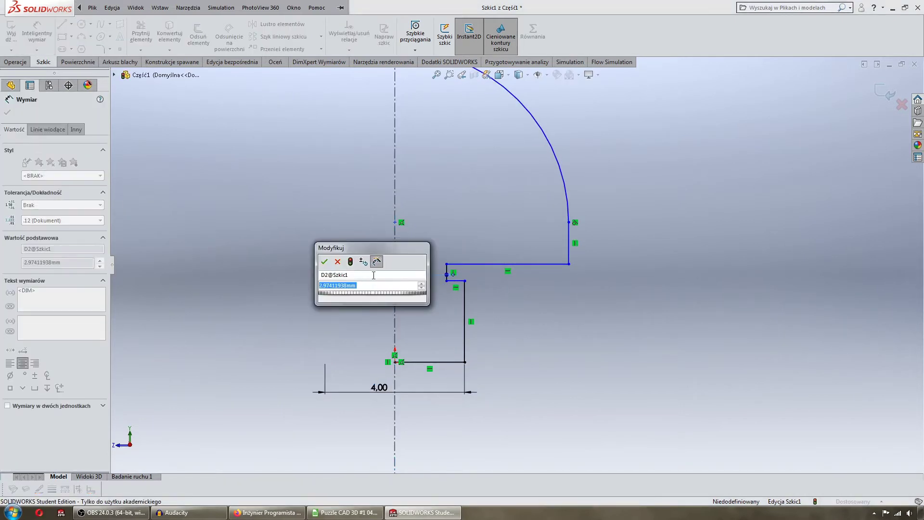
{"action": "type", "text": "3"}
{"action": "key", "text": "Return"}
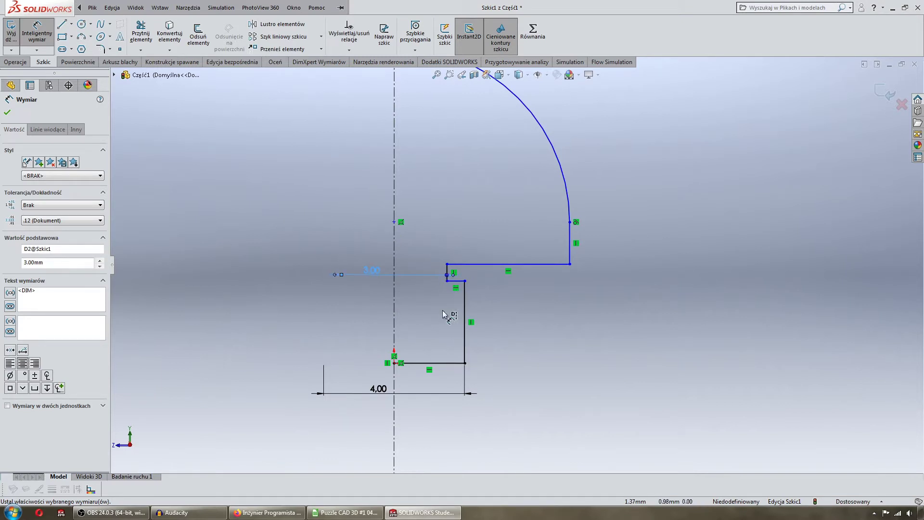
Add a 6.00 height dimension between the bottom and upper horizontal lines.
{"action": "left_click", "coordinate": [451, 364]}
{"action": "left_click", "coordinate": [481, 264]}
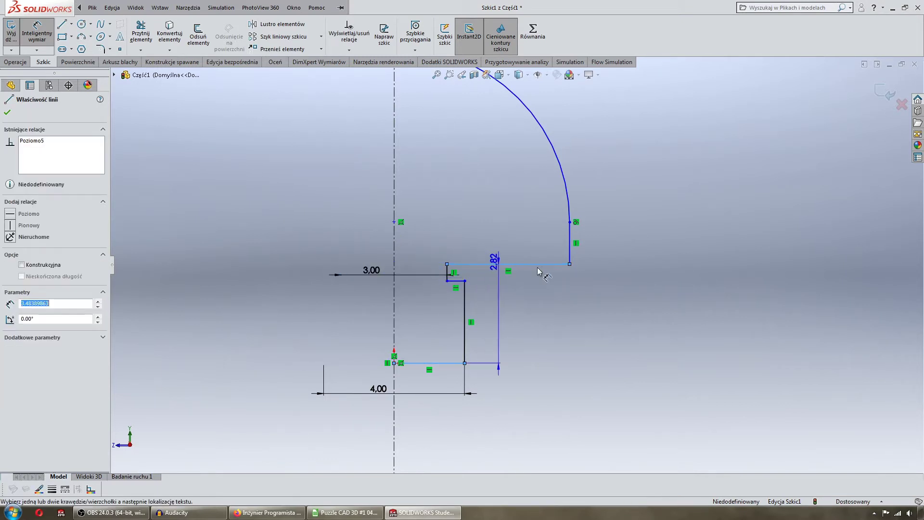
{"action": "left_click", "coordinate": [640, 305]}
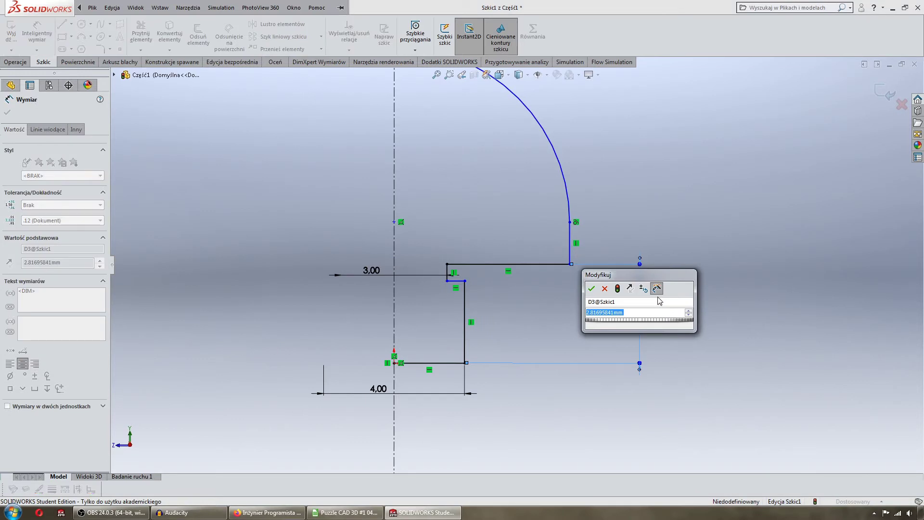
{"action": "type", "text": "6"}
{"action": "key", "text": "Return"}
{"action": "key", "text": "Escape"}
Drag the arc's lower end upward so it sits above the step.
{"action": "scroll", "coordinate": [543, 279], "scroll_direction": "up", "scroll_amount": 1}
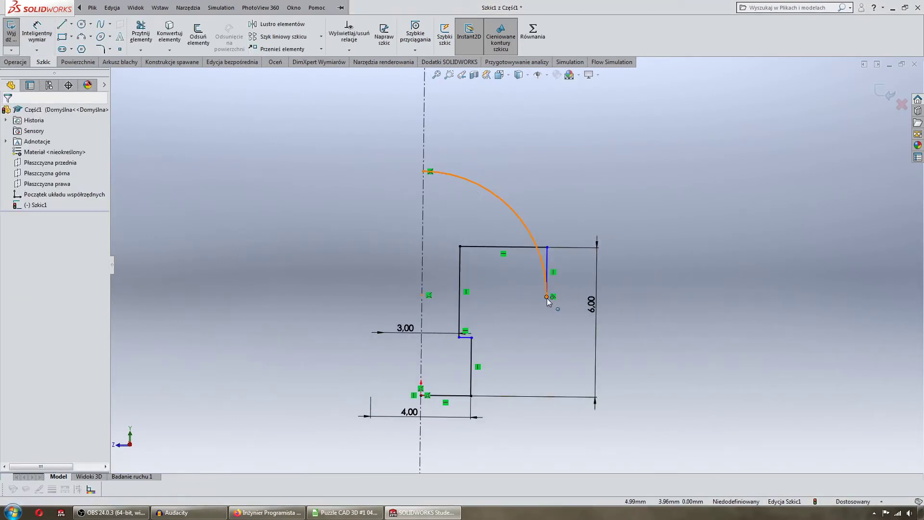
{"action": "left_click_drag", "start_coordinate": [547, 297], "coordinate": [547, 212]}
{"action": "key", "text": "Escape"}
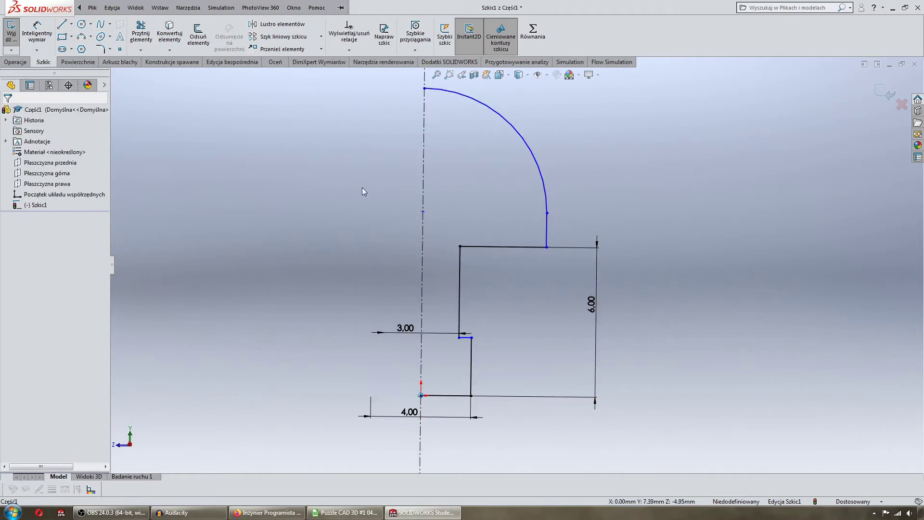
{"action": "left_click", "coordinate": [37, 33]}
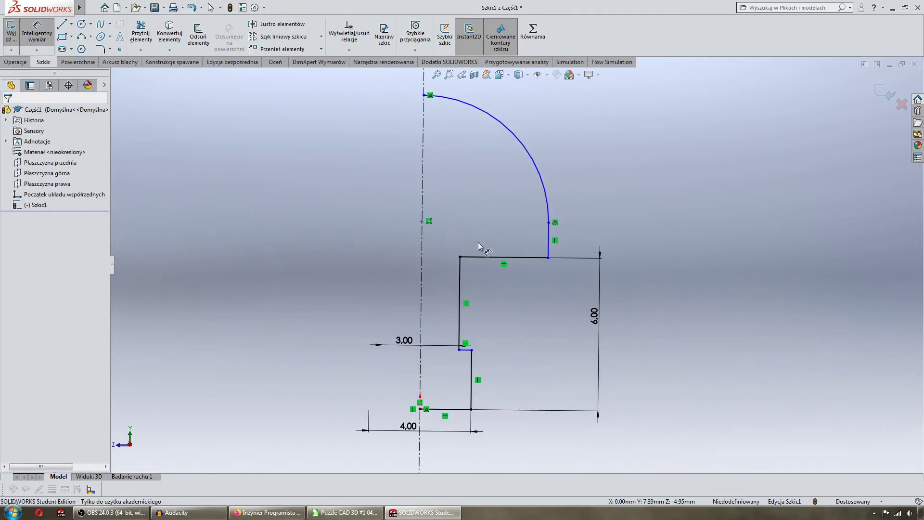
Add the 0.80 step dimension and the 16.00 overall height from bottom edge to arc top.
{"action": "left_click", "coordinate": [461, 273]}
{"action": "left_click", "coordinate": [568, 302]}
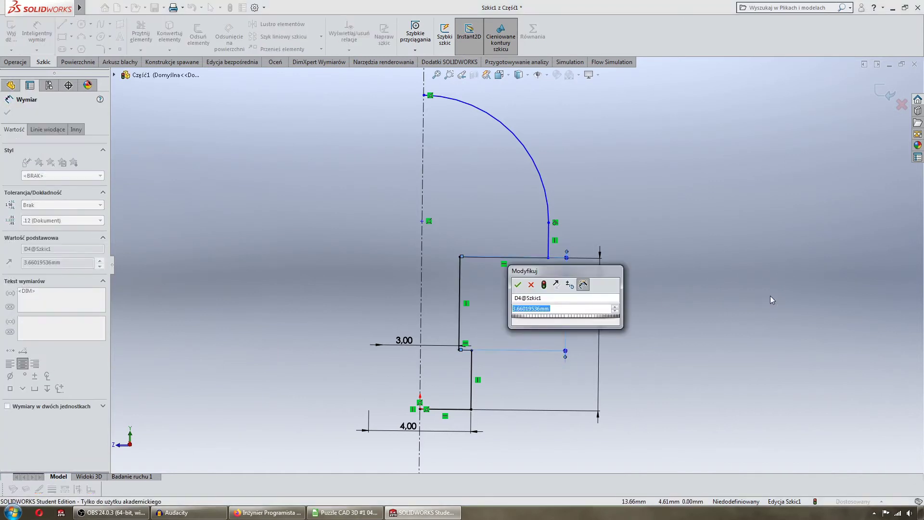
{"action": "type", "text": "3"}
{"action": "key", "text": "Return"}
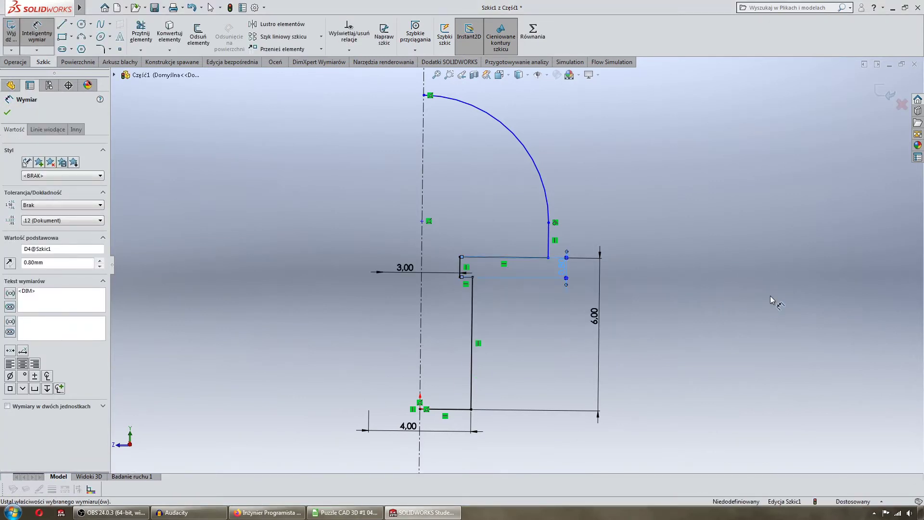
{"action": "key", "text": "Escape"}
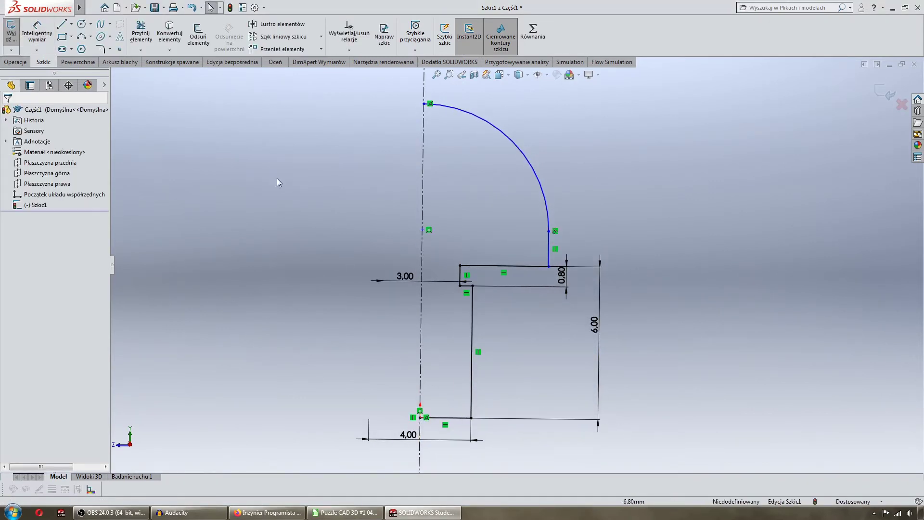
{"action": "key", "text": "d"}
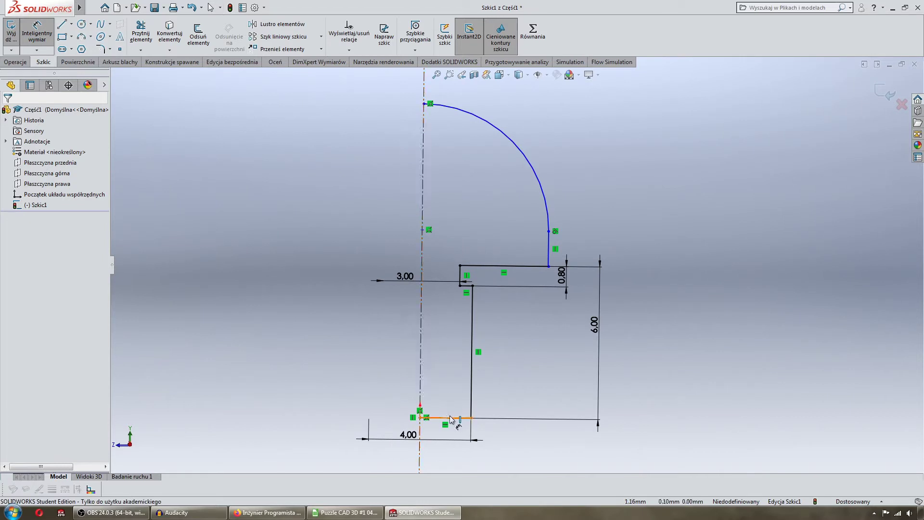
{"action": "left_click", "coordinate": [447, 418]}
{"action": "left_click", "coordinate": [424, 104]}
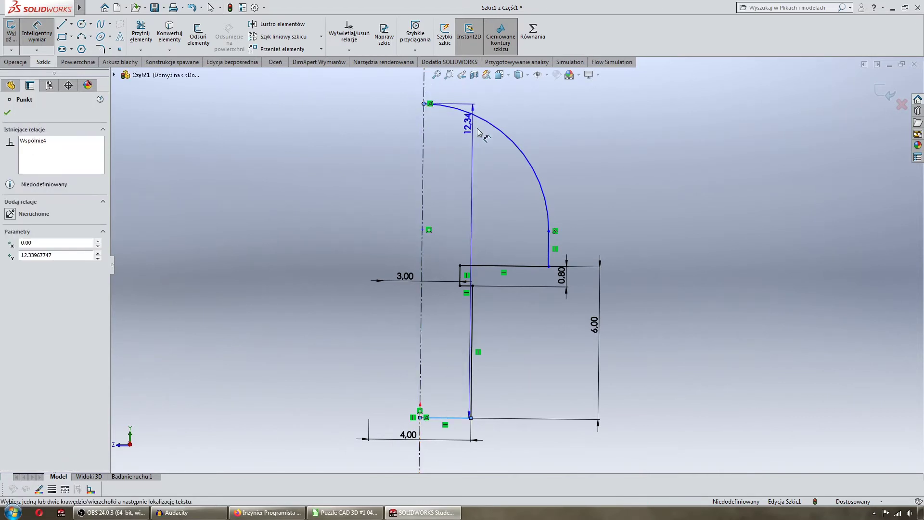
{"action": "left_click", "coordinate": [701, 271]}
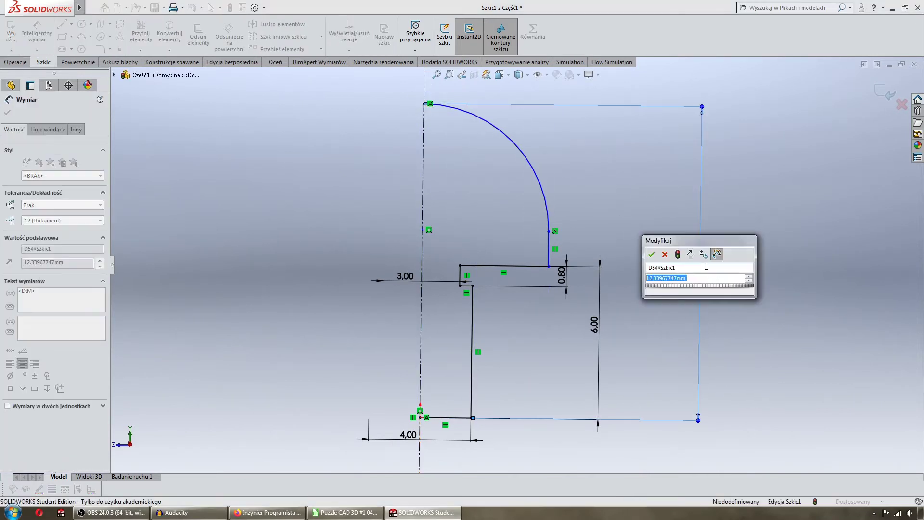
{"action": "type", "text": "16"}
{"action": "key", "text": "Return"}
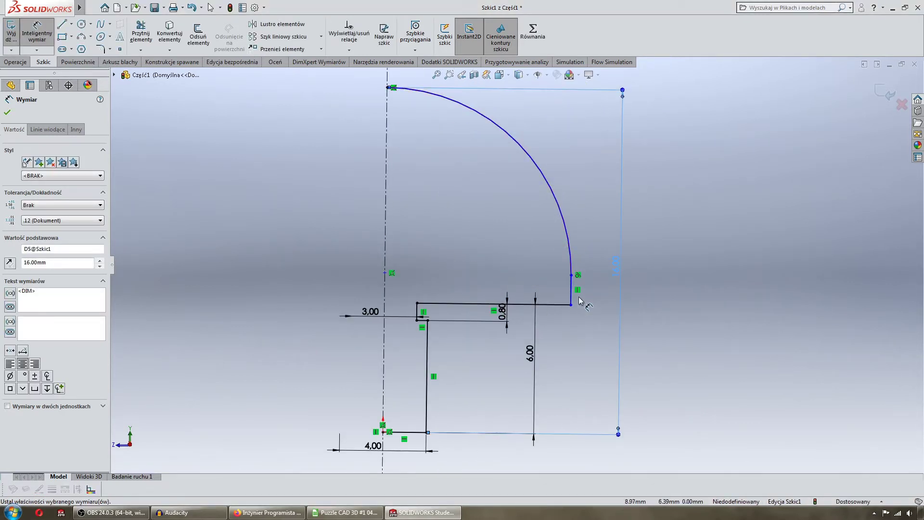
Dimension the short vertical line under the arc at 4.00, fully defining the sketch.
{"action": "left_click", "coordinate": [573, 287]}
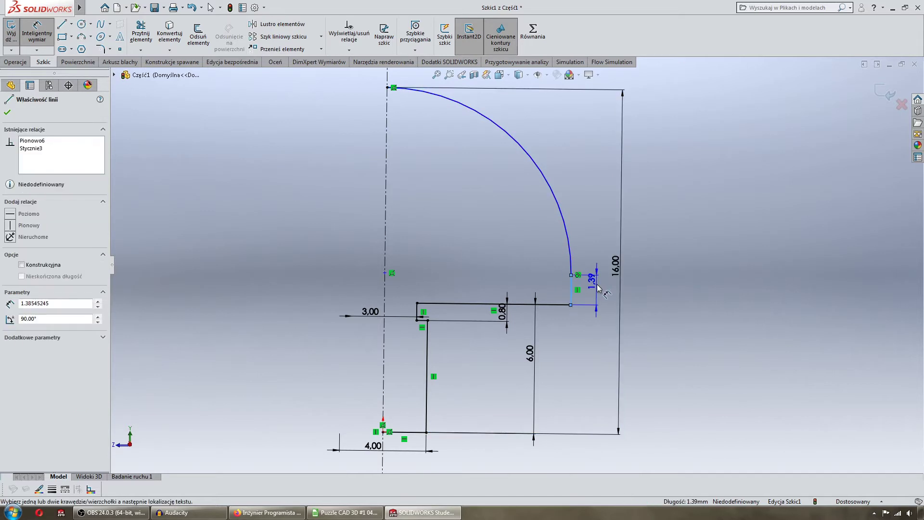
{"action": "left_click", "coordinate": [599, 290]}
{"action": "type", "text": "4.00mm"}
{"action": "key", "text": "Return"}
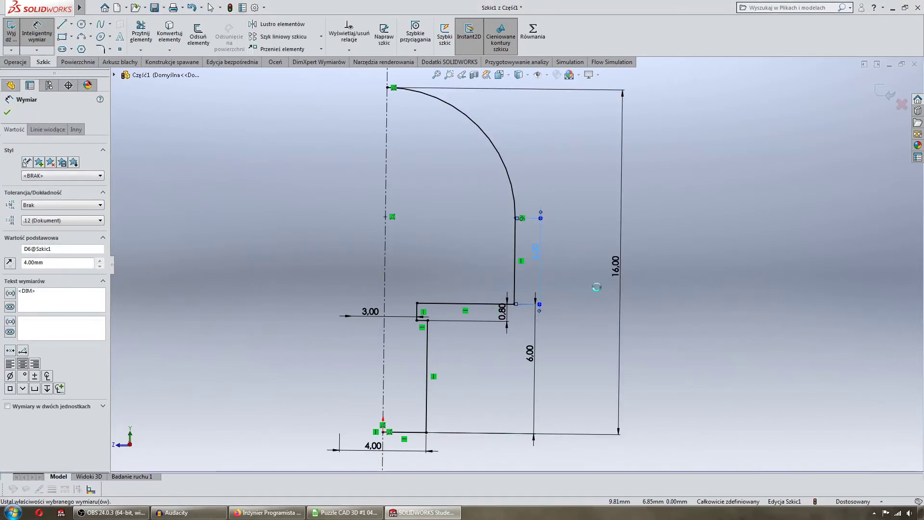
{"action": "left_click", "coordinate": [548, 195]}
{"action": "key", "text": "f"}
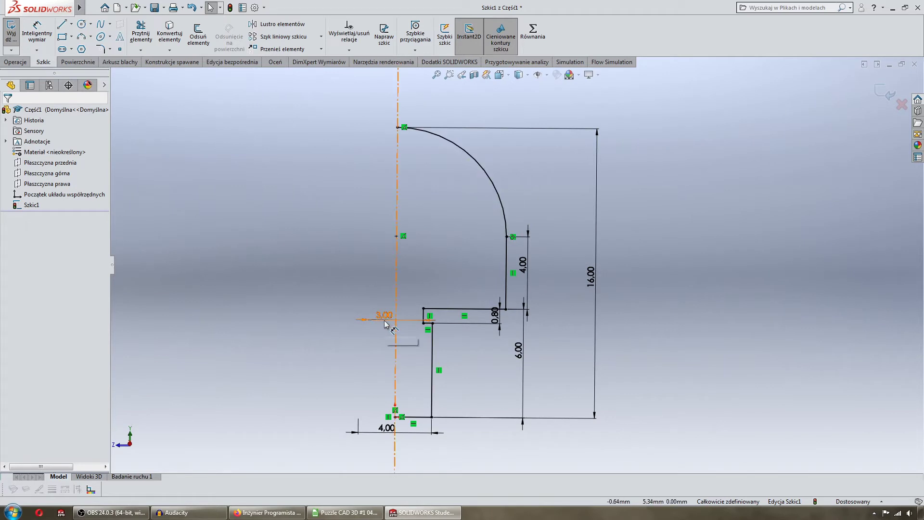
Reposition the 3.00, 4.00, 6.00, 16.00 and 0.80 dimensions clear of the profile.
{"action": "left_click_drag", "start_coordinate": [379, 316], "coordinate": [385, 301]}
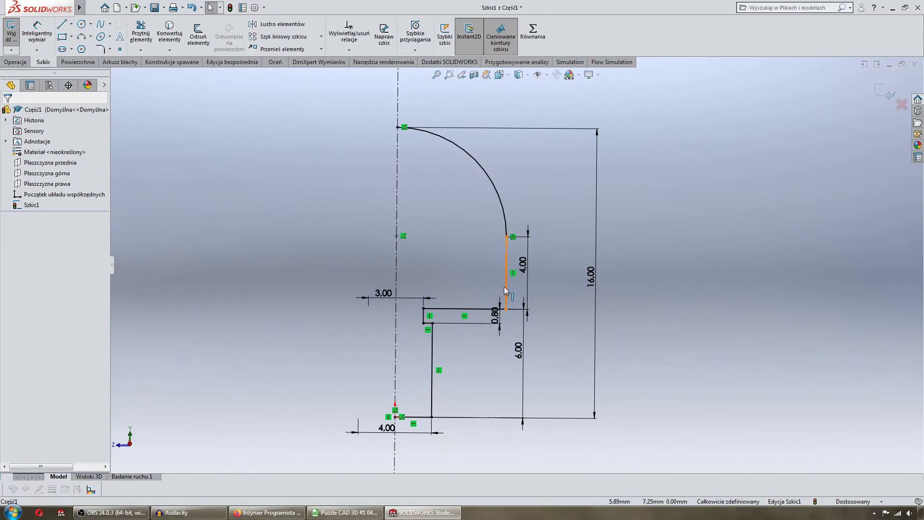
{"action": "left_click", "coordinate": [481, 323]}
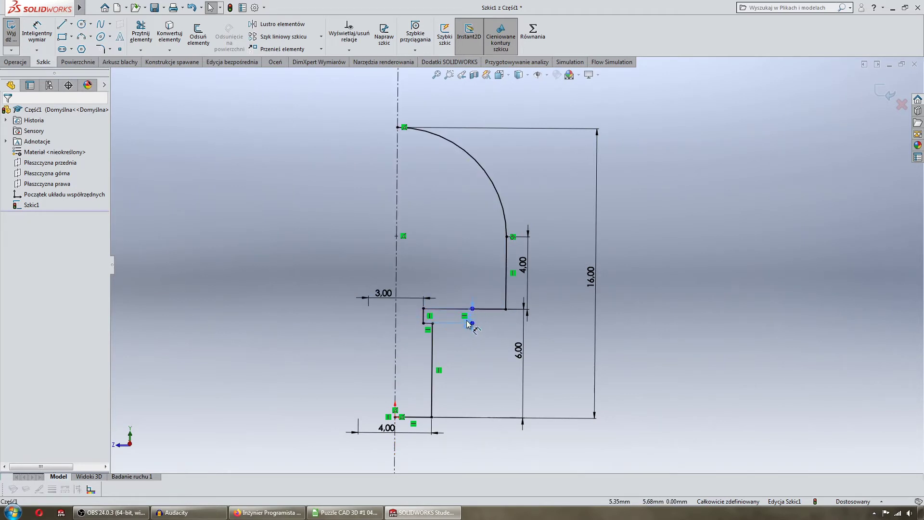
{"action": "left_click", "coordinate": [470, 330]}
{"action": "left_click_drag", "start_coordinate": [525, 264], "coordinate": [541, 264]}
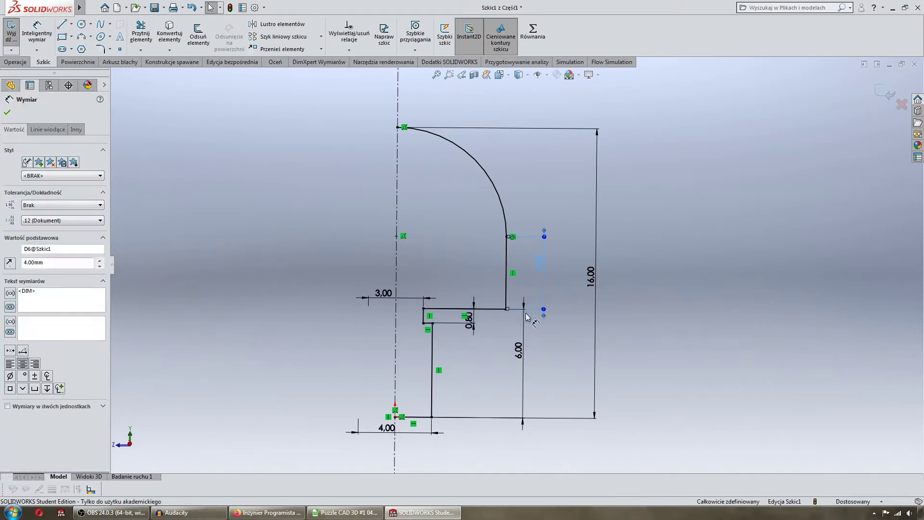
{"action": "left_click_drag", "start_coordinate": [518, 350], "coordinate": [534, 353]}
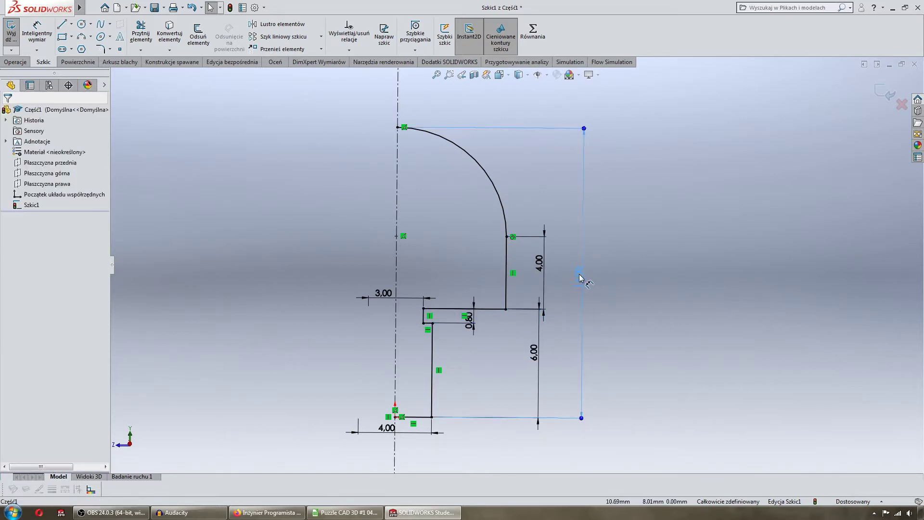
{"action": "left_click_drag", "start_coordinate": [591, 277], "coordinate": [572, 276]}
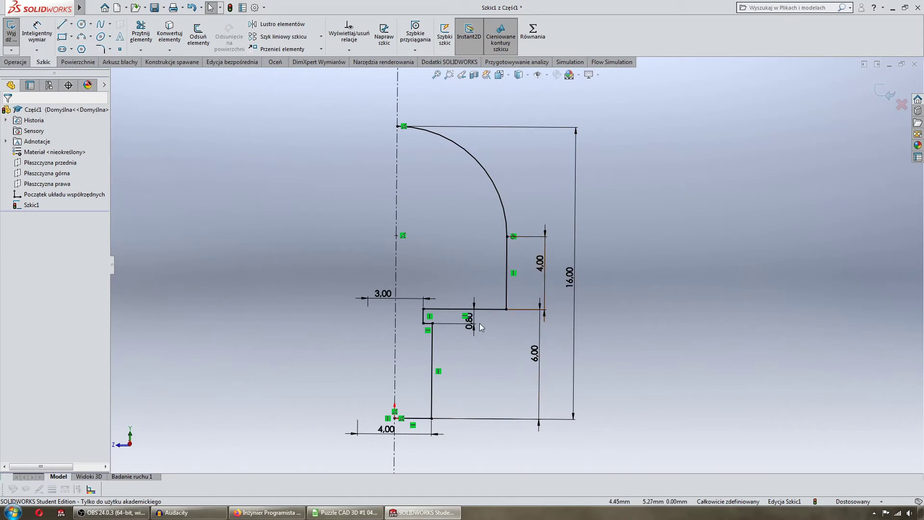
{"action": "mouse_move", "coordinate": [470, 319]}
{"action": "left_mouse_down"}
{"action": "mouse_move", "coordinate": [479, 363]}
{"action": "mouse_move", "coordinate": [476, 347]}
{"action": "left_mouse_up"}
{"action": "left_click", "coordinate": [701, 339]}
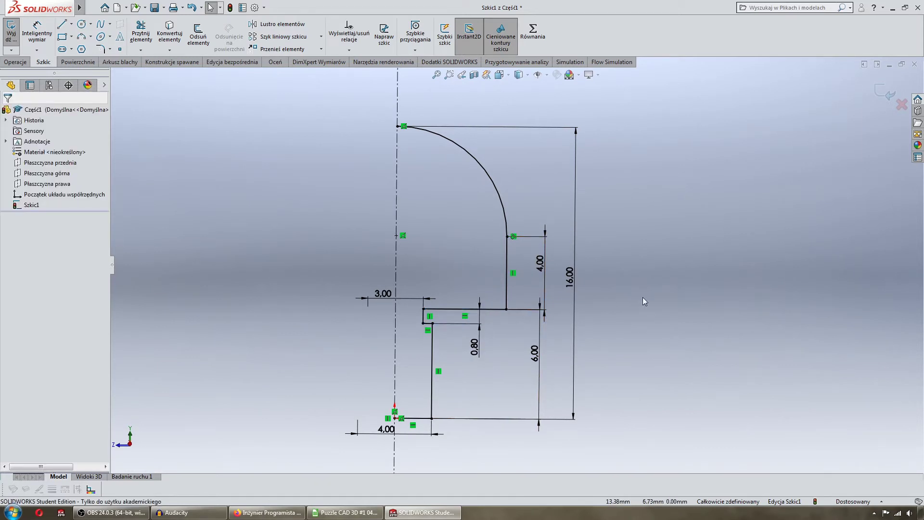
Close the profile with a line along the centreline from the arc's top to the origin.
{"action": "left_click", "coordinate": [61, 25]}
{"action": "left_click", "coordinate": [398, 126]}
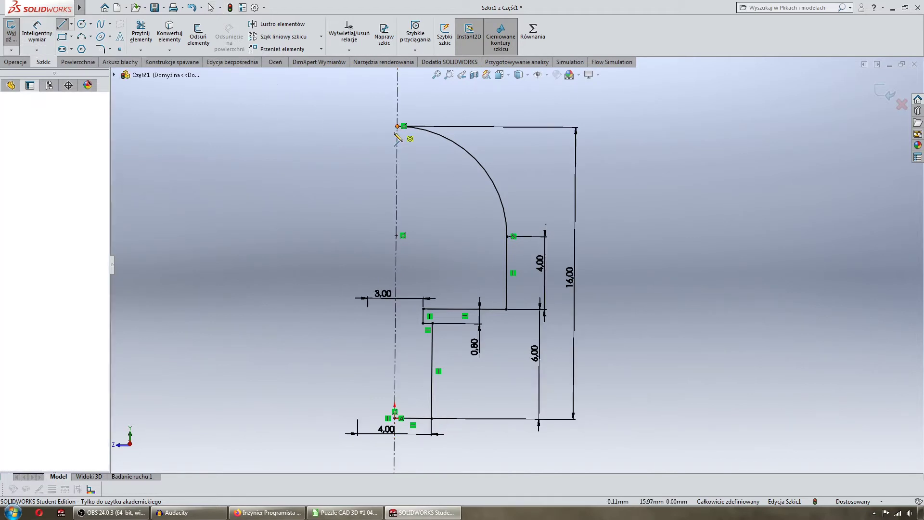
{"action": "left_click", "coordinate": [395, 414]}
{"action": "key", "text": "Escape"}
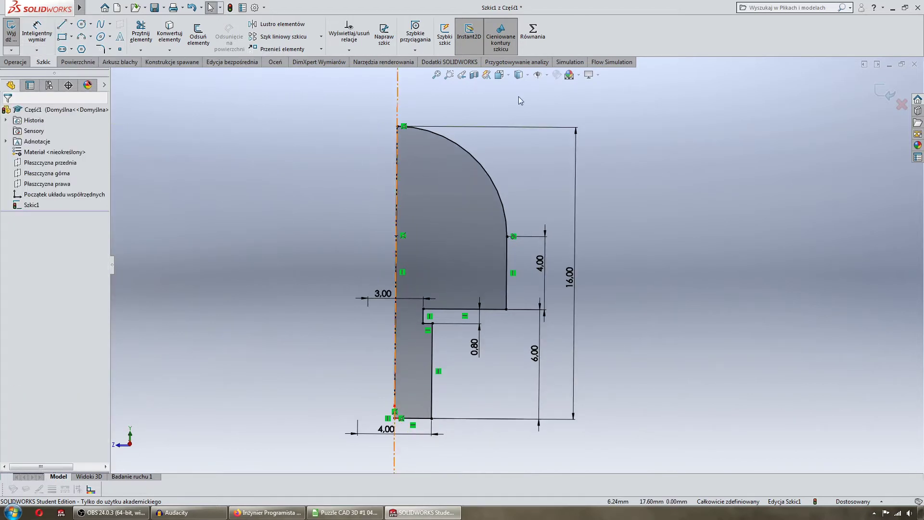
{"action": "middle_click_drag", "start_coordinate": [520, 100], "coordinate": [458, 103]}
Revolve the profile a full 360° into the solid feature Obrót1.
{"action": "left_click", "coordinate": [16, 62]}
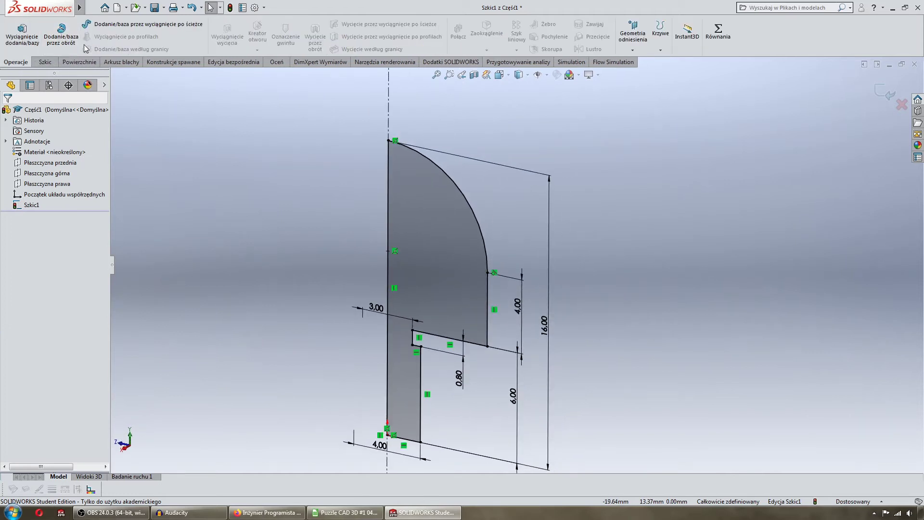
{"action": "left_click", "coordinate": [61, 32]}
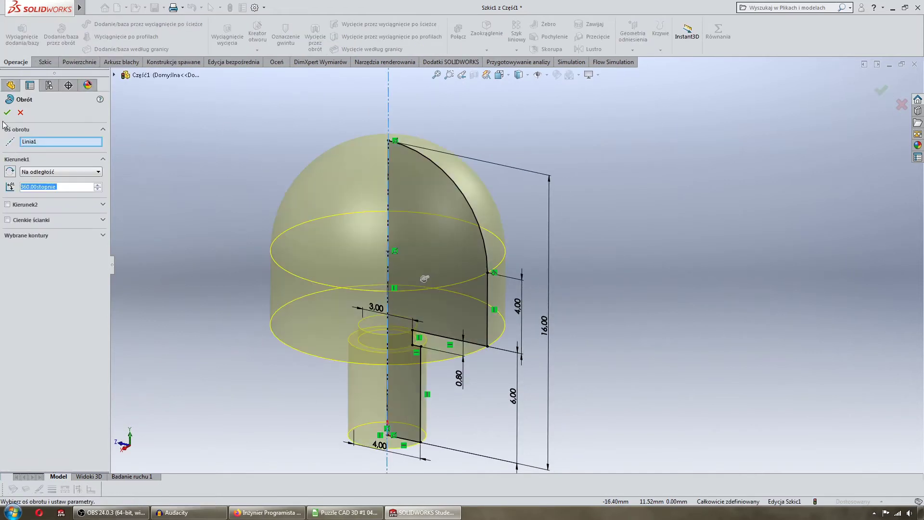
{"action": "left_click", "coordinate": [7, 112]}
{"action": "middle_click_drag", "start_coordinate": [218, 129], "coordinate": [195, 111]}
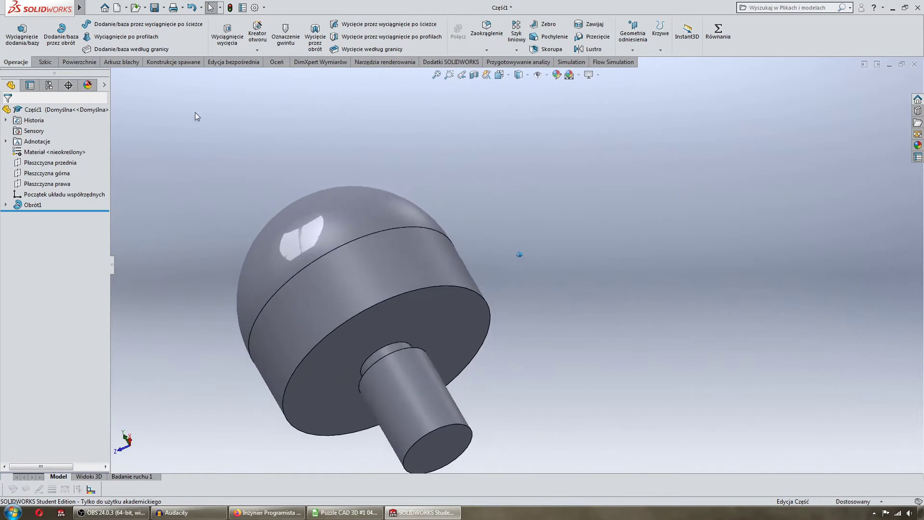
Apply an ISO M4 cosmetic thread to the shaft's end edge.
{"action": "left_click", "coordinate": [286, 44]}
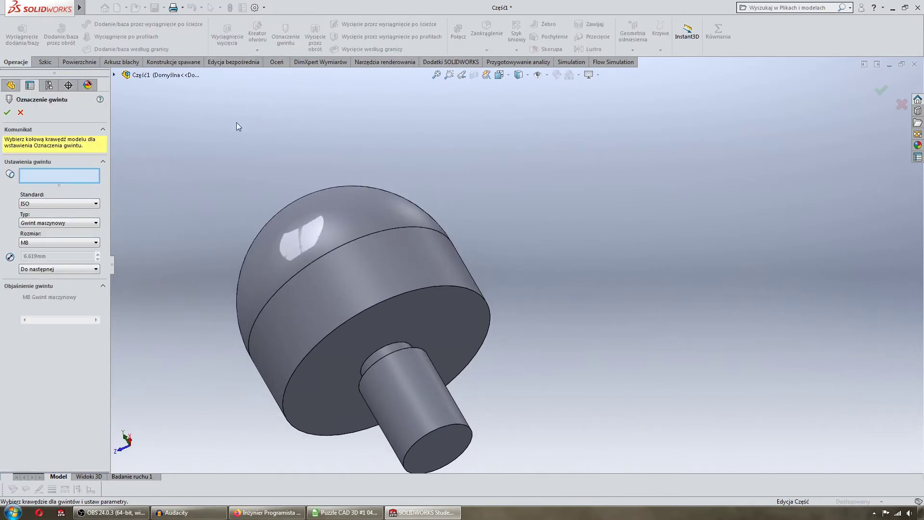
{"action": "left_click", "coordinate": [472, 430]}
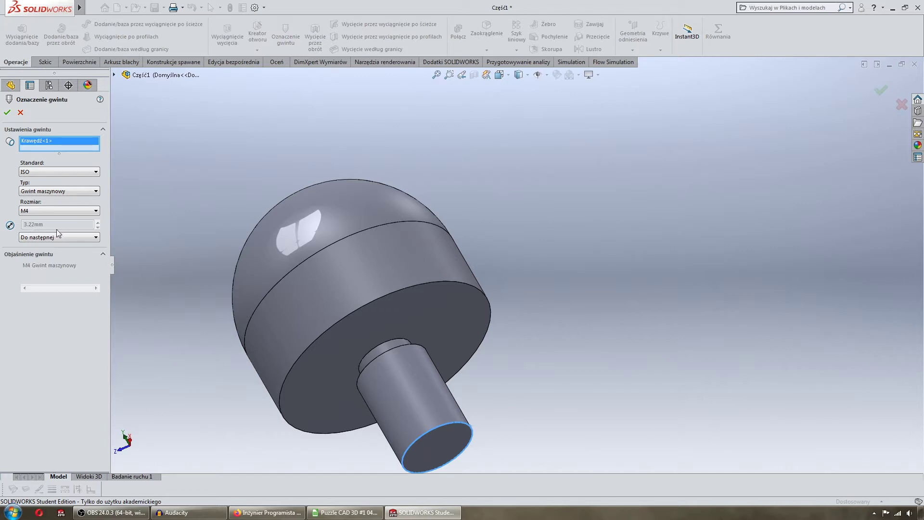
{"action": "middle_click_drag", "start_coordinate": [518, 264], "coordinate": [501, 270]}
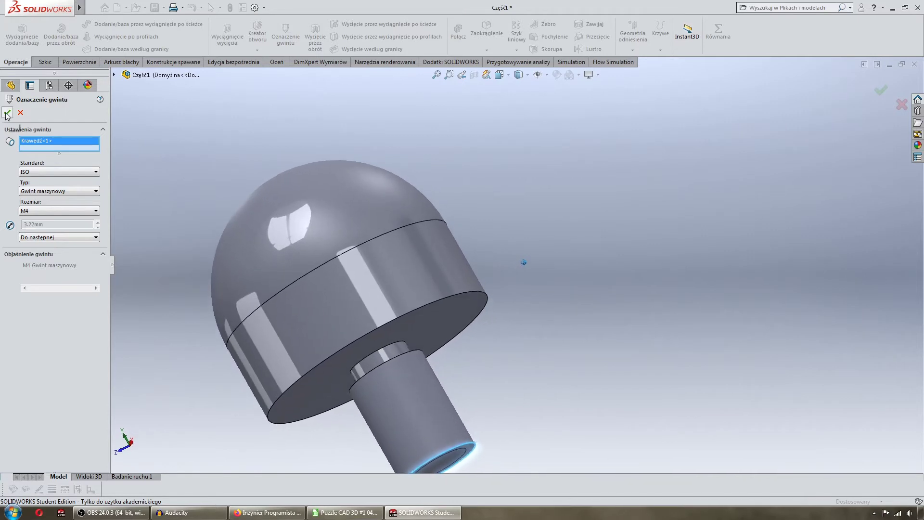
{"action": "left_click", "coordinate": [7, 116]}
Chamfer the shaft's end edge 0.5 mm × 45°, creating Sfazowanie1.
{"action": "middle_click_drag", "start_coordinate": [226, 107], "coordinate": [510, 200]}
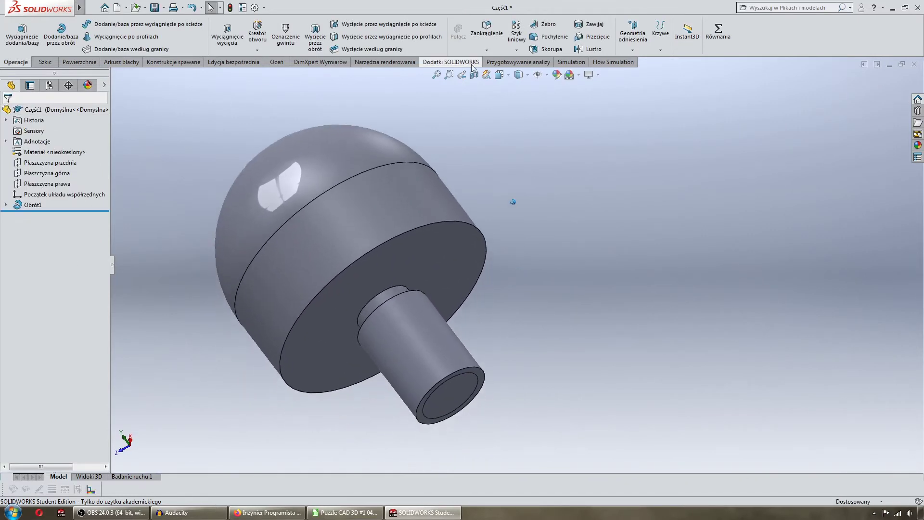
{"action": "left_click", "coordinate": [487, 50]}
{"action": "left_click", "coordinate": [498, 76]}
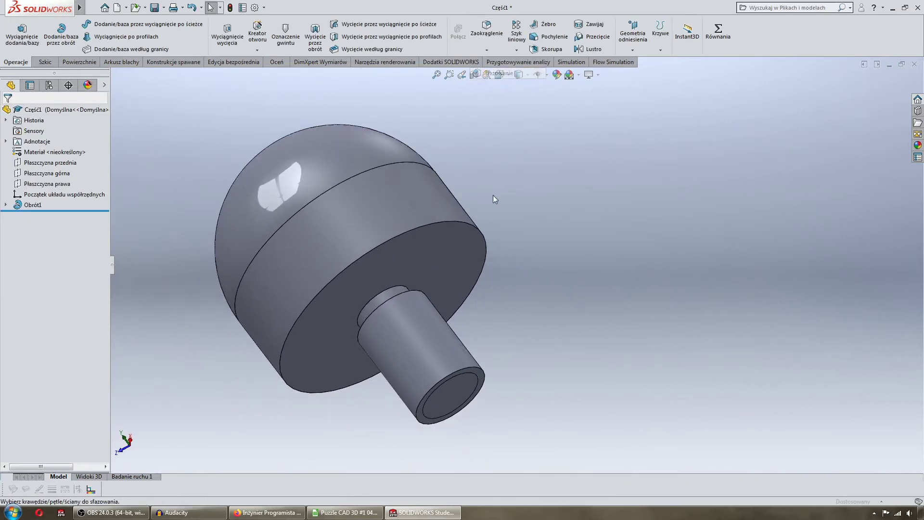
{"action": "left_click", "coordinate": [484, 372]}
{"action": "middle_click_drag", "start_coordinate": [487, 365], "coordinate": [533, 356]}
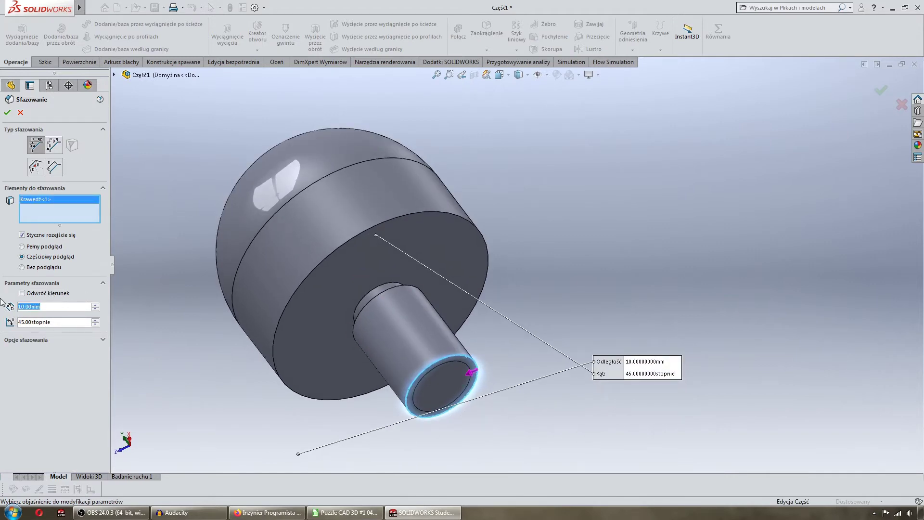
{"action": "type", "text": "0.5"}
{"action": "key", "text": "Return"}
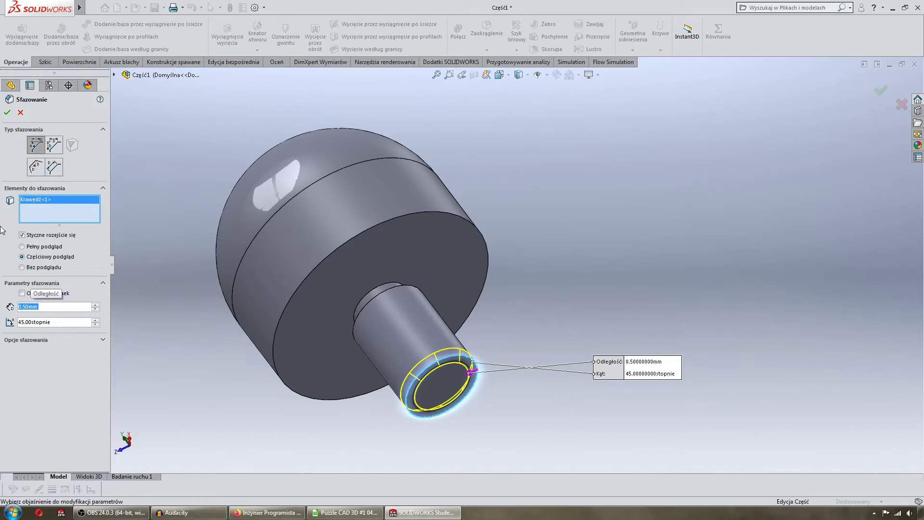
{"action": "left_click", "coordinate": [7, 113]}
{"action": "middle_click_drag", "start_coordinate": [327, 158], "coordinate": [579, 155]}
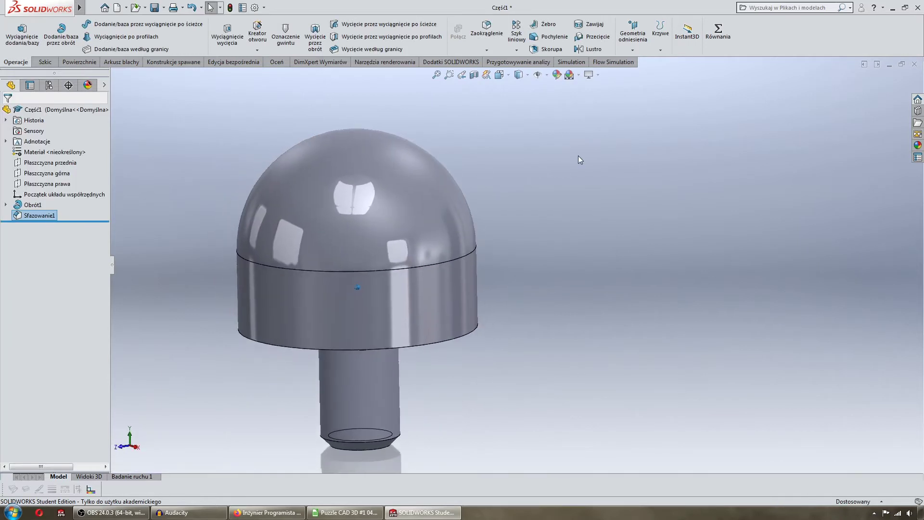
Save the part as Kopułka.SLDPRT and close it.
{"action": "left_click", "coordinate": [154, 7]}
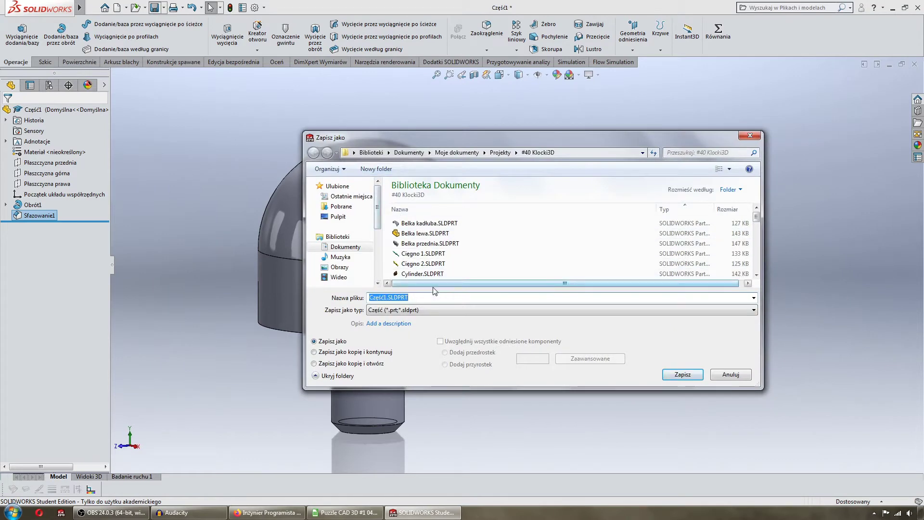
{"action": "type", "text": "Kopułka"}
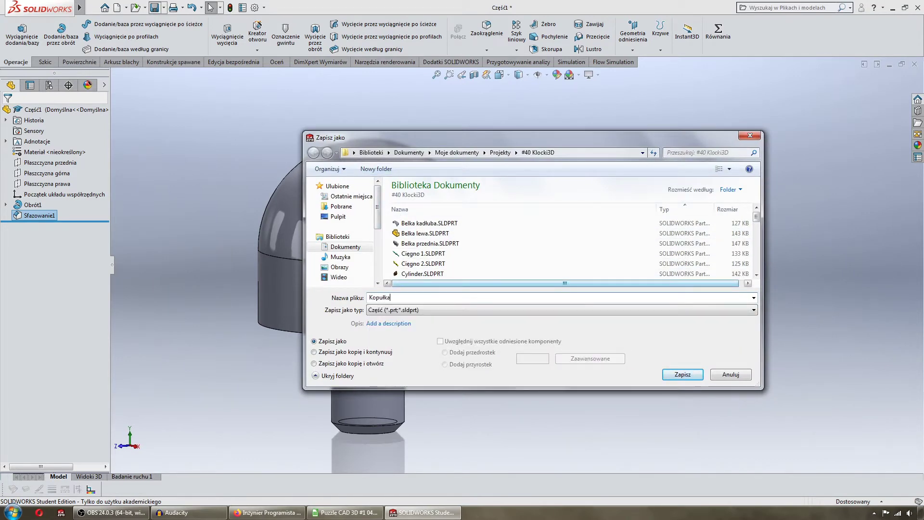
{"action": "key", "text": "Return"}
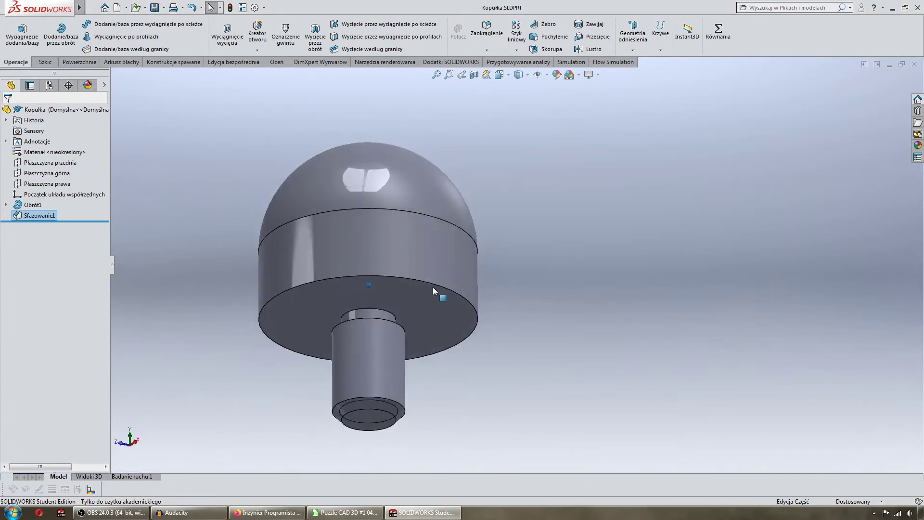
{"action": "middle_click_drag", "start_coordinate": [432, 286], "coordinate": [735, 105]}
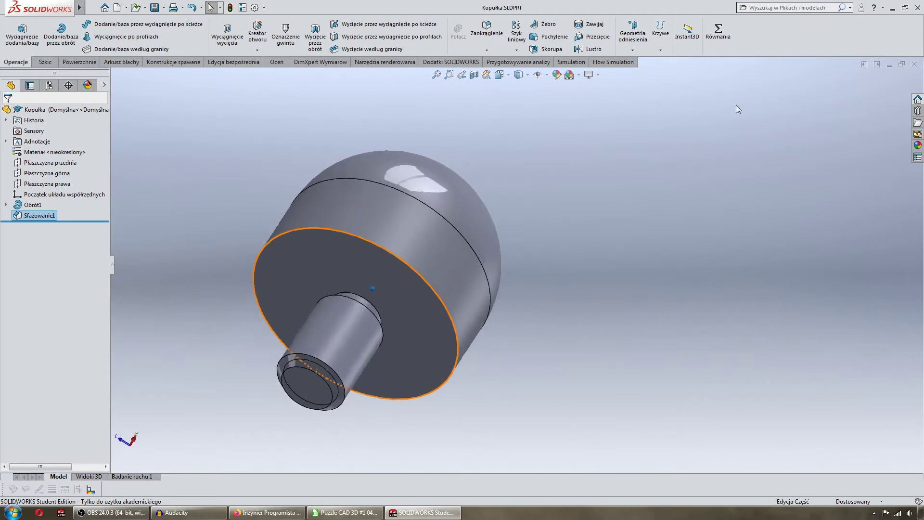
{"action": "left_click", "coordinate": [919, 66]}
Create a new part Część2 and start a sketch on its front plane.
{"action": "left_click", "coordinate": [117, 8]}
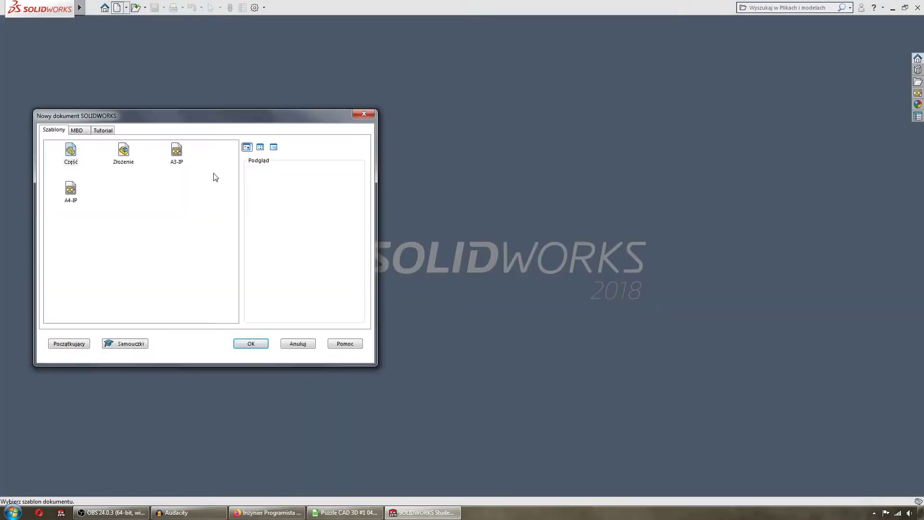
{"action": "left_click", "coordinate": [251, 343]}
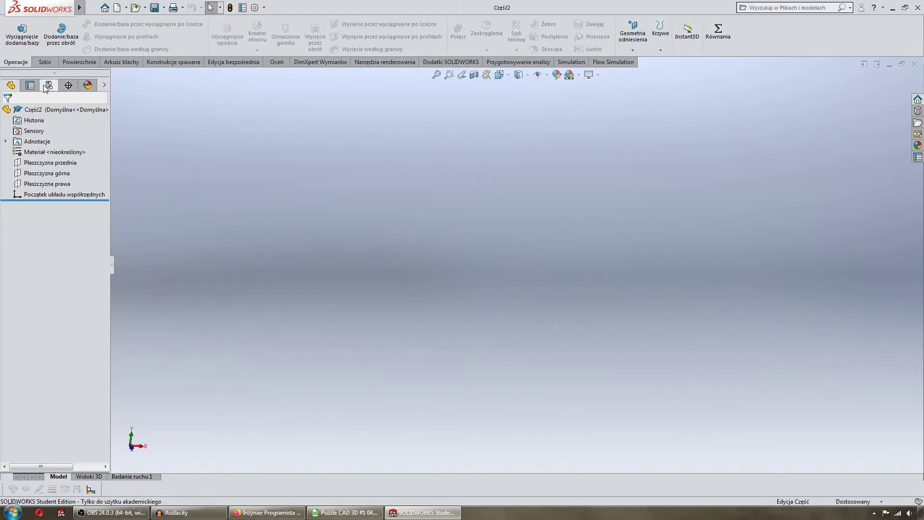
{"action": "left_click", "coordinate": [43, 62]}
{"action": "left_click", "coordinate": [11, 29]}
{"action": "left_click", "coordinate": [636, 221]}
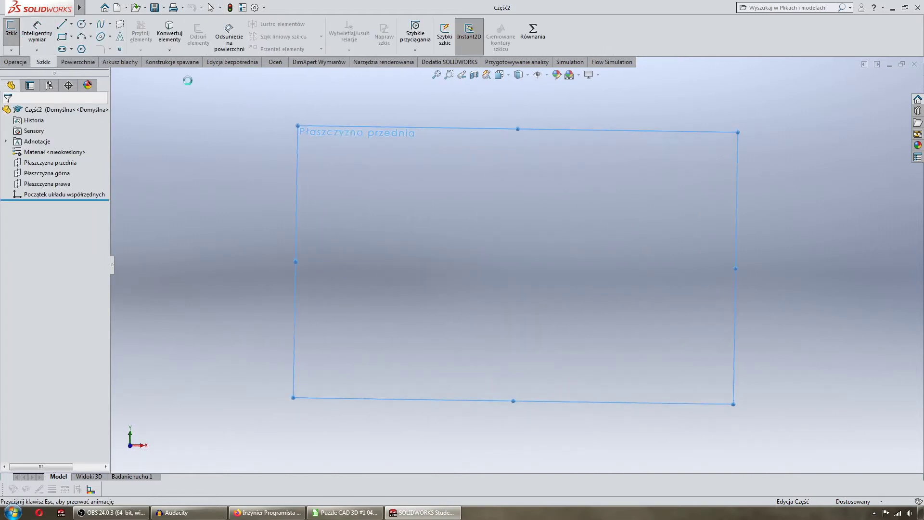
{"action": "key", "text": "l"}
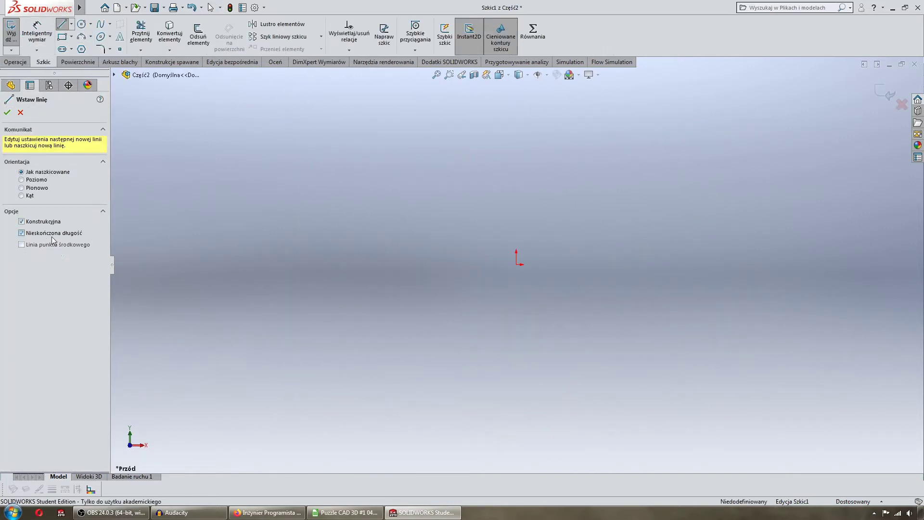
Place a vertical centreline through the origin.
{"action": "left_click", "coordinate": [516, 265]}
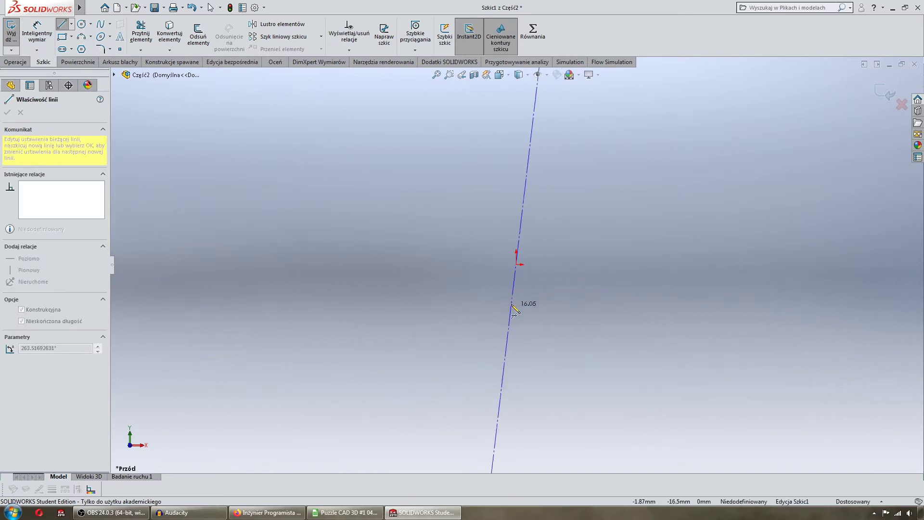
{"action": "left_click", "coordinate": [528, 323]}
{"action": "key", "text": "Escape"}
{"action": "mouse_move", "coordinate": [455, 308]}
{"action": "middle_mouse_down", "text": "ctrl"}
{"action": "mouse_move", "coordinate": [399, 329]}
{"action": "mouse_move", "coordinate": [357, 369]}
{"action": "middle_mouse_up", "text": "ctrl"}
Draw the bottom edge from the origin and a right edge constrained vertical.
{"action": "key", "text": "l"}
{"action": "left_click", "coordinate": [354, 362]}
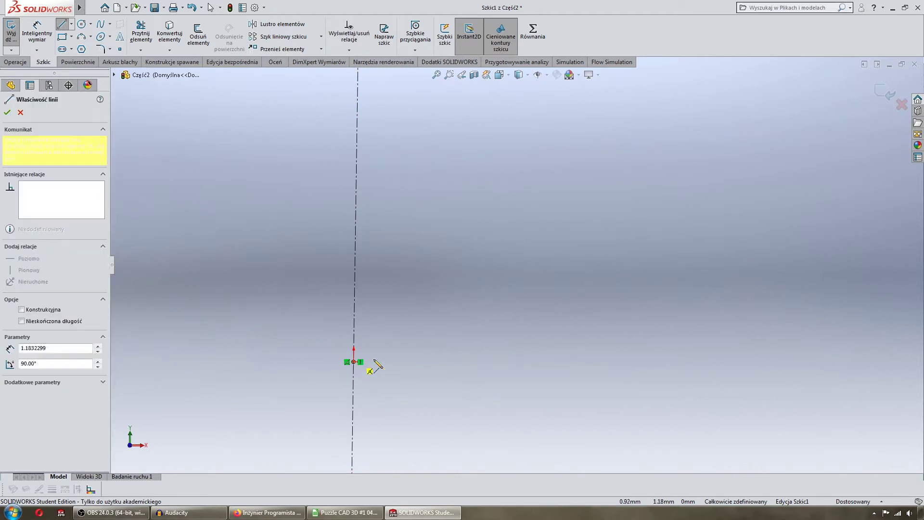
{"action": "left_click", "coordinate": [424, 363]}
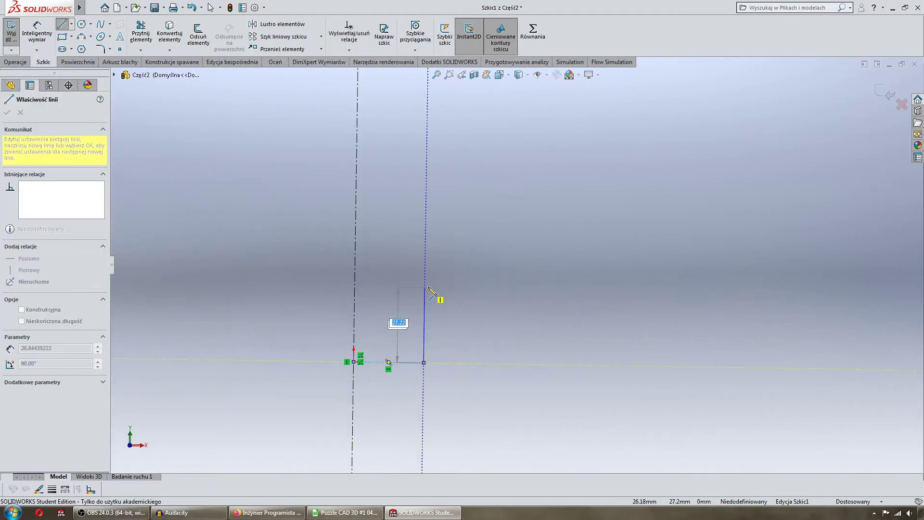
{"action": "left_click", "coordinate": [428, 284]}
{"action": "key", "text": "Escape"}
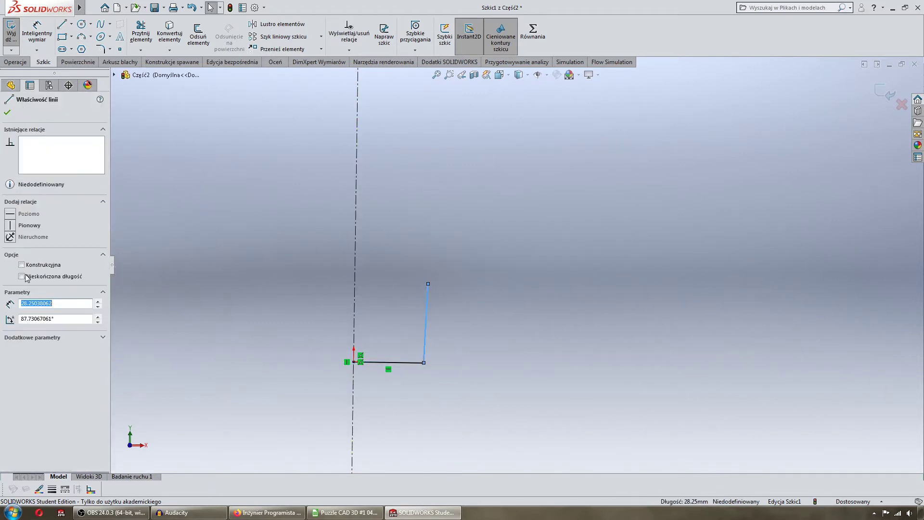
{"action": "left_click", "coordinate": [10, 225]}
{"action": "left_click", "coordinate": [62, 24]}
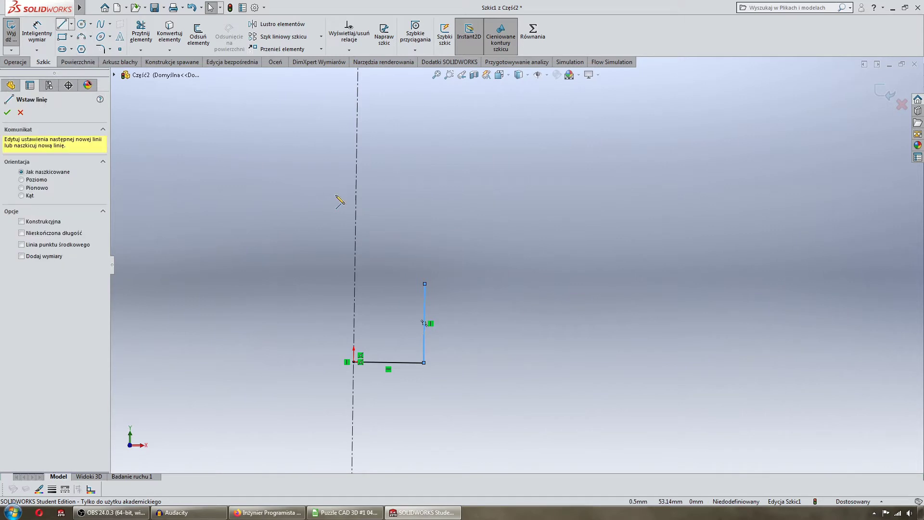
Continue the profile with the step, two sloped edges and top edge, closing at the origin.
{"action": "left_click", "coordinate": [425, 284]}
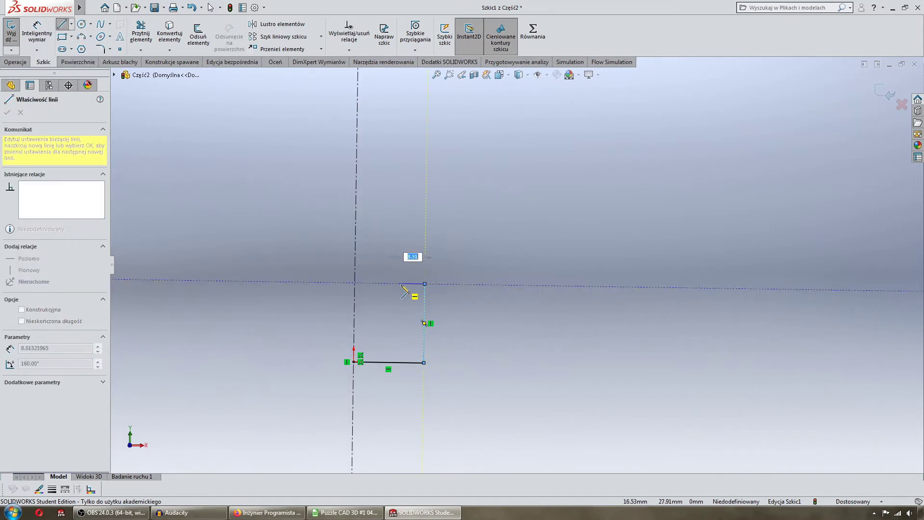
{"action": "left_click", "coordinate": [402, 284]}
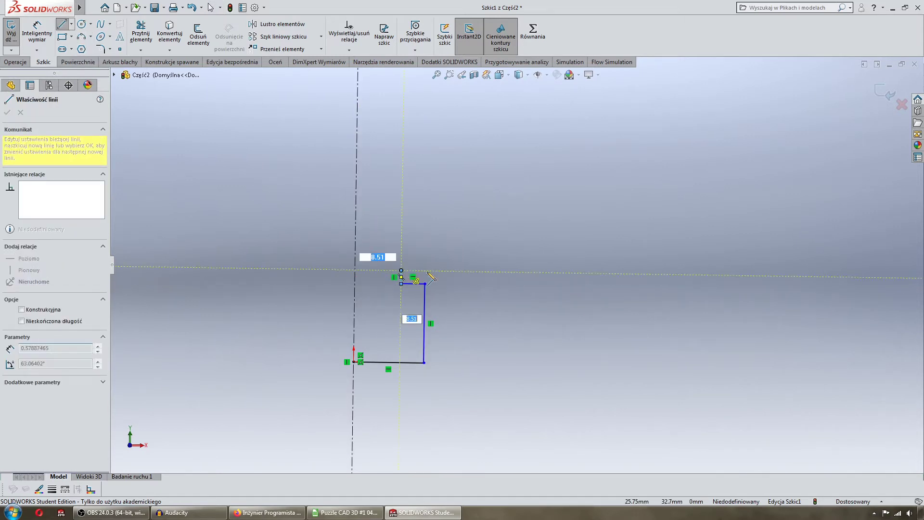
{"action": "left_click", "coordinate": [452, 272]}
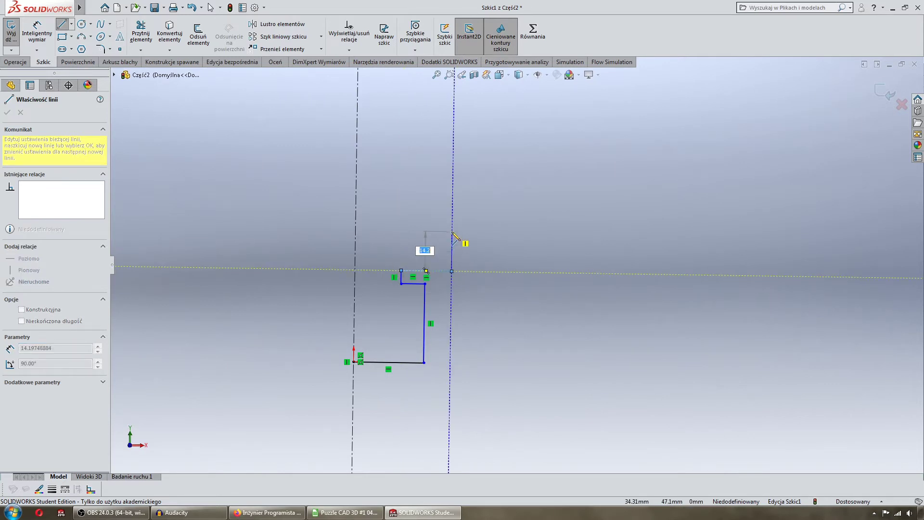
{"action": "left_click", "coordinate": [452, 233]}
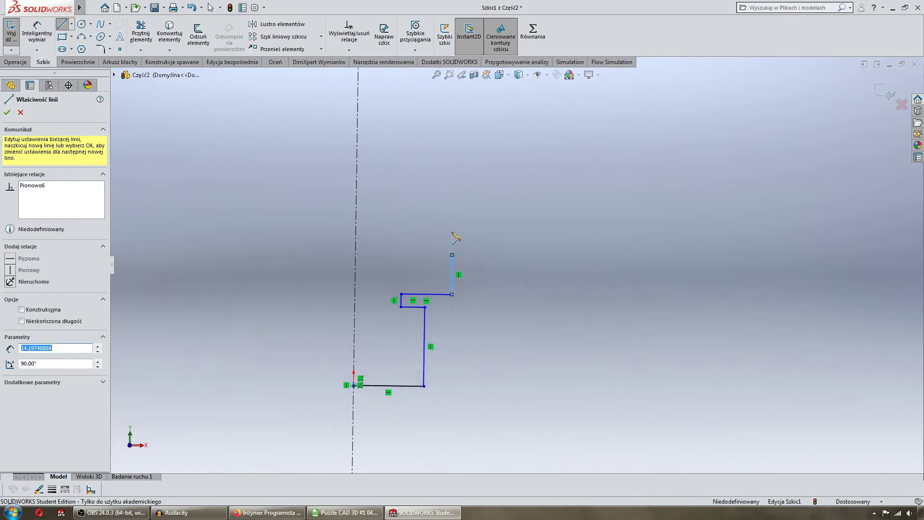
{"action": "left_click", "coordinate": [492, 252]}
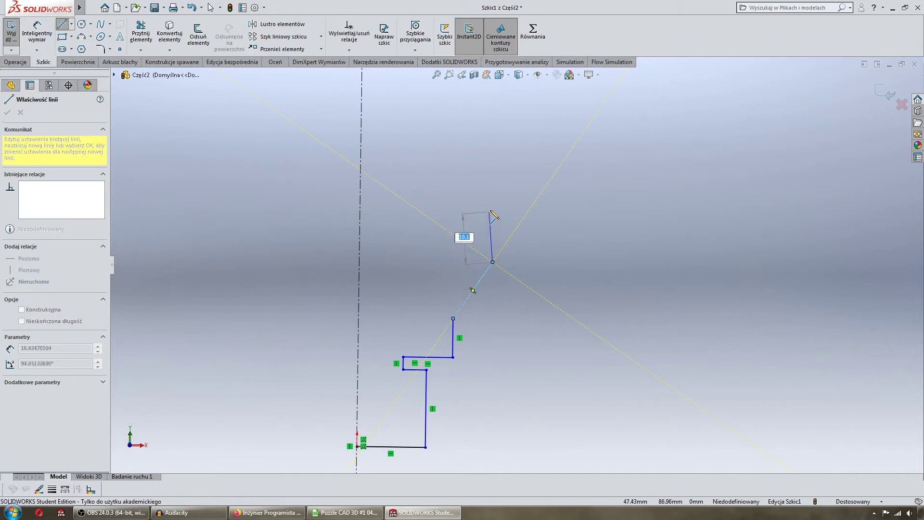
{"action": "left_click", "coordinate": [493, 207]}
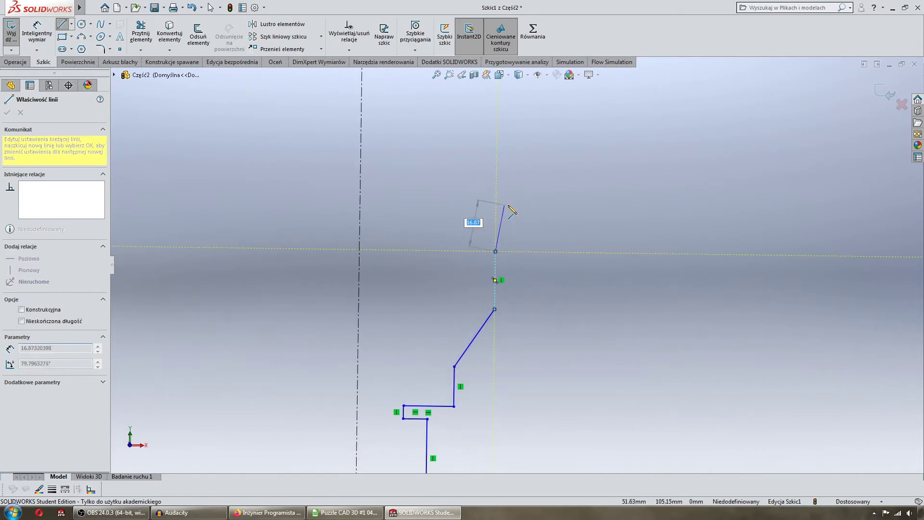
{"action": "left_click", "coordinate": [520, 198]}
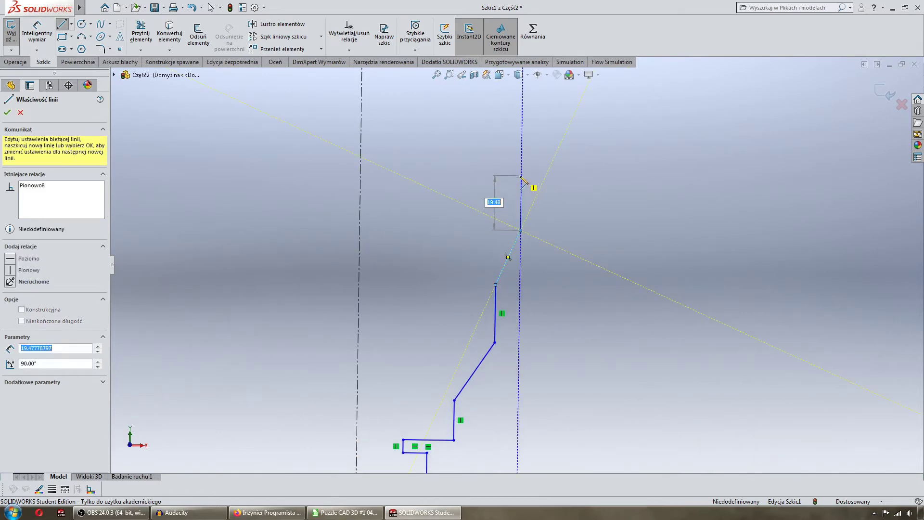
{"action": "left_click", "coordinate": [521, 176]}
{"action": "left_click", "coordinate": [373, 176]}
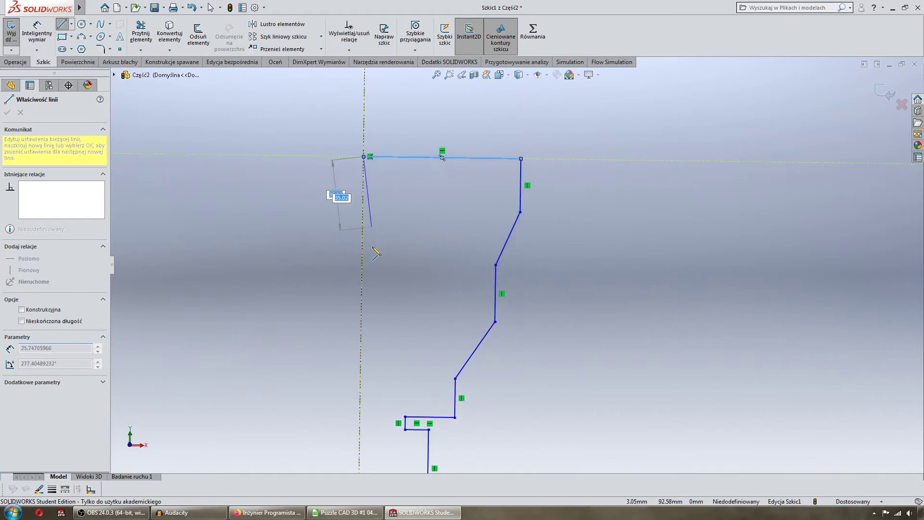
{"action": "left_click", "coordinate": [373, 357]}
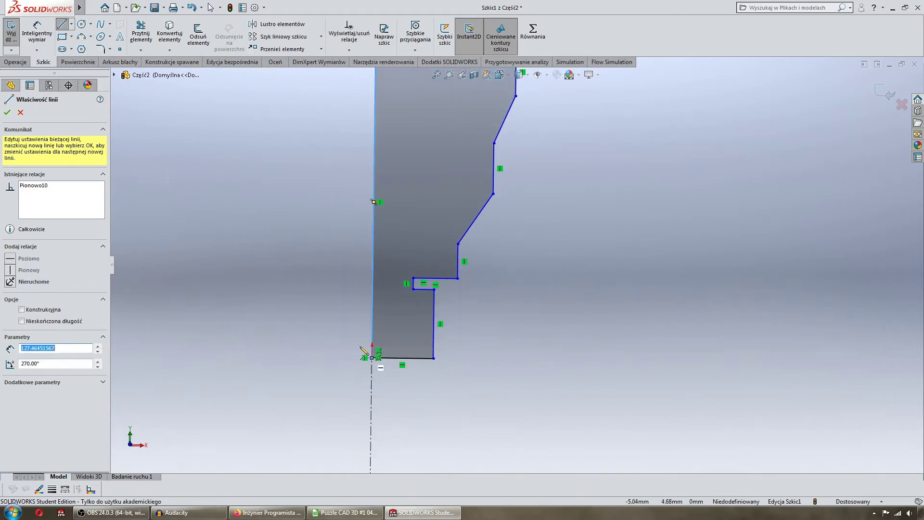
{"action": "key", "text": "Escape"}
{"action": "left_click", "coordinate": [46, 43]}
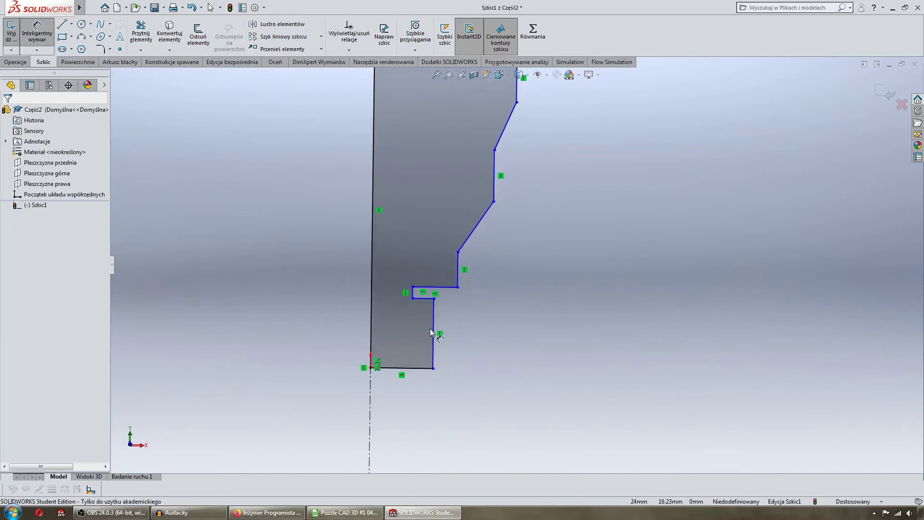
Dimension the right edge diameter to 4 and the short step diameter to 2.
{"action": "left_click", "coordinate": [435, 366]}
{"action": "left_click", "coordinate": [369, 393]}
{"action": "left_click", "coordinate": [462, 408]}
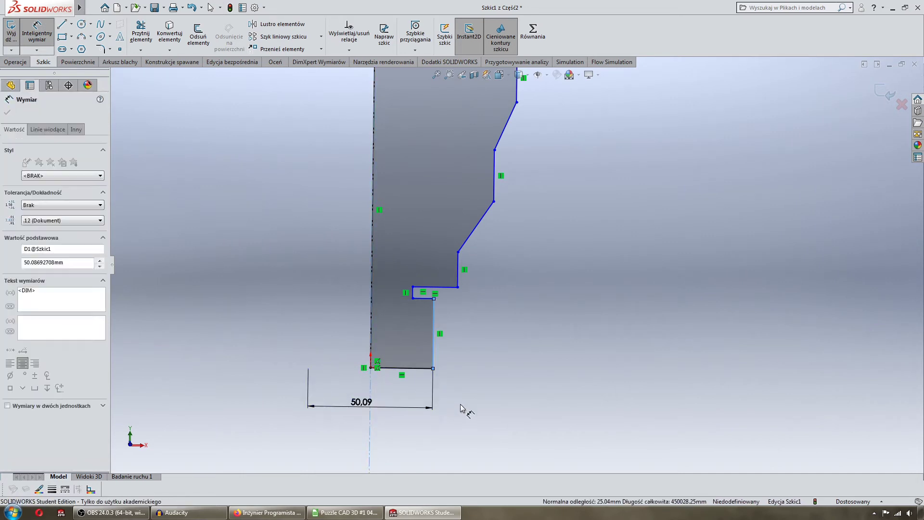
{"action": "type", "text": "4"}
{"action": "key", "text": "Return"}
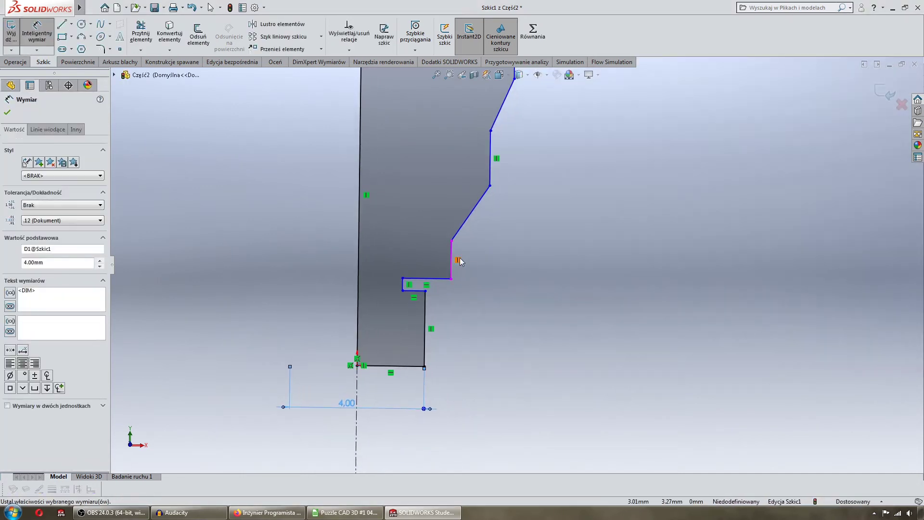
{"action": "left_click", "coordinate": [403, 285]}
{"action": "left_click", "coordinate": [357, 289]}
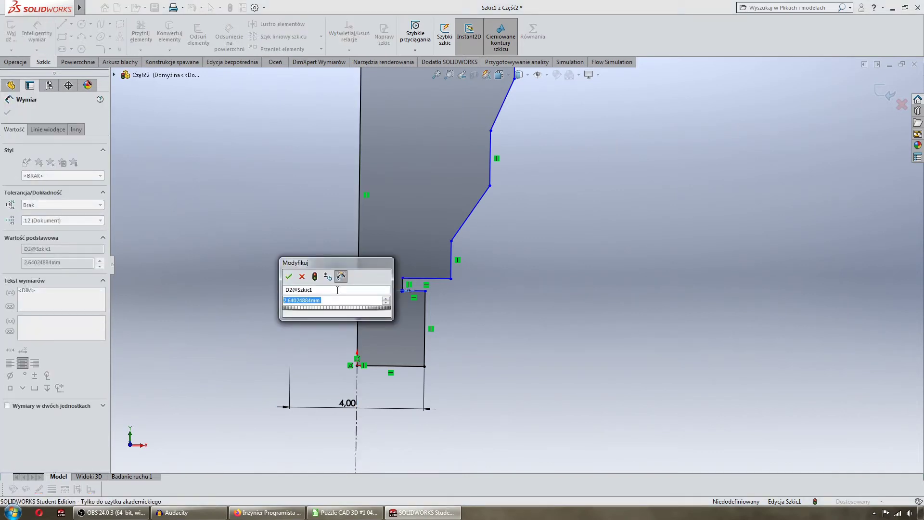
{"action": "type", "text": "2"}
{"action": "key", "text": "Return"}
Set the vertical height from the bottom edge to the upper step line to 6.
{"action": "left_click", "coordinate": [409, 355]}
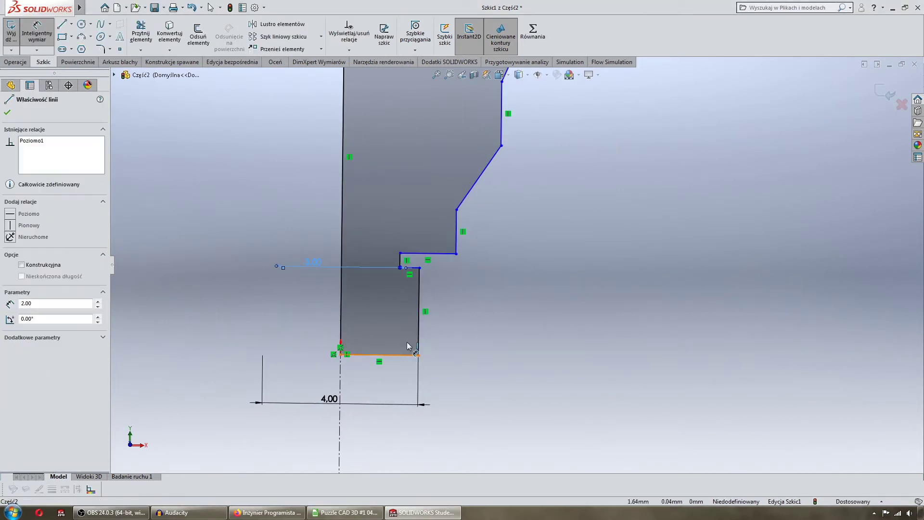
{"action": "left_click", "coordinate": [450, 253]}
{"action": "left_click", "coordinate": [554, 311]}
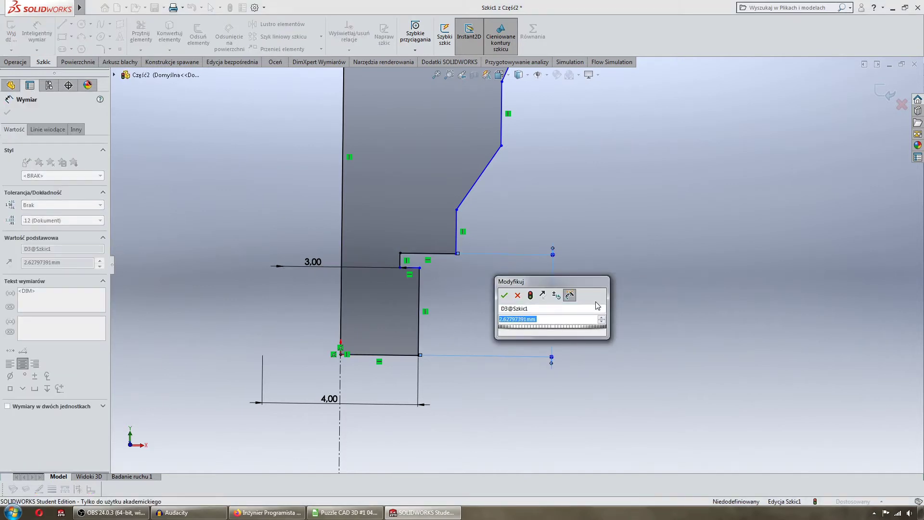
{"action": "type", "text": "6"}
{"action": "key", "text": "Return"}
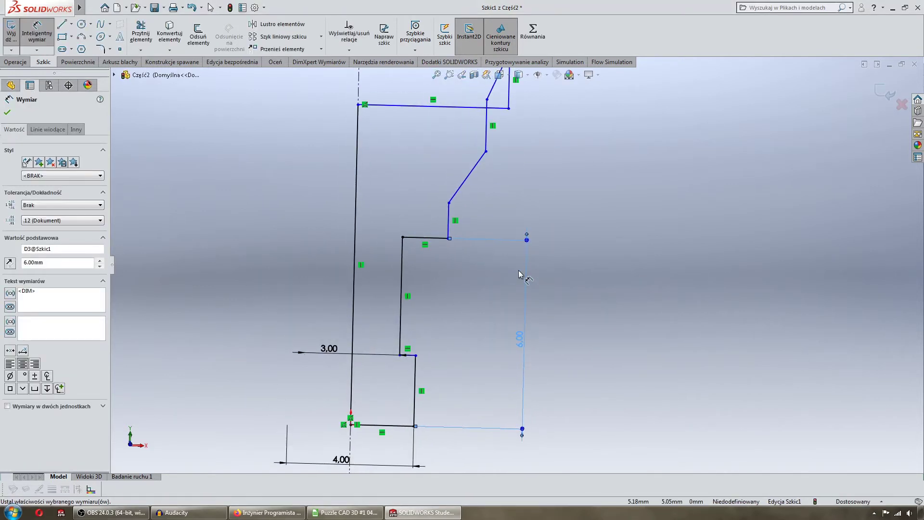
Drag the top line upward to close the sketch profile.
{"action": "key", "text": "Escape"}
{"action": "key", "text": "f"}
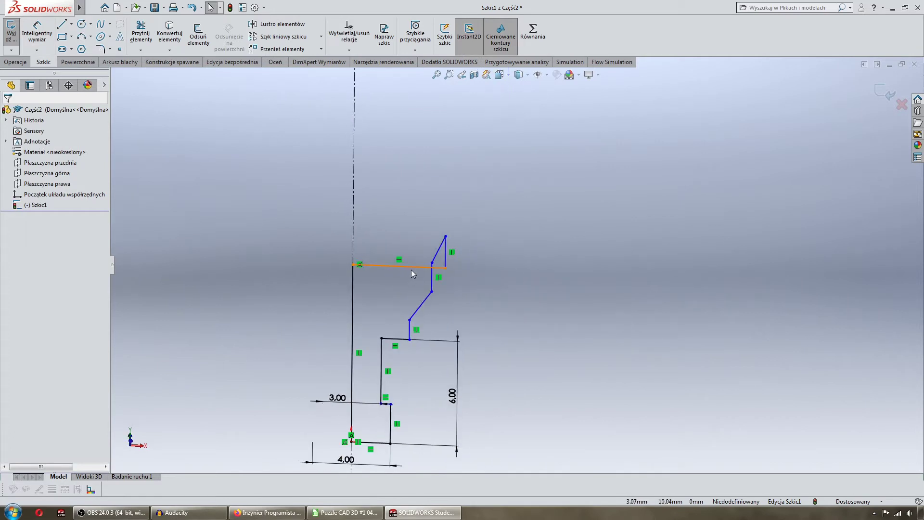
{"action": "left_click_drag", "start_coordinate": [411, 269], "coordinate": [413, 219]}
{"action": "key", "text": "Escape"}
{"action": "key", "text": "f"}
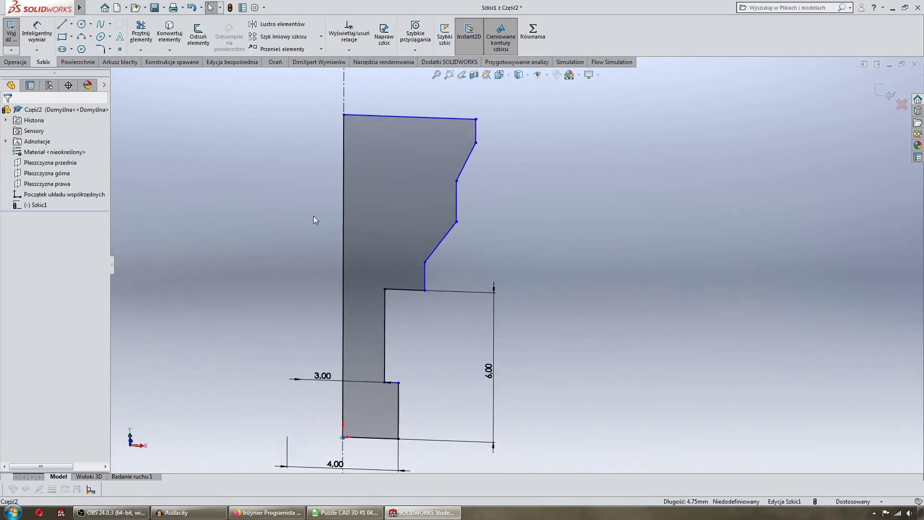
Dimension the small step as 0.5 mm.
{"action": "left_click", "coordinate": [37, 34]}
{"action": "middle_click_drag", "start_coordinate": [289, 202], "coordinate": [331, 230]}
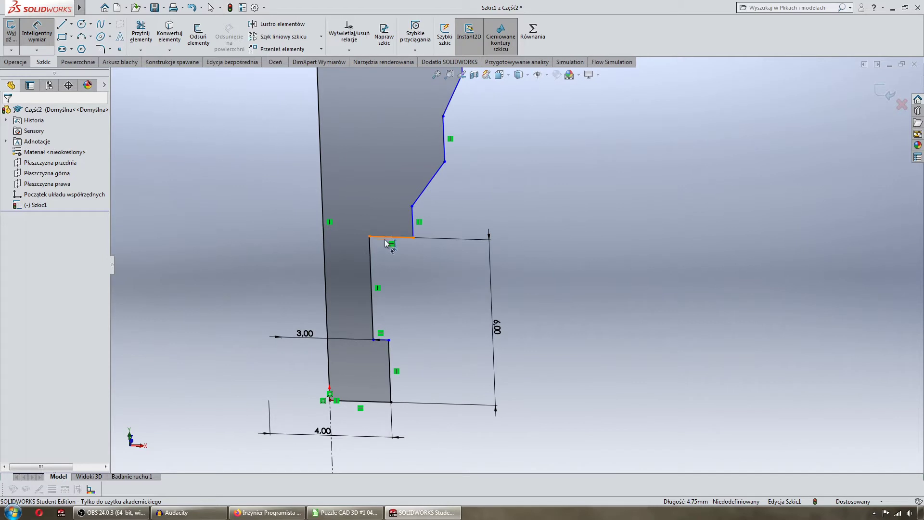
{"action": "left_click", "coordinate": [371, 269]}
{"action": "left_click", "coordinate": [470, 269]}
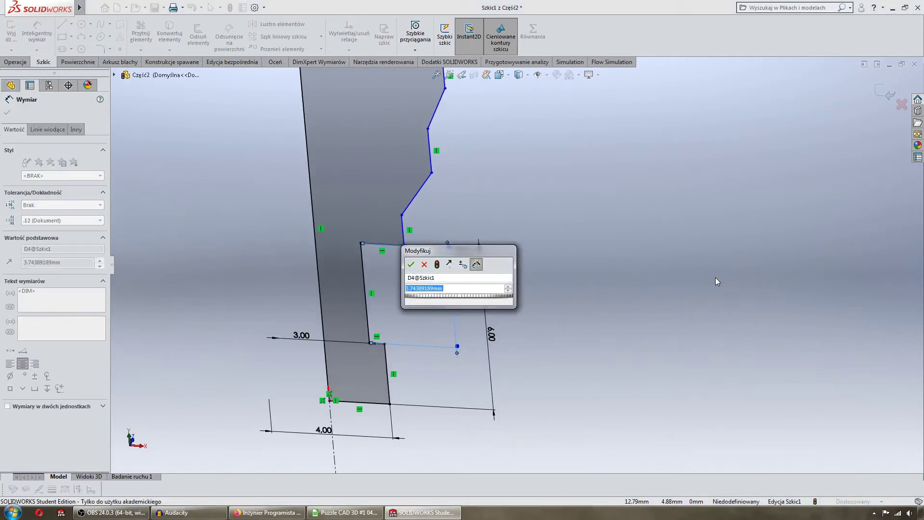
{"action": "type", "text": "0.5"}
{"action": "key", "text": "Return"}
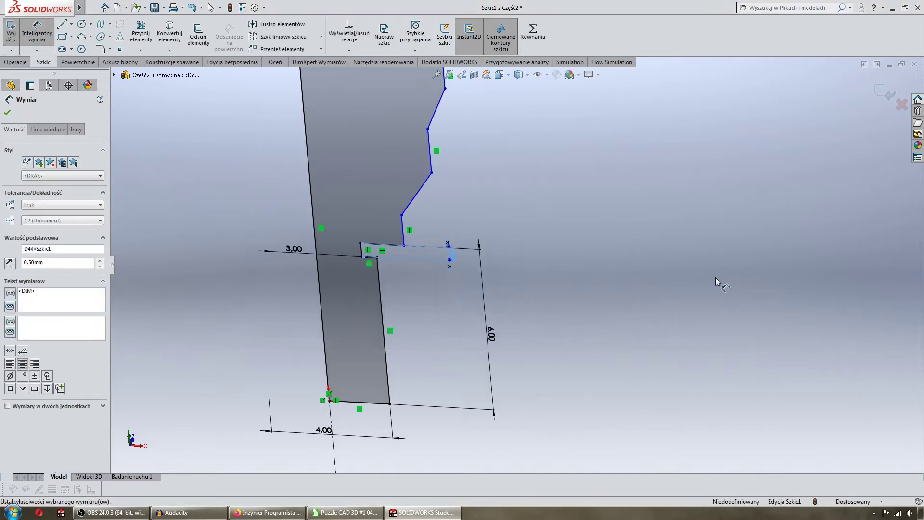
{"action": "key", "text": "Escape"}
Turn the view face-on to the profile and move the 3.00 dimension slightly lower.
{"action": "middle_click_drag", "start_coordinate": [617, 254], "coordinate": [625, 249]}
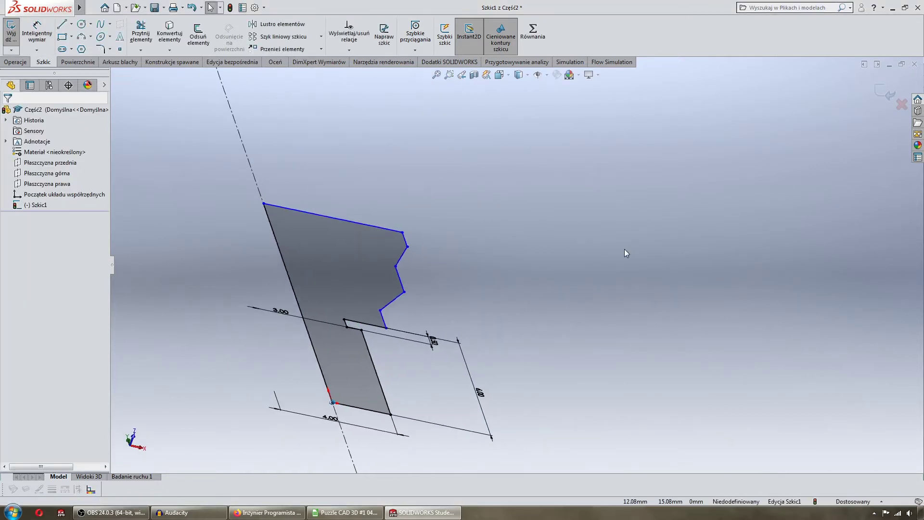
{"action": "scroll", "coordinate": [625, 249], "scroll_direction": "down", "scroll_amount": 3}
{"action": "key", "text": "ctrl+8"}
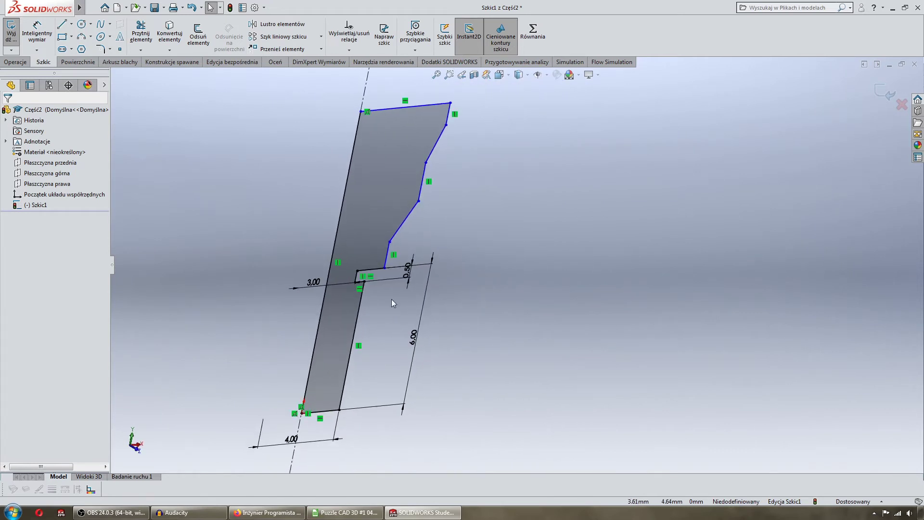
{"action": "key", "text": "ctrl+8"}
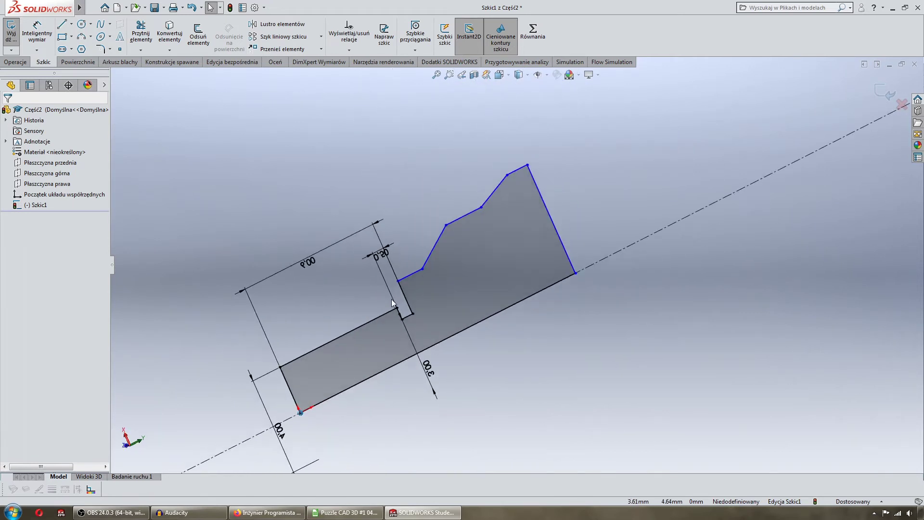
{"action": "key", "text": "ctrl+8"}
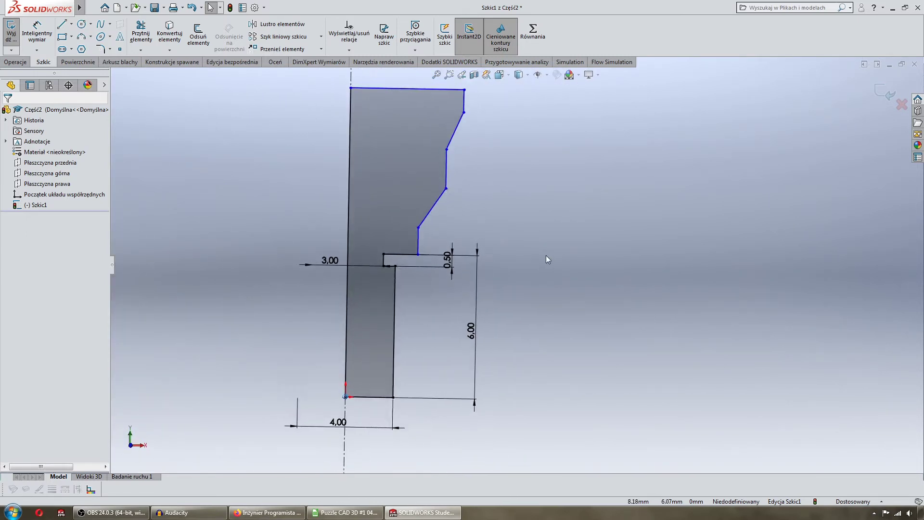
{"action": "left_click_drag", "start_coordinate": [330, 283], "coordinate": [329, 291]}
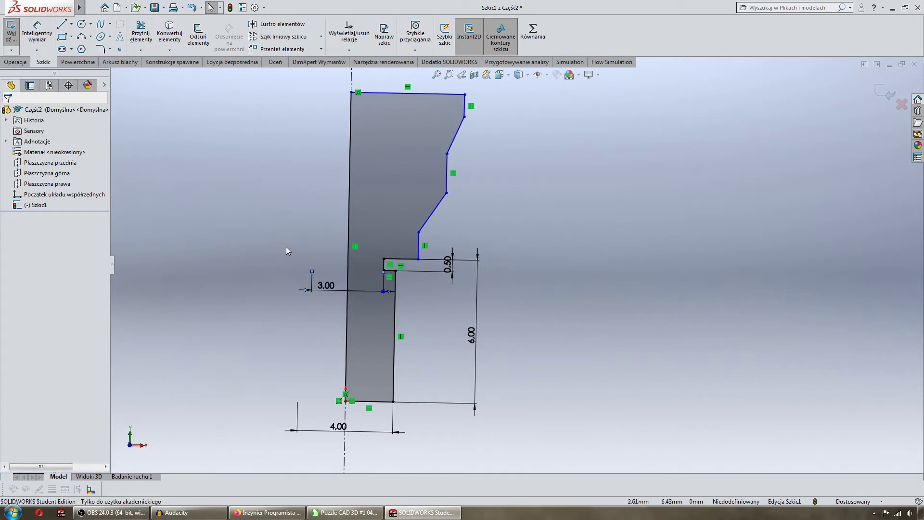
Dimension the short vertical edge below the slope as 6 mm.
{"action": "left_click", "coordinate": [37, 37]}
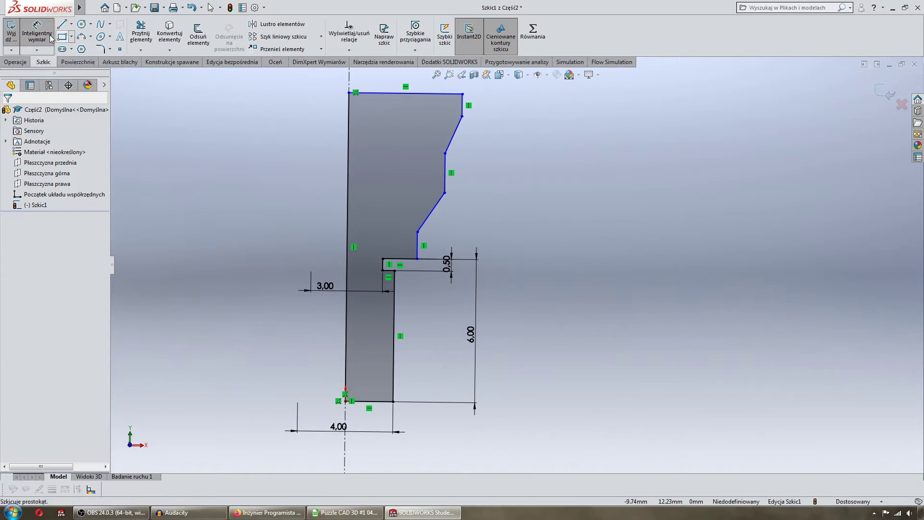
{"action": "left_click", "coordinate": [420, 245]}
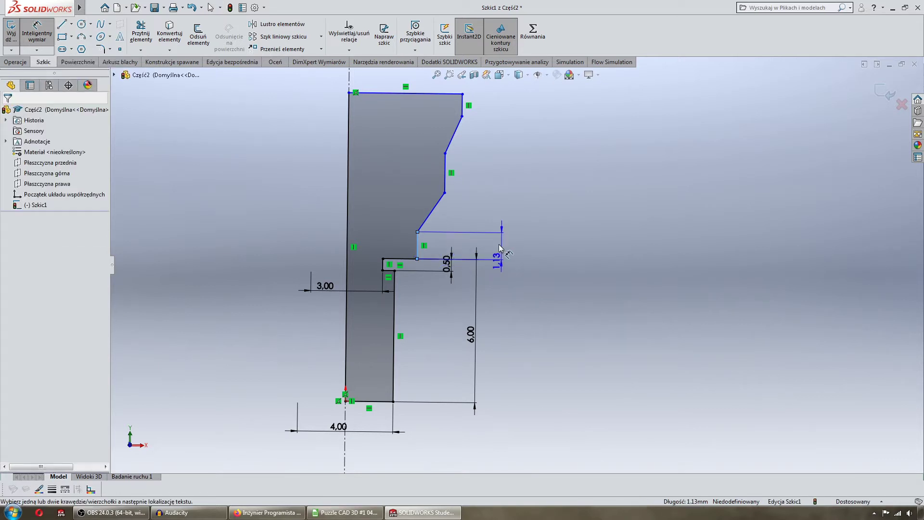
{"action": "left_click", "coordinate": [501, 256]}
{"action": "type", "text": "6"}
{"action": "key", "text": "Return"}
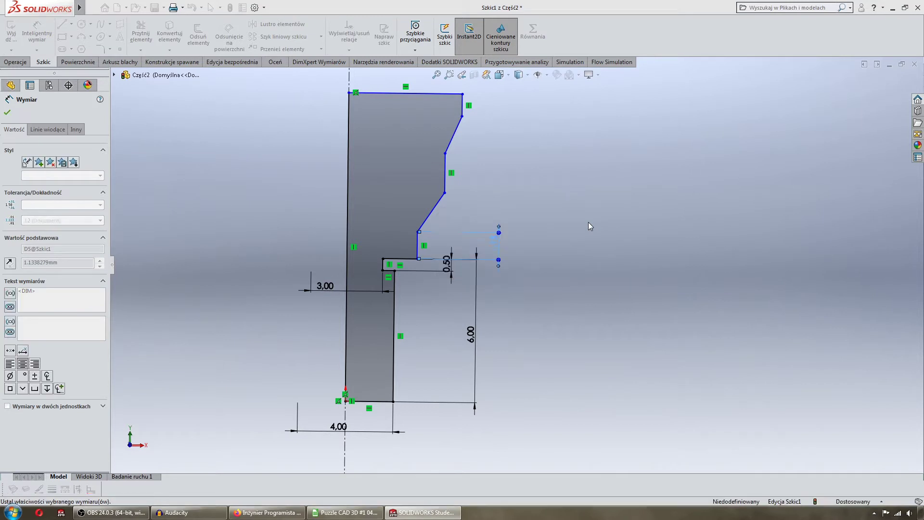
{"action": "key", "text": "Escape"}
Pull the top line further up and cancel the redundant driven 2.00 dimension.
{"action": "scroll", "coordinate": [461, 256], "scroll_direction": "up", "scroll_amount": 5}
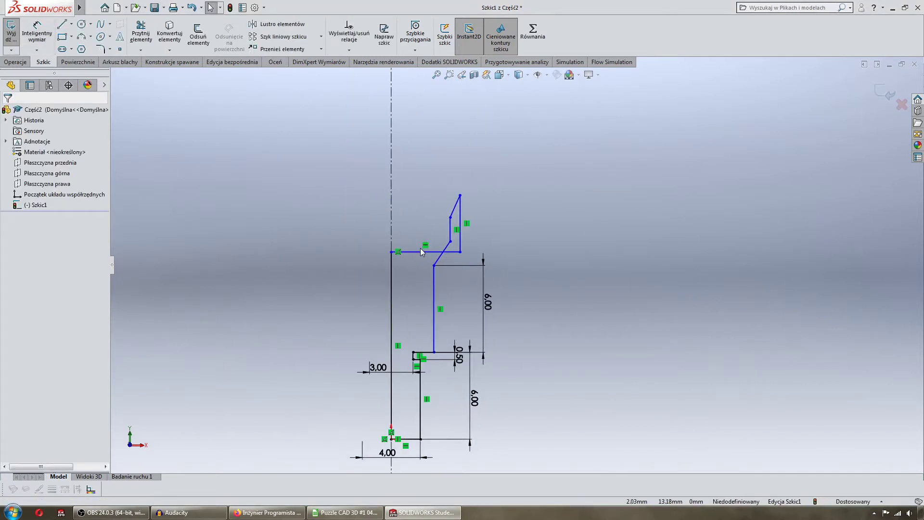
{"action": "left_click", "coordinate": [425, 230]}
{"action": "left_click_drag", "start_coordinate": [422, 220], "coordinate": [424, 141]}
{"action": "key", "text": "Escape"}
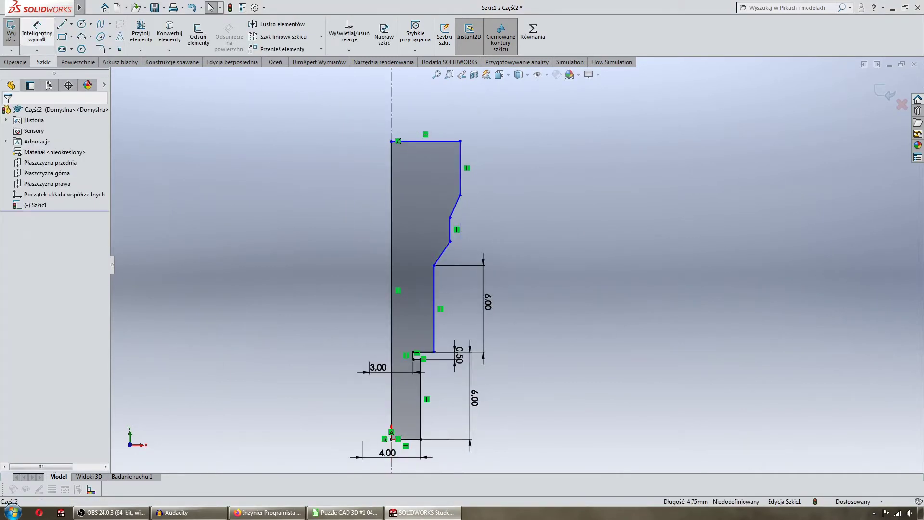
{"action": "left_click", "coordinate": [37, 33]}
{"action": "left_click", "coordinate": [419, 436]}
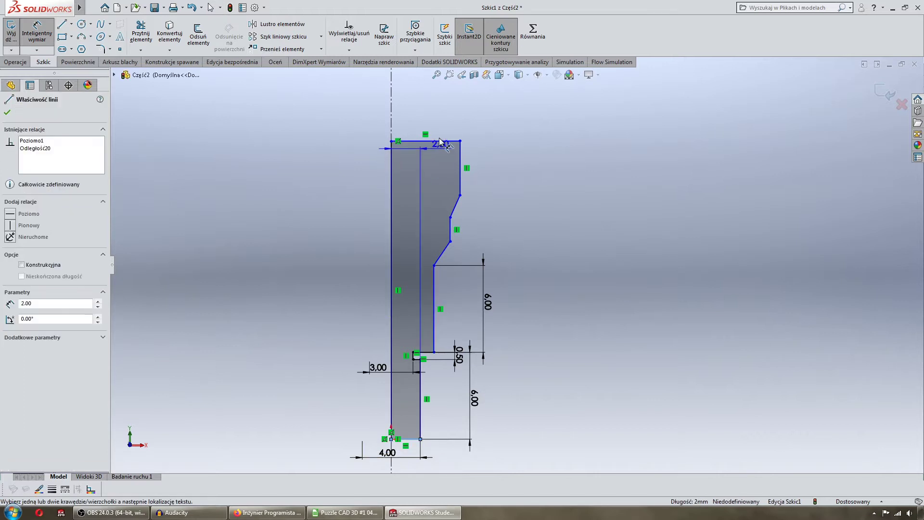
{"action": "left_click", "coordinate": [439, 138]}
{"action": "left_click", "coordinate": [487, 291]}
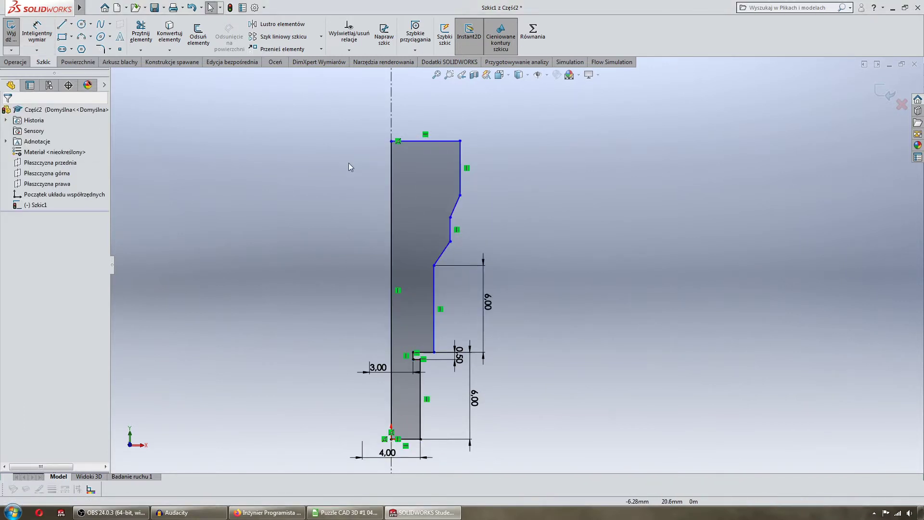
Add a 29 mm overall height and a 12 mm horizontal distance to the upper step.
{"action": "left_click", "coordinate": [417, 442]}
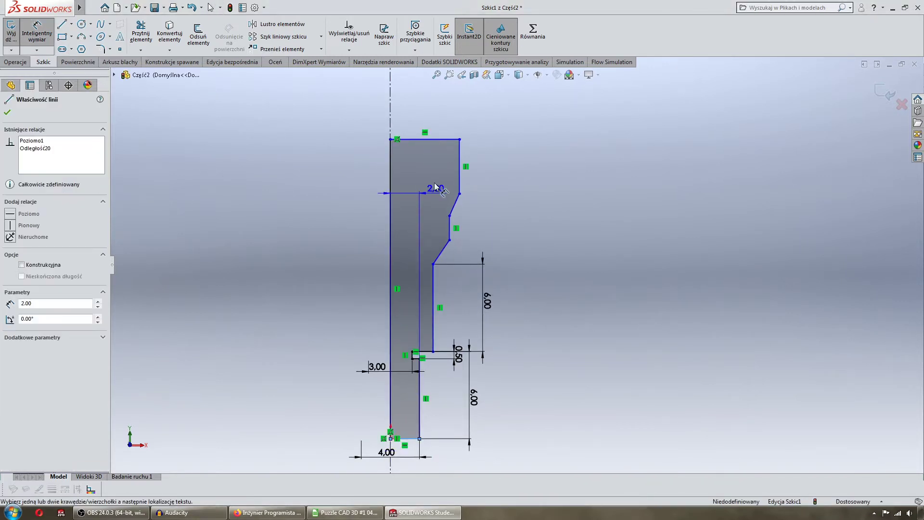
{"action": "left_click", "coordinate": [423, 140]}
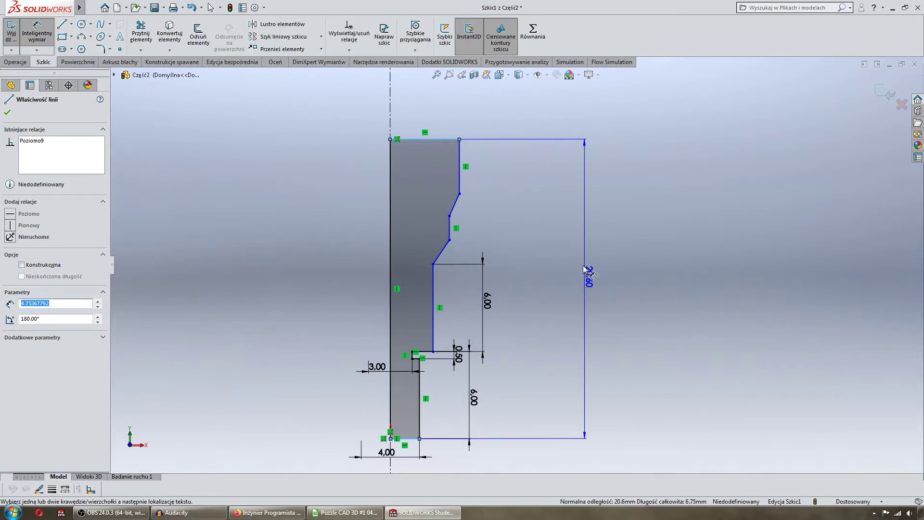
{"action": "left_click", "coordinate": [584, 269]}
{"action": "type", "text": "29"}
{"action": "key", "text": "Return"}
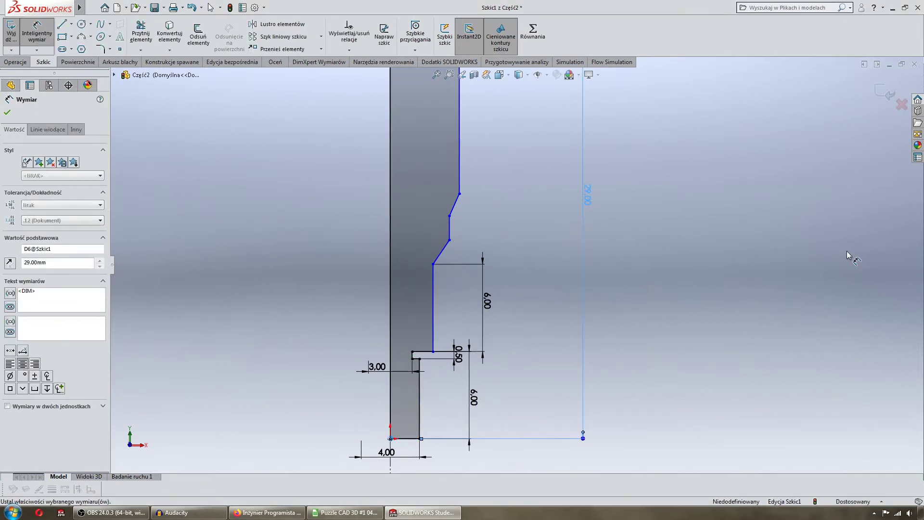
{"action": "scroll", "coordinate": [455, 292], "scroll_direction": "down", "scroll_amount": 1}
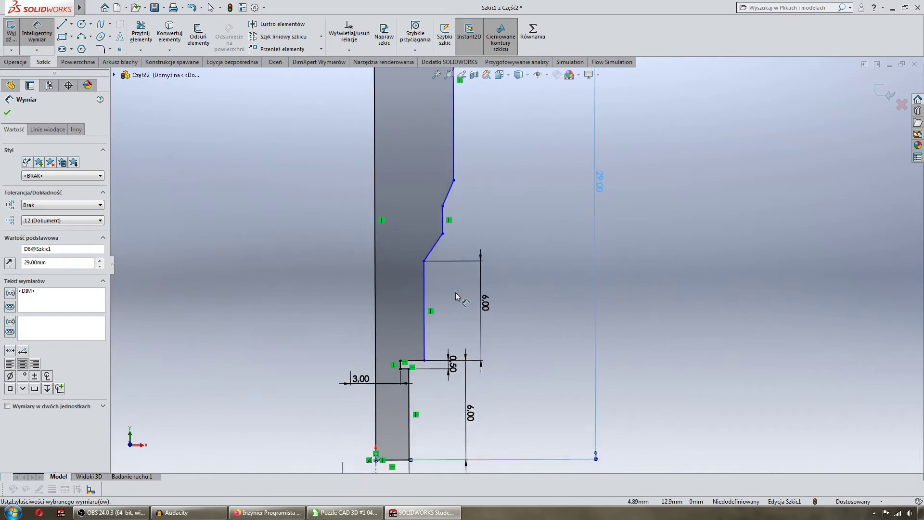
{"action": "left_click", "coordinate": [422, 295]}
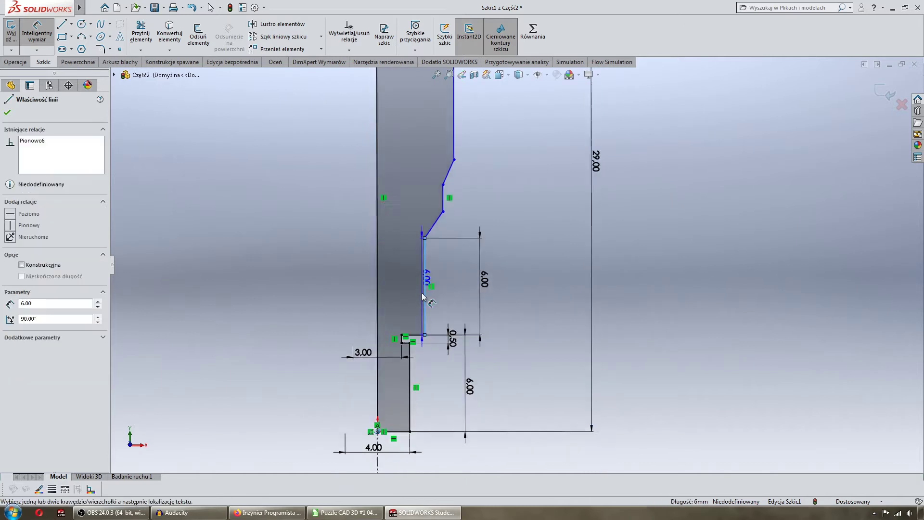
{"action": "left_click", "coordinate": [427, 251]}
{"action": "left_click", "coordinate": [347, 247]}
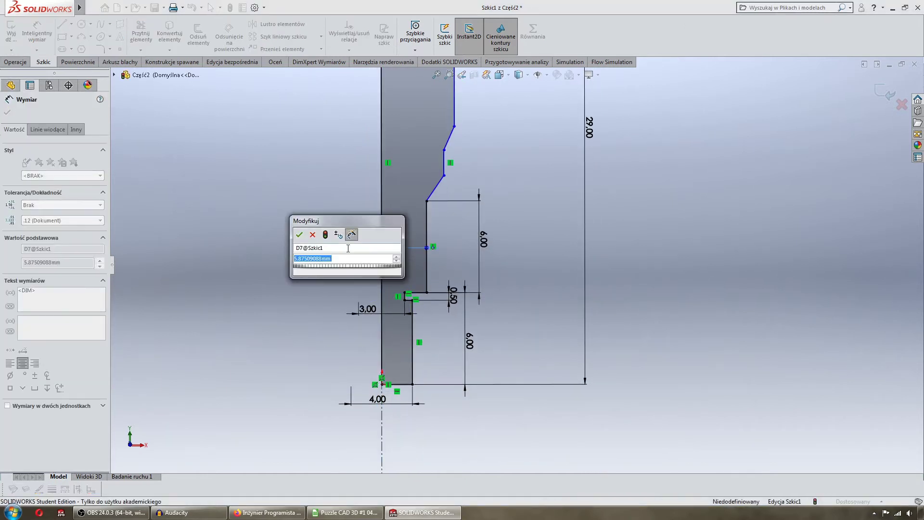
{"action": "type", "text": "12"}
{"action": "key", "text": "Return"}
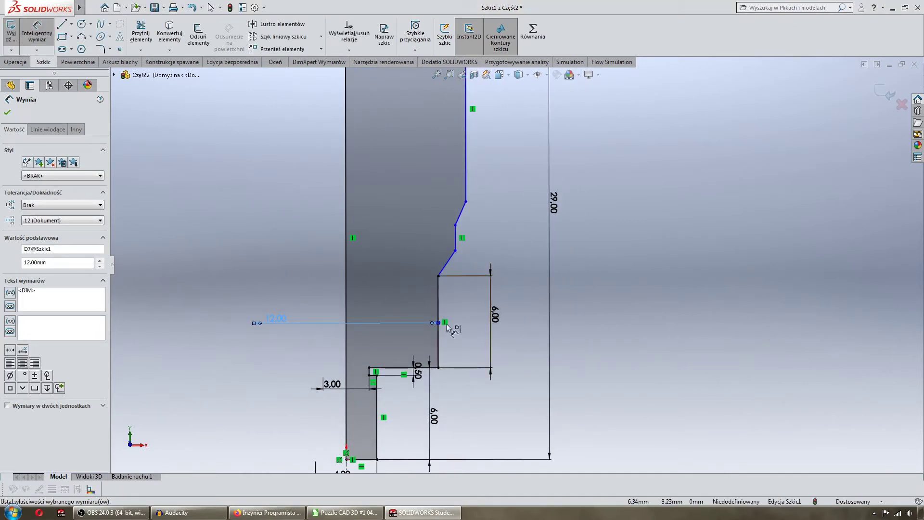
Add an 11 mm height dimension and shift the 29.00 and 11.00 dimensions right.
{"action": "left_click", "coordinate": [392, 368]}
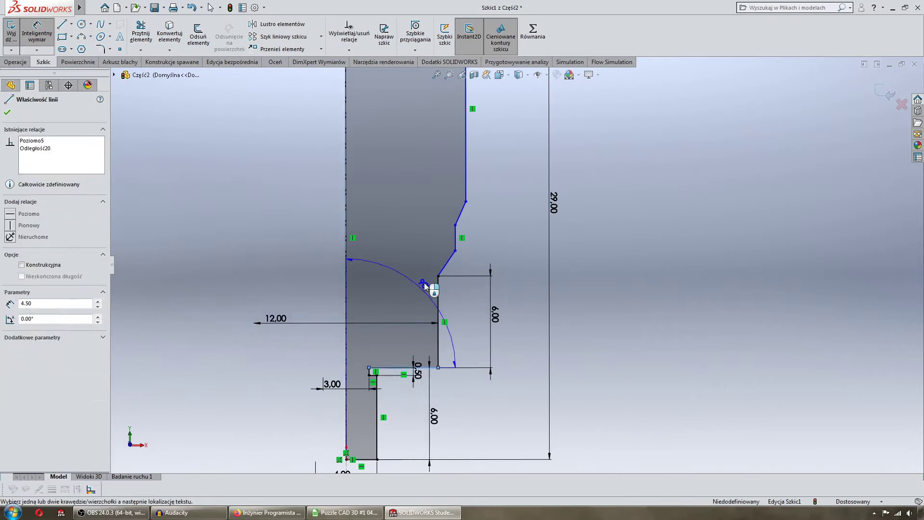
{"action": "left_click", "coordinate": [455, 250]}
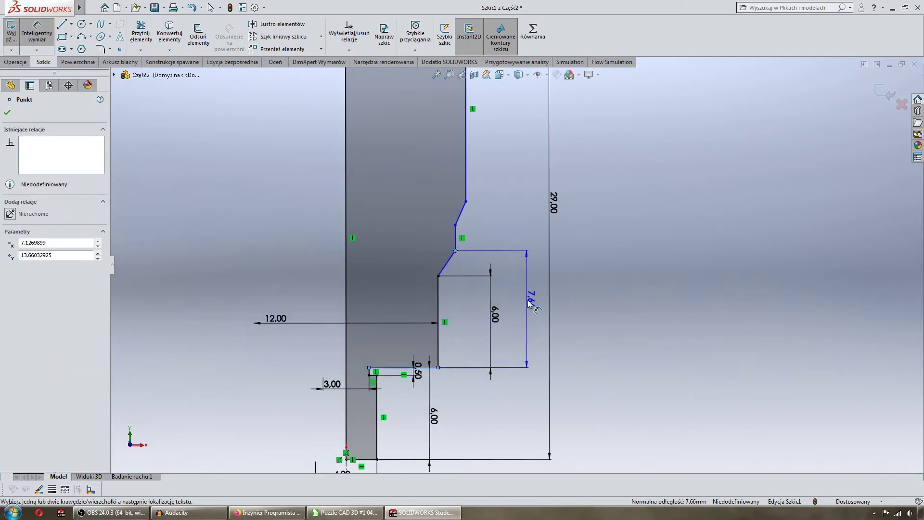
{"action": "left_click", "coordinate": [527, 303]}
{"action": "type", "text": "11"}
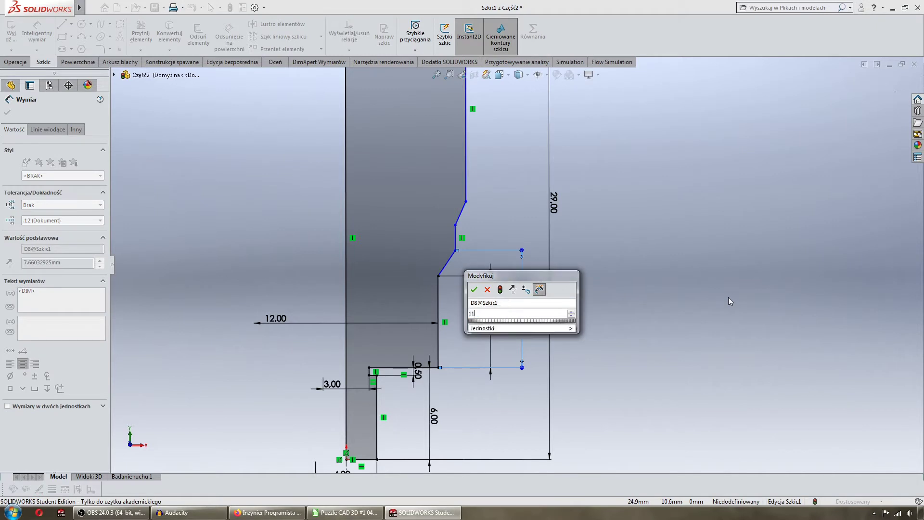
{"action": "key", "text": "Return"}
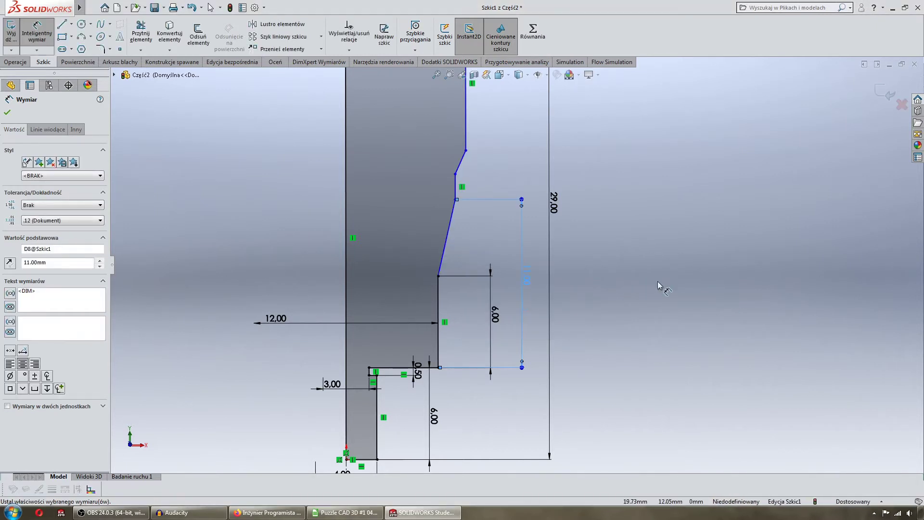
{"action": "left_click", "coordinate": [553, 251]}
{"action": "scroll", "coordinate": [530, 260], "scroll_direction": "up", "scroll_amount": 3}
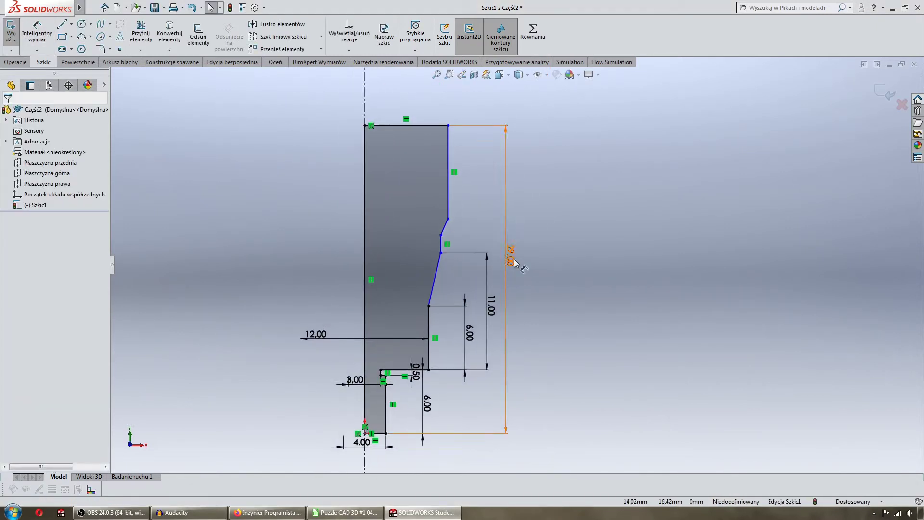
{"action": "left_click_drag", "start_coordinate": [514, 262], "coordinate": [655, 274]}
{"action": "left_click_drag", "start_coordinate": [491, 305], "coordinate": [493, 313]}
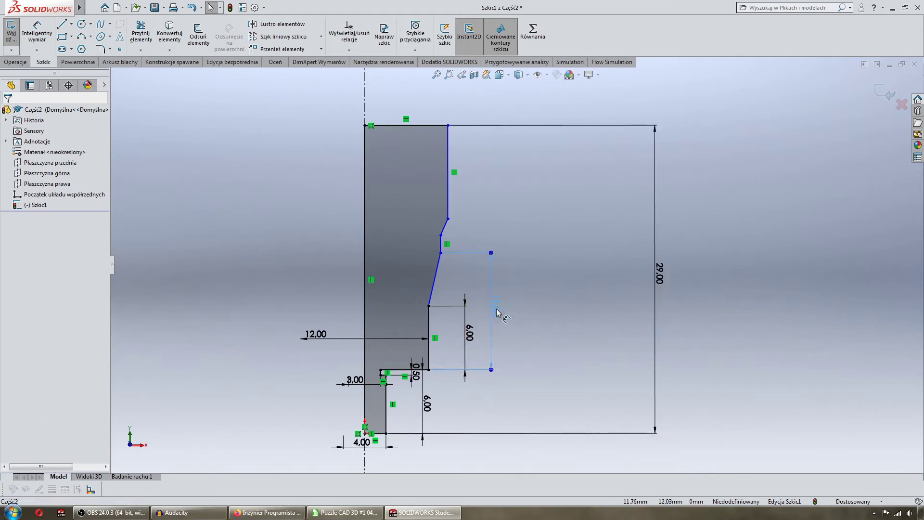
Add vertical height dimensions of 16 and 20 mm.
{"action": "key", "text": "d"}
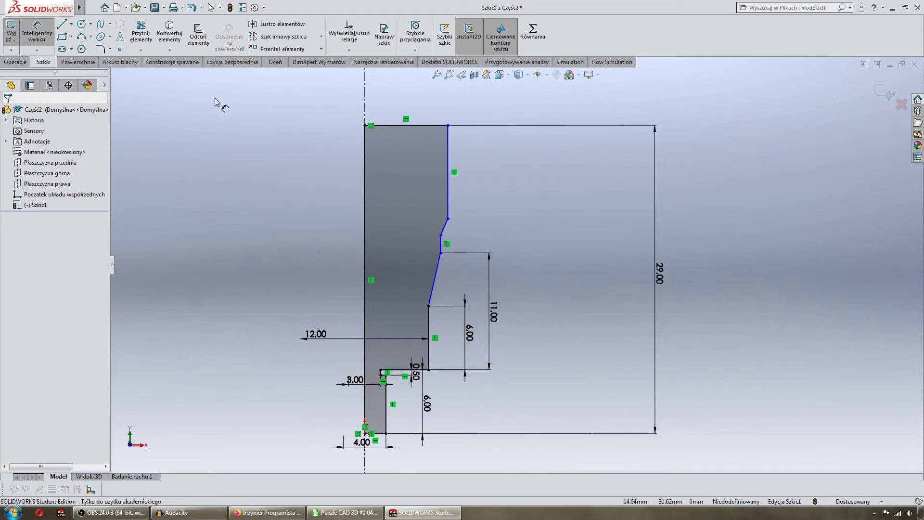
{"action": "key", "text": "f"}
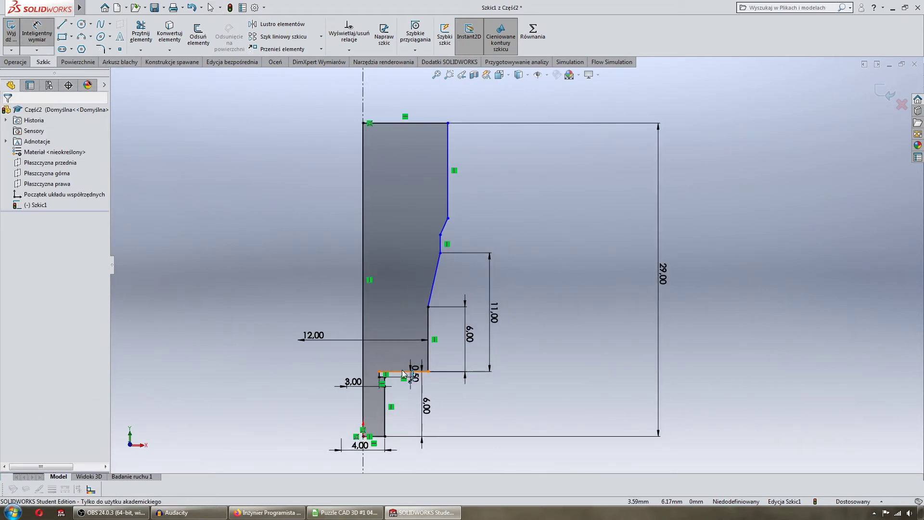
{"action": "left_click", "coordinate": [404, 372]}
{"action": "left_click", "coordinate": [440, 234]}
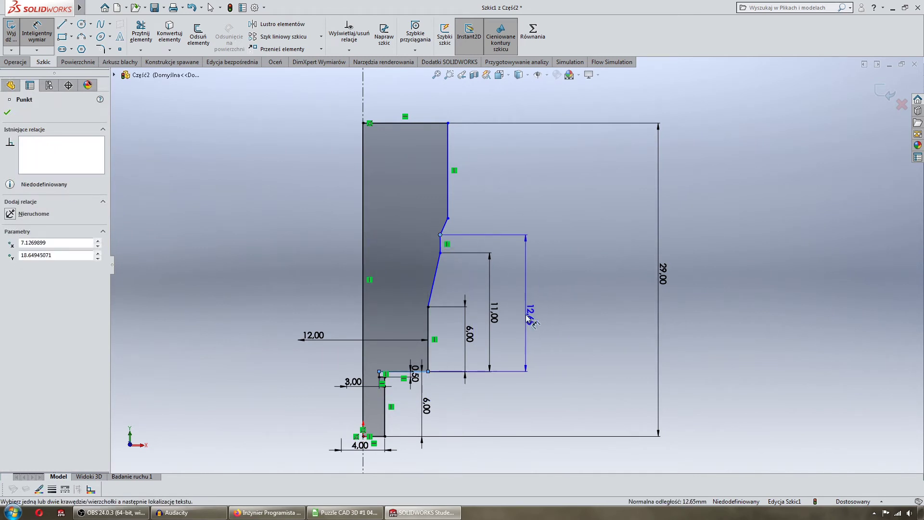
{"action": "left_click", "coordinate": [527, 315]}
{"action": "type", "text": "16"}
{"action": "key", "text": "Return"}
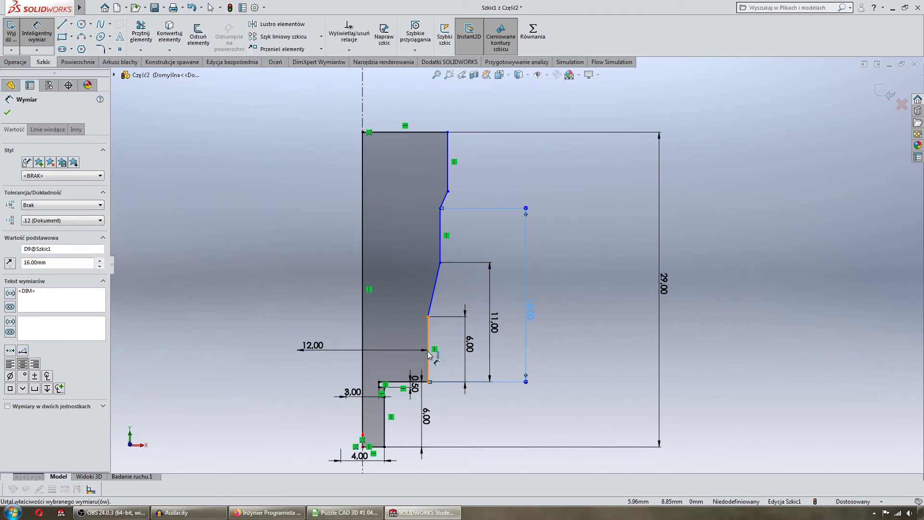
{"action": "left_click", "coordinate": [397, 382]}
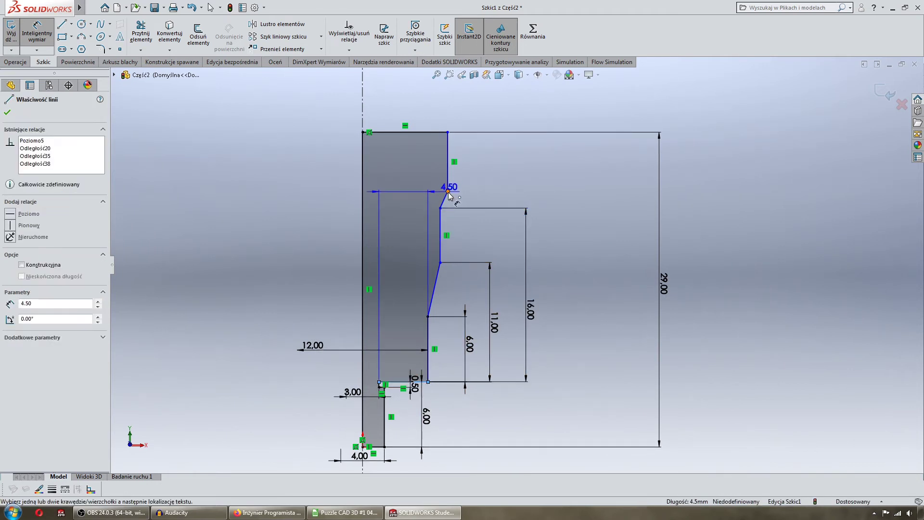
{"action": "left_click", "coordinate": [448, 191]}
{"action": "left_click", "coordinate": [568, 269]}
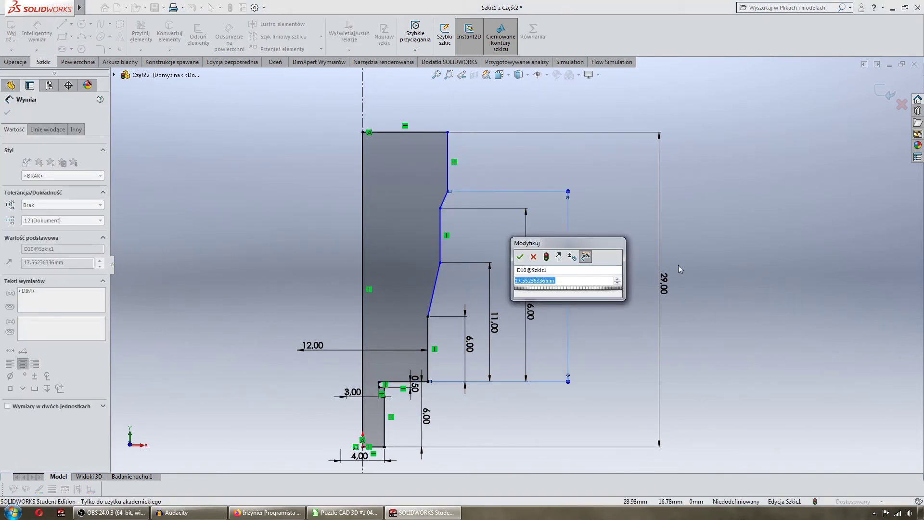
{"action": "type", "text": "20"}
{"action": "key", "text": "Return"}
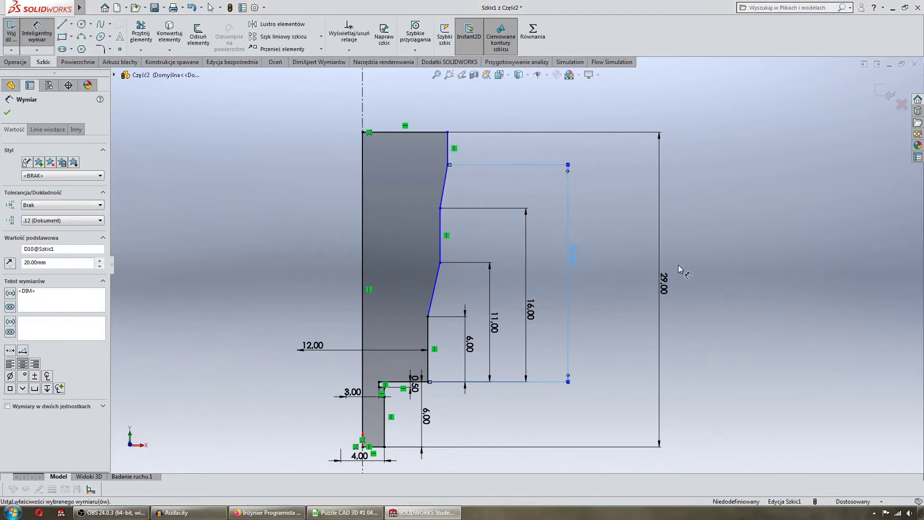
Dimension the vertical edge 16 mm from the centreline and the top width as 20.
{"action": "left_click", "coordinate": [441, 235]}
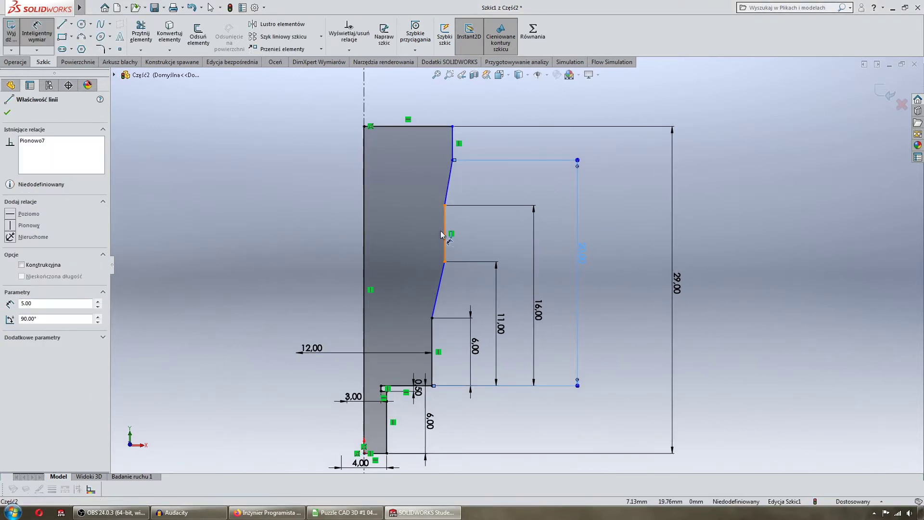
{"action": "left_click", "coordinate": [364, 116]}
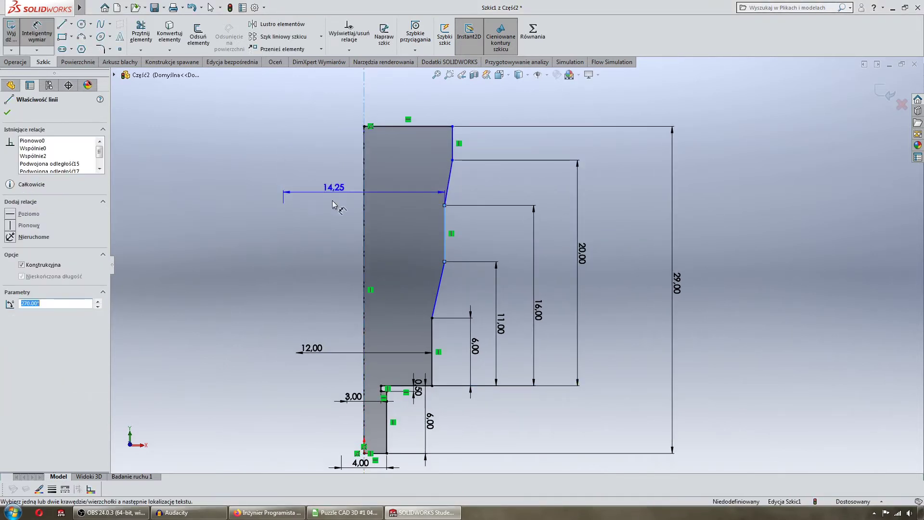
{"action": "left_click", "coordinate": [326, 249]}
{"action": "type", "text": "16"}
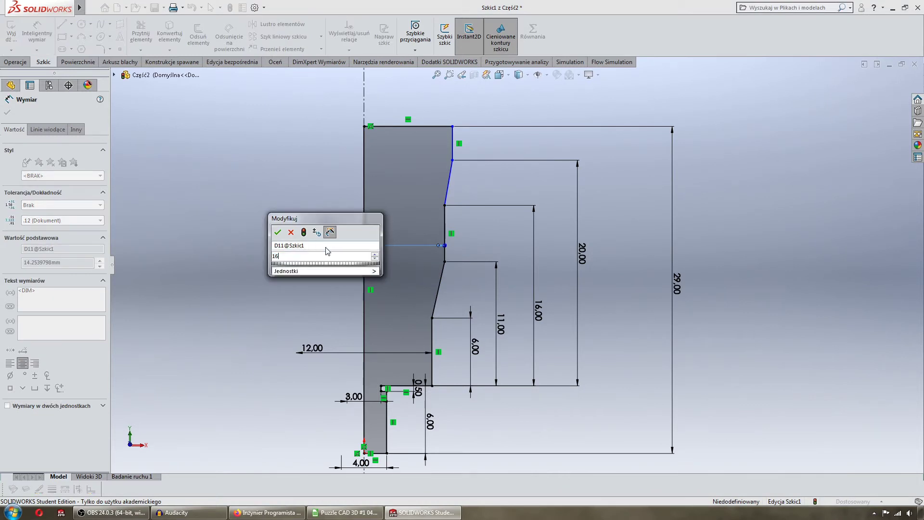
{"action": "key", "text": "Return"}
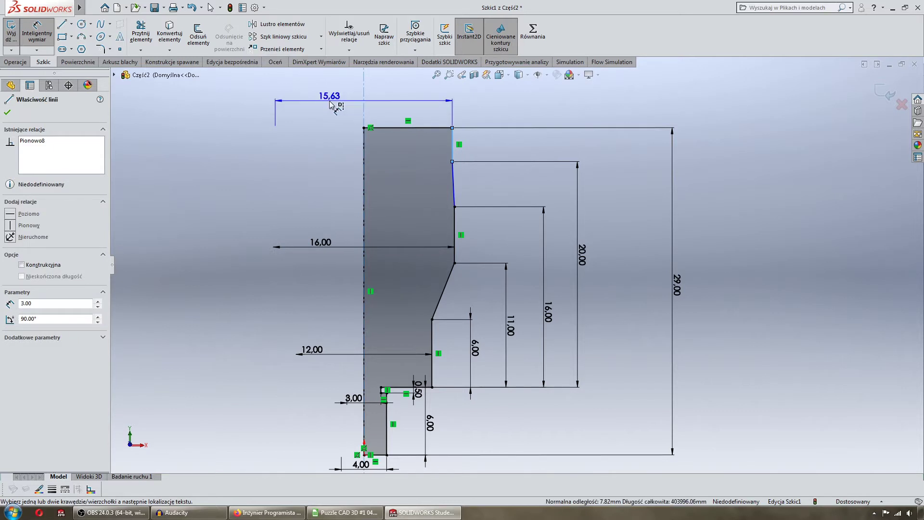
{"action": "left_click", "coordinate": [331, 101]}
{"action": "type", "text": "20"}
{"action": "key", "text": "Return"}
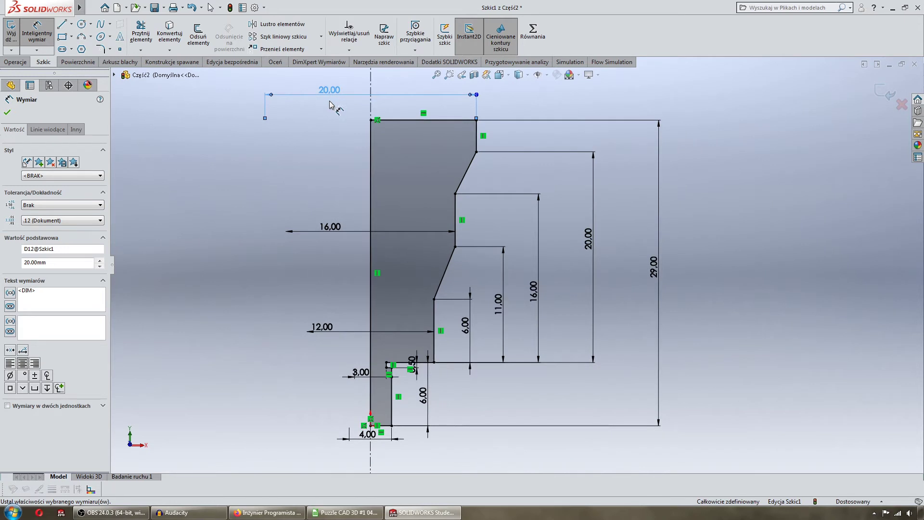
Change the small step to 0.80, rearrange the dimensions, and exit the sketch.
{"action": "key", "text": "Escape"}
{"action": "left_click", "coordinate": [412, 351]}
{"action": "type", "text": "0,8"}
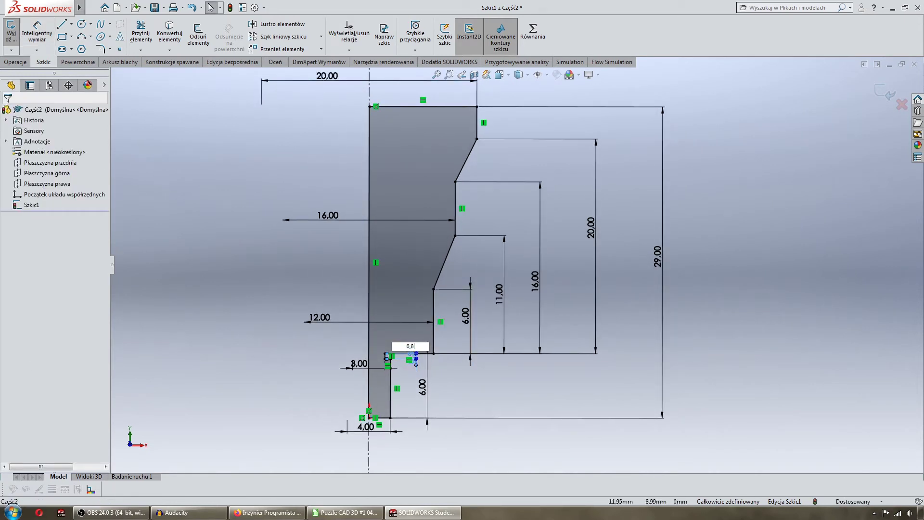
{"action": "key", "text": "Return"}
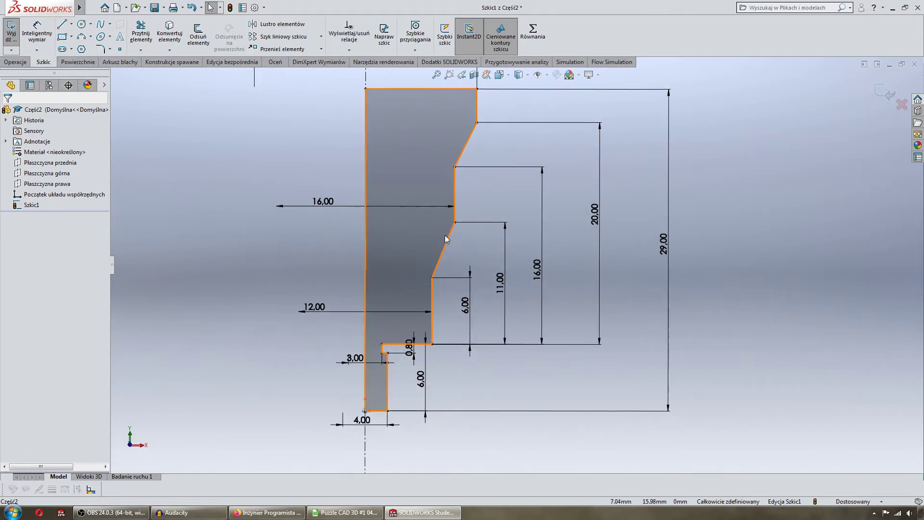
{"action": "left_click_drag", "start_coordinate": [421, 379], "coordinate": [471, 382]}
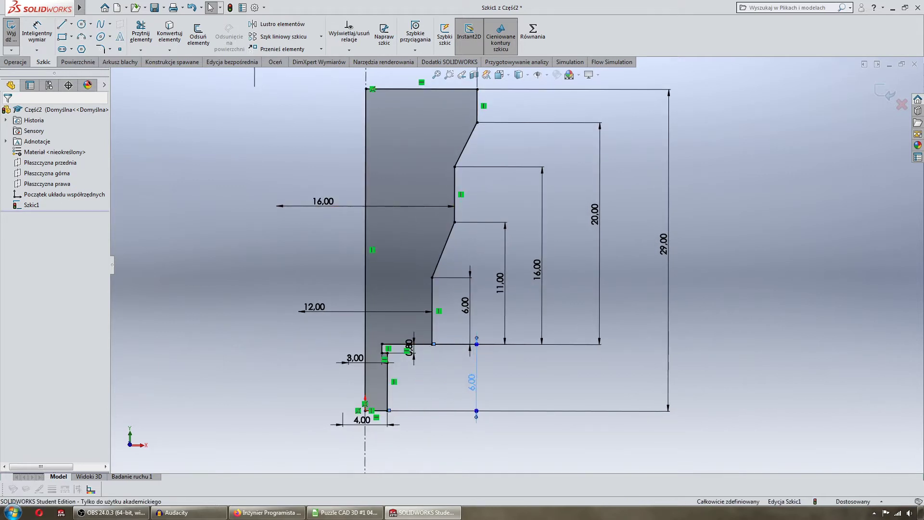
{"action": "left_click_drag", "start_coordinate": [409, 348], "coordinate": [445, 383]}
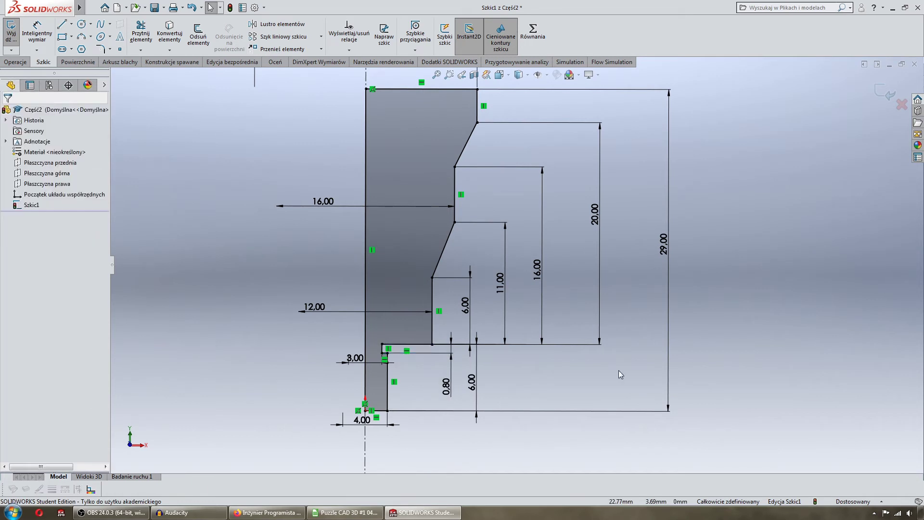
{"action": "key", "text": "f"}
{"action": "left_click_drag", "start_coordinate": [304, 135], "coordinate": [313, 141]}
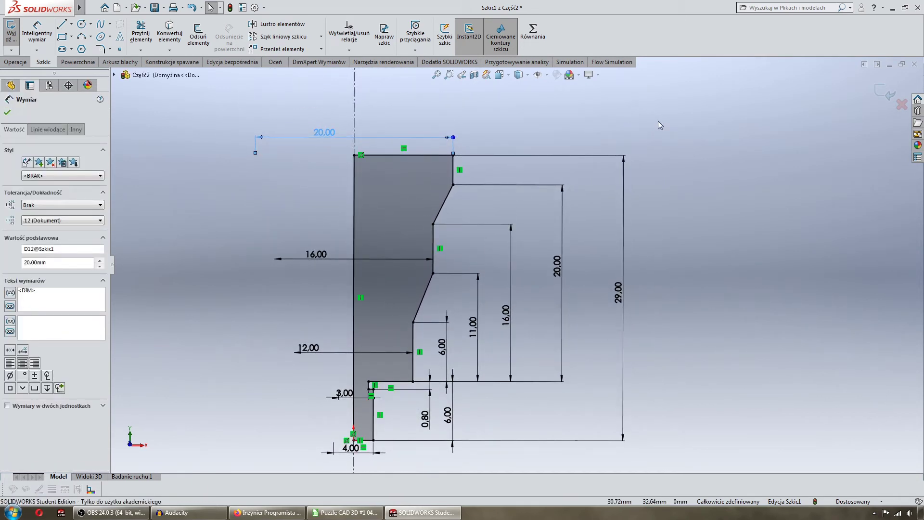
{"action": "left_click", "coordinate": [885, 97]}
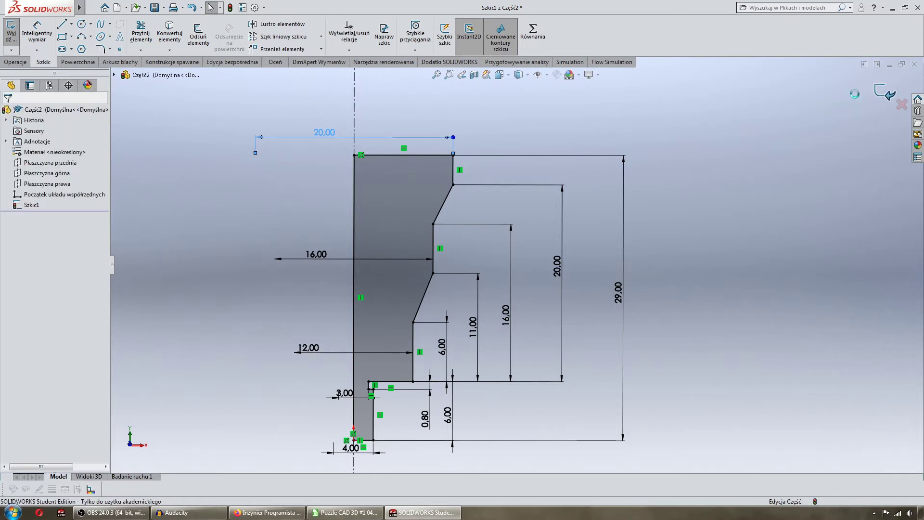
Revolve Szkic1 360° about its centreline into Obrót1 and view it isometrically.
{"action": "left_click", "coordinate": [15, 62]}
{"action": "left_click", "coordinate": [61, 34]}
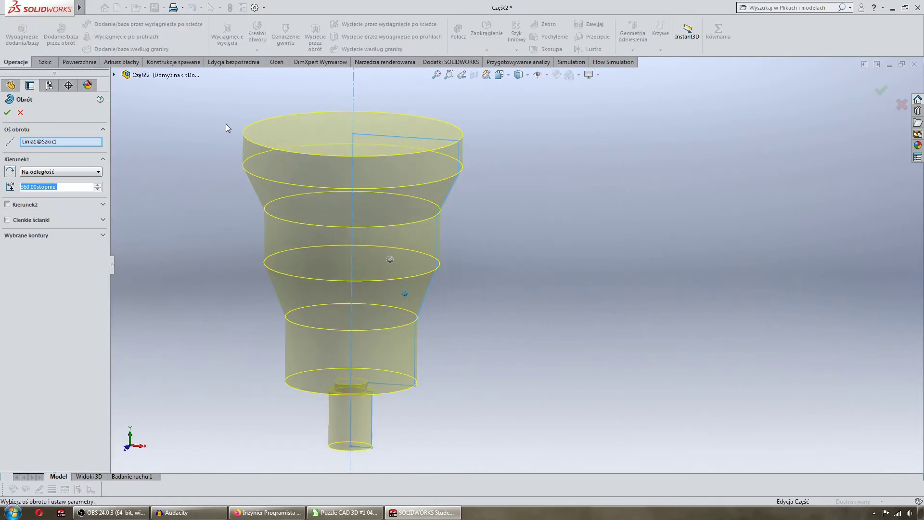
{"action": "left_click", "coordinate": [8, 112]}
{"action": "middle_click_drag", "start_coordinate": [510, 154], "coordinate": [578, 161]}
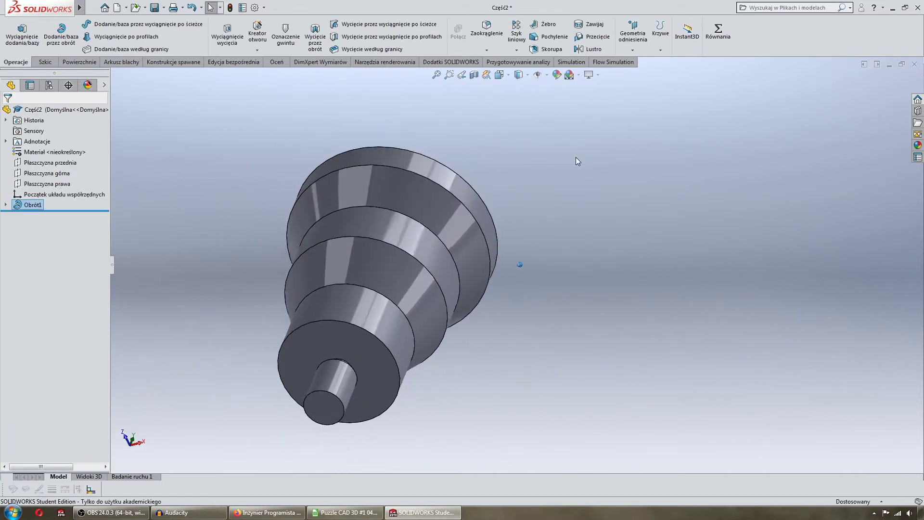
{"action": "key", "text": "ctrl+7"}
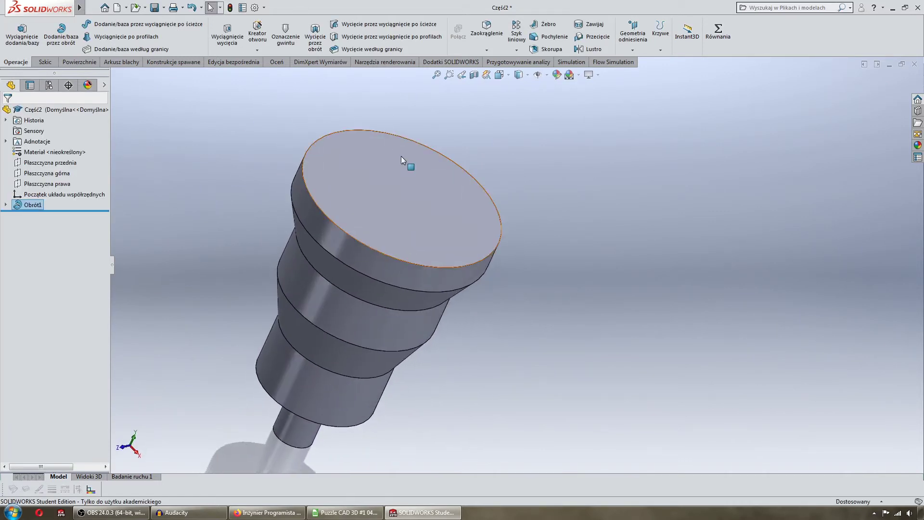
{"action": "left_click", "coordinate": [402, 160]}
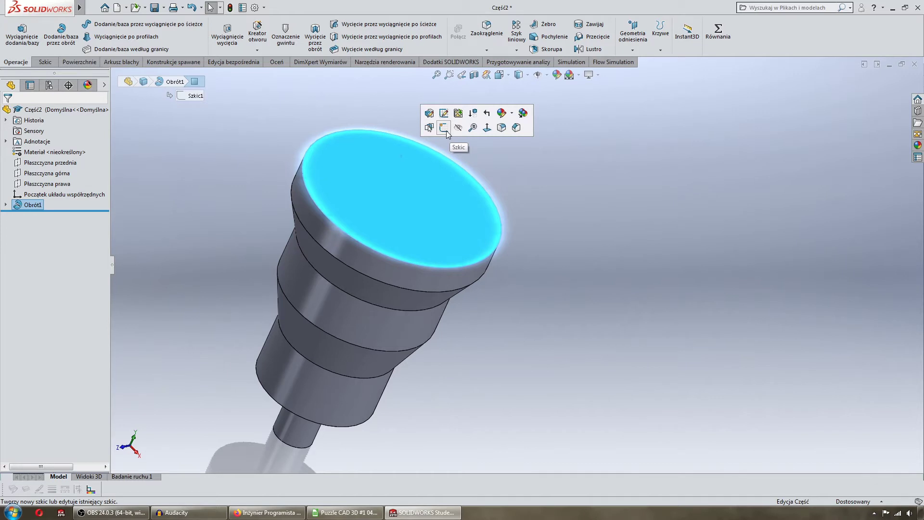
{"action": "key", "text": "Escape"}
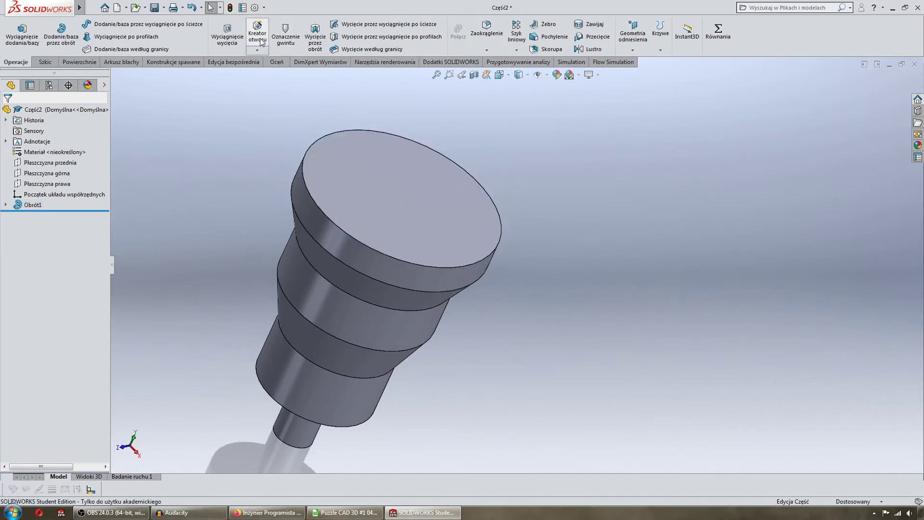
Place a Hole Wizard hole point on the part's top face.
{"action": "left_click", "coordinate": [262, 40]}
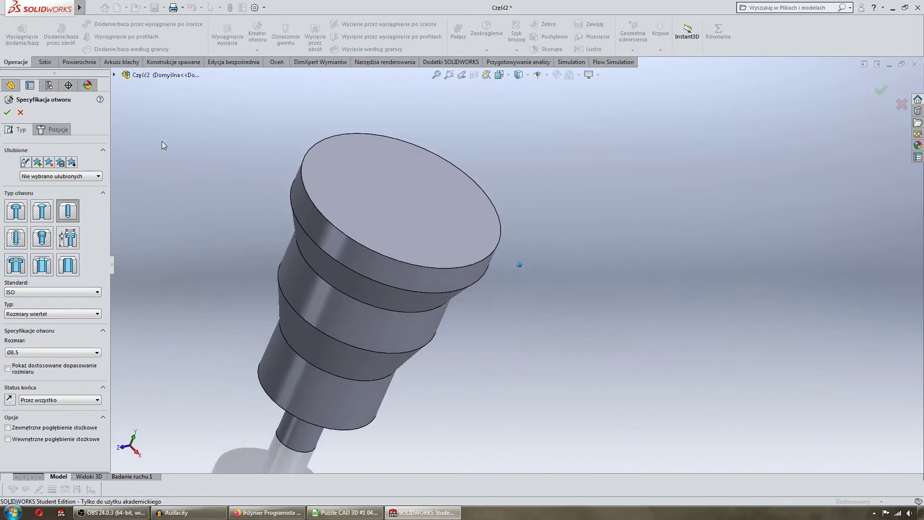
{"action": "left_click", "coordinate": [59, 129]}
{"action": "left_click", "coordinate": [395, 219]}
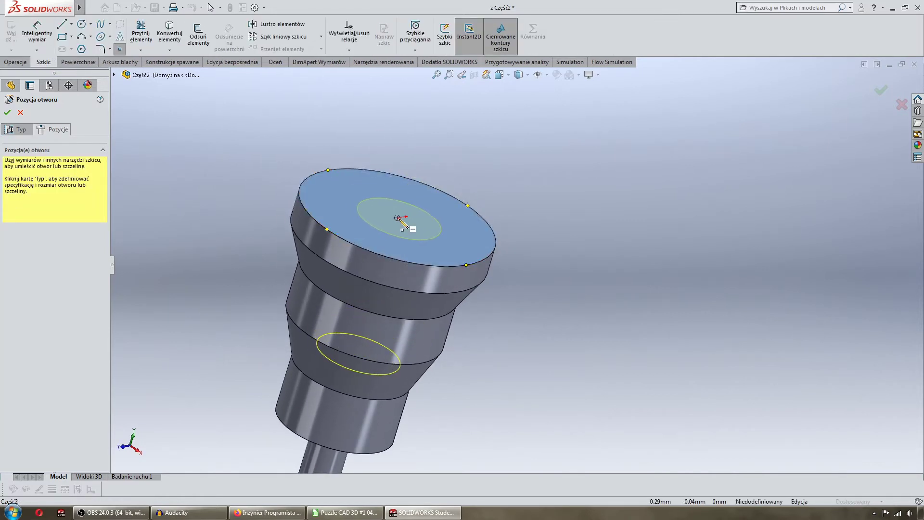
{"action": "left_click", "coordinate": [398, 218]}
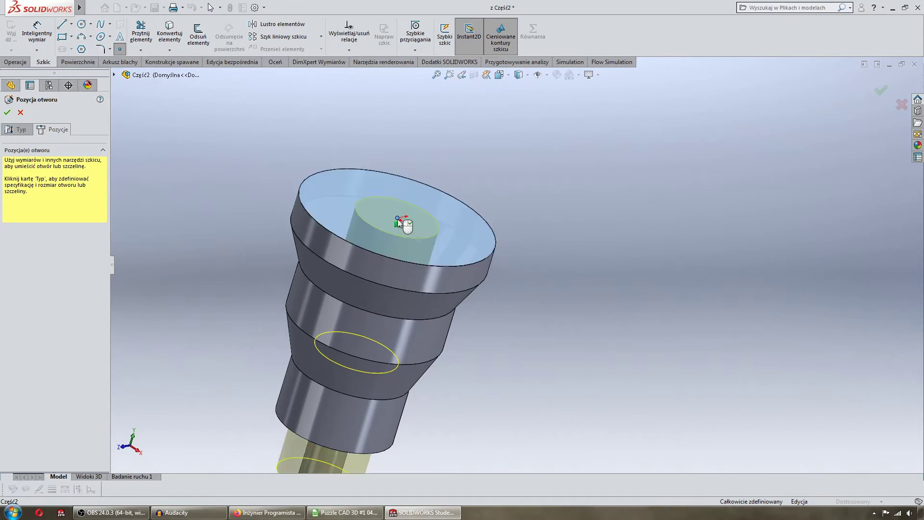
{"action": "left_click", "coordinate": [17, 129]}
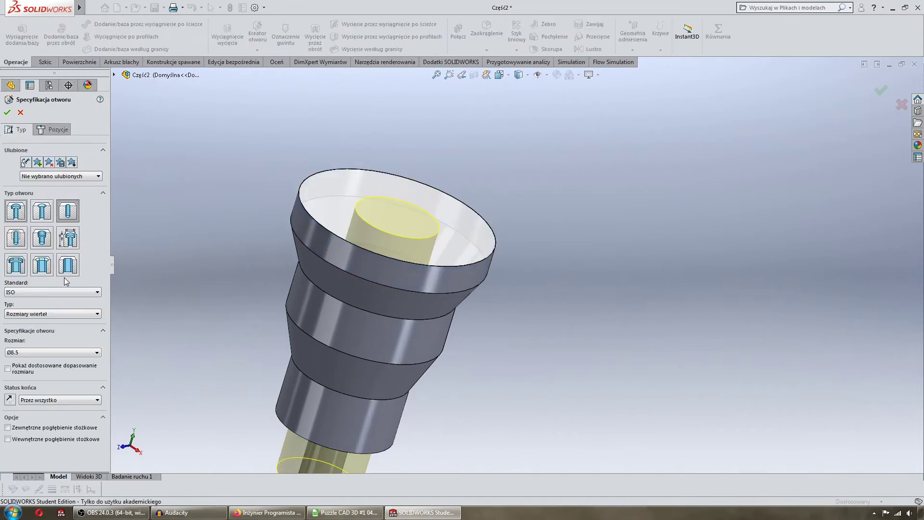
Make it a Ø8.0 drill-size hole, 15 mm blind depth, and confirm.
{"action": "left_click", "coordinate": [39, 354]}
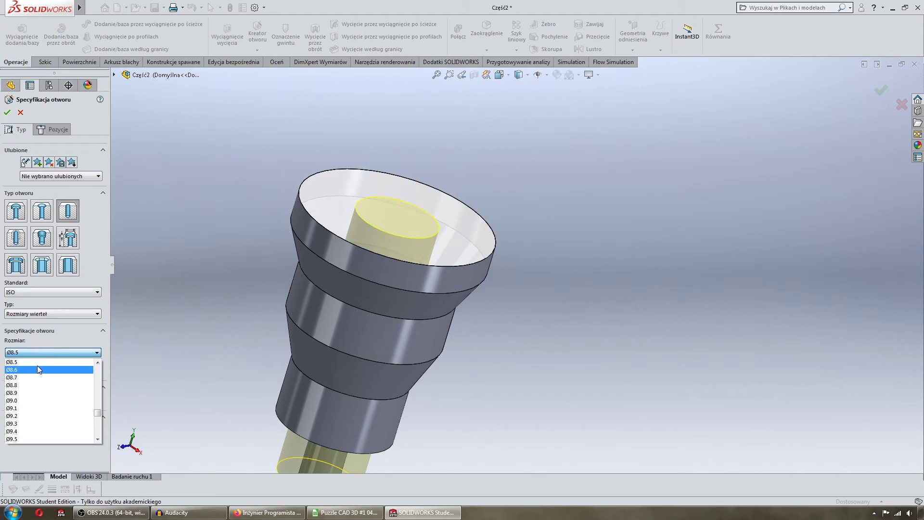
{"action": "scroll", "coordinate": [40, 397], "scroll_direction": "up", "scroll_amount": 2}
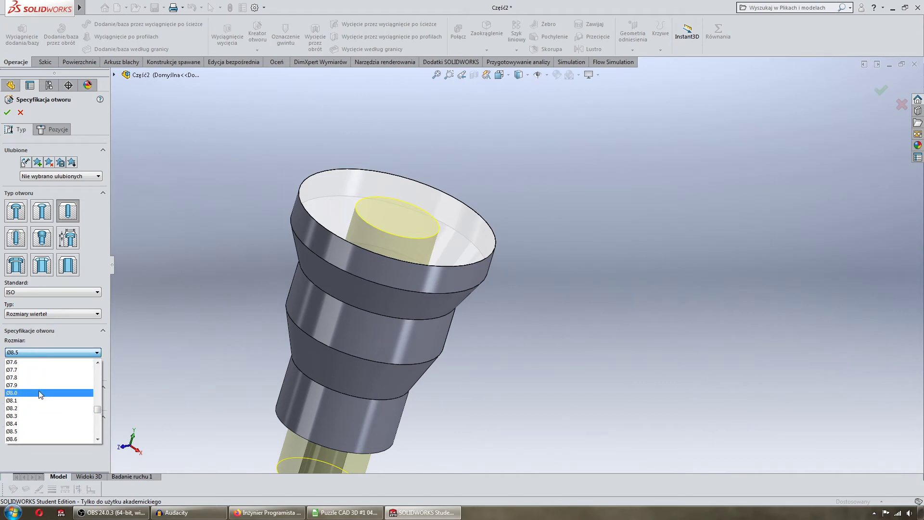
{"action": "left_click", "coordinate": [39, 379]}
{"action": "left_click", "coordinate": [61, 401]}
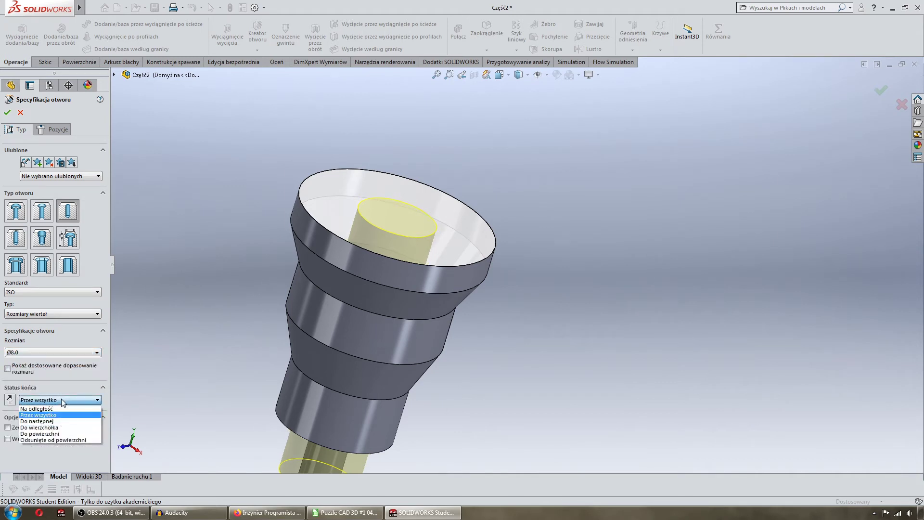
{"action": "left_click", "coordinate": [61, 409]}
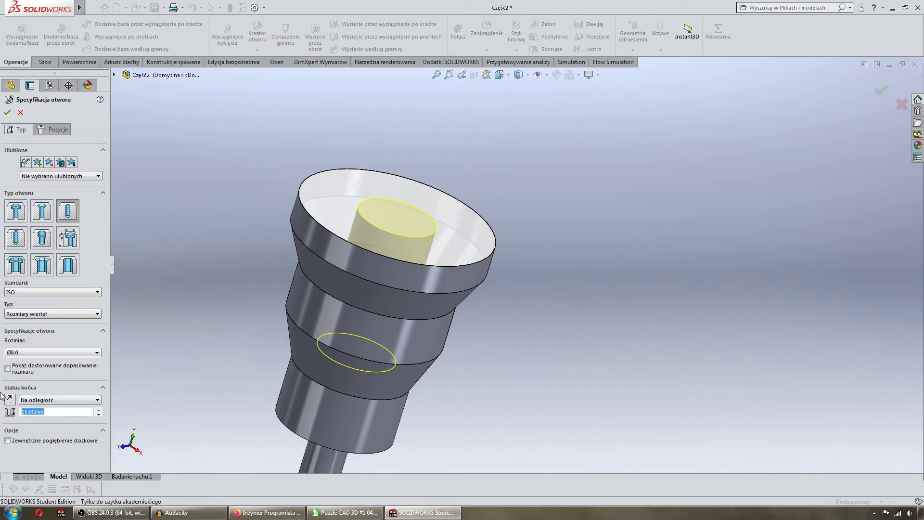
{"action": "key", "text": "Up"}
{"action": "key", "text": "Down"}
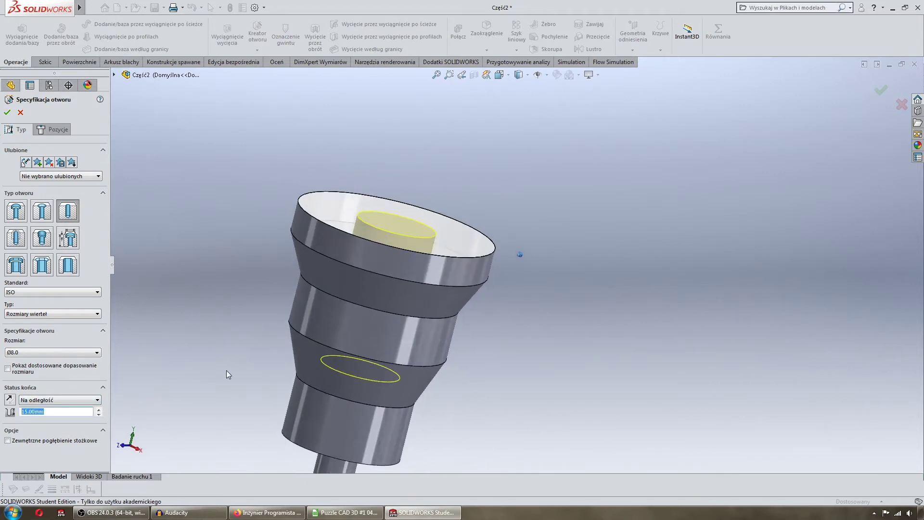
{"action": "key", "text": "Down"}
{"action": "key", "text": "Down"}
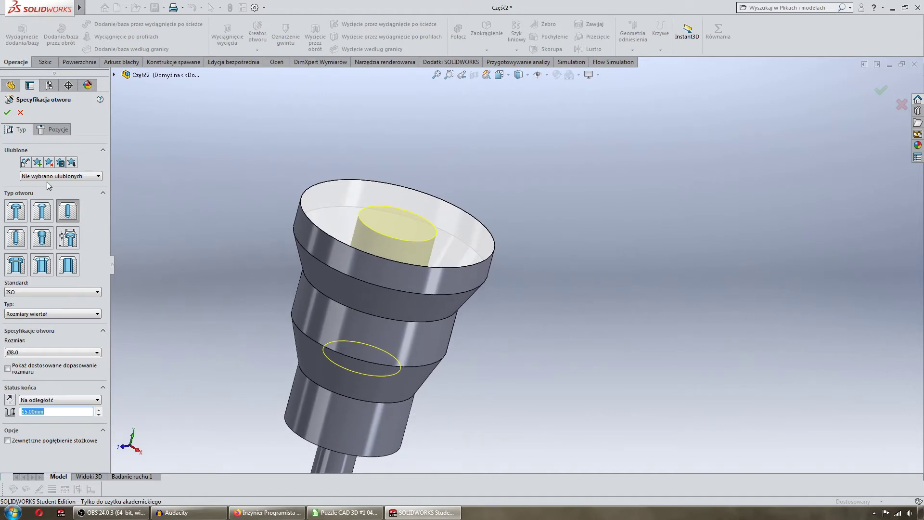
{"action": "left_click", "coordinate": [7, 112]}
{"action": "key", "text": "Down"}
{"action": "key", "text": "Down"}
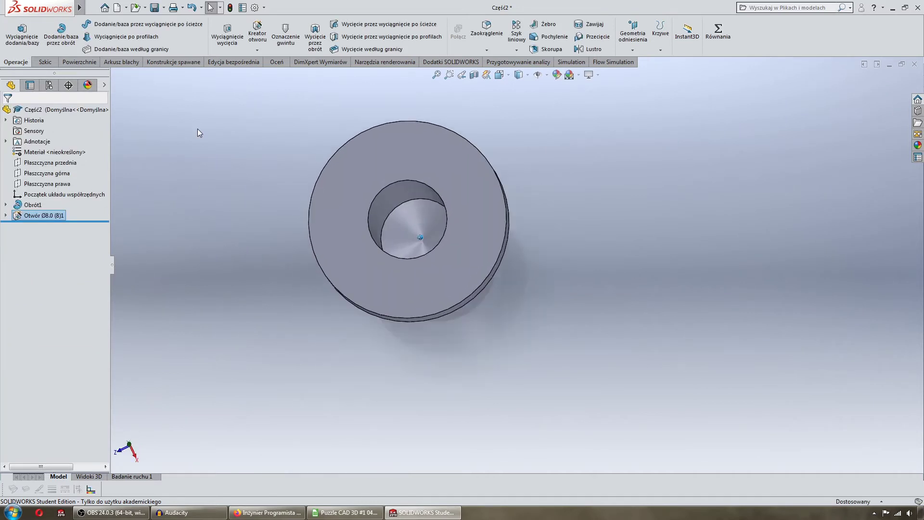
{"action": "key", "text": "Up"}
{"action": "key", "text": "Up"}
{"action": "key", "text": "Up"}
{"action": "key", "text": "Up"}
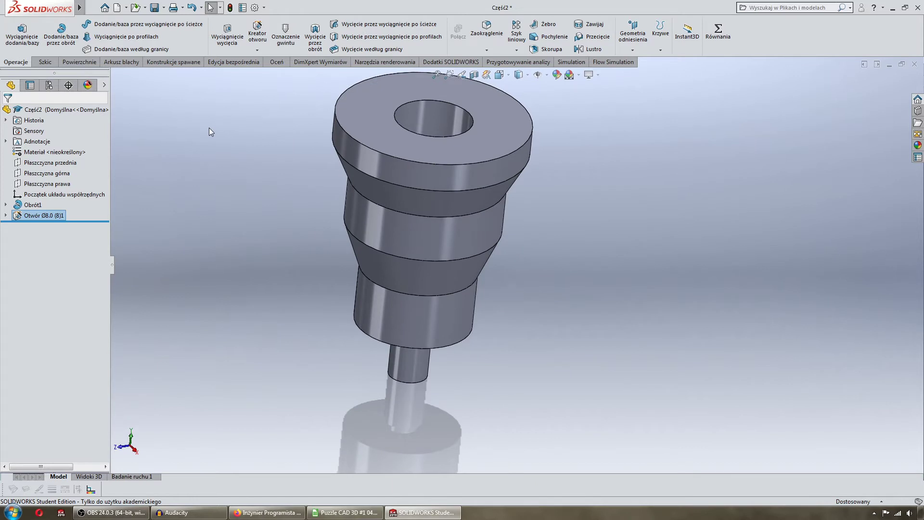
{"action": "key", "text": "Up"}
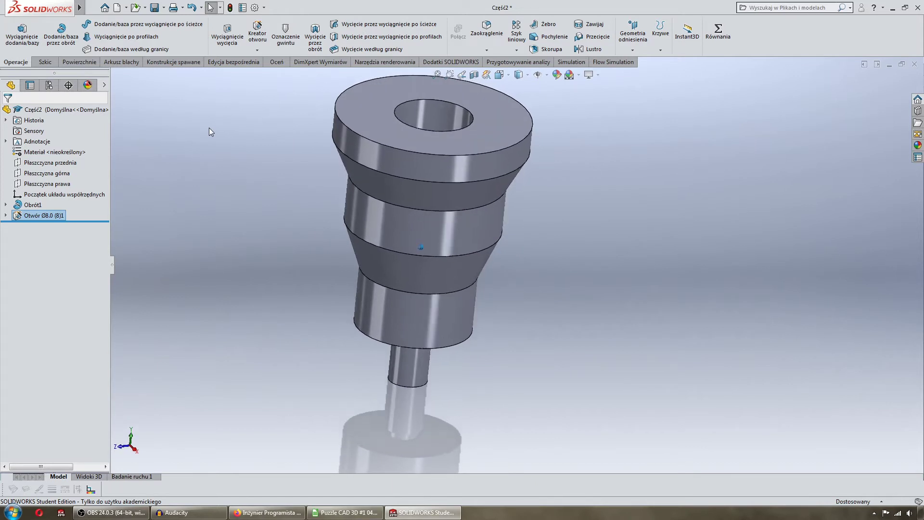
{"action": "key", "text": "Left"}
{"action": "key", "text": "Left"}
{"action": "left_click", "coordinate": [285, 34]}
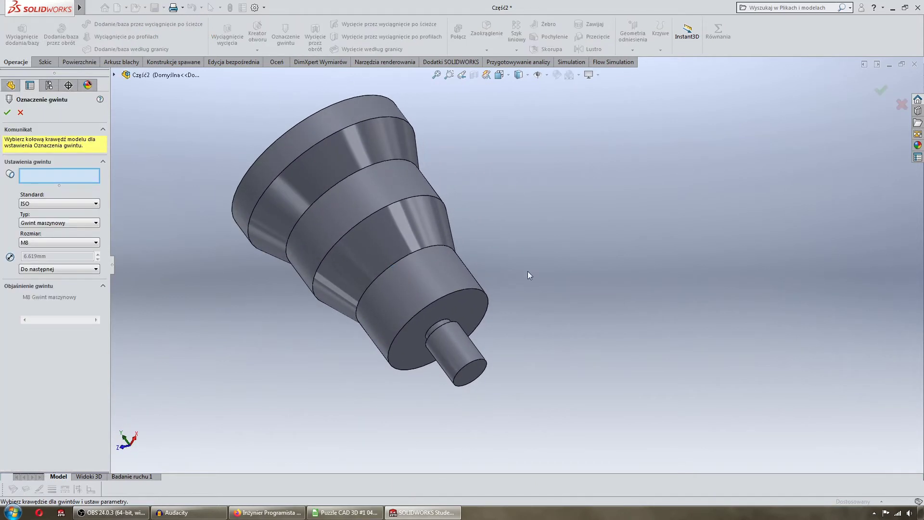
{"action": "left_click", "coordinate": [485, 360]}
{"action": "scroll", "coordinate": [491, 356], "scroll_direction": "down", "scroll_amount": 3}
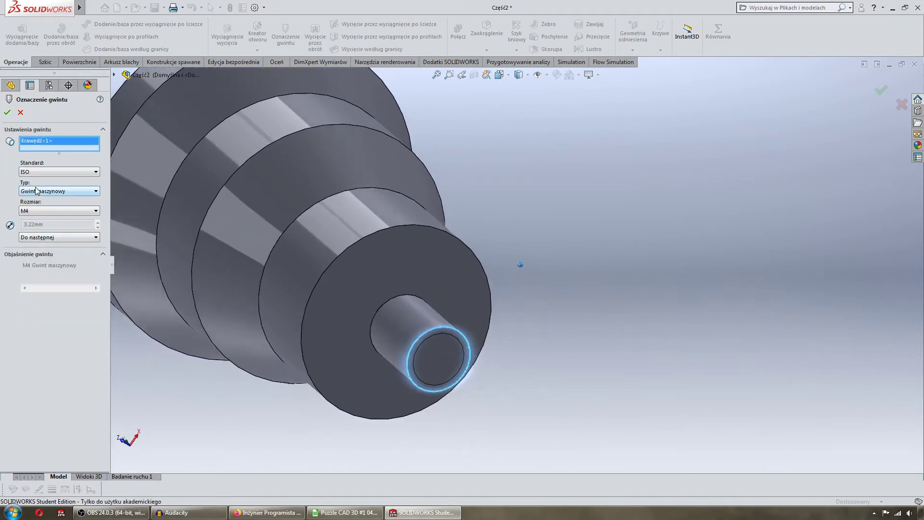
{"action": "key", "text": "Return"}
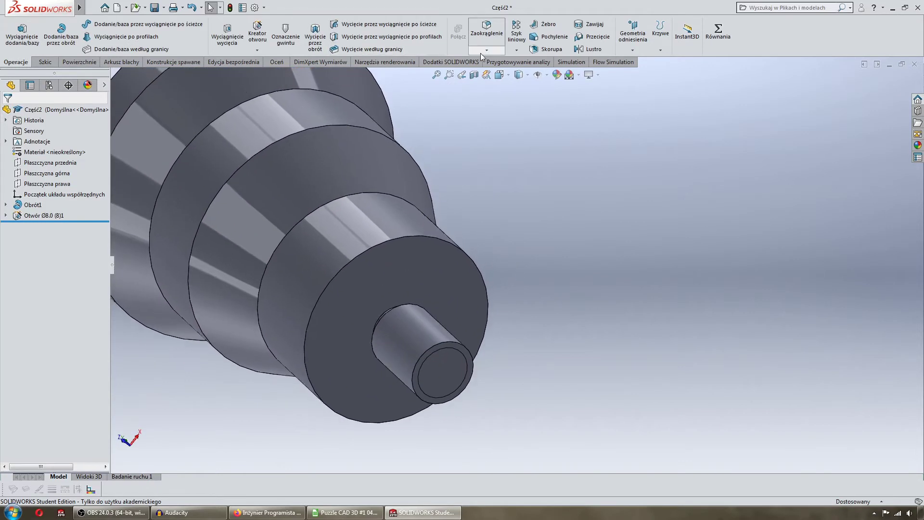
Chamfer the shaft-end edge, then the top and bottom outer rims, at 0.5 mm.
{"action": "left_click", "coordinate": [454, 349]}
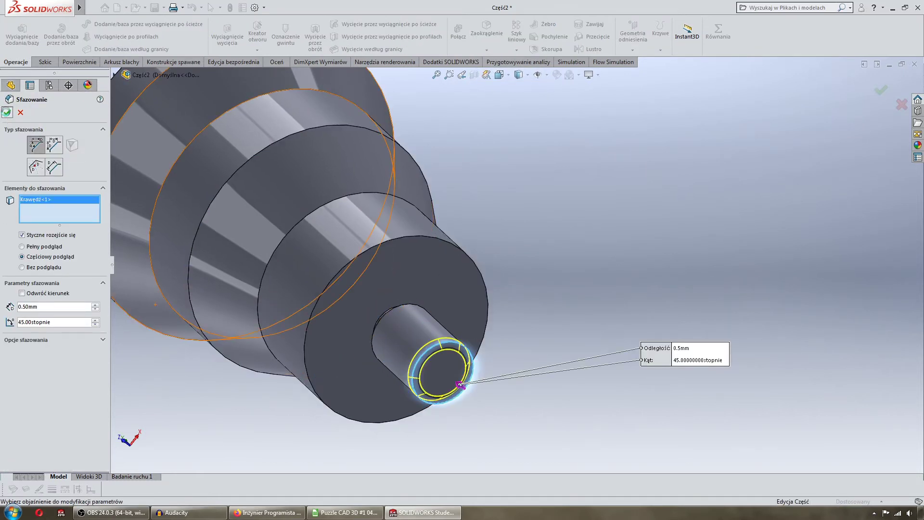
{"action": "key", "text": "Return"}
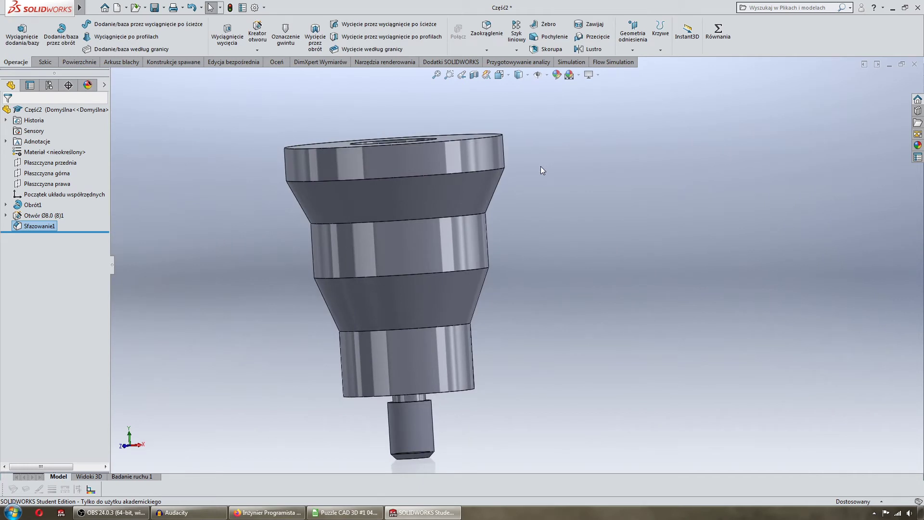
{"action": "left_click", "coordinate": [486, 49]}
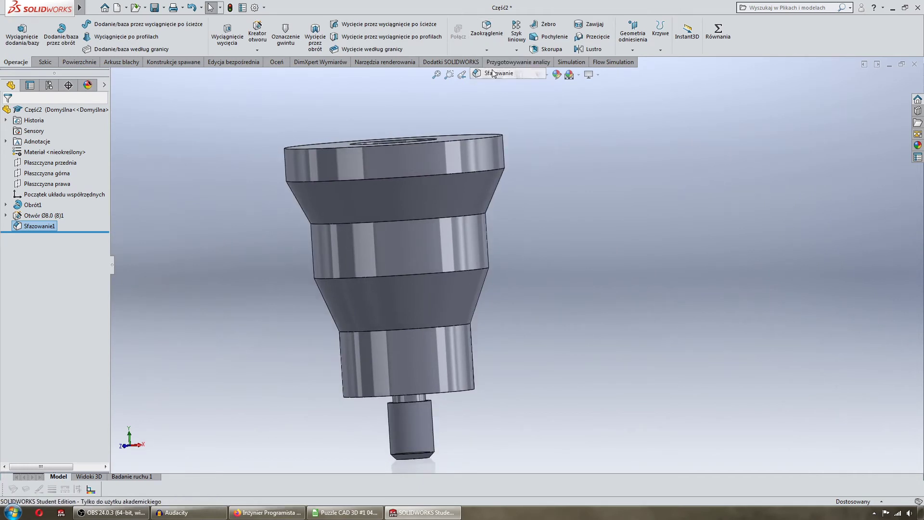
{"action": "left_click", "coordinate": [493, 73]}
{"action": "left_click", "coordinate": [494, 137]}
{"action": "middle_click_drag", "start_coordinate": [521, 155], "coordinate": [469, 383]}
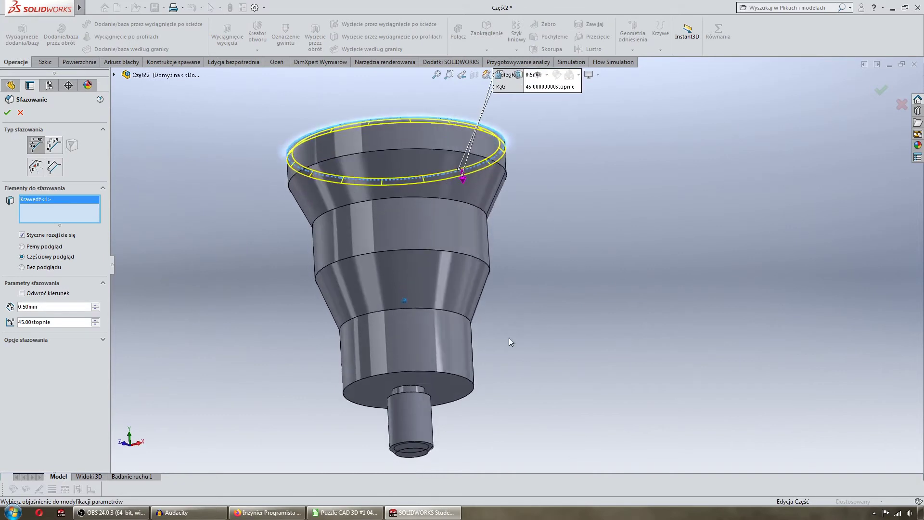
{"action": "left_click", "coordinate": [469, 383]}
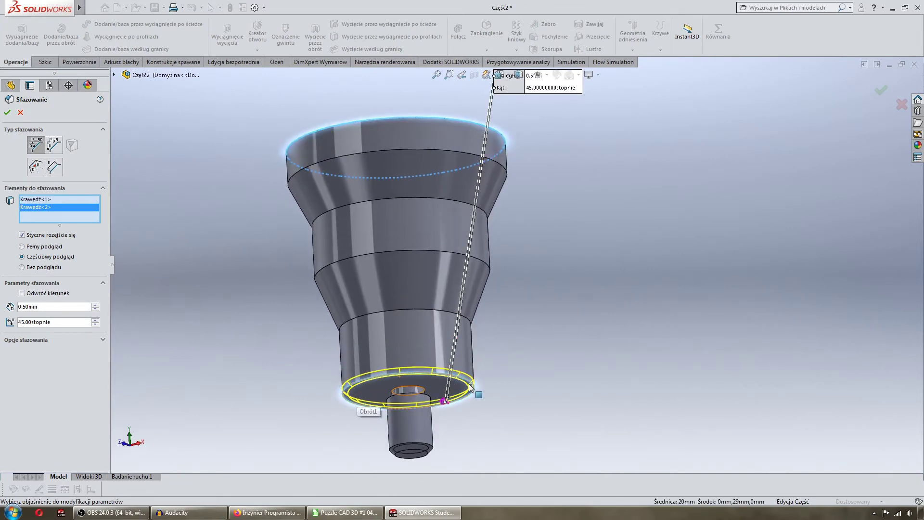
{"action": "scroll", "coordinate": [433, 386], "scroll_direction": "down", "scroll_amount": 1}
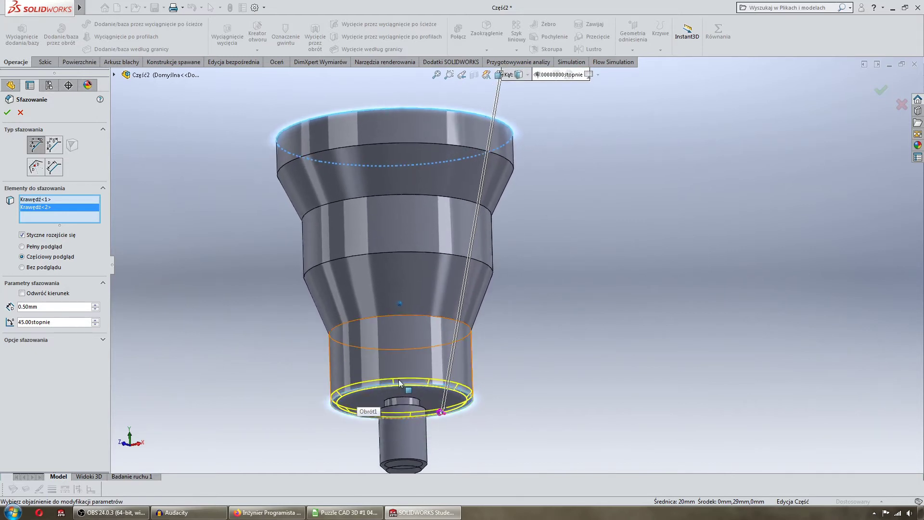
{"action": "mouse_move", "coordinate": [399, 383]}
{"action": "middle_mouse_down"}
{"action": "mouse_move", "coordinate": [278, 290]}
{"action": "mouse_move", "coordinate": [247, 236]}
{"action": "middle_mouse_up"}
{"action": "left_click", "coordinate": [7, 112]}
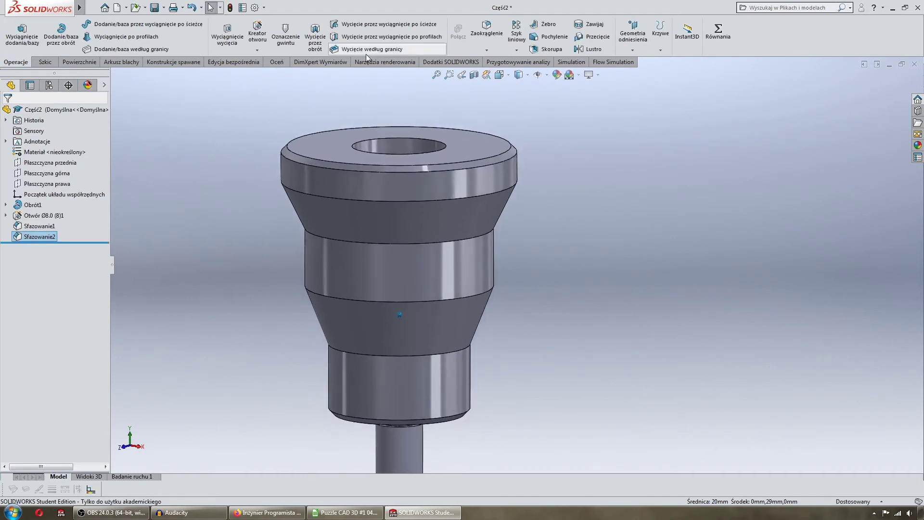
Chamfer the hole's rim at 1 mm.
{"action": "left_click", "coordinate": [487, 50]}
{"action": "left_click", "coordinate": [487, 77]}
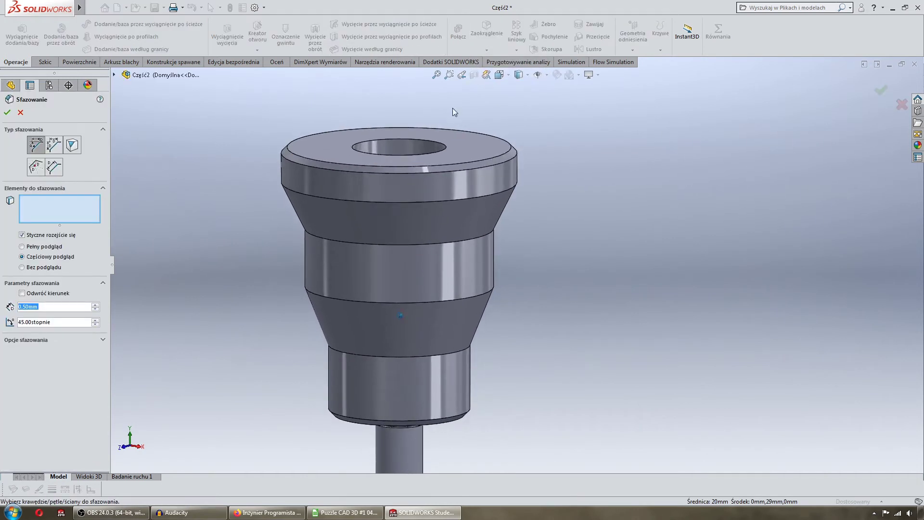
{"action": "left_click", "coordinate": [401, 140]}
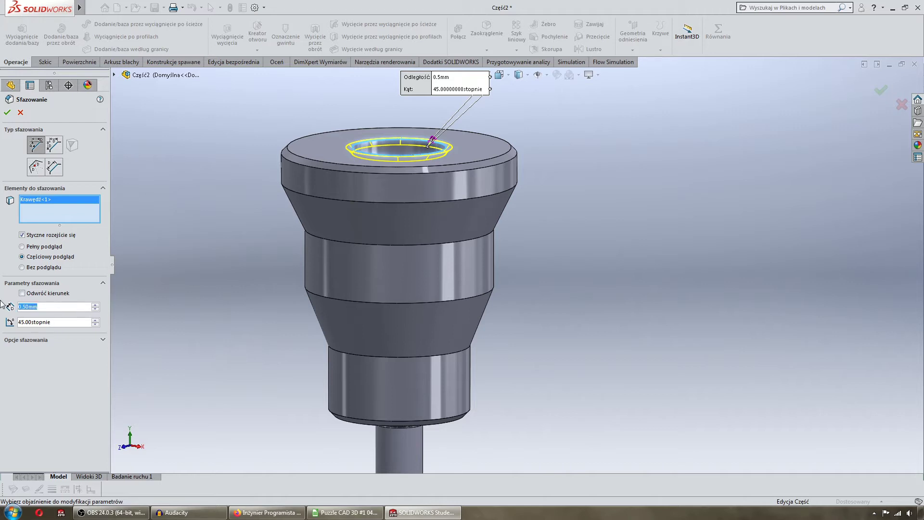
{"action": "type", "text": "1"}
{"action": "key", "text": "Return"}
{"action": "left_click", "coordinate": [8, 114]}
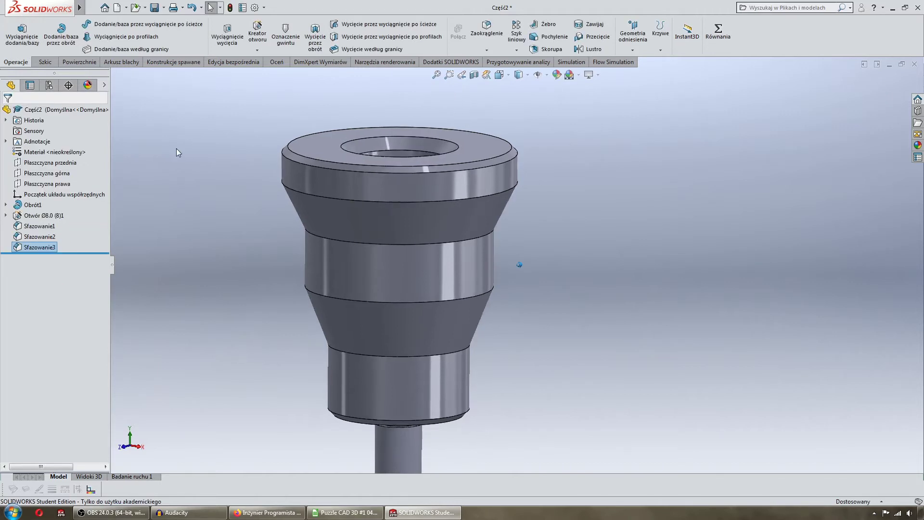
{"action": "middle_click_drag", "start_coordinate": [176, 148], "coordinate": [315, 149]}
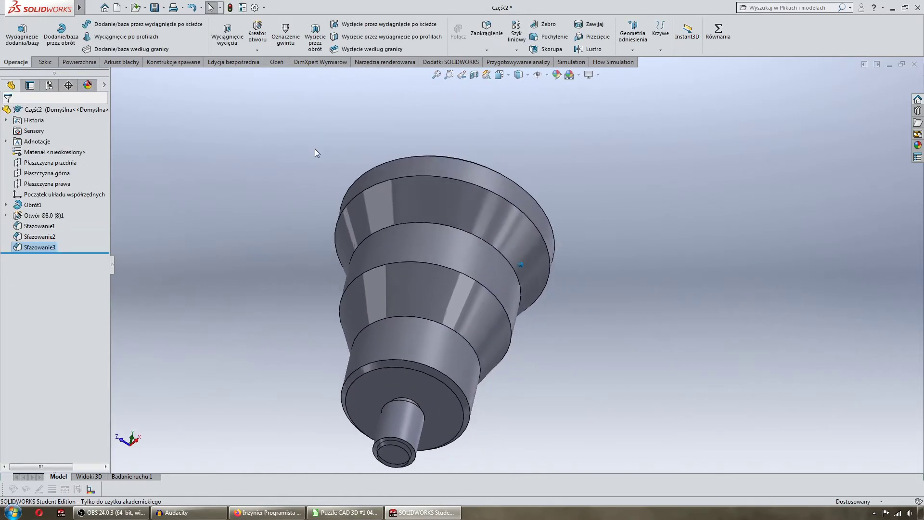
Round the four step edges with a 1 mm fillet (Zaokrąglenie).
{"action": "left_click", "coordinate": [496, 49]}
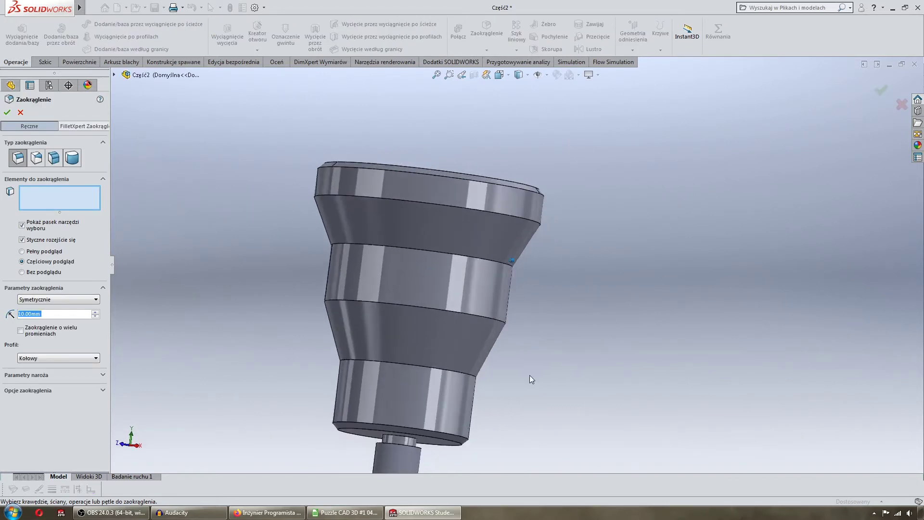
{"action": "left_click", "coordinate": [473, 376]}
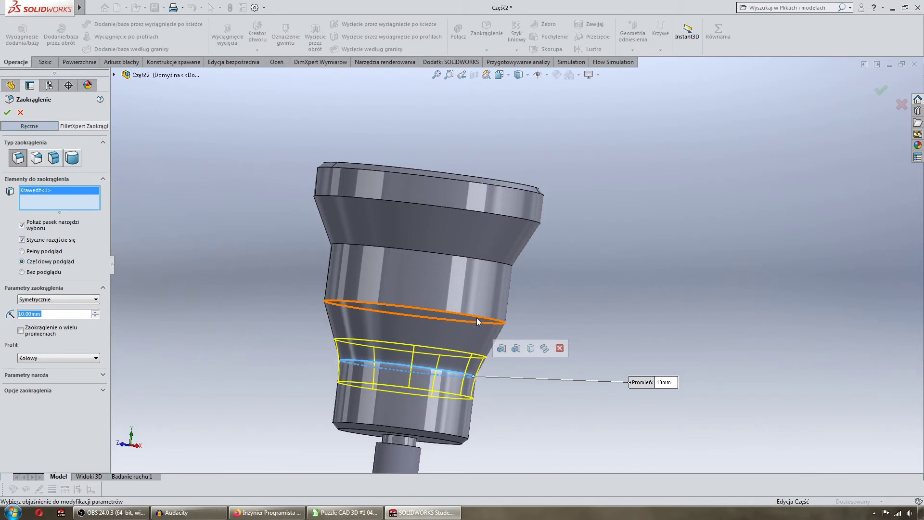
{"action": "left_click", "coordinate": [476, 317]}
{"action": "left_click", "coordinate": [503, 260]}
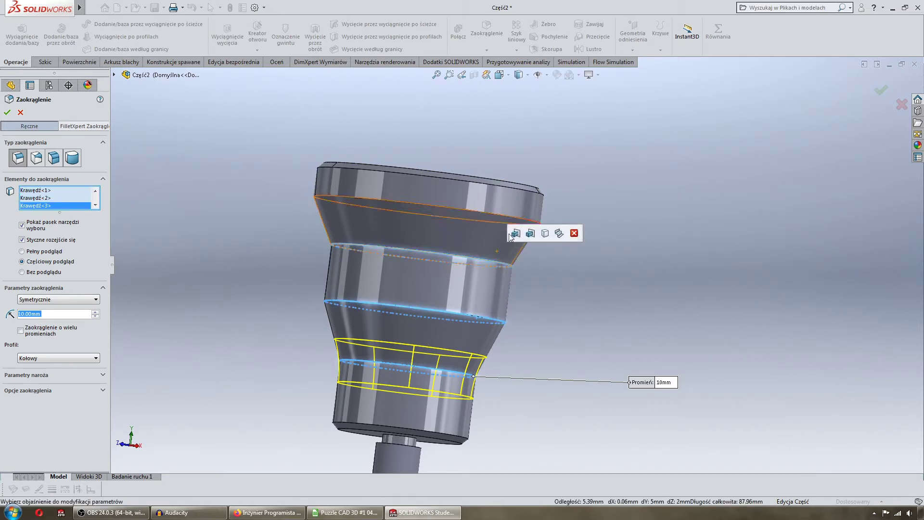
{"action": "left_click", "coordinate": [506, 220]}
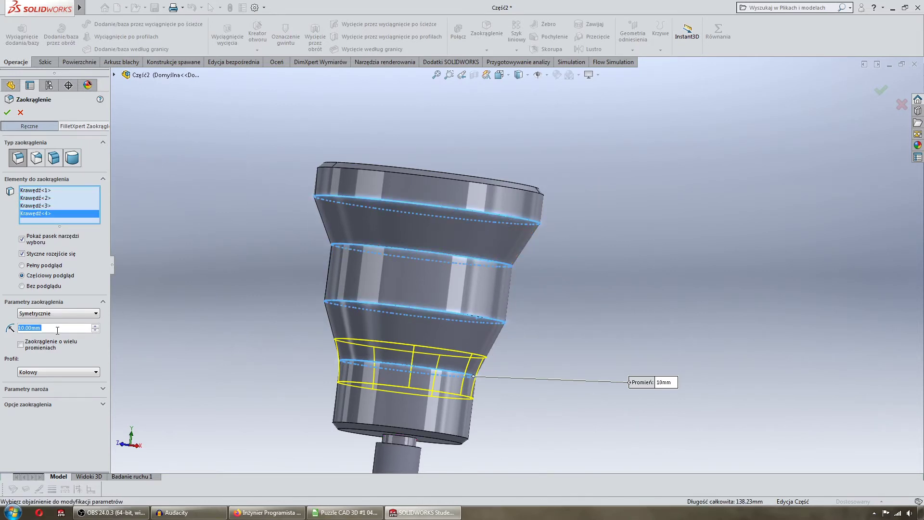
{"action": "type", "text": "1"}
{"action": "key", "text": "Return"}
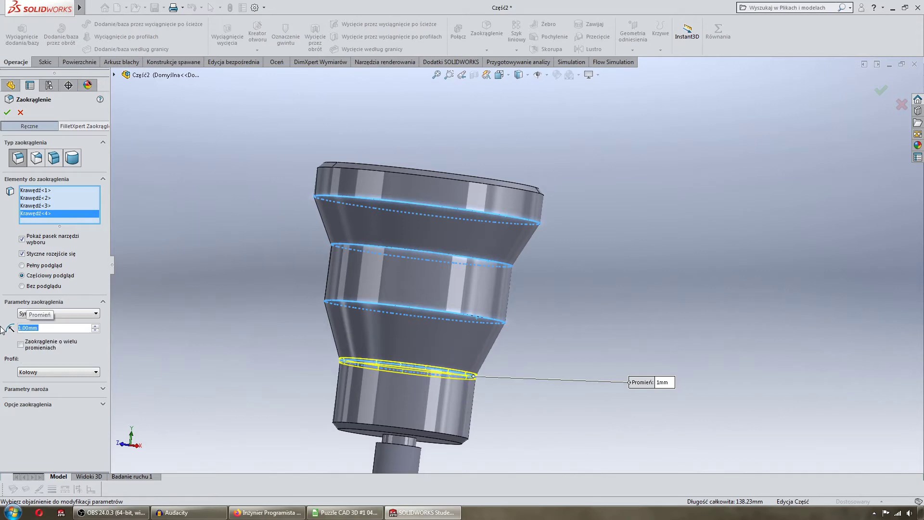
{"action": "left_click", "coordinate": [7, 112]}
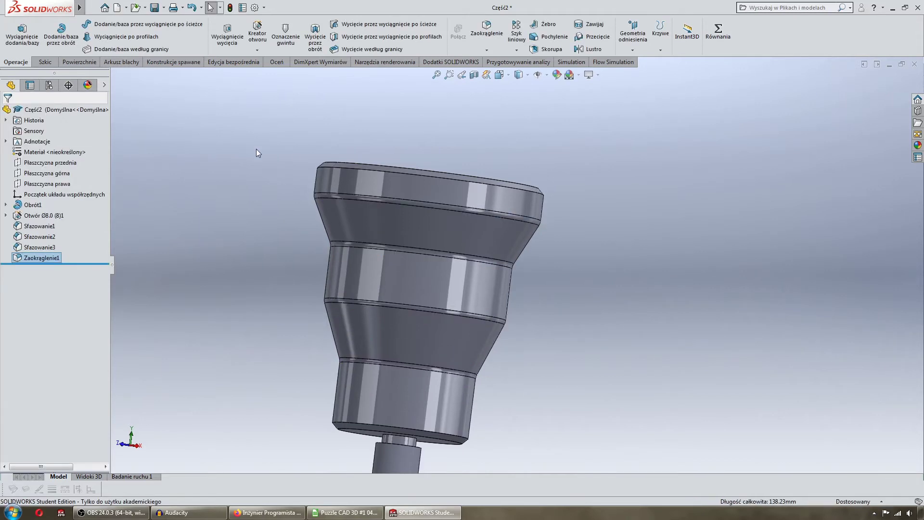
Turn the model with the arrow keys to inspect the fillets, then select the Save As file name.
{"action": "key", "text": "Up"}
{"action": "key", "text": "Up"}
{"action": "key", "text": "Up"}
{"action": "key", "text": "Up"}
{"action": "key", "text": "Up"}
{"action": "key", "text": "Up"}
{"action": "key", "text": "Down"}
{"action": "key", "text": "Down"}
{"action": "key", "text": "Down"}
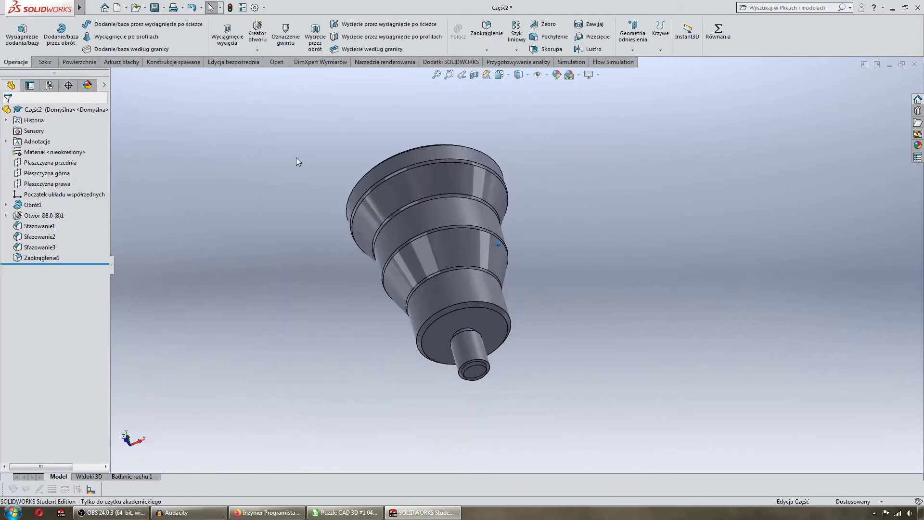
{"action": "key", "text": "Down"}
{"action": "key", "text": "Down"}
{"action": "key", "text": "Down"}
{"action": "key", "text": "Down"}
{"action": "key", "text": "Down"}
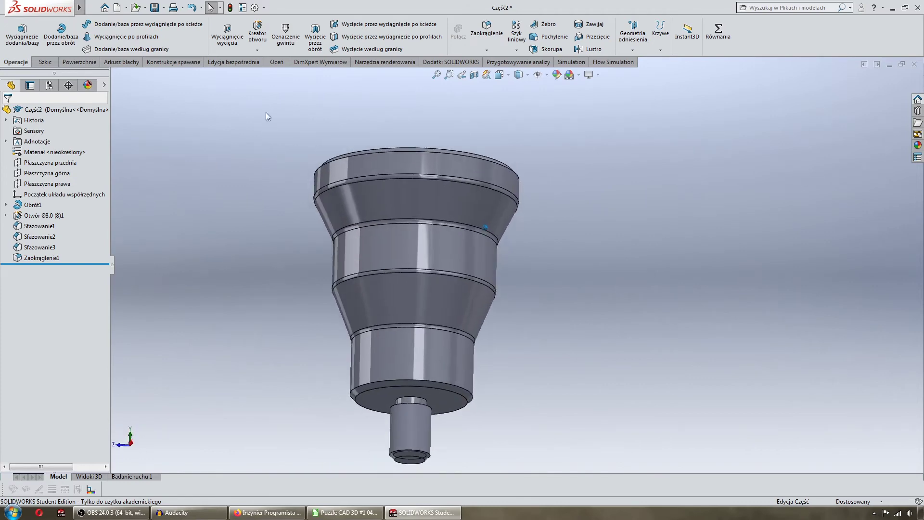
{"action": "key", "text": "Down"}
{"action": "key", "text": "Down"}
{"action": "left_click", "coordinate": [158, 9]}
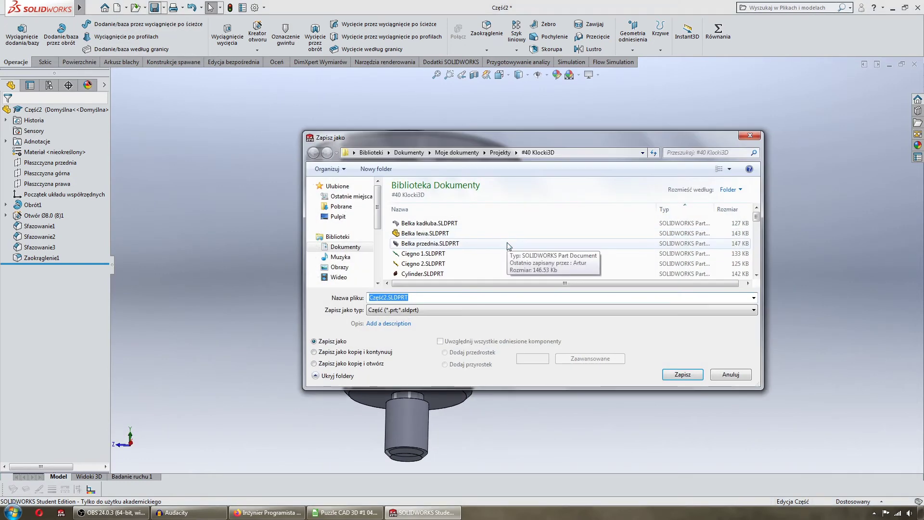
Save the part as Komin.SLDPRT and close it.
{"action": "type", "text": "Komin"}
{"action": "key", "text": "Return"}
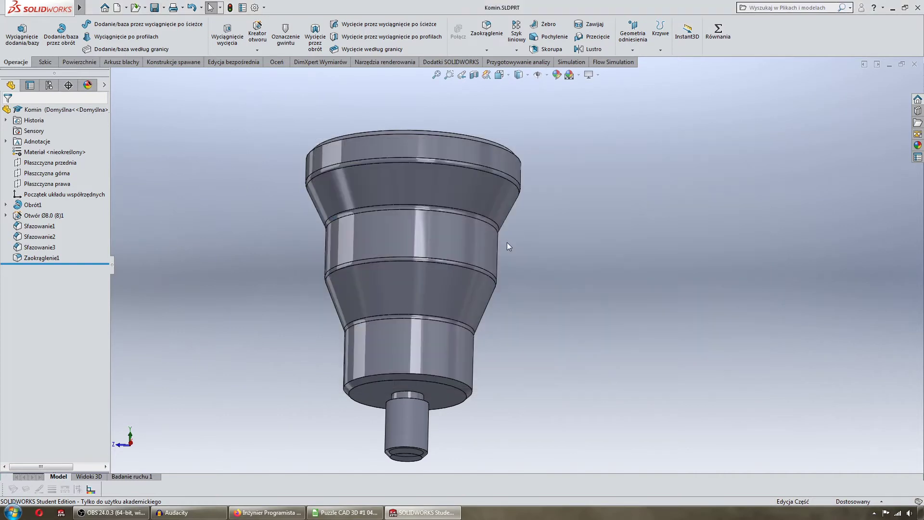
{"action": "key", "text": "Up"}
{"action": "key", "text": "Up"}
{"action": "key", "text": "Up"}
{"action": "key", "text": "Down"}
{"action": "key", "text": "Down"}
{"action": "key", "text": "ctrl+w"}
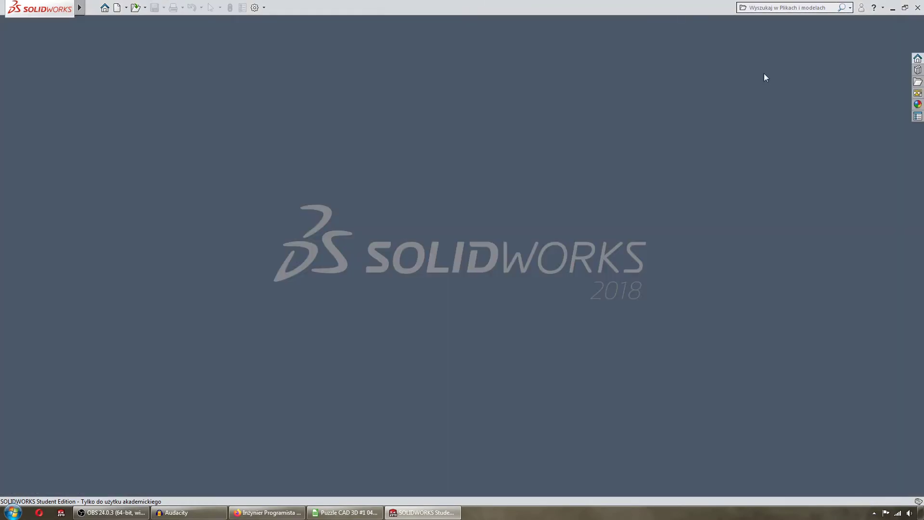
Create a new empty part, Część3, from the part template.
{"action": "left_click", "coordinate": [117, 12]}
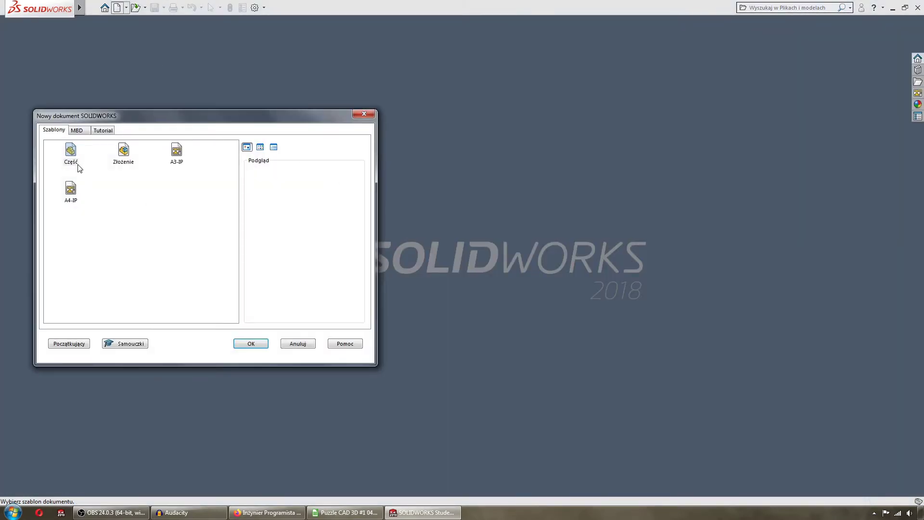
{"action": "left_click", "coordinate": [252, 342]}
{"action": "left_click", "coordinate": [344, 512]}
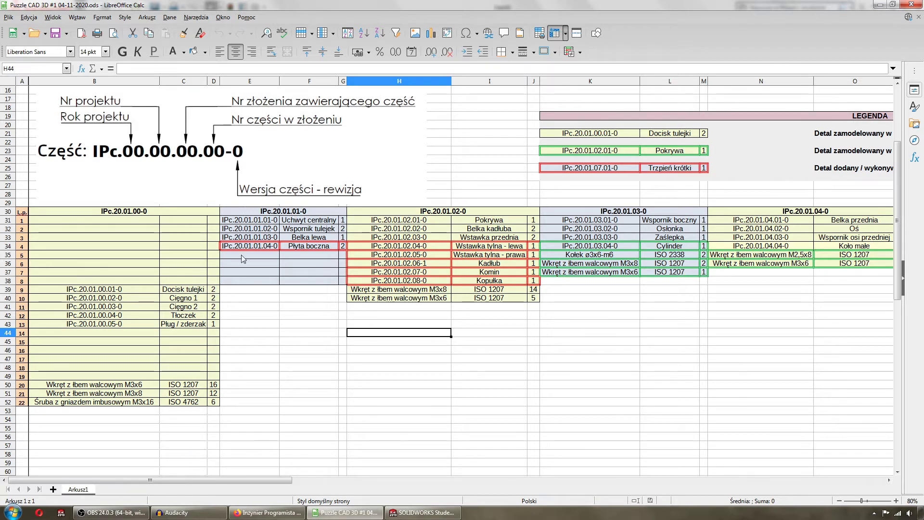
{"action": "left_click", "coordinate": [882, 5]}
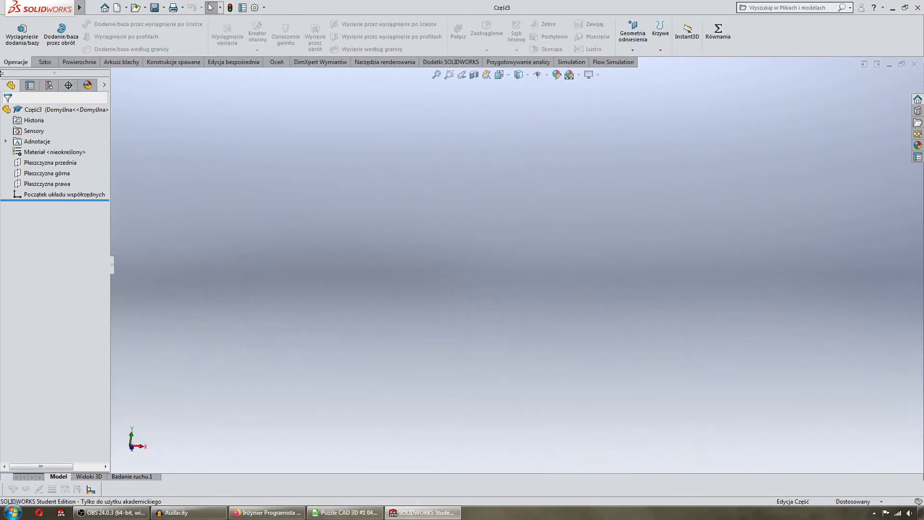
Start a new sketch on the front plane (Płaszczyzna przednia).
{"action": "left_click", "coordinate": [45, 62]}
{"action": "left_click", "coordinate": [11, 29]}
{"action": "left_click", "coordinate": [474, 182]}
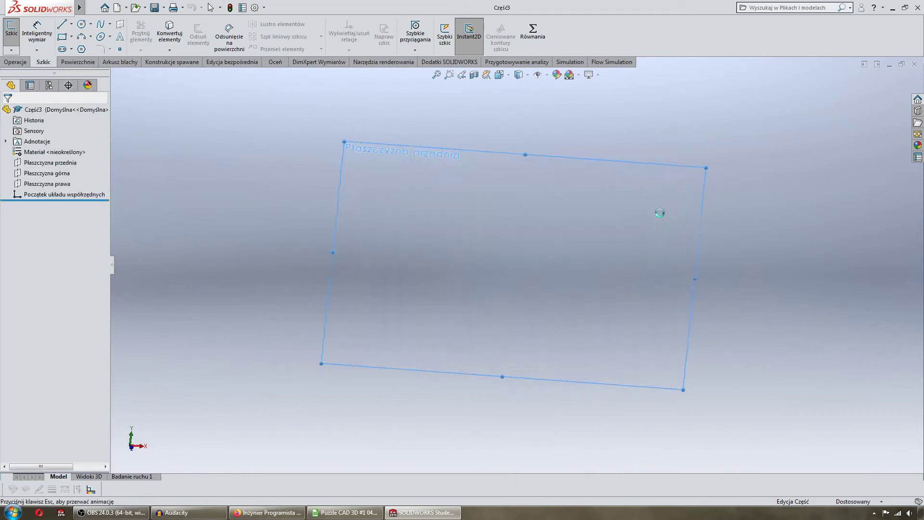
{"action": "left_click", "coordinate": [62, 24]}
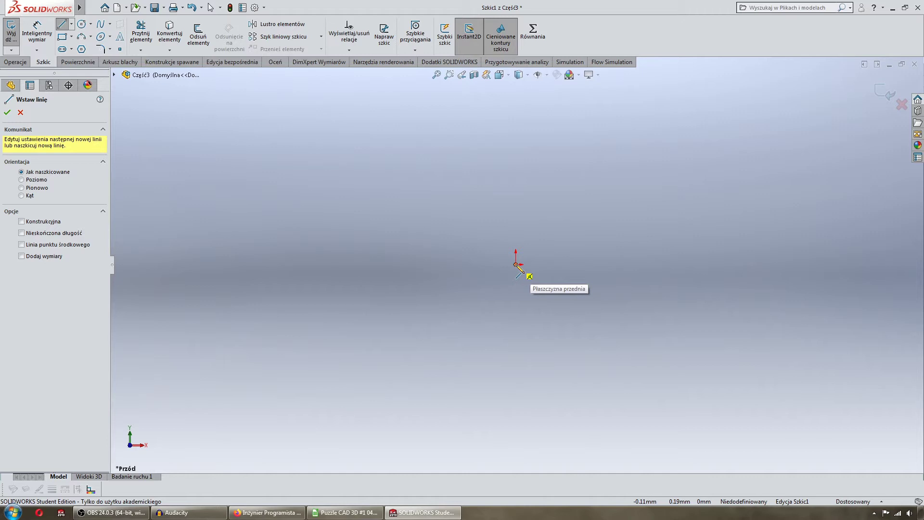
Draw a closed six-line stepped outline from the origin with one sloped edge.
{"action": "left_click", "coordinate": [516, 265]}
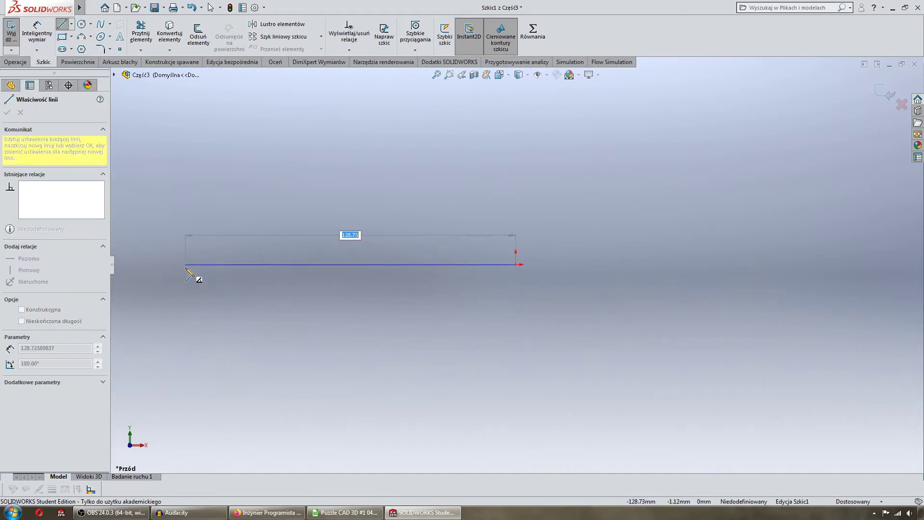
{"action": "left_click", "coordinate": [186, 264]}
{"action": "left_click", "coordinate": [187, 223]}
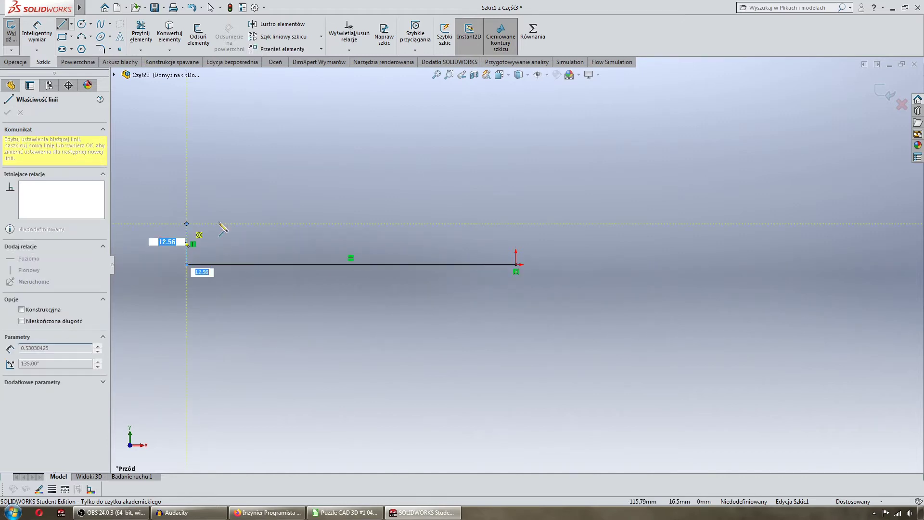
{"action": "left_click", "coordinate": [274, 223]}
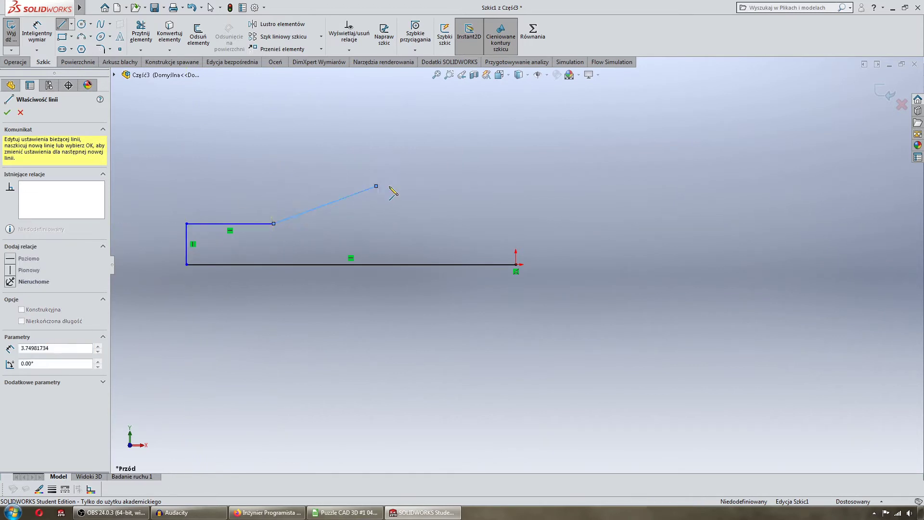
{"action": "left_click", "coordinate": [376, 186]}
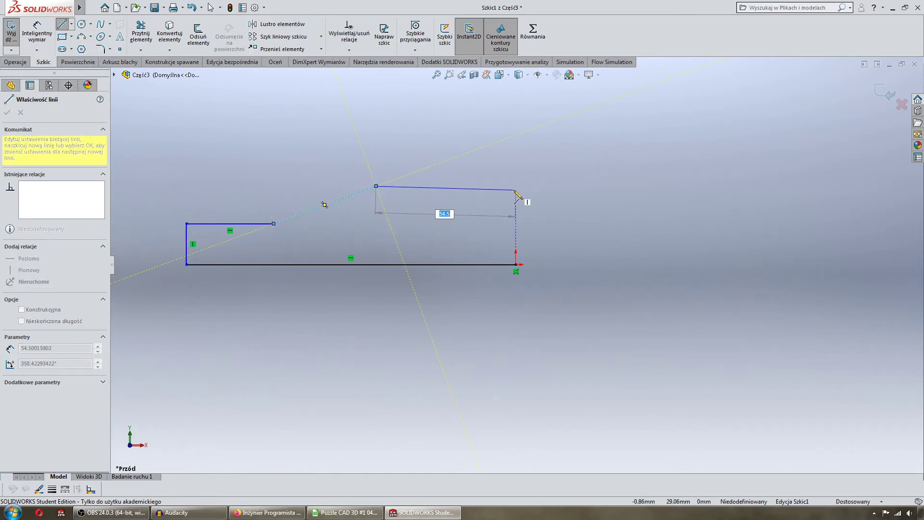
{"action": "left_click", "coordinate": [516, 189]}
{"action": "left_click", "coordinate": [516, 264]}
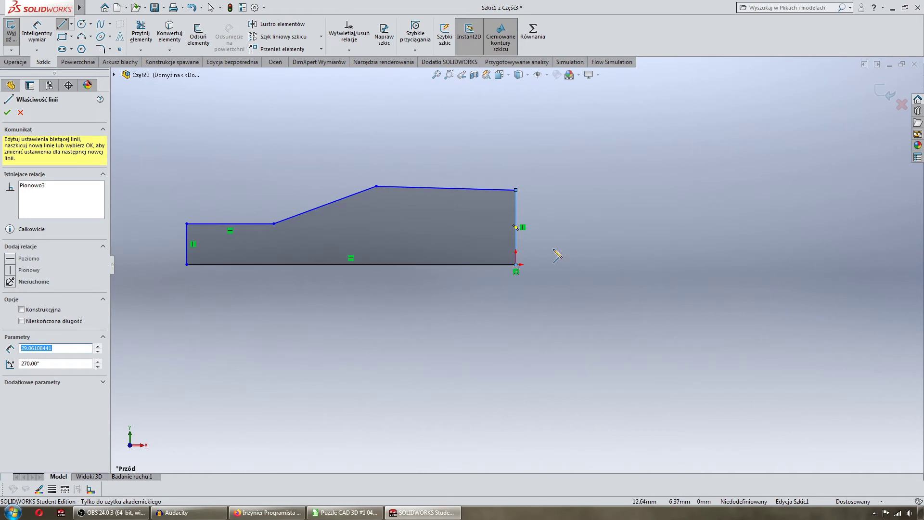
{"action": "key", "text": "Escape"}
{"action": "left_click", "coordinate": [37, 34]}
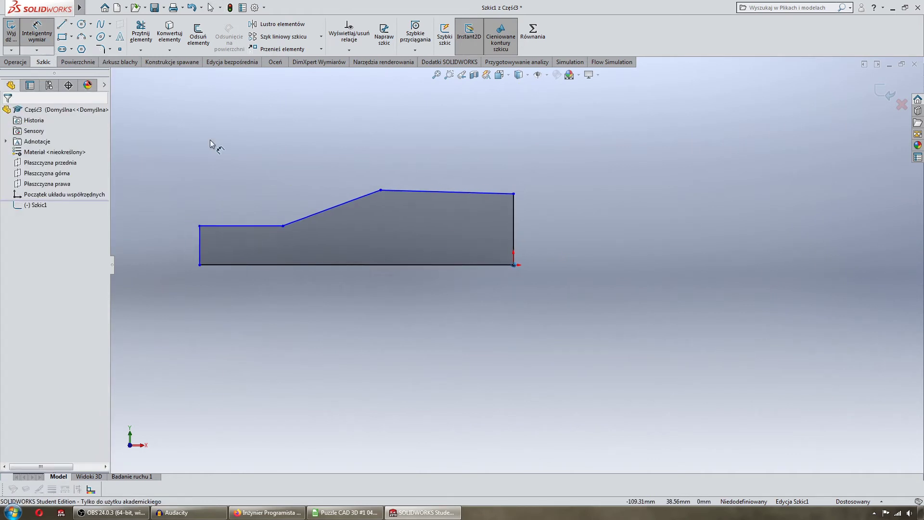
Dimension the bottom edge to 145 mm and the right edge to 24 mm.
{"action": "left_click", "coordinate": [422, 265]}
{"action": "left_click", "coordinate": [495, 336]}
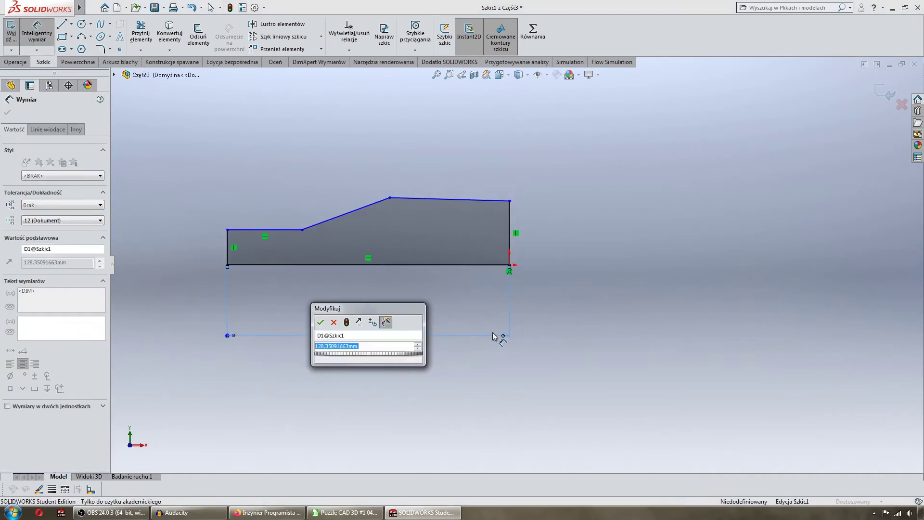
{"action": "type", "text": "145"}
{"action": "key", "text": "Return"}
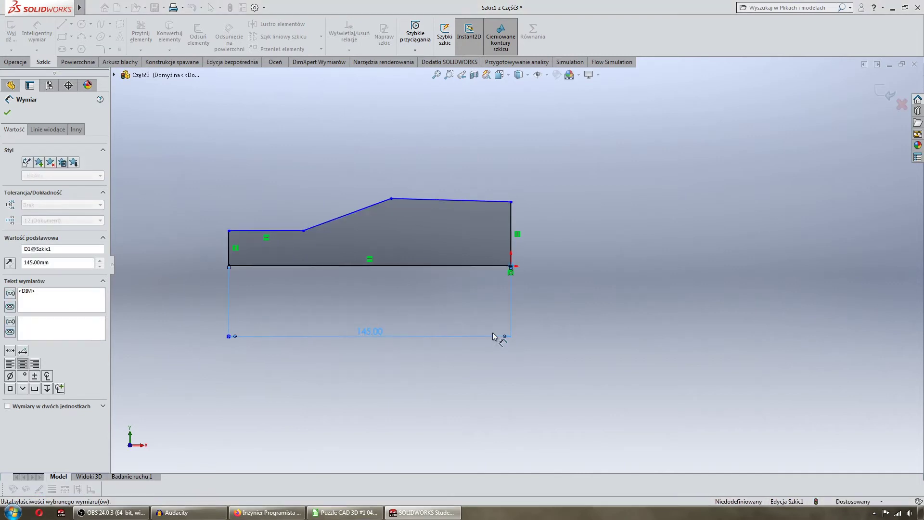
{"action": "left_click", "coordinate": [516, 226]}
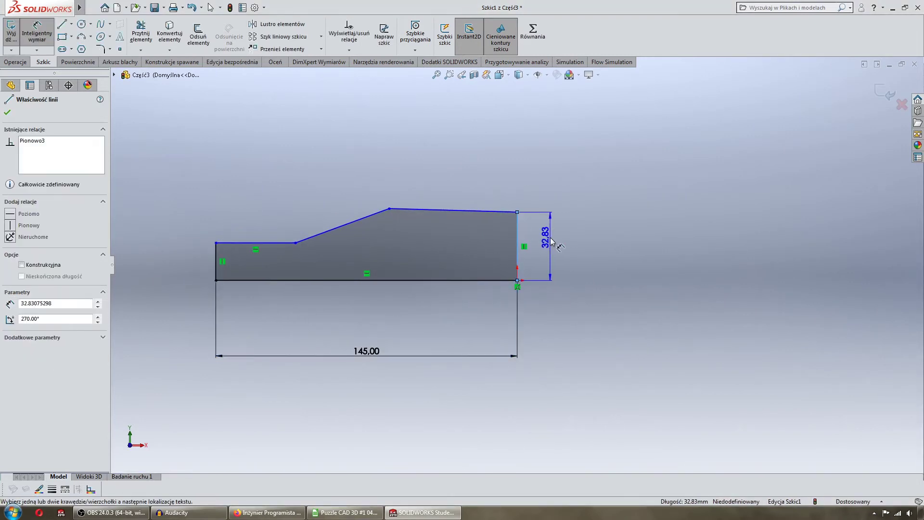
{"action": "left_click", "coordinate": [550, 241]}
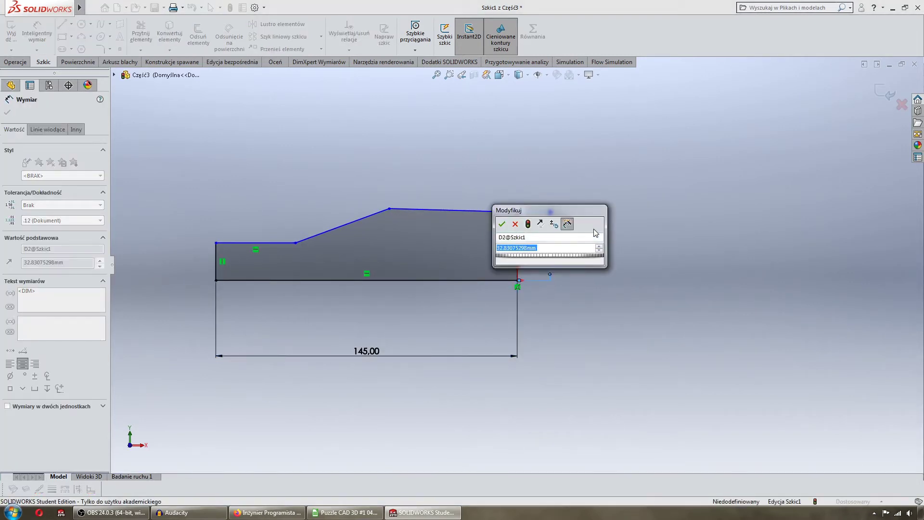
{"action": "type", "text": "24"}
{"action": "key", "text": "Return"}
Set the left edge height to 12 mm.
{"action": "scroll", "coordinate": [597, 231], "scroll_direction": "down", "scroll_amount": 3}
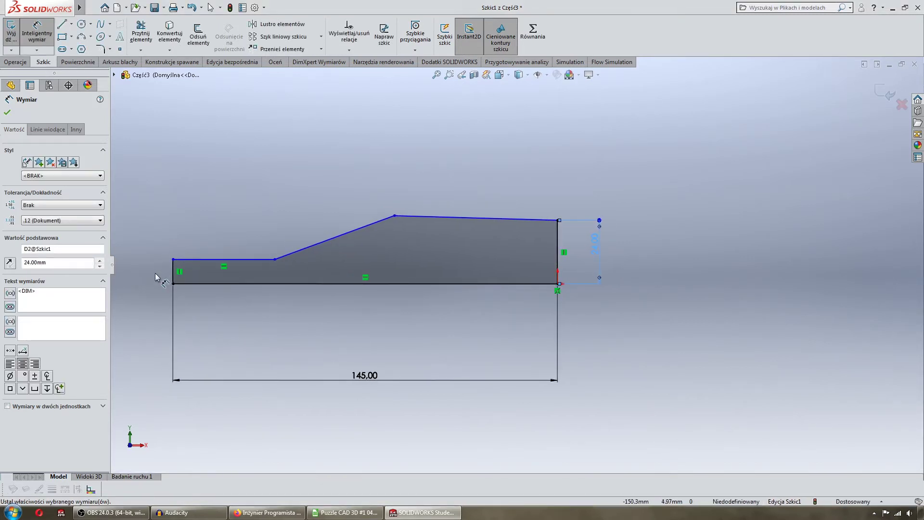
{"action": "left_click", "coordinate": [176, 269]}
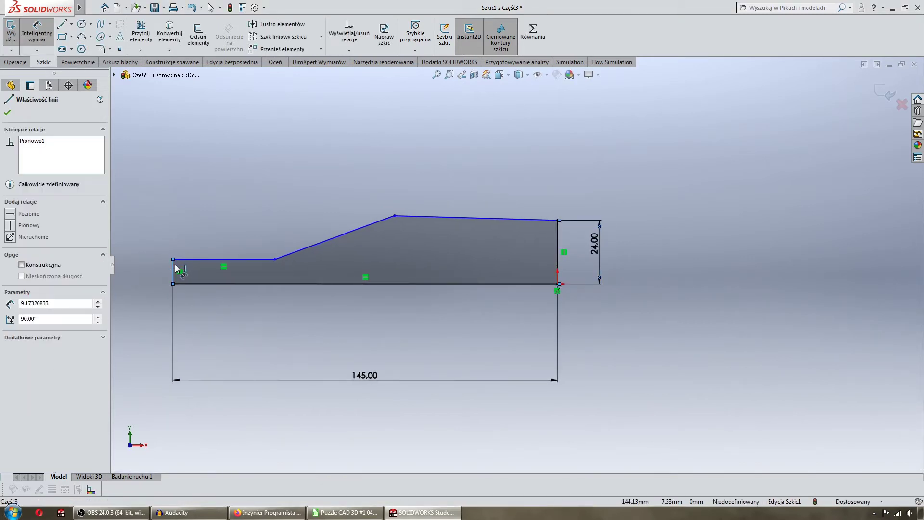
{"action": "left_click", "coordinate": [162, 269]}
{"action": "type", "text": "12"}
{"action": "key", "text": "Return"}
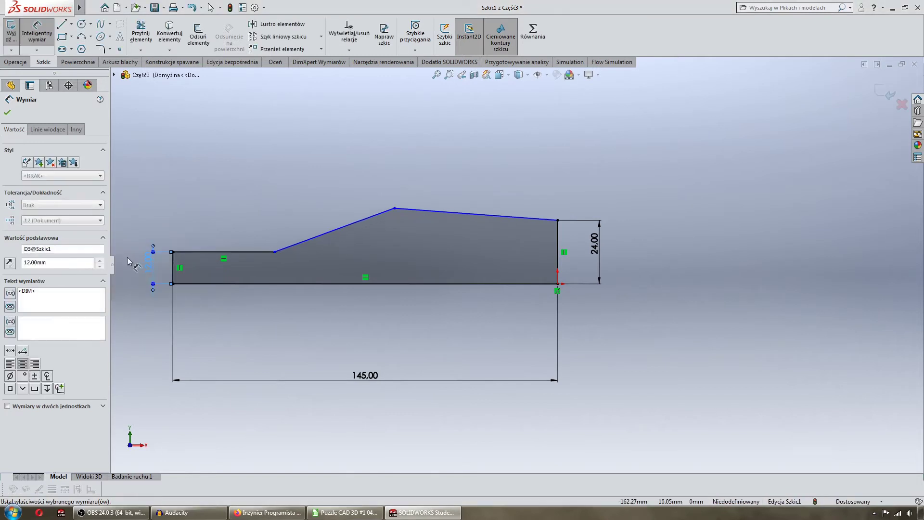
{"action": "key", "text": "Escape"}
Make the upper-right top line horizontal.
{"action": "left_click", "coordinate": [484, 214]}
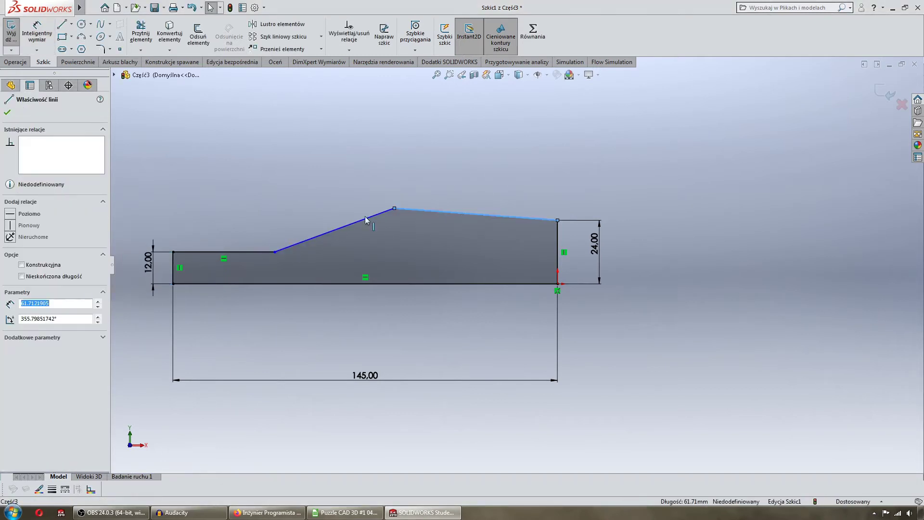
{"action": "left_click", "coordinate": [10, 224]}
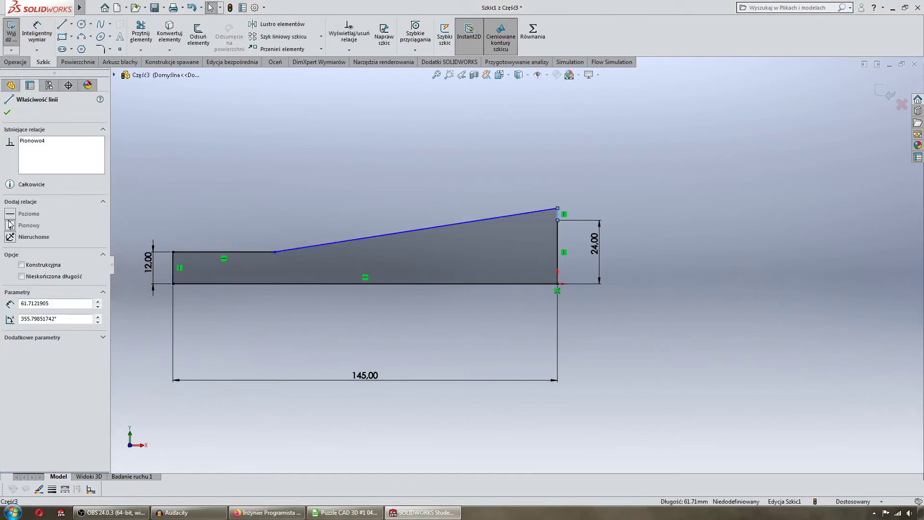
{"action": "key", "text": "ctrl+z"}
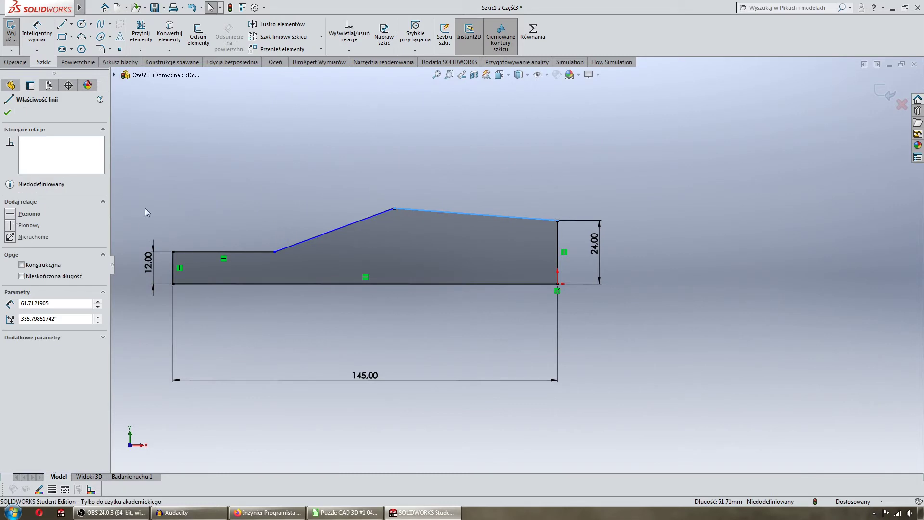
{"action": "left_click", "coordinate": [17, 214]}
{"action": "left_click", "coordinate": [381, 182]}
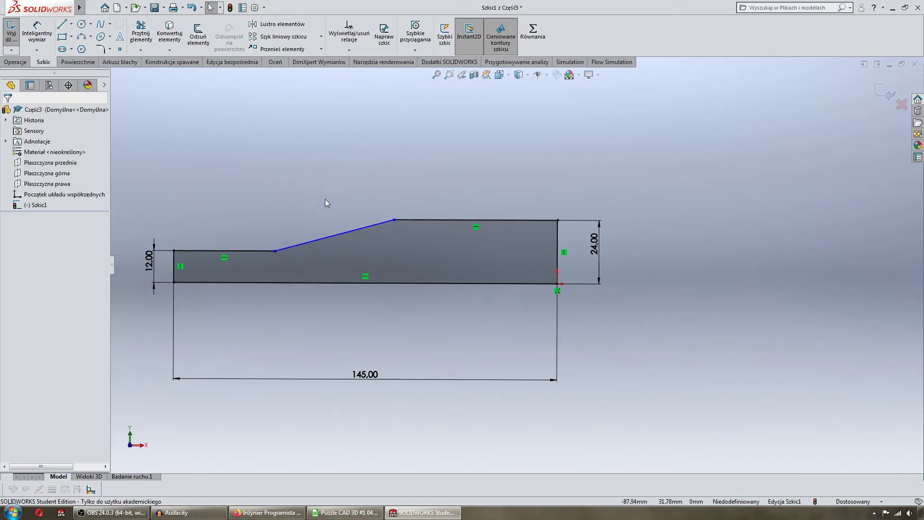
Dimension the top edge to 75 mm and the slope to 25°, then exit the sketch.
{"action": "key", "text": "d"}
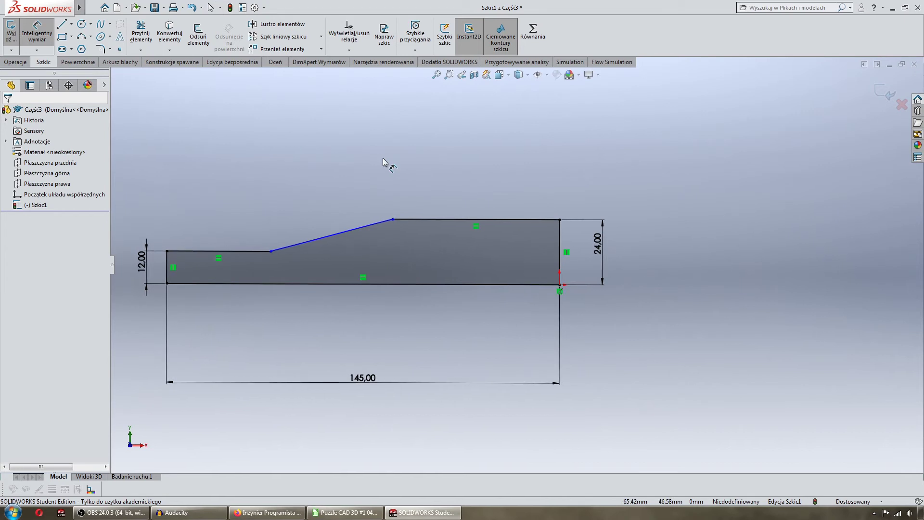
{"action": "left_click", "coordinate": [533, 221]}
{"action": "left_click", "coordinate": [478, 168]}
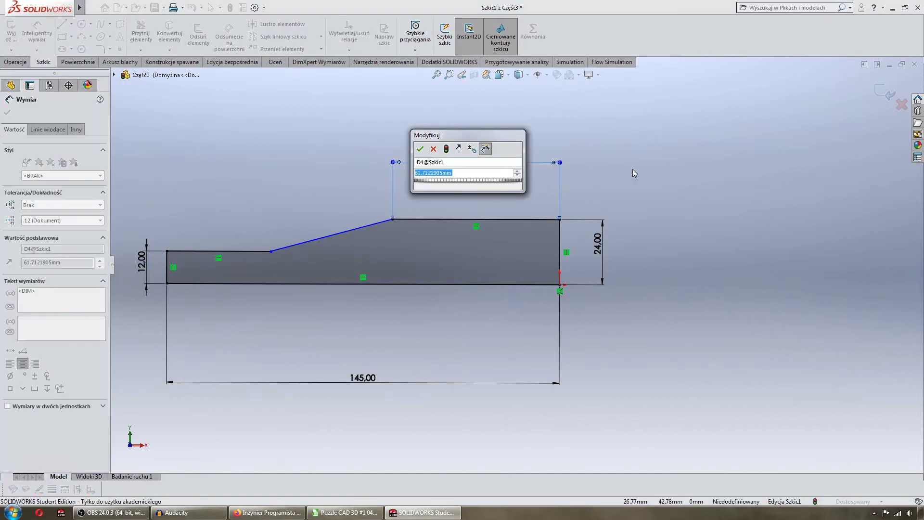
{"action": "type", "text": "75"}
{"action": "key", "text": "Return"}
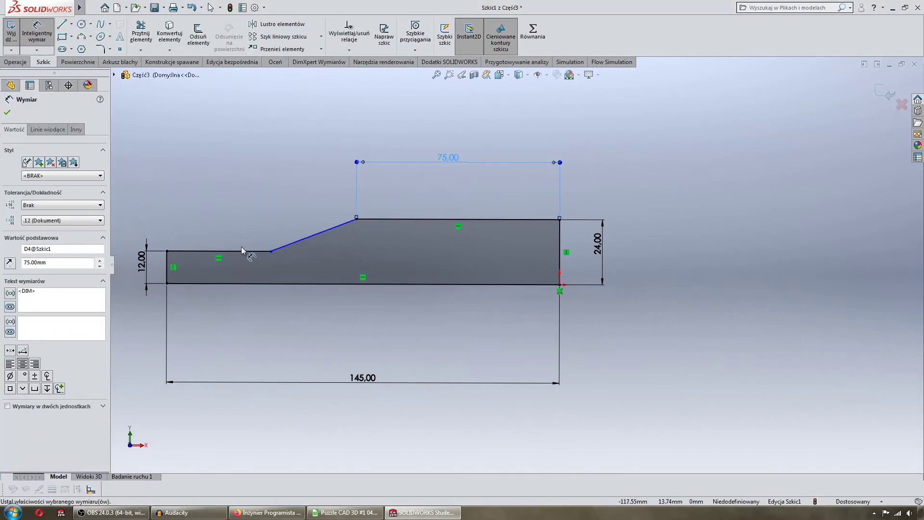
{"action": "left_click", "coordinate": [251, 251]}
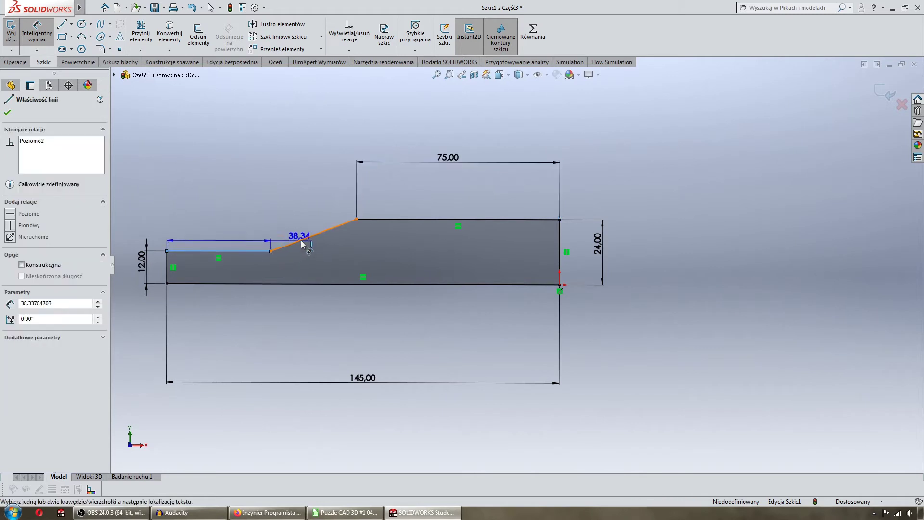
{"action": "left_click", "coordinate": [306, 238]}
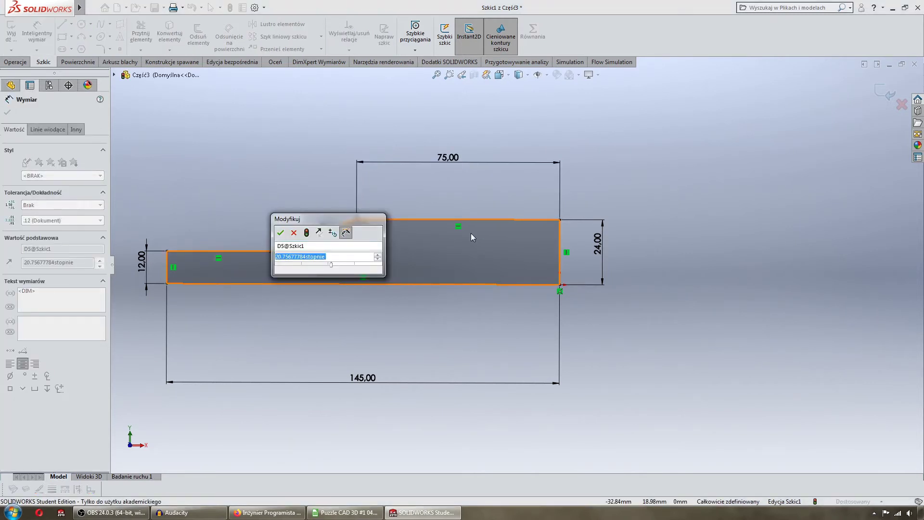
{"action": "type", "text": "25"}
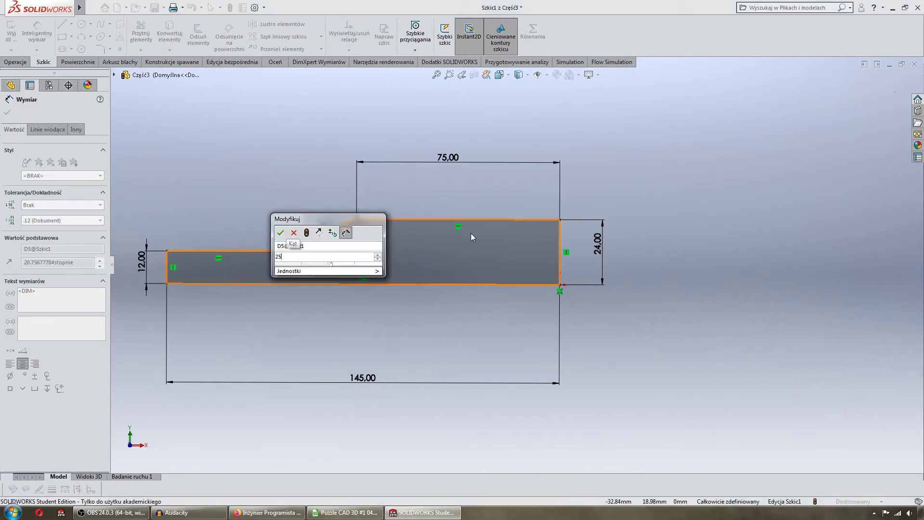
{"action": "key", "text": "Return"}
{"action": "key", "text": "Escape"}
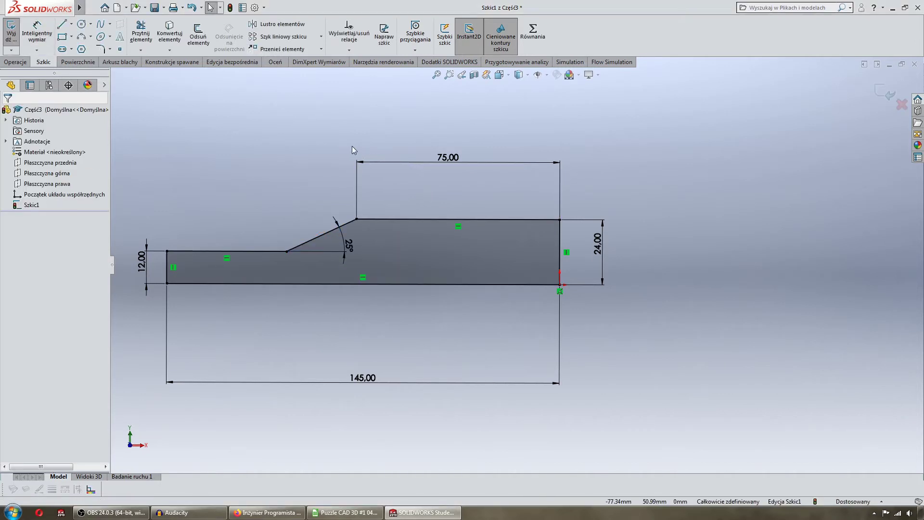
{"action": "left_click", "coordinate": [879, 92]}
Extrude Szkic1 as a mid-plane boss 3 mm thick.
{"action": "middle_click_drag", "start_coordinate": [665, 109], "coordinate": [386, 157]}
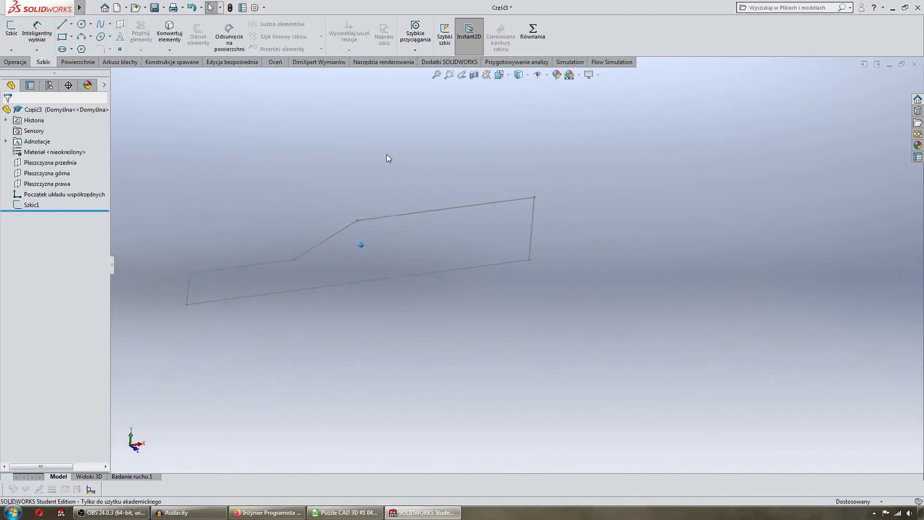
{"action": "left_click", "coordinate": [15, 62]}
{"action": "left_click", "coordinate": [13, 39]}
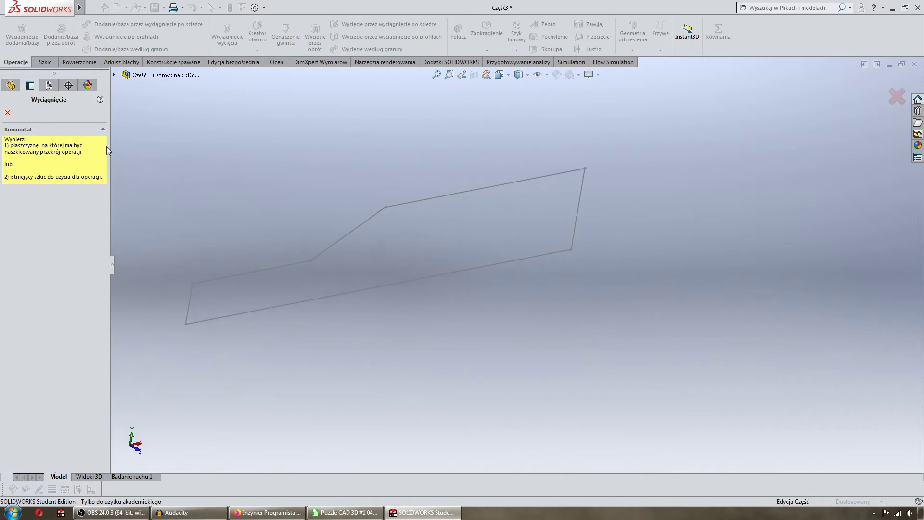
{"action": "left_click", "coordinate": [360, 225]}
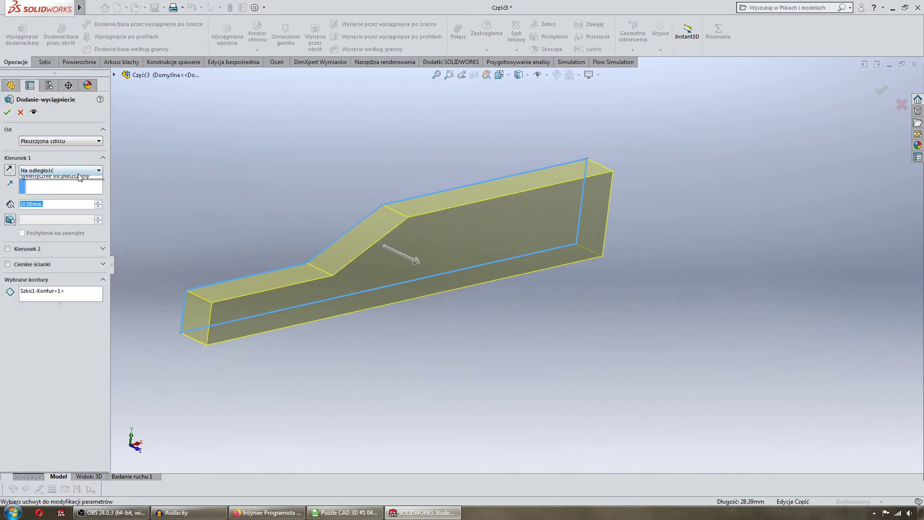
{"action": "left_click", "coordinate": [62, 170]}
{"action": "left_click", "coordinate": [63, 210]}
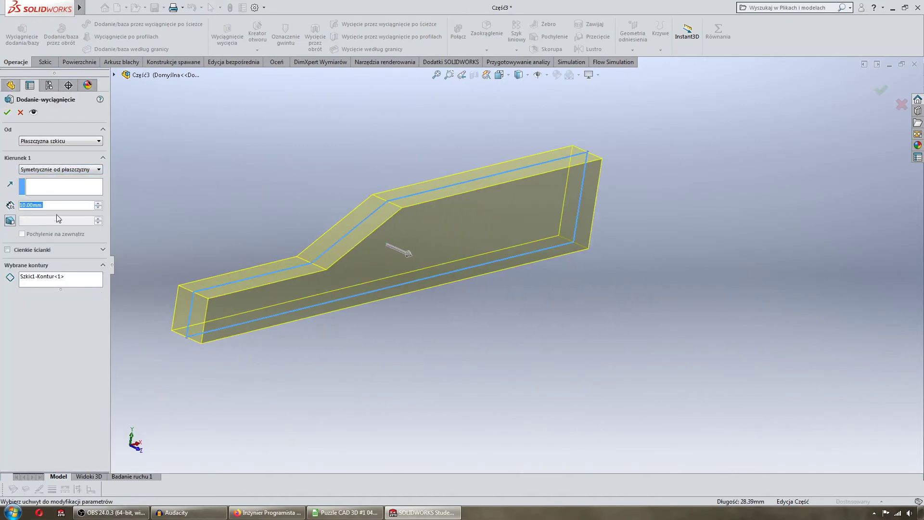
{"action": "type", "text": "3"}
{"action": "key", "text": "Return"}
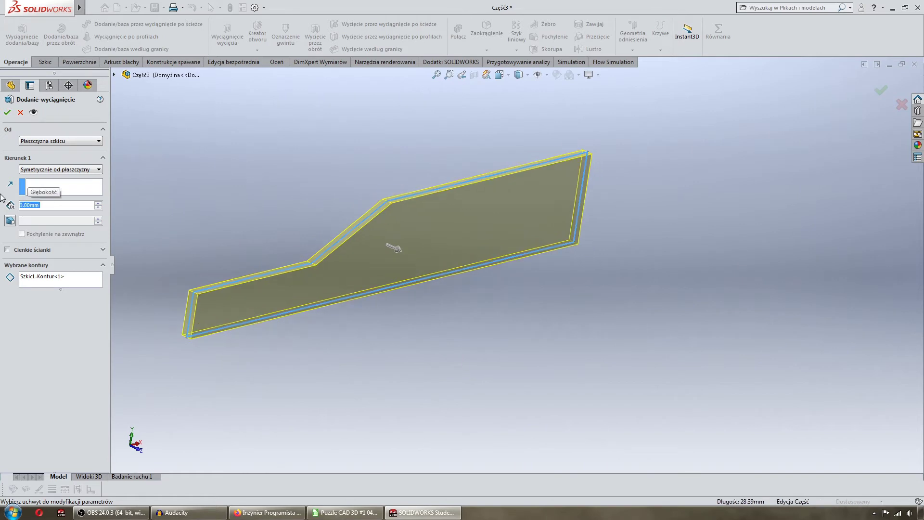
{"action": "left_click", "coordinate": [7, 112]}
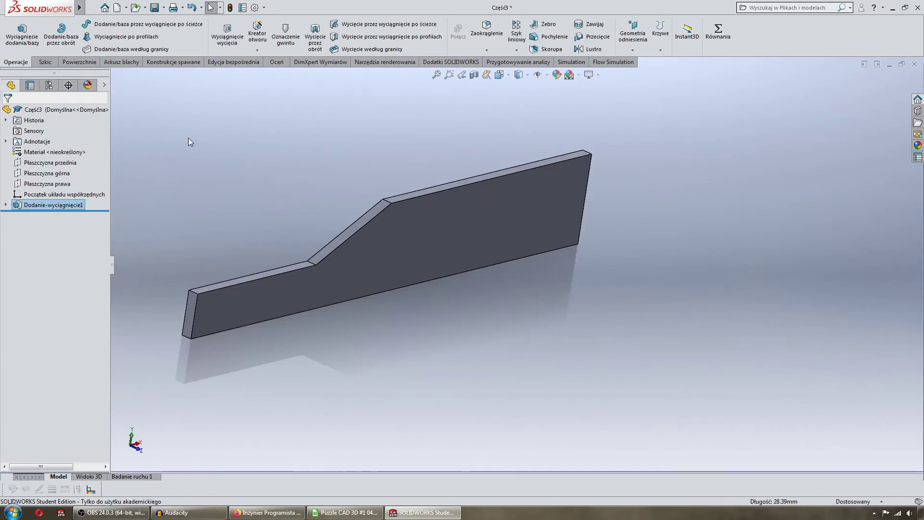
Orbit the plate to face it squarely and select its large flat face.
{"action": "middle_click_drag", "start_coordinate": [189, 138], "coordinate": [303, 128]}
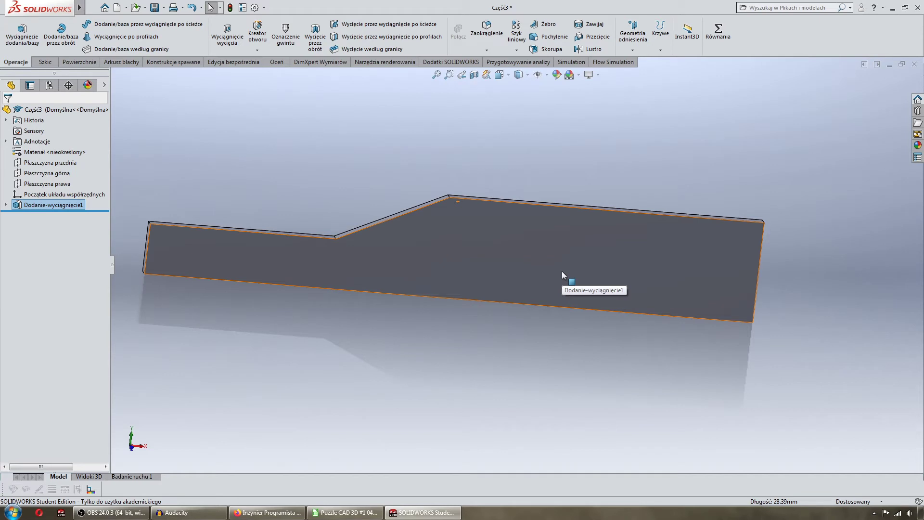
{"action": "mouse_move", "coordinate": [562, 272]}
{"action": "middle_mouse_down"}
{"action": "mouse_move", "coordinate": [562, 294]}
{"action": "mouse_move", "coordinate": [569, 280]}
{"action": "middle_mouse_up"}
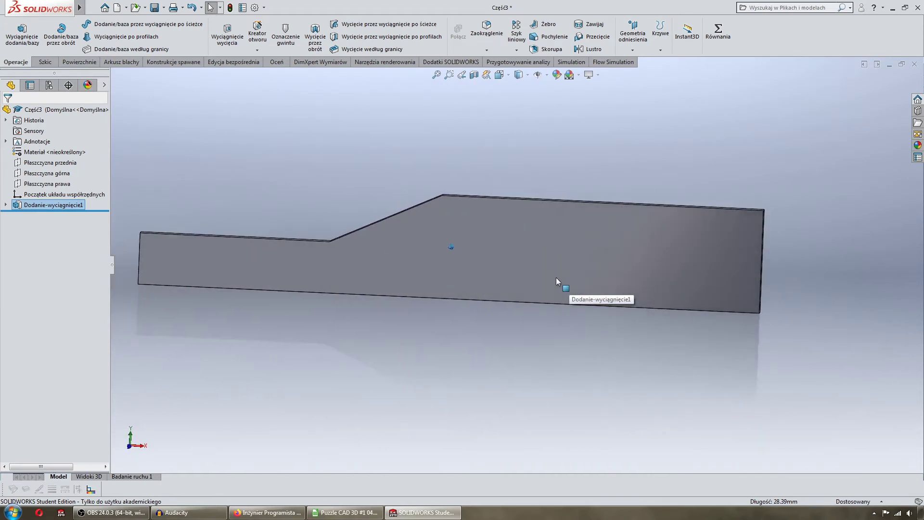
{"action": "left_click", "coordinate": [561, 265]}
Sketch points on the plate face near its wide right end, then view normal to the sketch.
{"action": "left_click", "coordinate": [599, 242]}
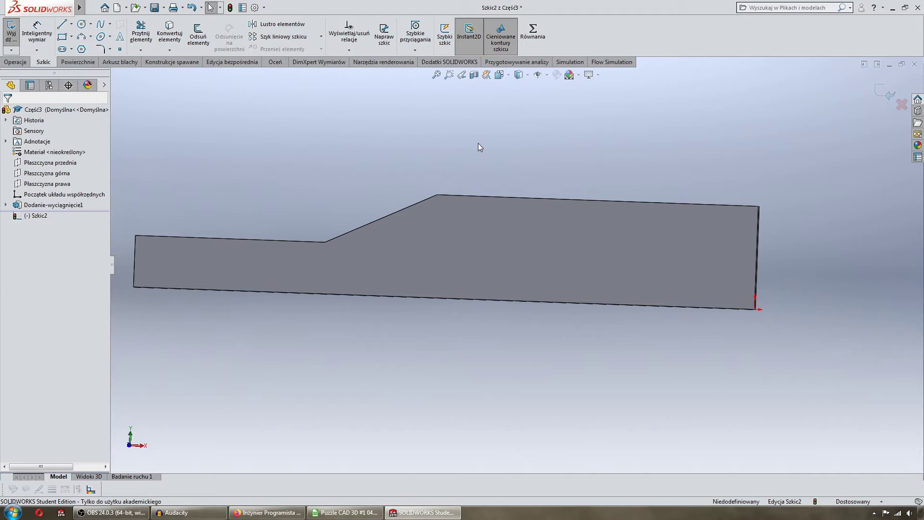
{"action": "left_click", "coordinate": [119, 49]}
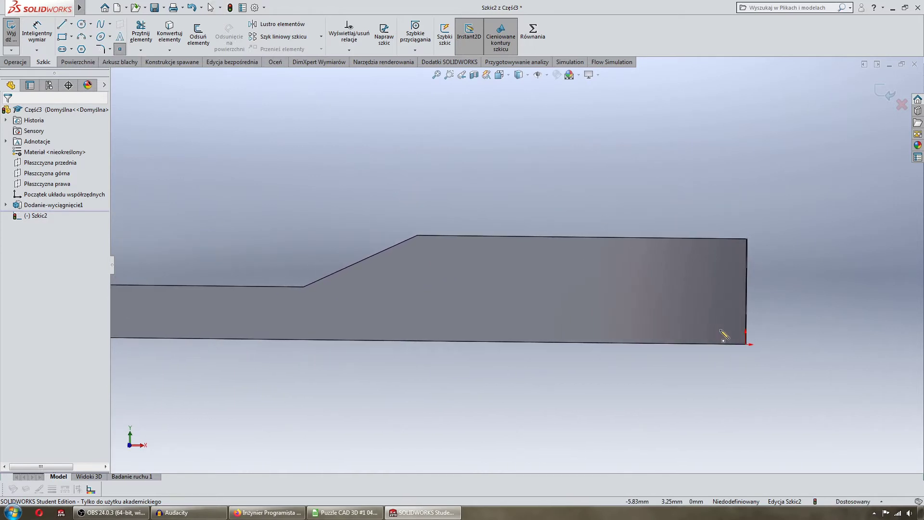
{"action": "left_click", "coordinate": [717, 332]}
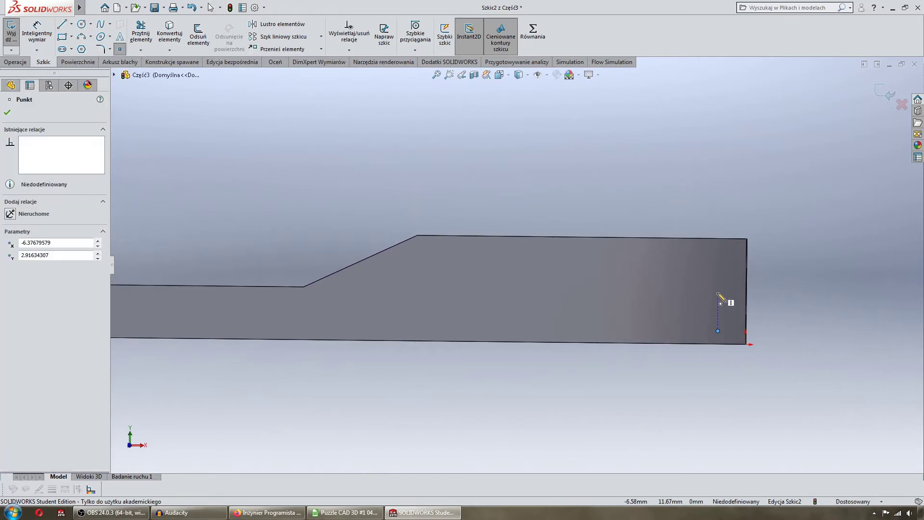
{"action": "left_click", "coordinate": [717, 293]}
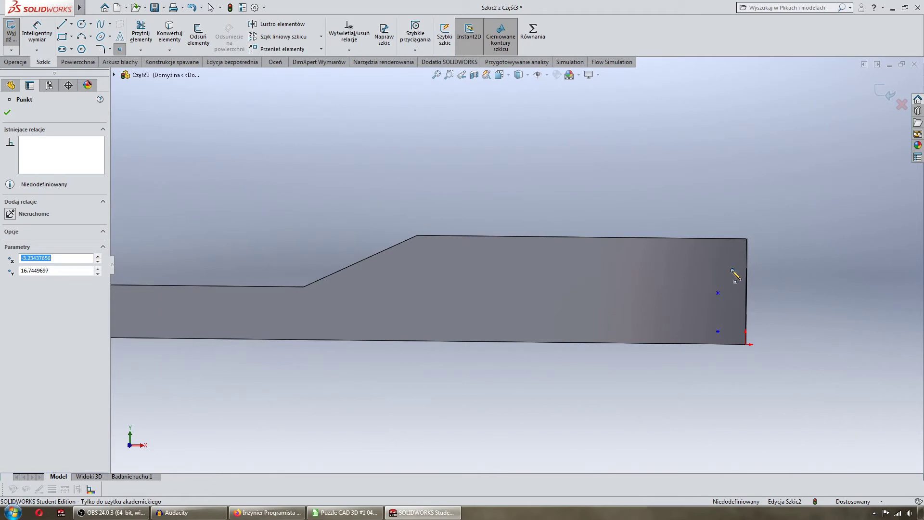
{"action": "left_click", "coordinate": [699, 304]}
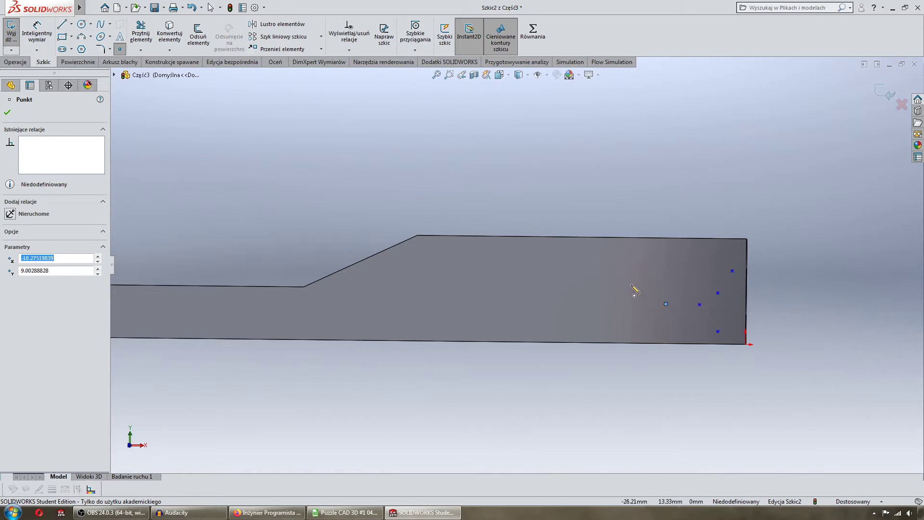
{"action": "key", "text": "Escape"}
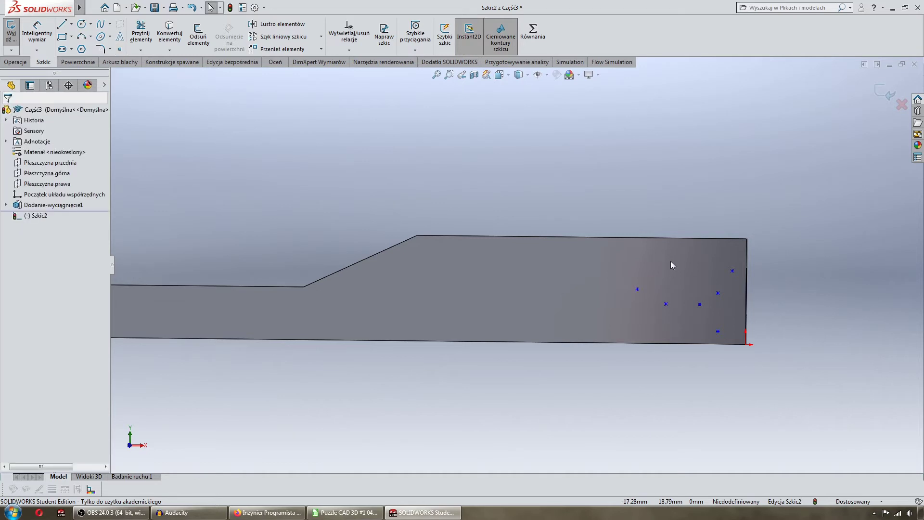
{"action": "key", "text": "ctrl+8"}
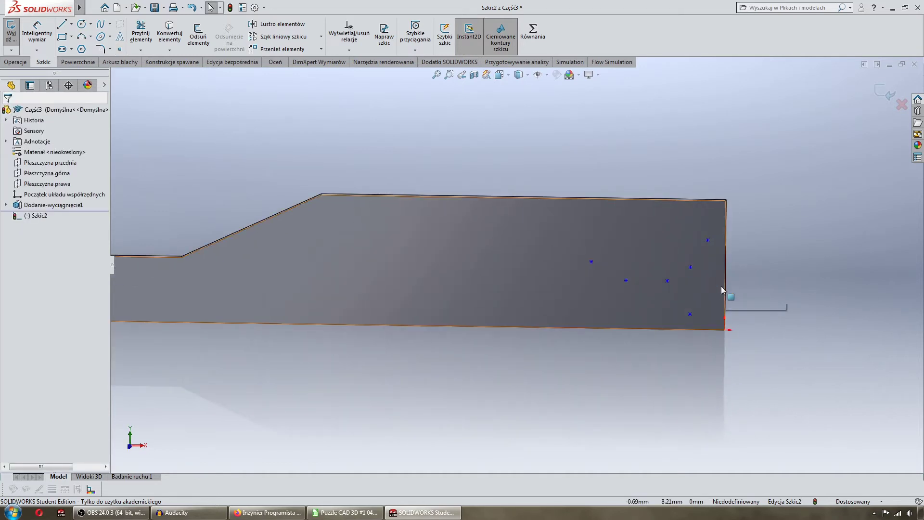
Add horizontal relations between two pairs of sketch points.
{"action": "scroll", "coordinate": [453, 265], "scroll_direction": "up", "scroll_amount": 2}
{"action": "scroll", "coordinate": [567, 269], "scroll_direction": "down", "scroll_amount": 3}
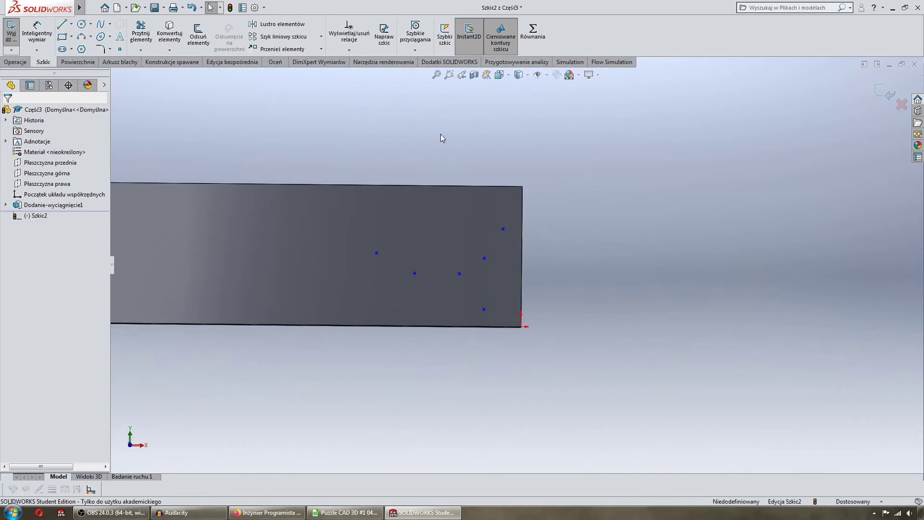
{"action": "left_click", "coordinate": [415, 273]}
{"action": "left_click", "coordinate": [459, 274], "text": "ctrl"}
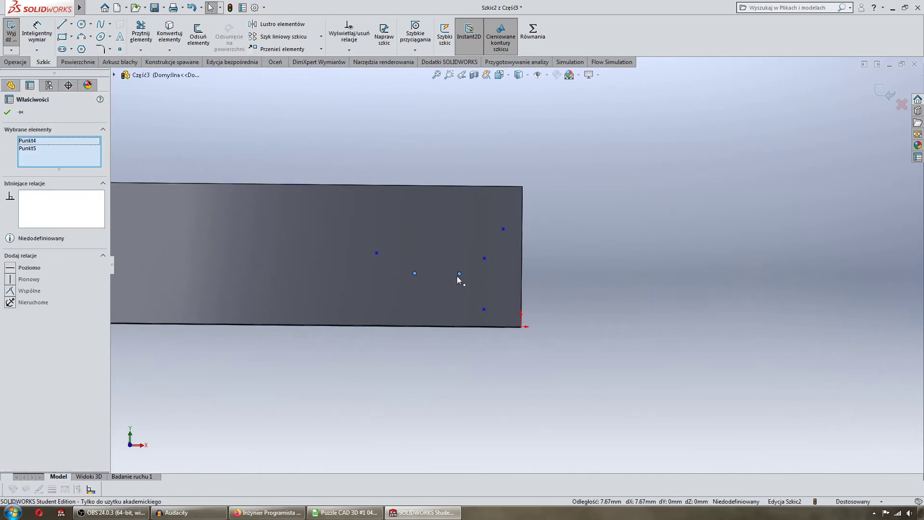
{"action": "left_click", "coordinate": [13, 269]}
{"action": "key", "text": "Escape"}
{"action": "left_click", "coordinate": [376, 252]}
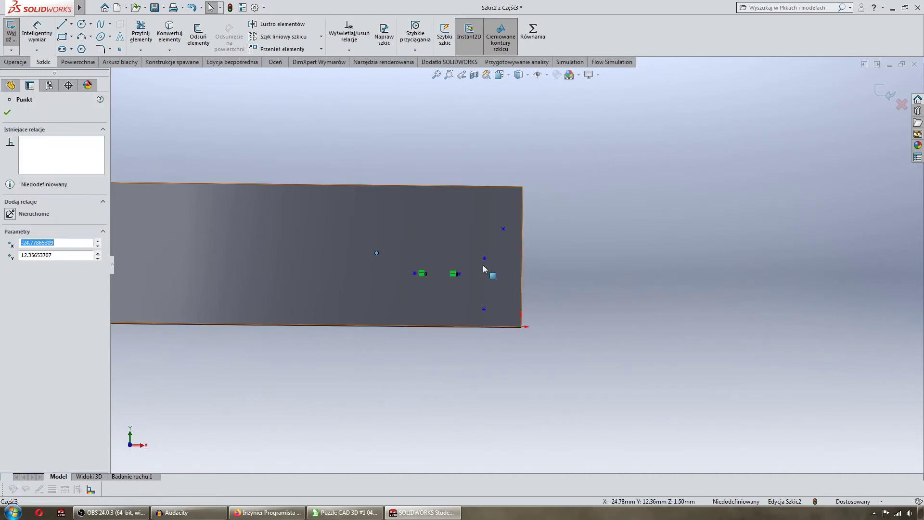
{"action": "left_click", "coordinate": [484, 258], "text": "ctrl"}
{"action": "left_click", "coordinate": [14, 269]}
{"action": "key", "text": "Escape"}
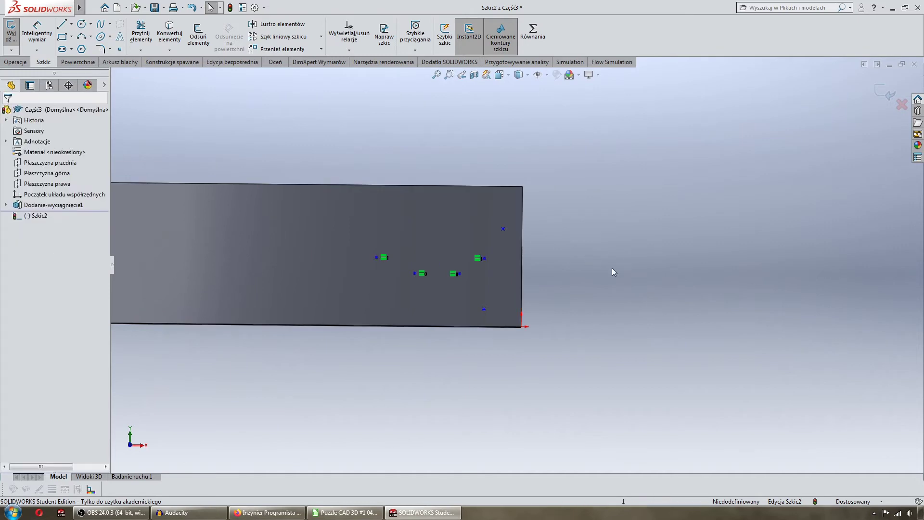
Align the upper-right and lower-right points with a vertical relation.
{"action": "left_click", "coordinate": [484, 258]}
{"action": "left_click", "coordinate": [485, 309], "text": "ctrl"}
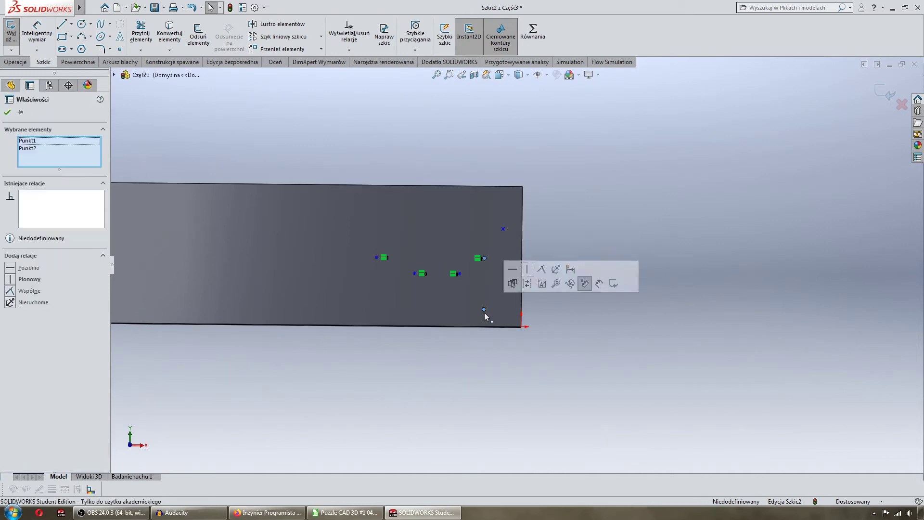
{"action": "left_click", "coordinate": [17, 280]}
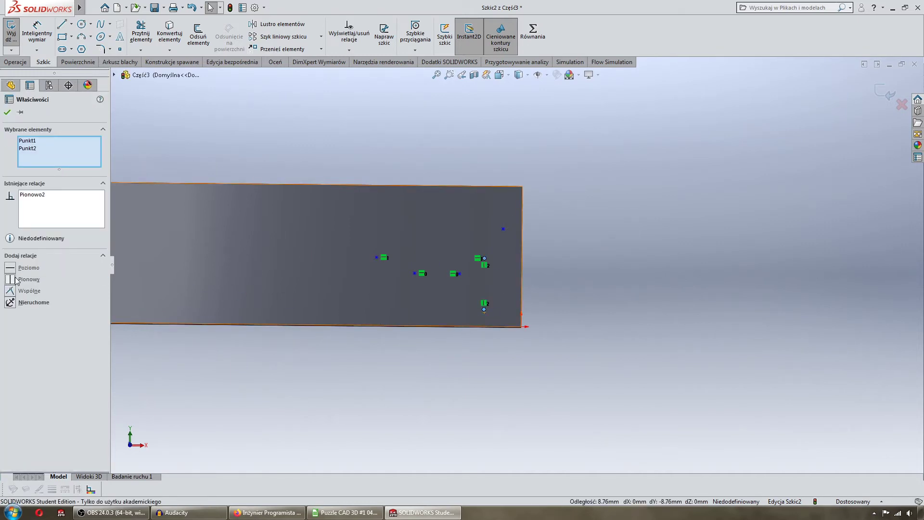
{"action": "left_click", "coordinate": [581, 272]}
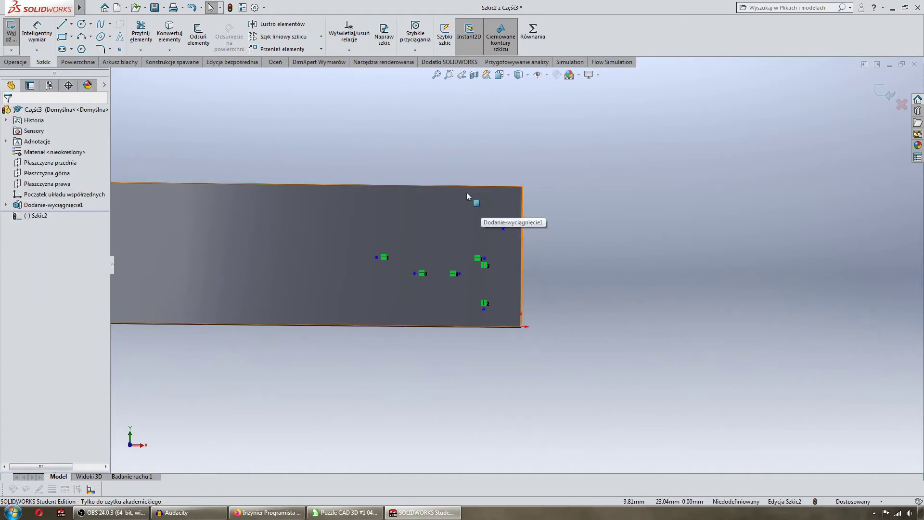
{"action": "middle_click_drag", "start_coordinate": [445, 186], "coordinate": [459, 210], "text": "ctrl"}
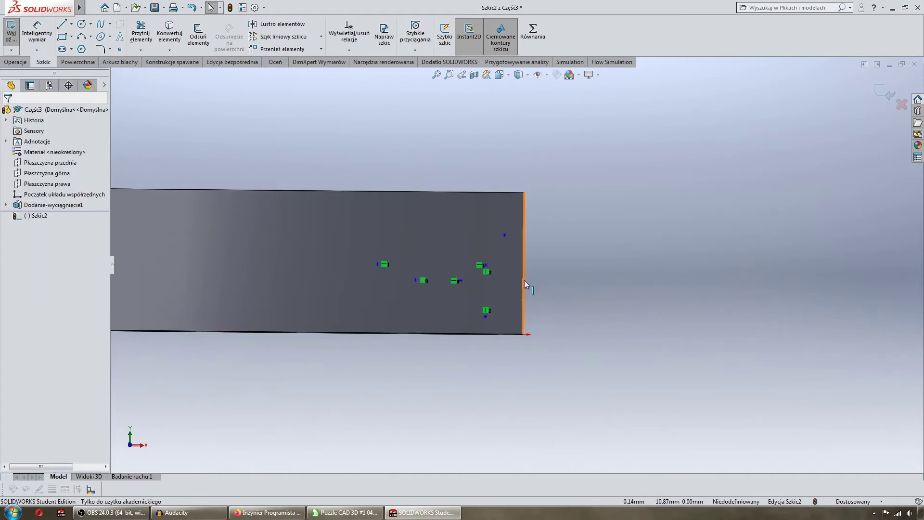
{"action": "left_click", "coordinate": [38, 32]}
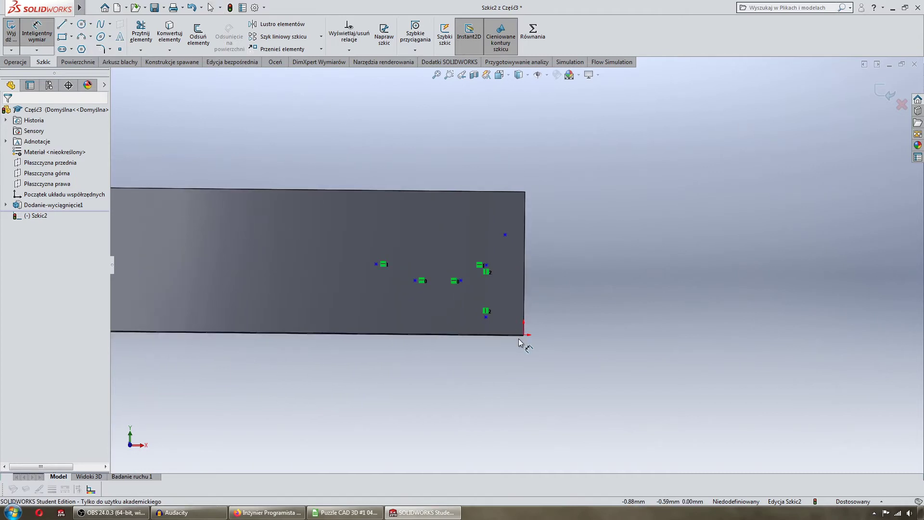
{"action": "scroll", "coordinate": [533, 337], "scroll_direction": "up", "scroll_amount": 3}
{"action": "scroll", "coordinate": [548, 327], "scroll_direction": "up", "scroll_amount": 2}
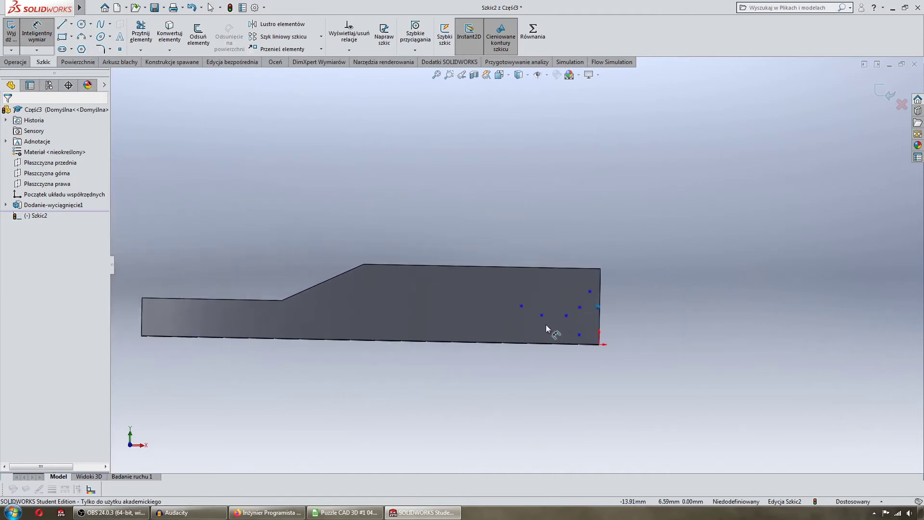
{"action": "scroll", "coordinate": [671, 377], "scroll_direction": "down", "scroll_amount": 2}
{"action": "scroll", "coordinate": [671, 377], "scroll_direction": "down", "scroll_amount": 1}
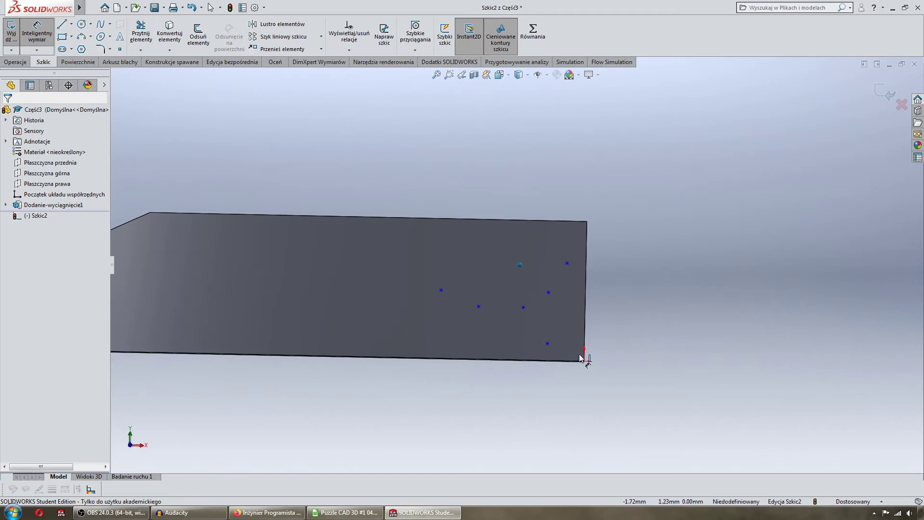
{"action": "scroll", "coordinate": [581, 358], "scroll_direction": "down", "scroll_amount": 2}
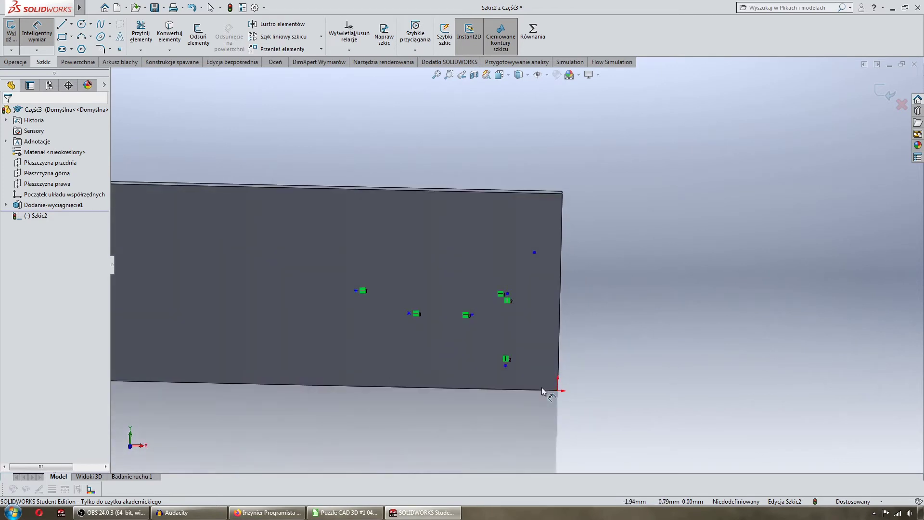
Dimension the lowest point 3 mm and another point 13 mm above the bottom edge.
{"action": "left_click", "coordinate": [549, 389]}
{"action": "left_click", "coordinate": [506, 365]}
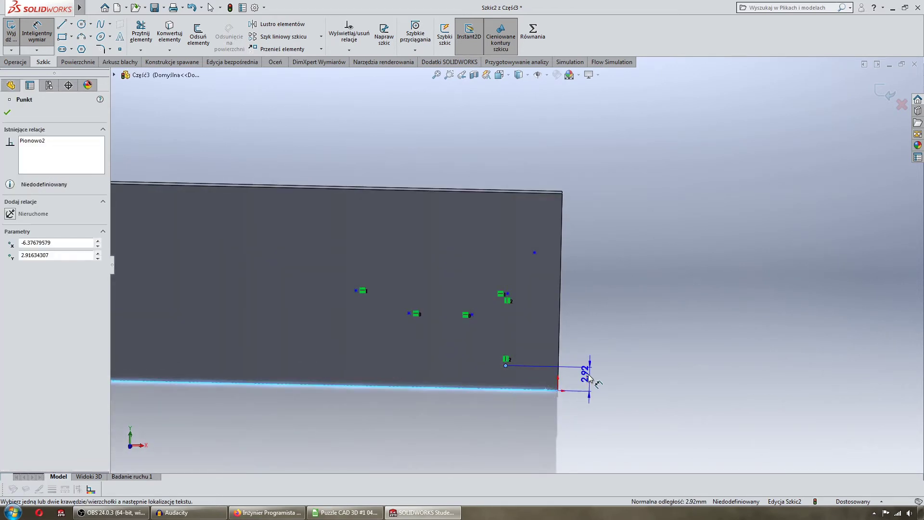
{"action": "left_click", "coordinate": [584, 376]}
{"action": "type", "text": "3.00mm"}
{"action": "key", "text": "Return"}
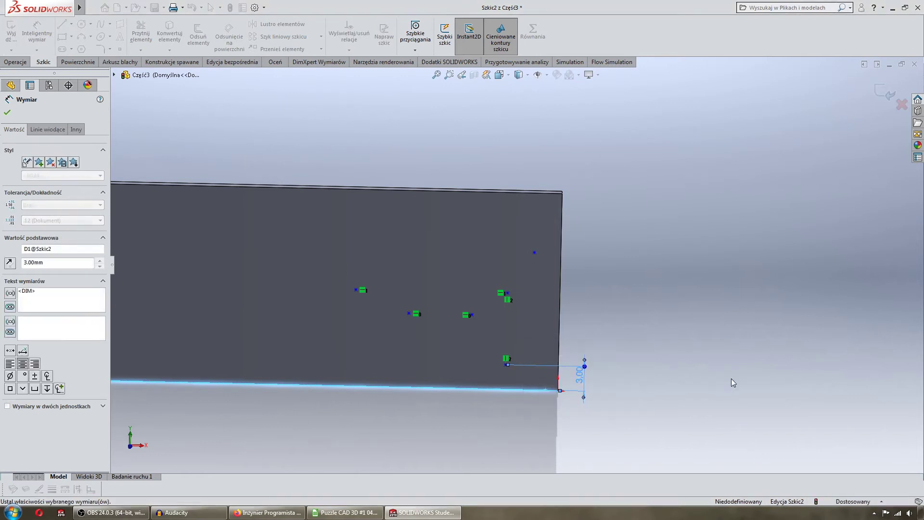
{"action": "left_click", "coordinate": [536, 394]}
{"action": "left_click", "coordinate": [507, 293]}
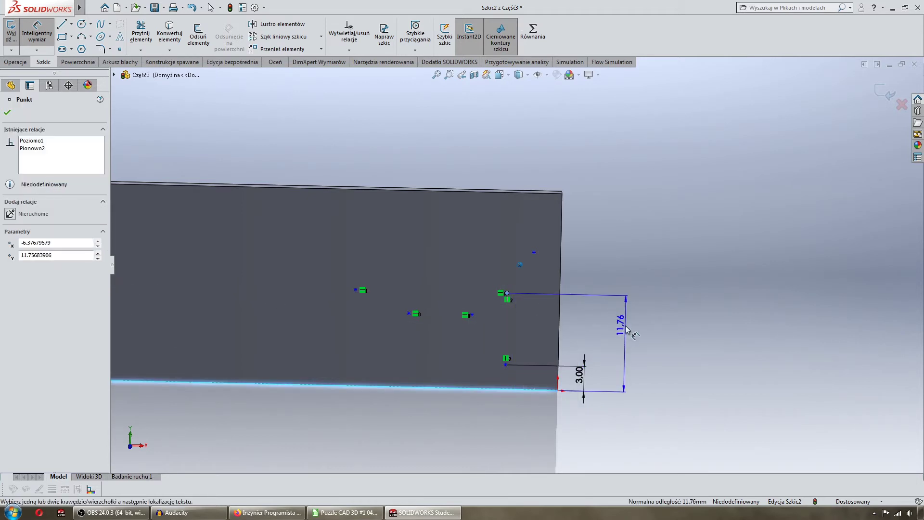
{"action": "left_click", "coordinate": [610, 337]}
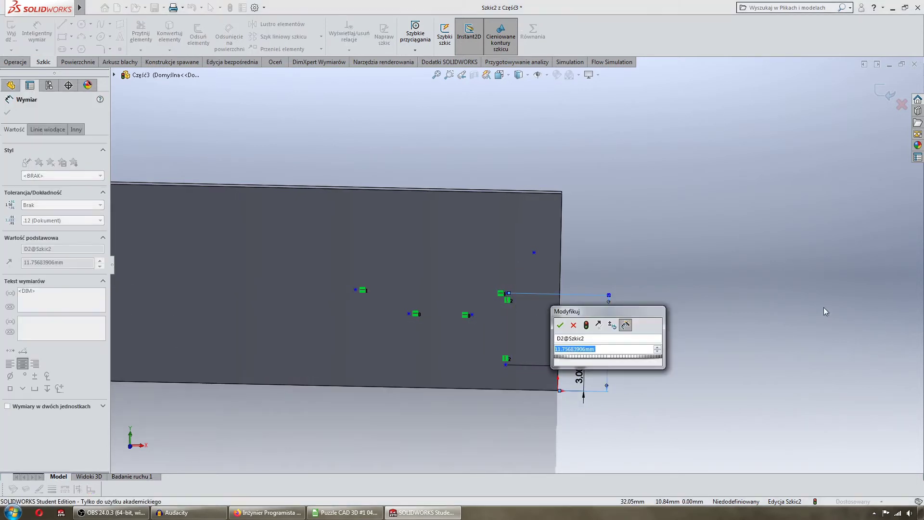
{"action": "type", "text": "13"}
{"action": "key", "text": "Return"}
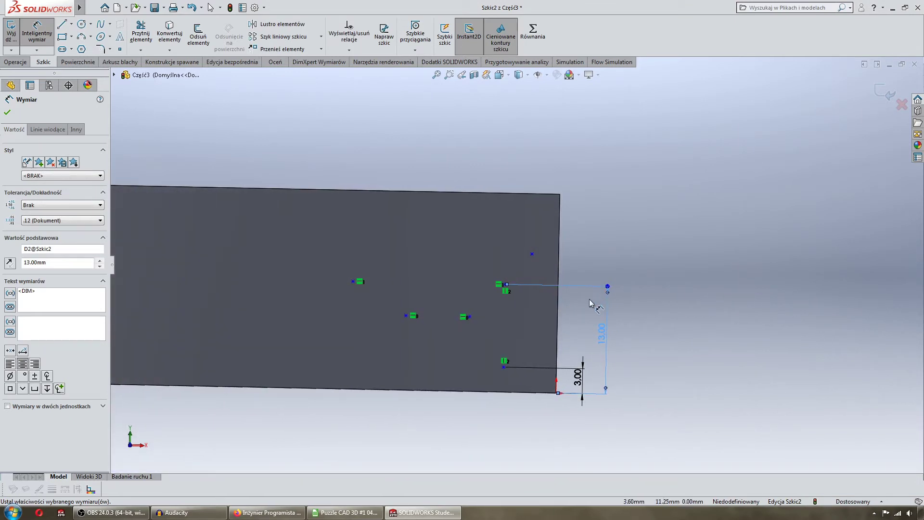
Place the upper point 18 mm above the bottom edge and the top point 4 mm from the right edge.
{"action": "left_click", "coordinate": [527, 391]}
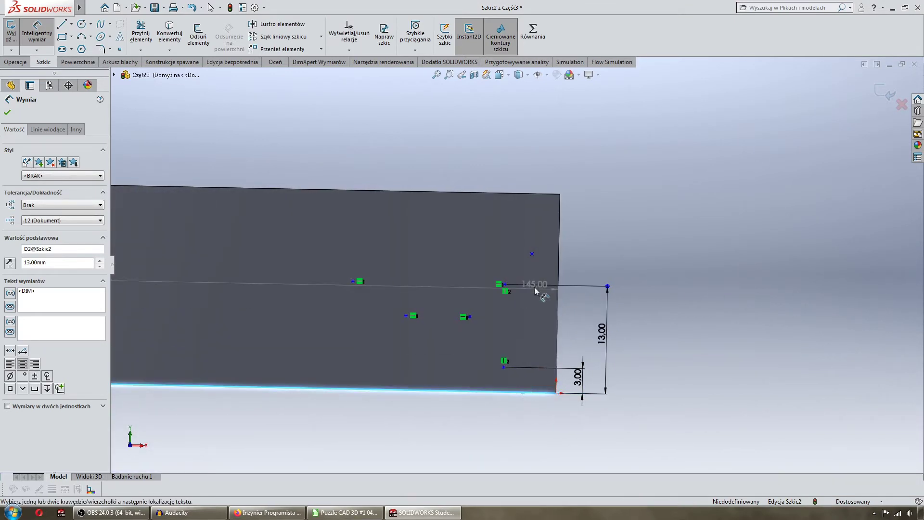
{"action": "left_click", "coordinate": [532, 254]}
{"action": "left_click", "coordinate": [638, 313]}
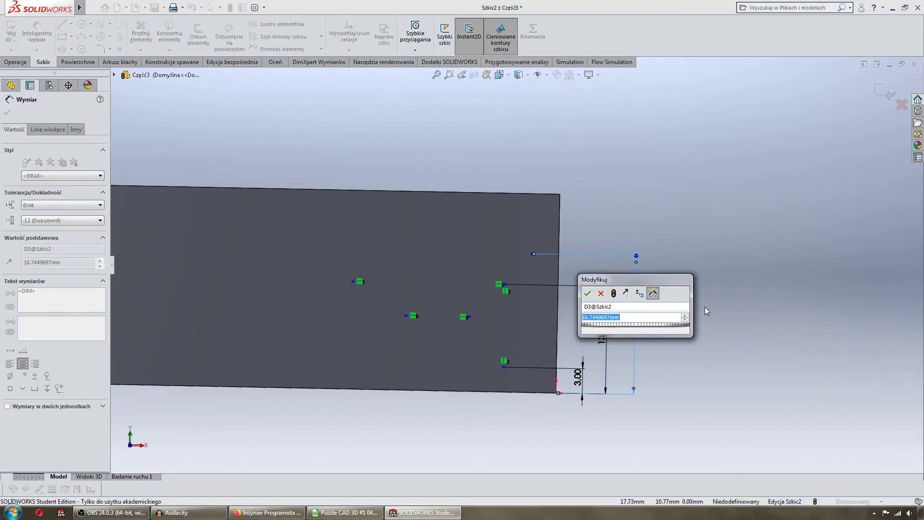
{"action": "type", "text": "18"}
{"action": "key", "text": "Return"}
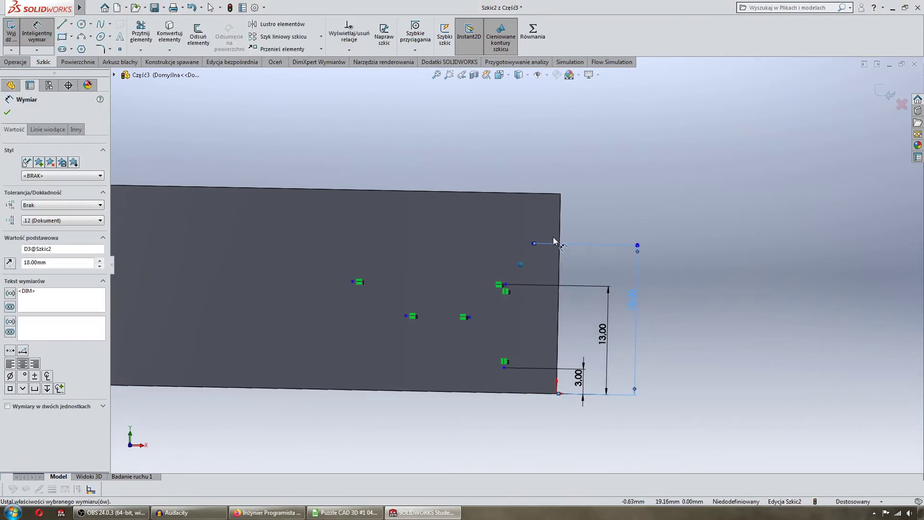
{"action": "left_click", "coordinate": [559, 269]}
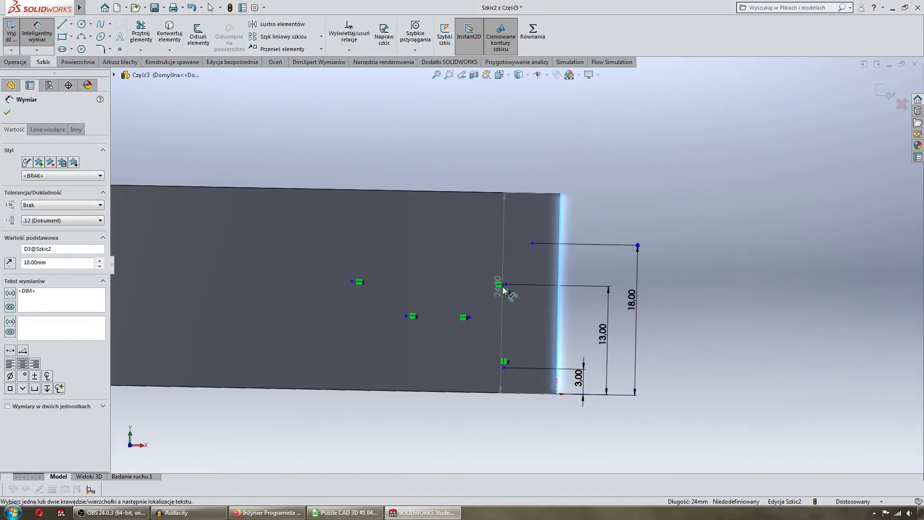
{"action": "left_click", "coordinate": [533, 244]}
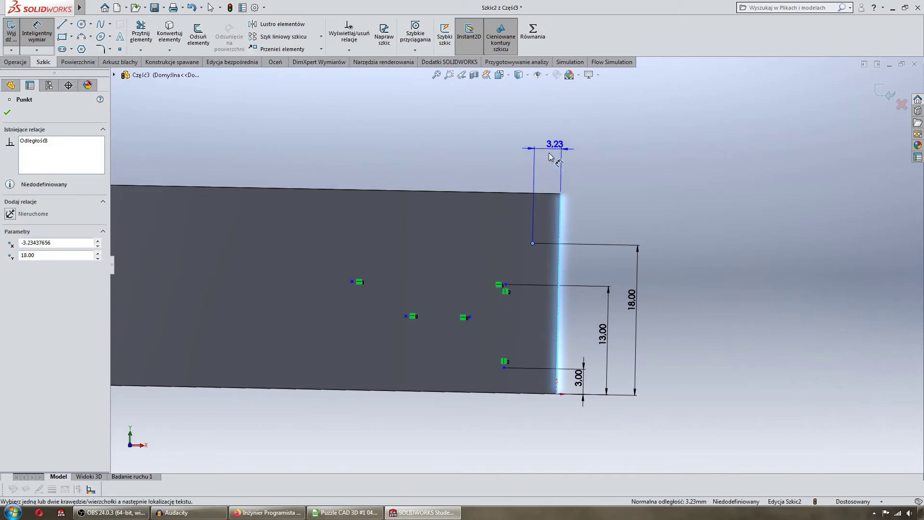
{"action": "left_click", "coordinate": [583, 148]}
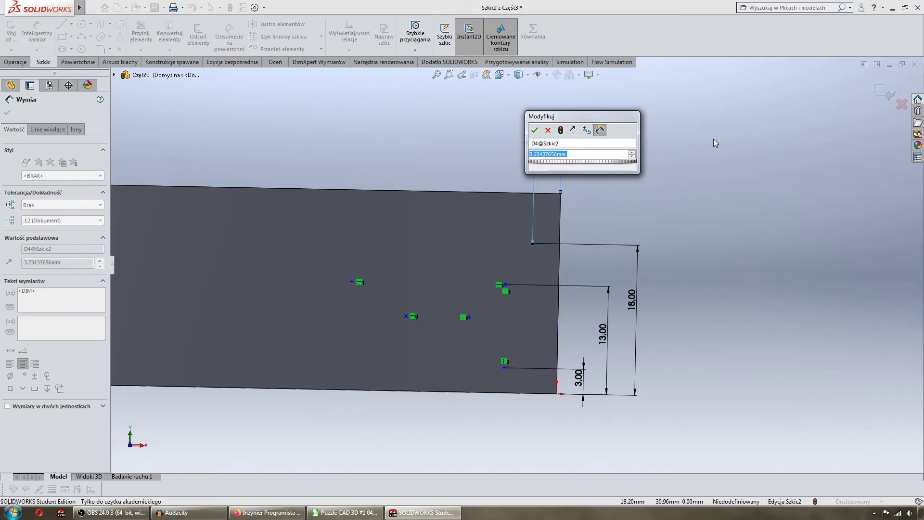
{"action": "type", "text": "4"}
{"action": "key", "text": "Return"}
{"action": "key", "text": "Escape"}
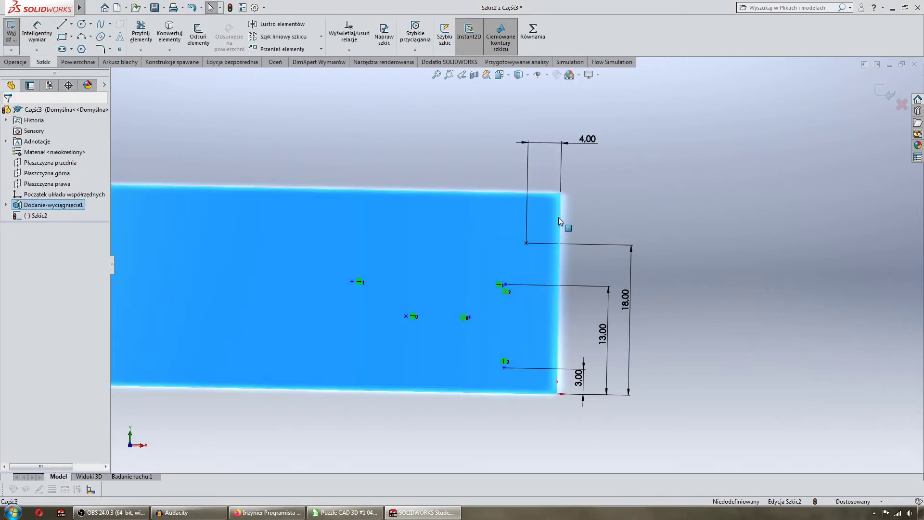
Dimension the first two points 7 mm and 15 mm from the plate's right edge.
{"action": "key", "text": "d"}
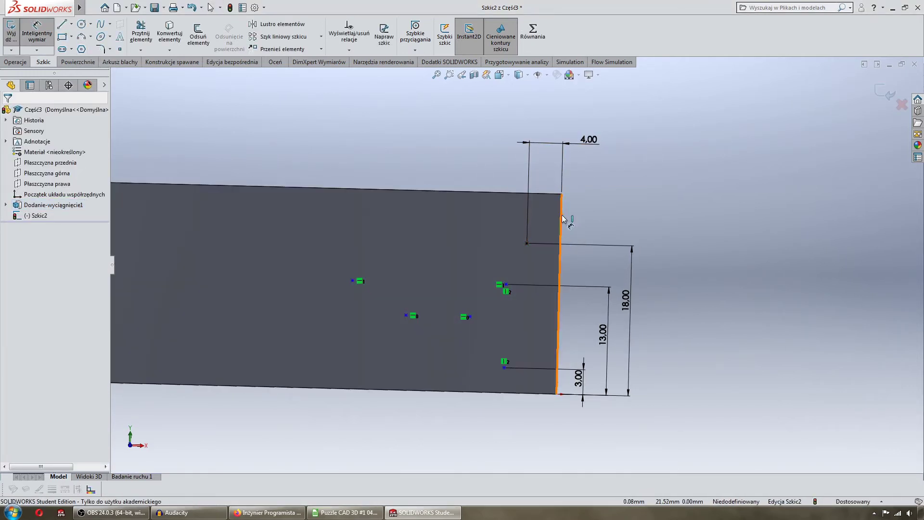
{"action": "left_click", "coordinate": [561, 214]}
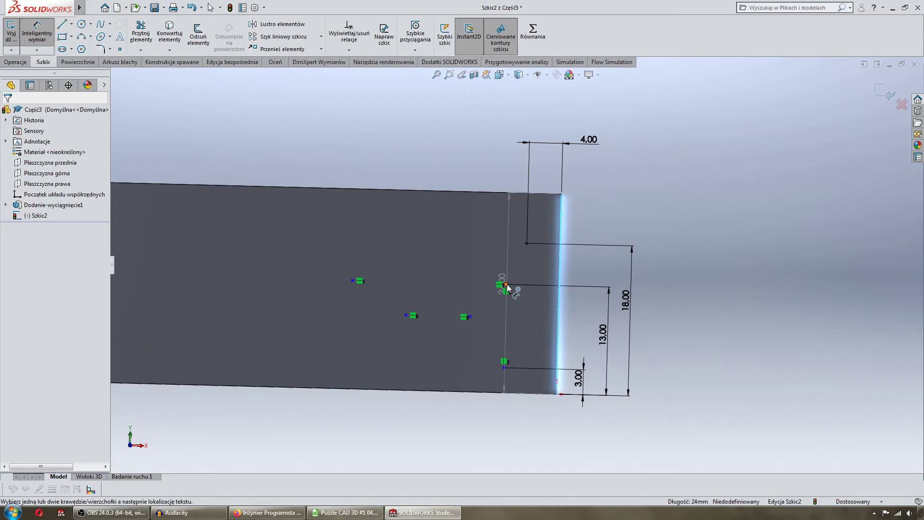
{"action": "left_click", "coordinate": [507, 285]}
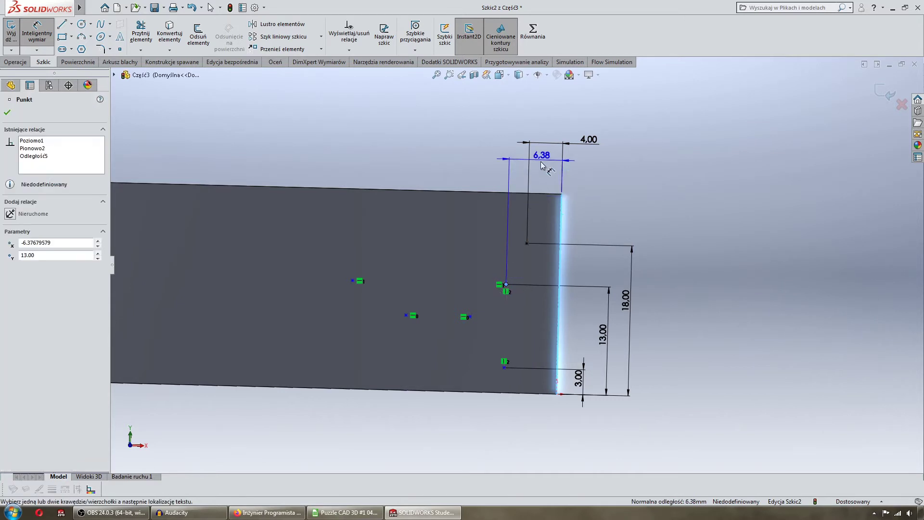
{"action": "left_click", "coordinate": [616, 115]}
{"action": "type", "text": "7.00mm"}
{"action": "key", "text": "Return"}
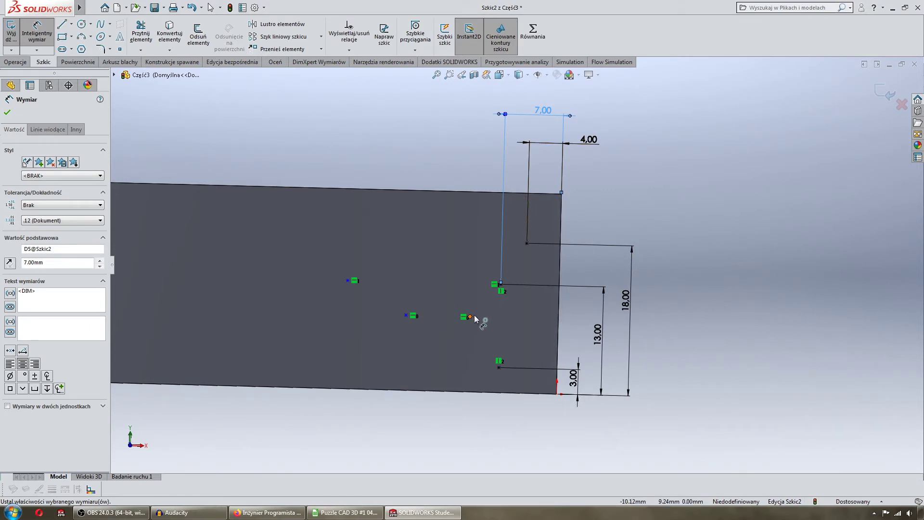
{"action": "left_click", "coordinate": [562, 316]}
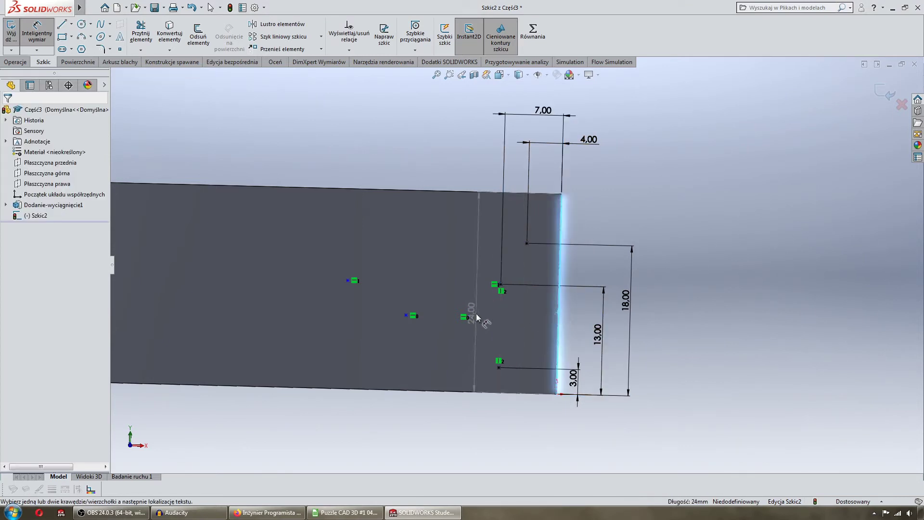
{"action": "left_click", "coordinate": [477, 317]}
{"action": "left_click", "coordinate": [561, 194]}
{"action": "left_click", "coordinate": [498, 97]}
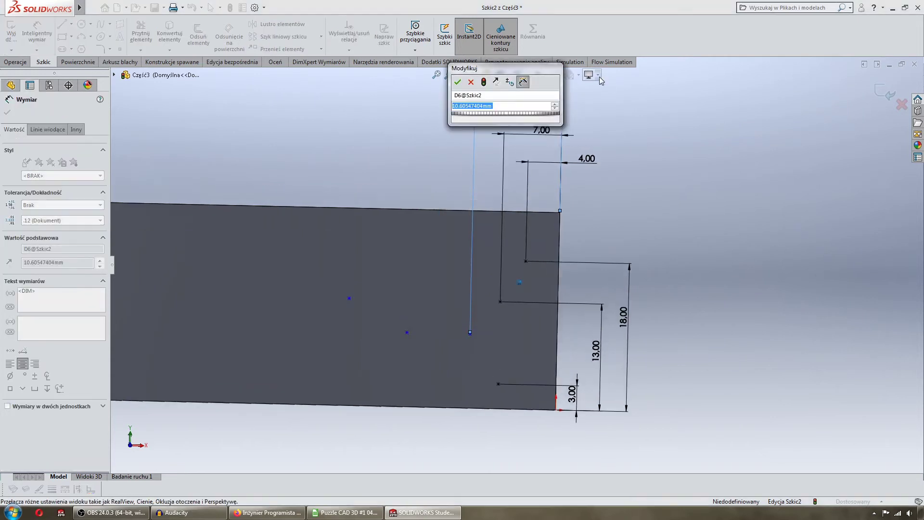
{"action": "type", "text": "15"}
{"action": "key", "text": "Return"}
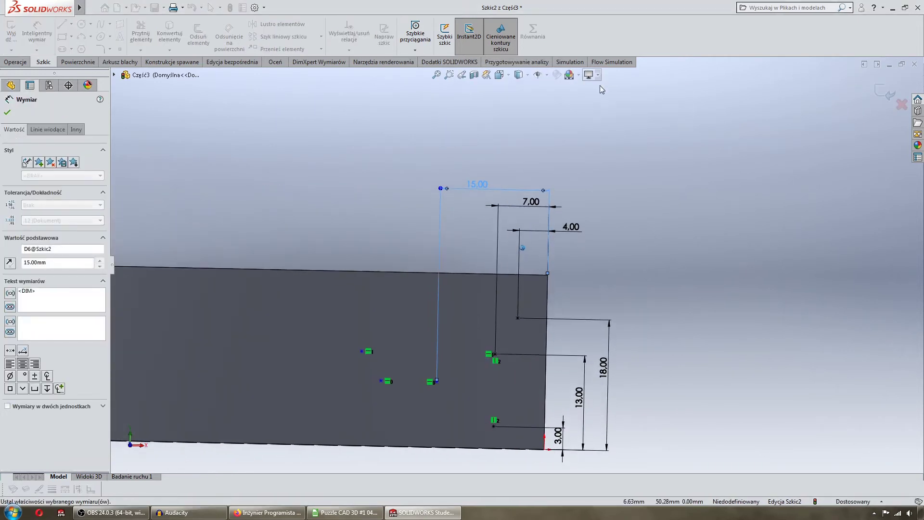
Dimension the next two points 25 mm and 35 mm from the right edge.
{"action": "left_click", "coordinate": [383, 372]}
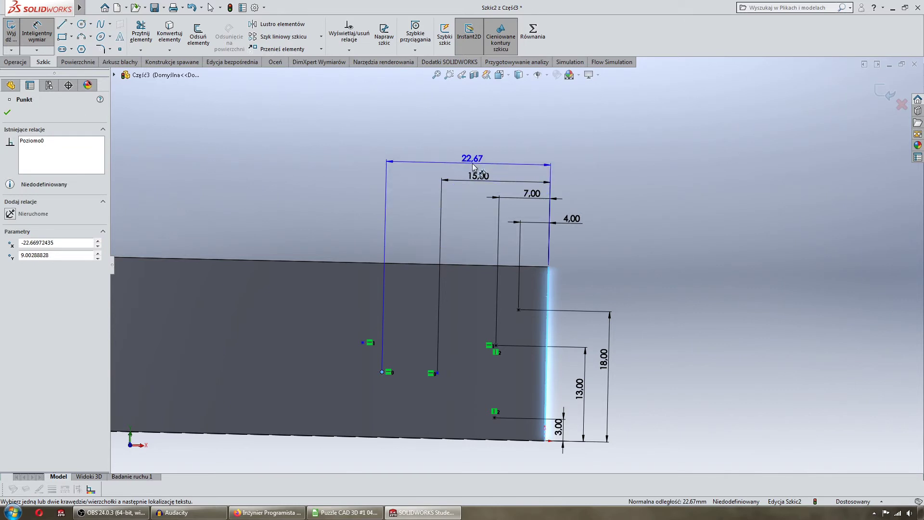
{"action": "left_click", "coordinate": [473, 161]}
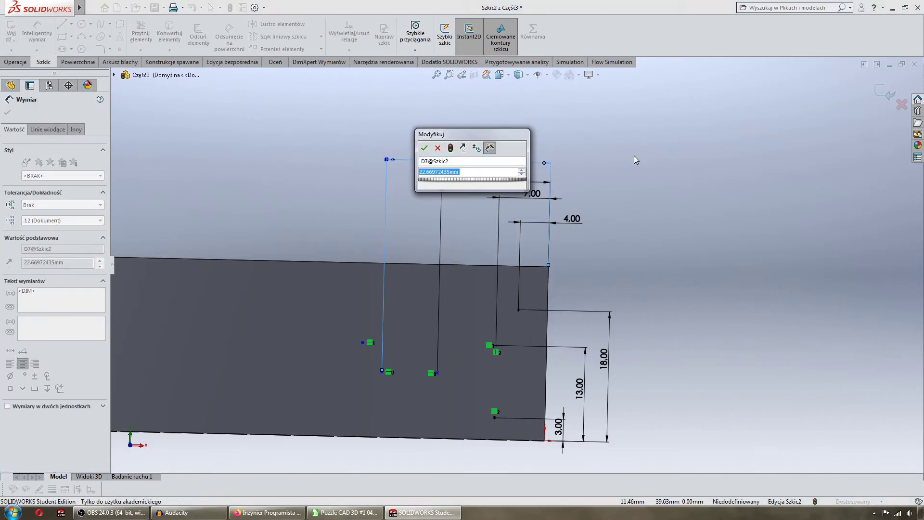
{"action": "type", "text": "25"}
{"action": "key", "text": "Return"}
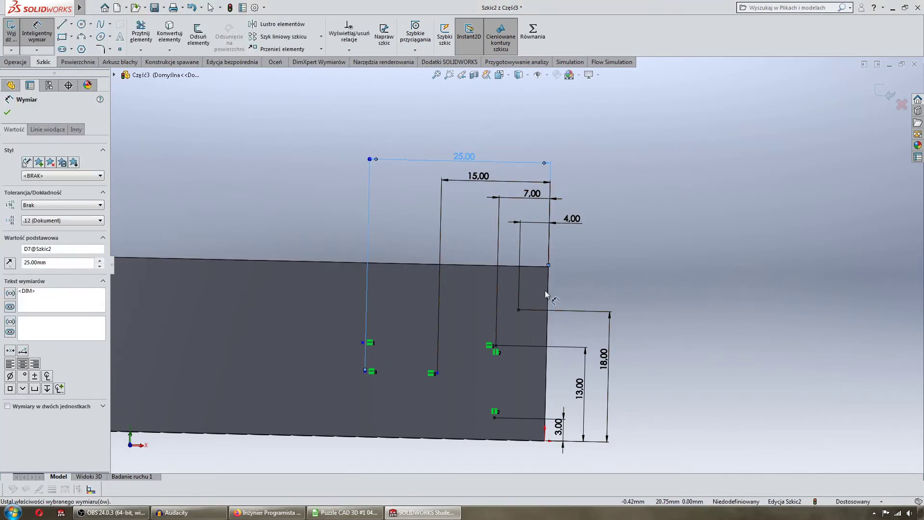
{"action": "left_click", "coordinate": [547, 294]}
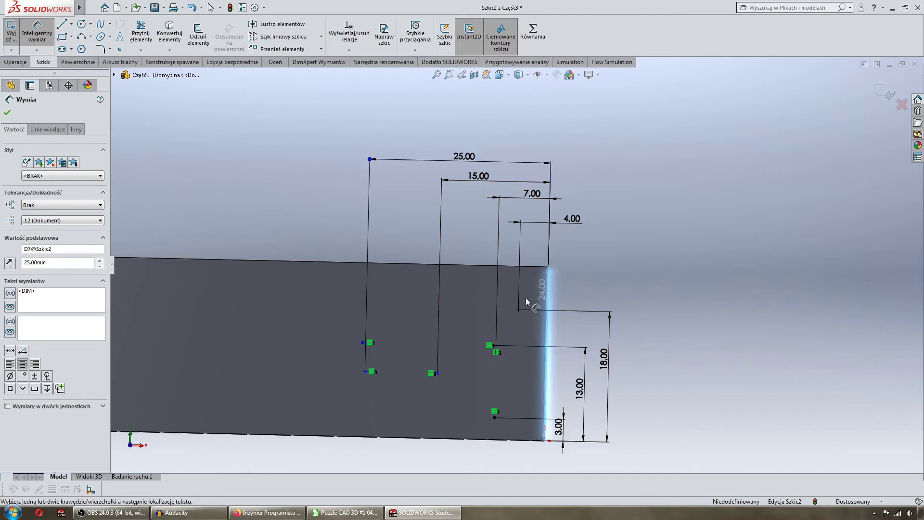
{"action": "left_click", "coordinate": [363, 342]}
{"action": "left_click", "coordinate": [432, 139]}
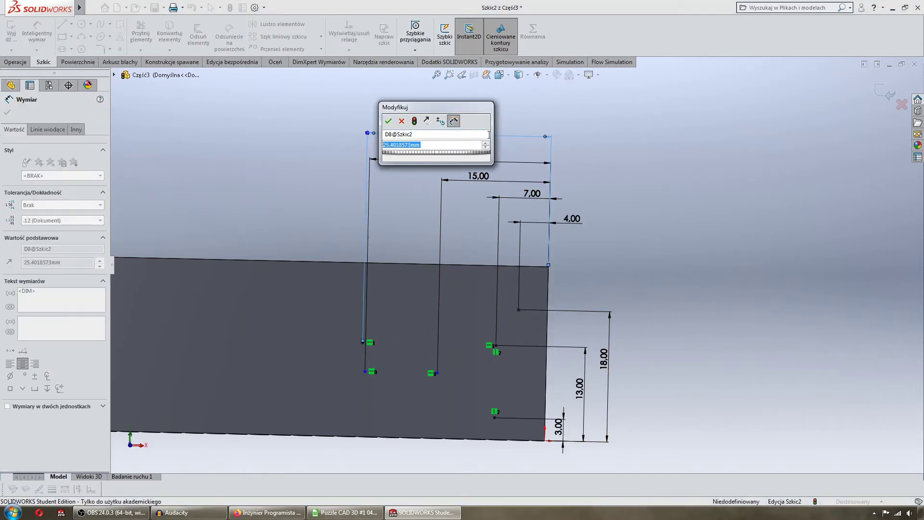
{"action": "type", "text": "35"}
{"action": "key", "text": "Return"}
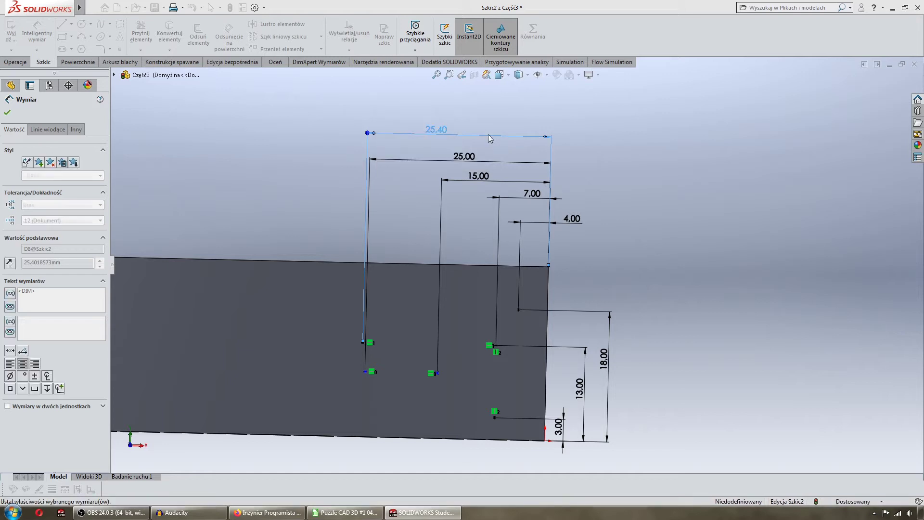
{"action": "scroll", "coordinate": [468, 402], "scroll_direction": "up", "scroll_amount": 2}
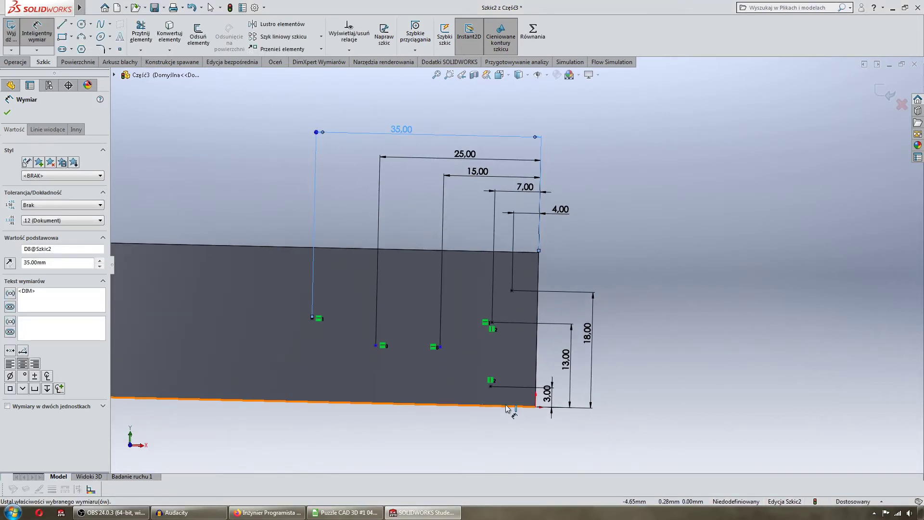
{"action": "key", "text": "Escape"}
Move the 18 and 13 dimensions outward and place the last point 10 mm above the bottom edge.
{"action": "left_click_drag", "start_coordinate": [604, 344], "coordinate": [640, 344]}
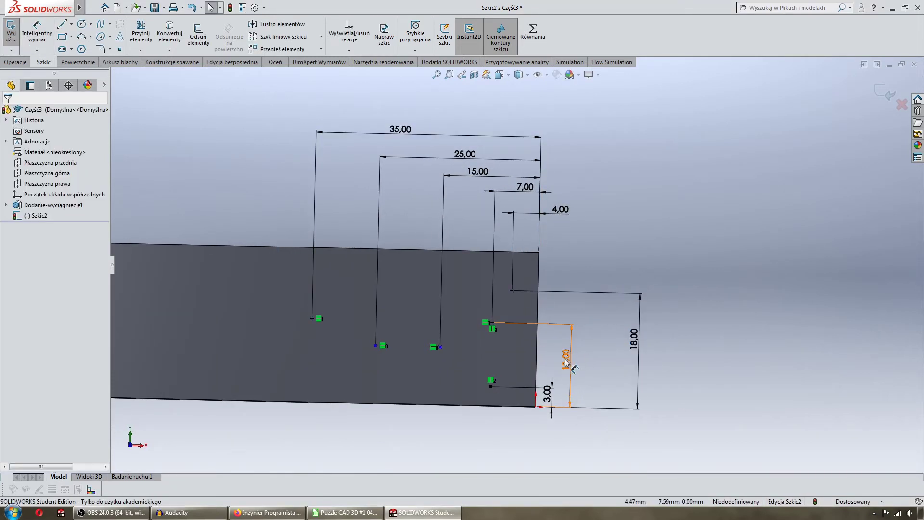
{"action": "left_click_drag", "start_coordinate": [572, 361], "coordinate": [610, 361]}
{"action": "key", "text": "d"}
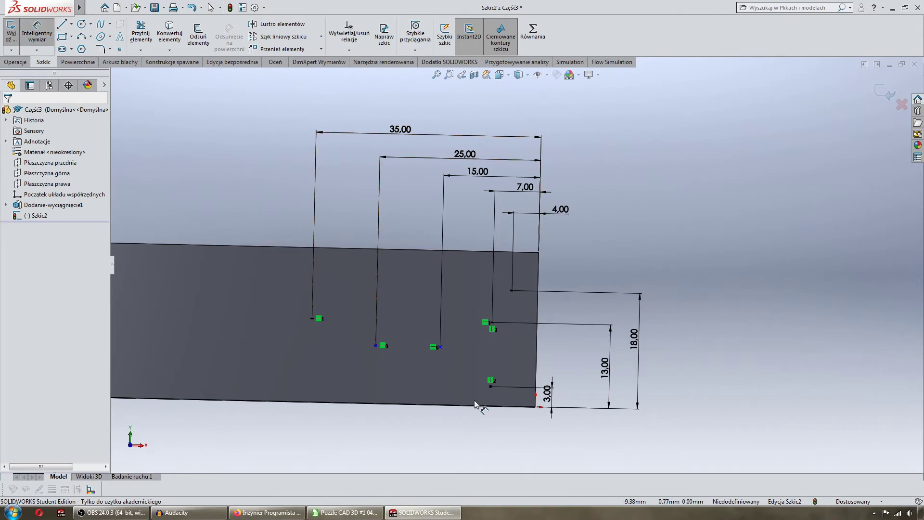
{"action": "left_click", "coordinate": [475, 404]}
{"action": "left_click", "coordinate": [440, 346]}
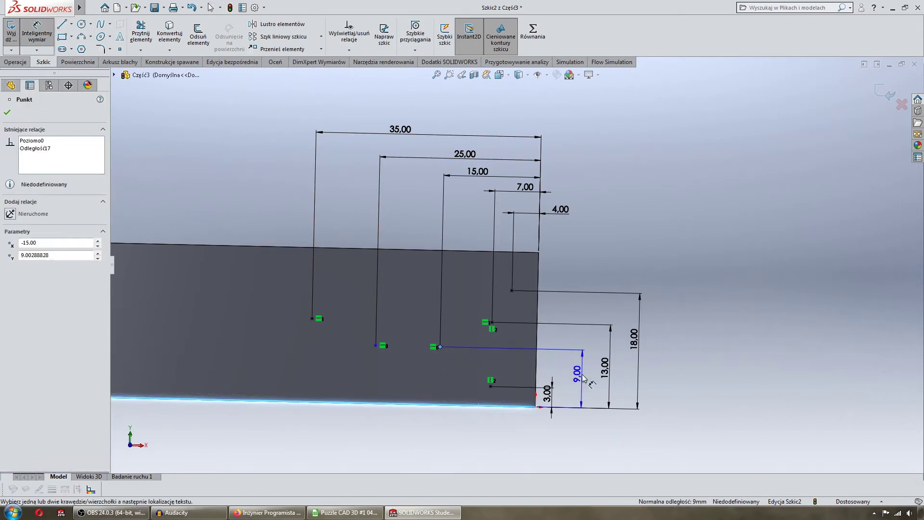
{"action": "left_click", "coordinate": [581, 380]}
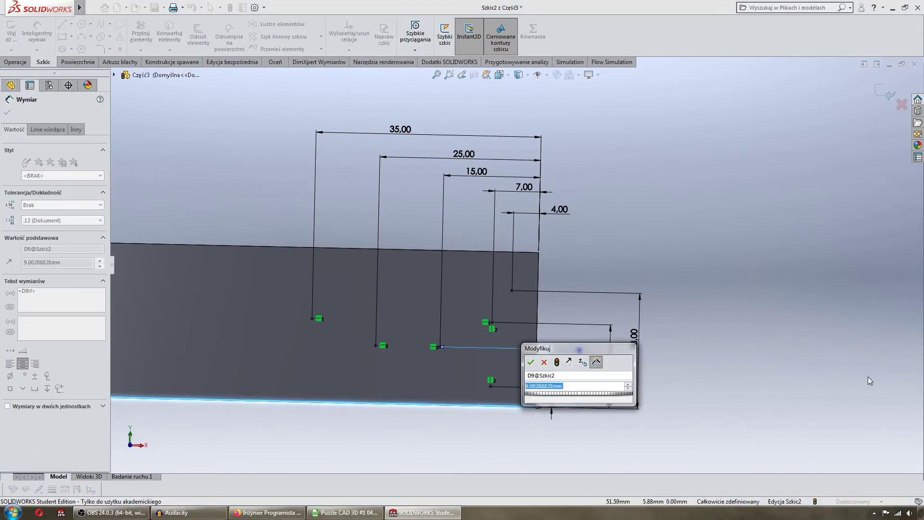
{"action": "type", "text": "10"}
{"action": "key", "text": "Return"}
{"action": "key", "text": "Escape"}
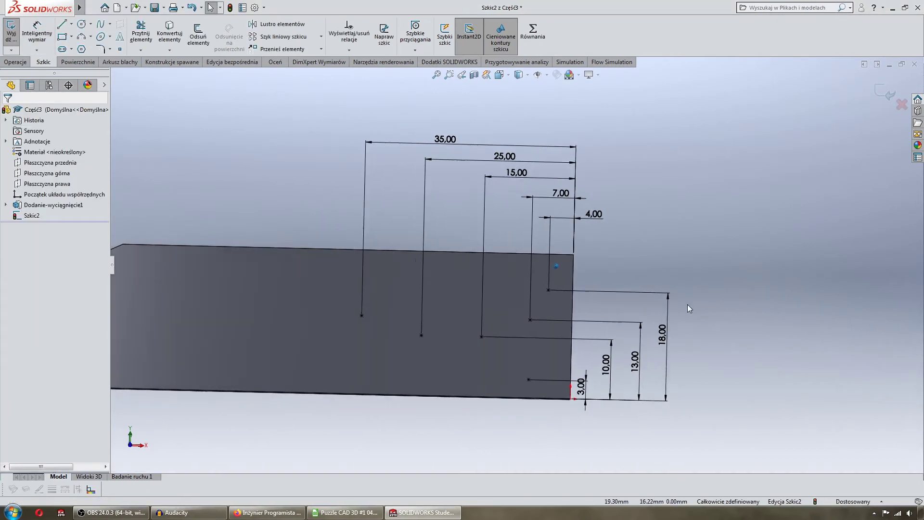
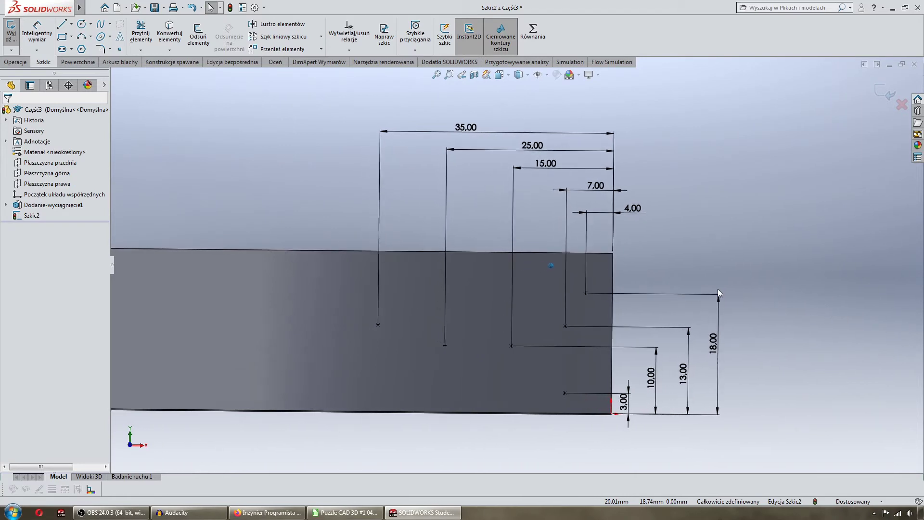
Place a new sketch point and dimension it 13.5 above the plate's bottom edge.
{"action": "left_click", "coordinate": [119, 47]}
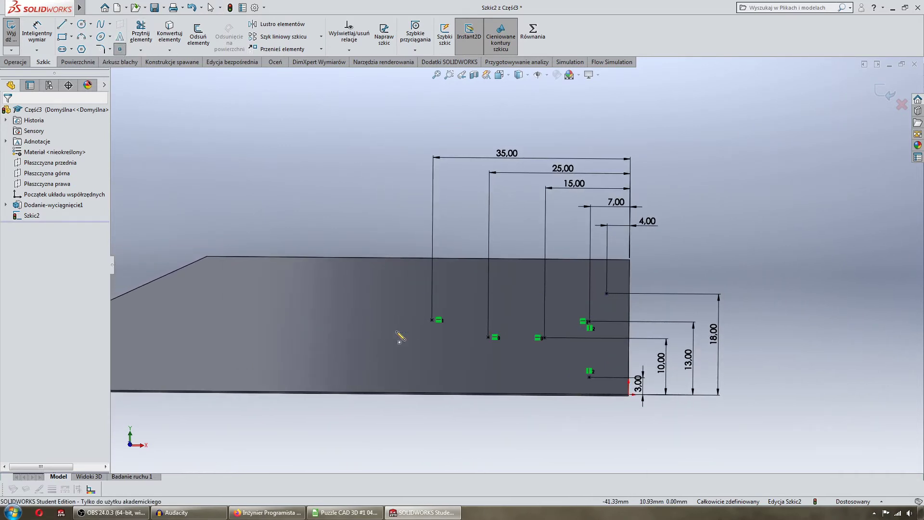
{"action": "left_click", "coordinate": [391, 323]}
{"action": "key", "text": "Escape"}
{"action": "left_click", "coordinate": [37, 33]}
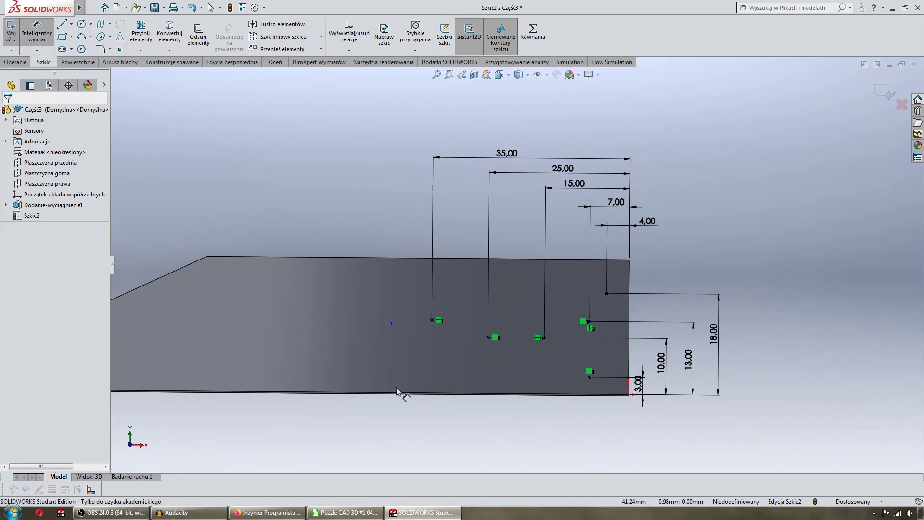
{"action": "left_click", "coordinate": [402, 393]}
{"action": "left_click", "coordinate": [392, 323]}
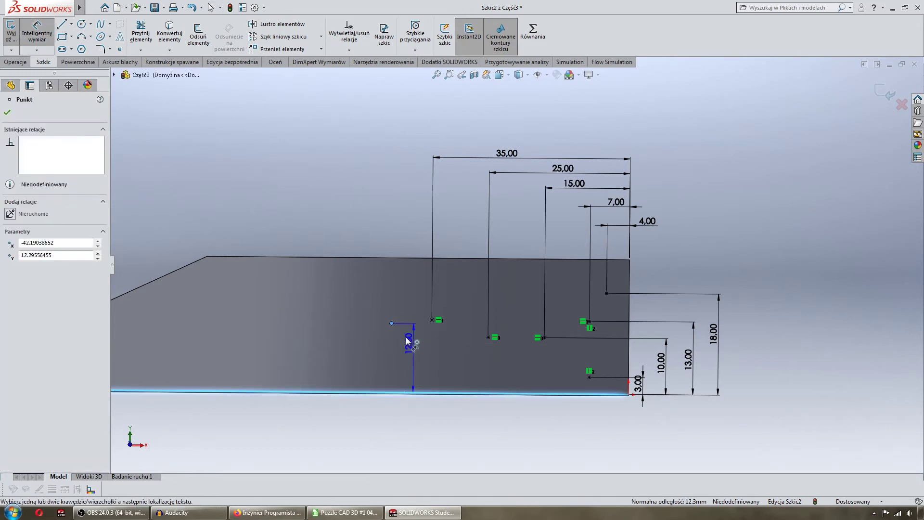
{"action": "left_click", "coordinate": [421, 362]}
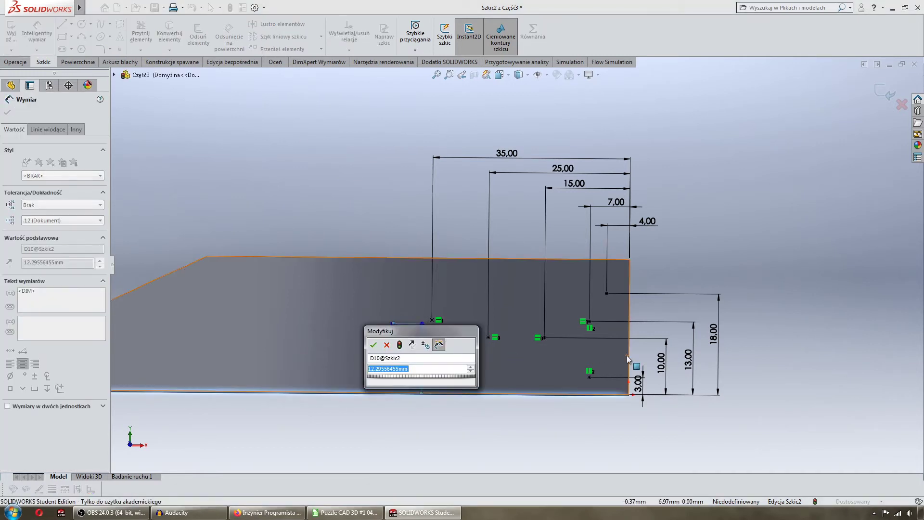
{"action": "type", "text": "13,5"}
{"action": "key", "text": "Return"}
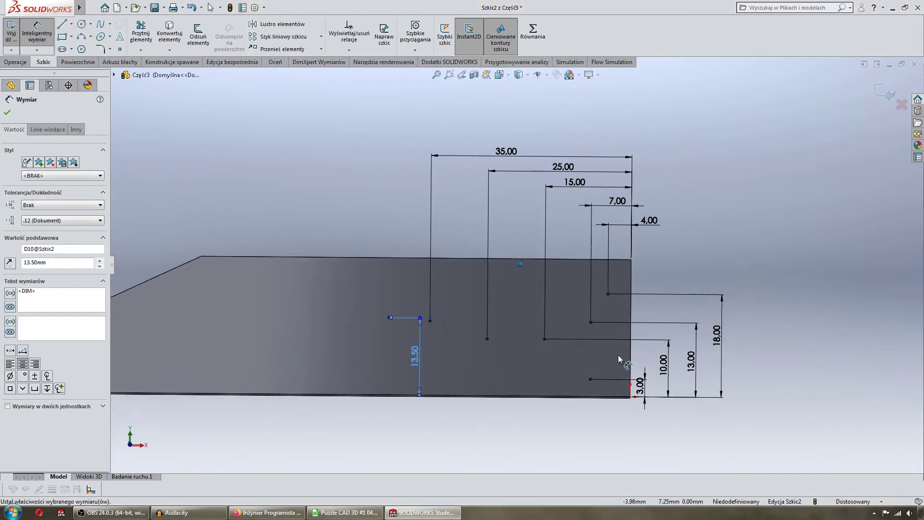
Dimension the new point 55 from the plate's right edge.
{"action": "left_click", "coordinate": [633, 278]}
{"action": "left_click", "coordinate": [389, 319]}
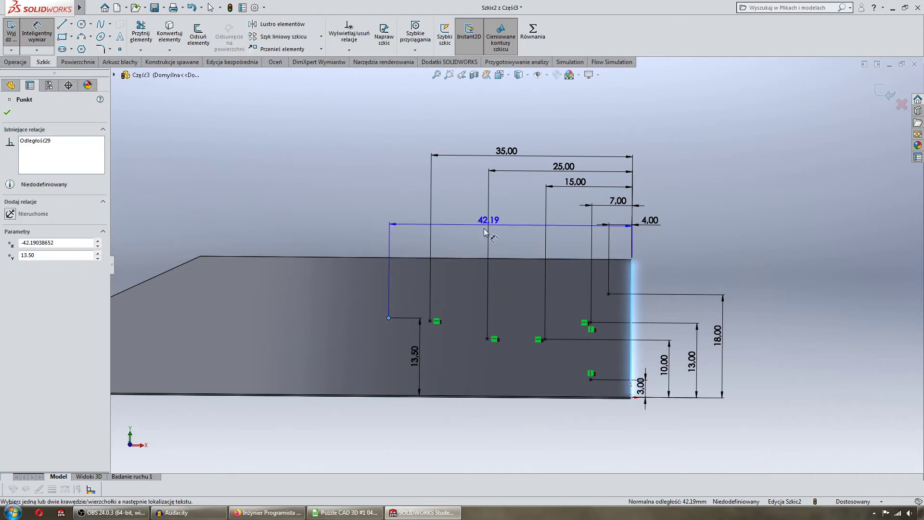
{"action": "left_click", "coordinate": [537, 135]}
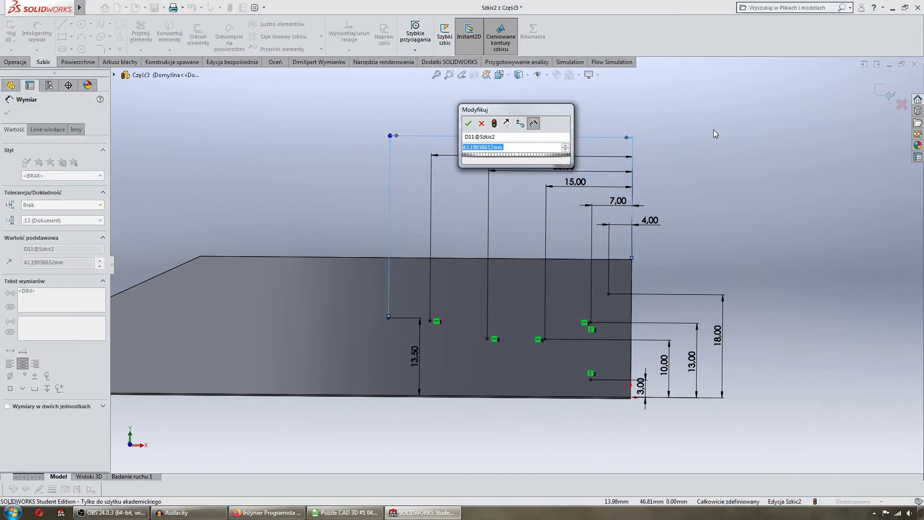
{"action": "type", "text": "55"}
{"action": "key", "text": "Return"}
{"action": "key", "text": "Escape"}
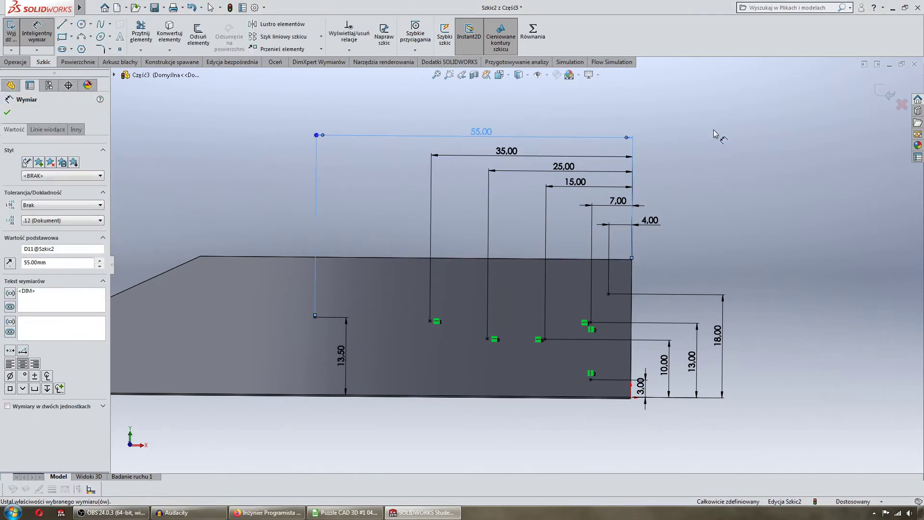
{"action": "key", "text": "f"}
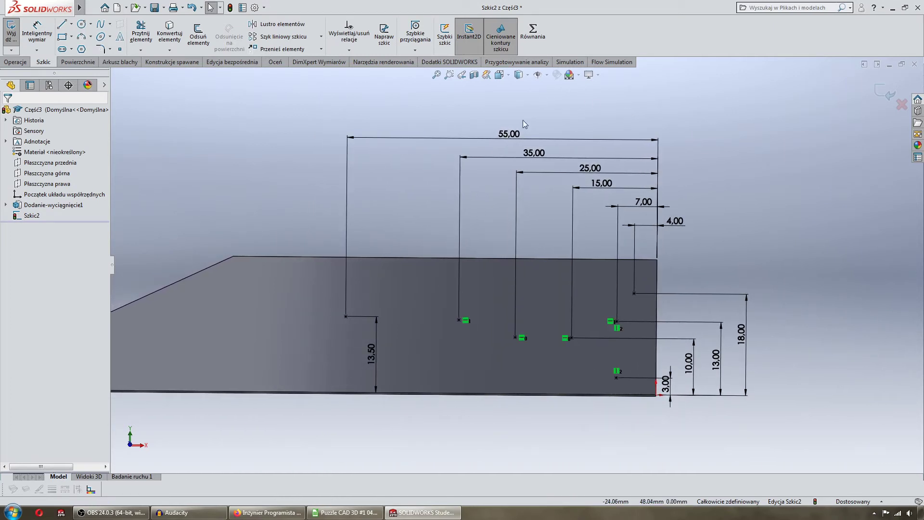
Change the right-edge distance of the point from 55 to 45.
{"action": "left_click", "coordinate": [509, 134]}
{"action": "type", "text": "45"}
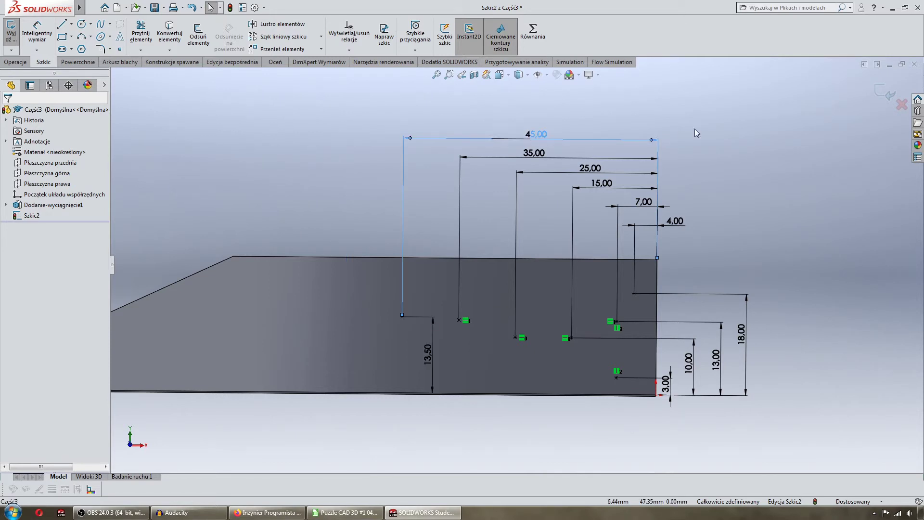
{"action": "key", "text": "Return"}
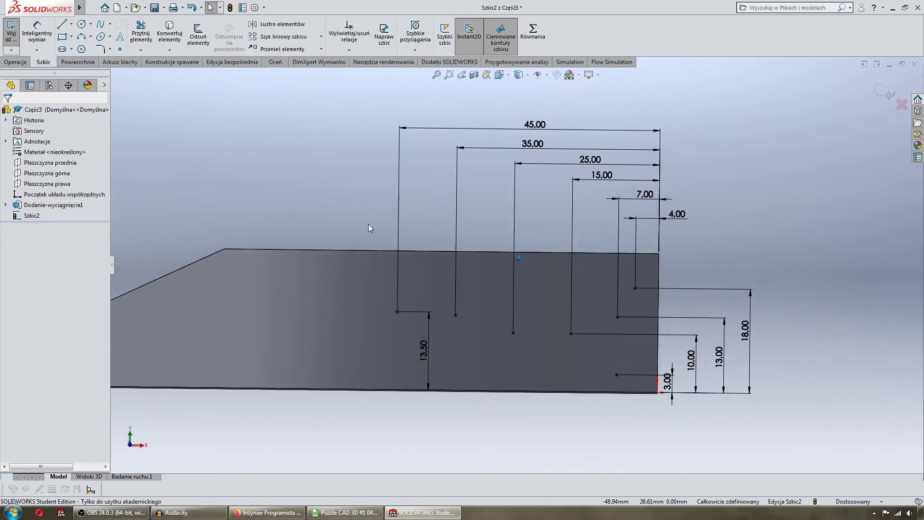
{"action": "left_click", "coordinate": [427, 350]}
{"action": "key", "text": "Escape"}
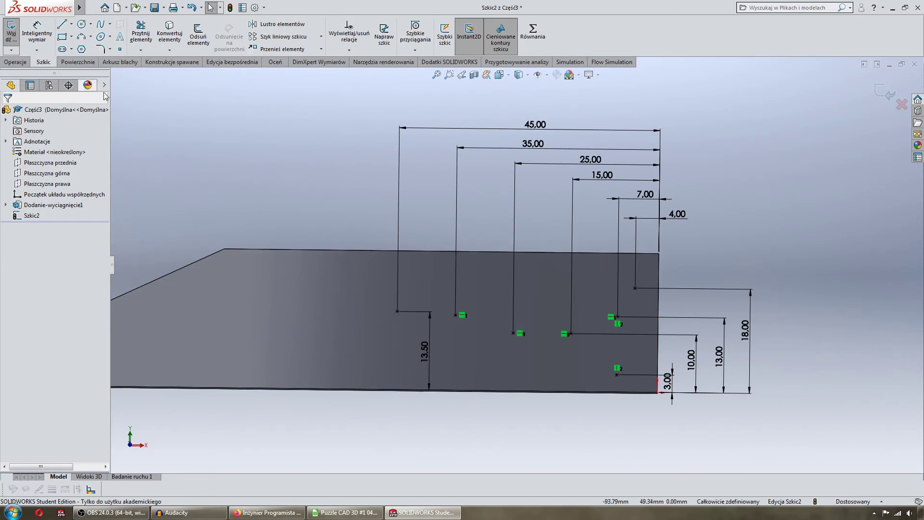
Place three more sketch points to the left of the existing points.
{"action": "left_click", "coordinate": [117, 50]}
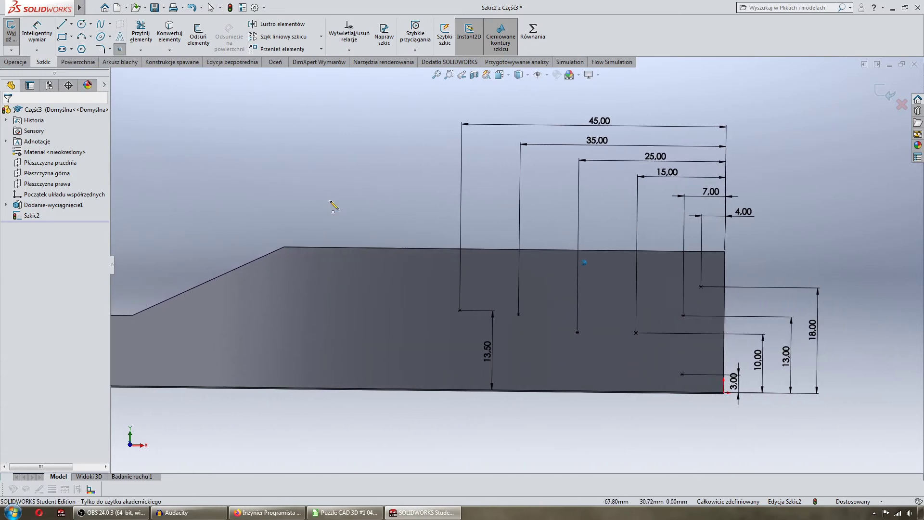
{"action": "left_click", "coordinate": [386, 313]}
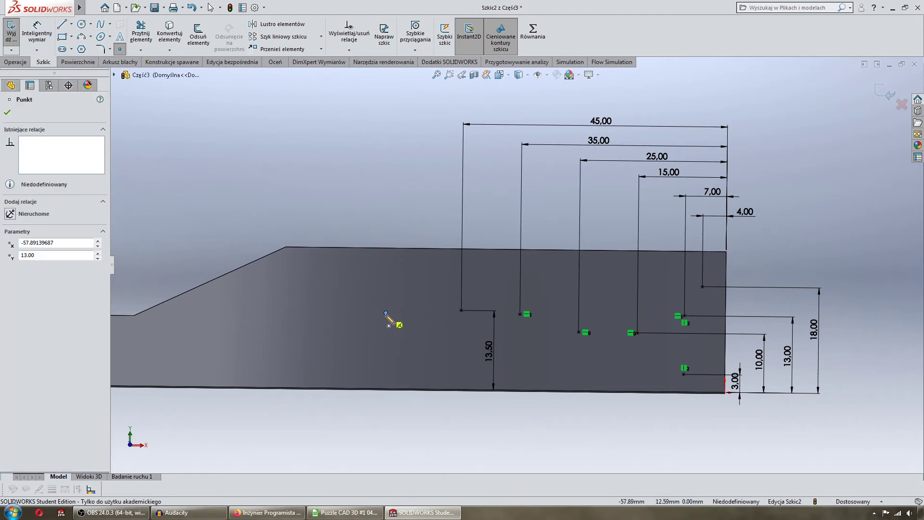
{"action": "left_click", "coordinate": [368, 330]}
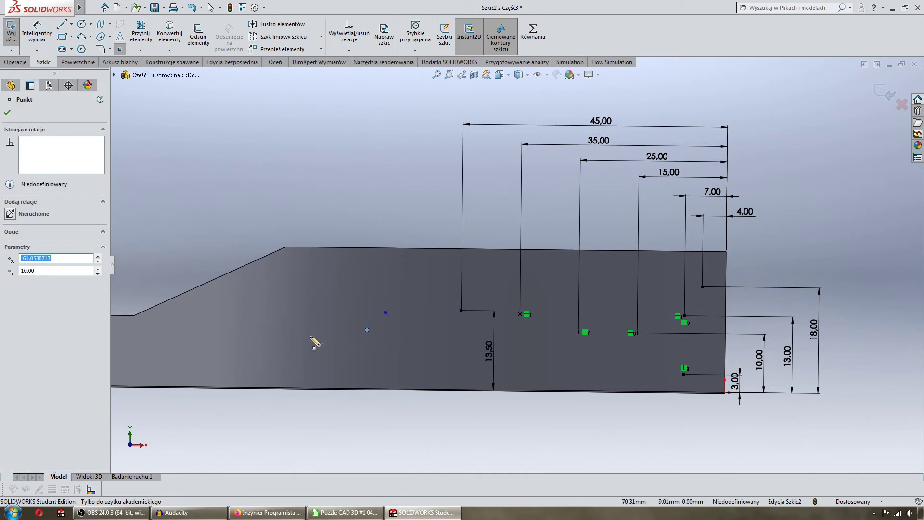
{"action": "left_click", "coordinate": [318, 330]}
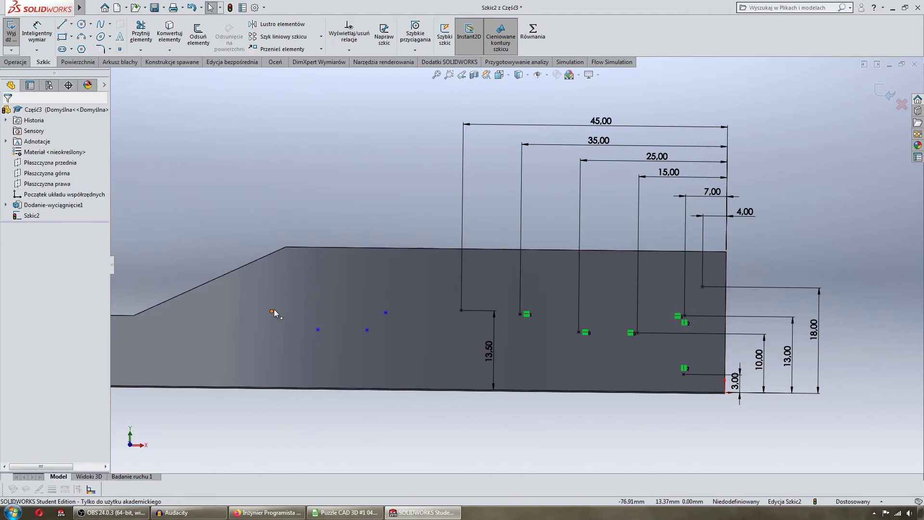
{"action": "key", "text": "Escape"}
Add Horizontal relations levelling the upper pair and the lower pair of new points.
{"action": "left_click", "coordinate": [386, 313], "text": "ctrl"}
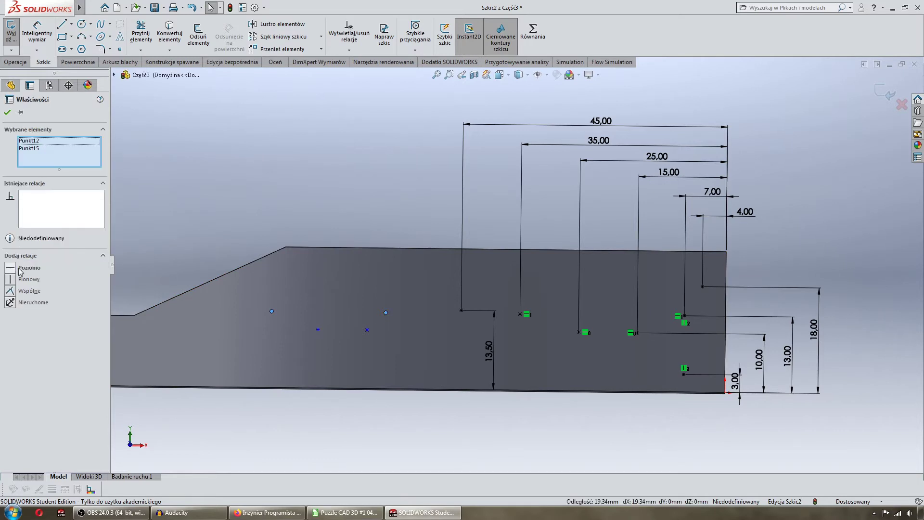
{"action": "left_click", "coordinate": [10, 267]}
{"action": "key", "text": "Escape"}
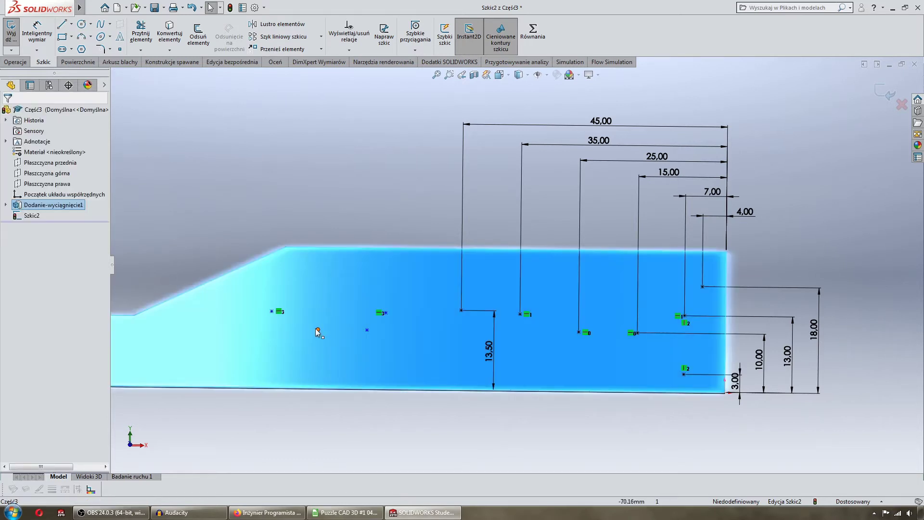
{"action": "left_click", "coordinate": [318, 330]}
{"action": "left_click", "coordinate": [367, 330], "text": "ctrl"}
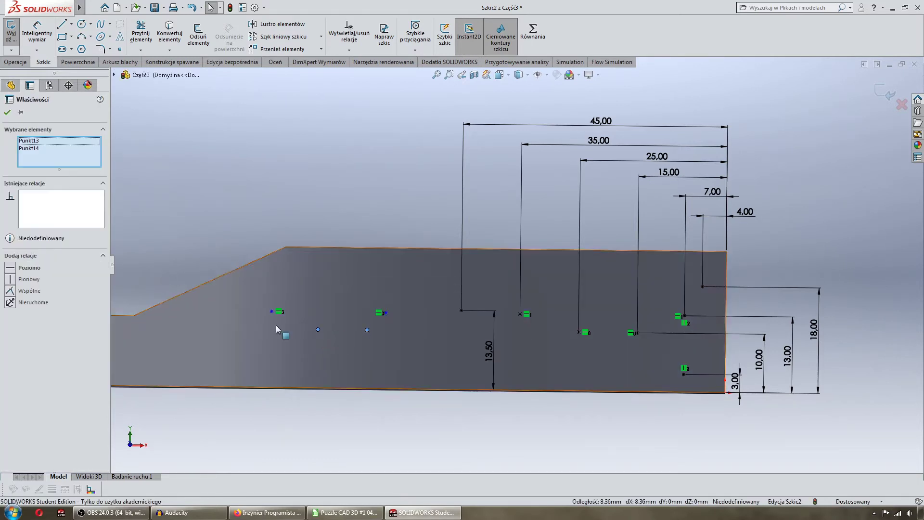
{"action": "left_click", "coordinate": [14, 267]}
{"action": "key", "text": "Escape"}
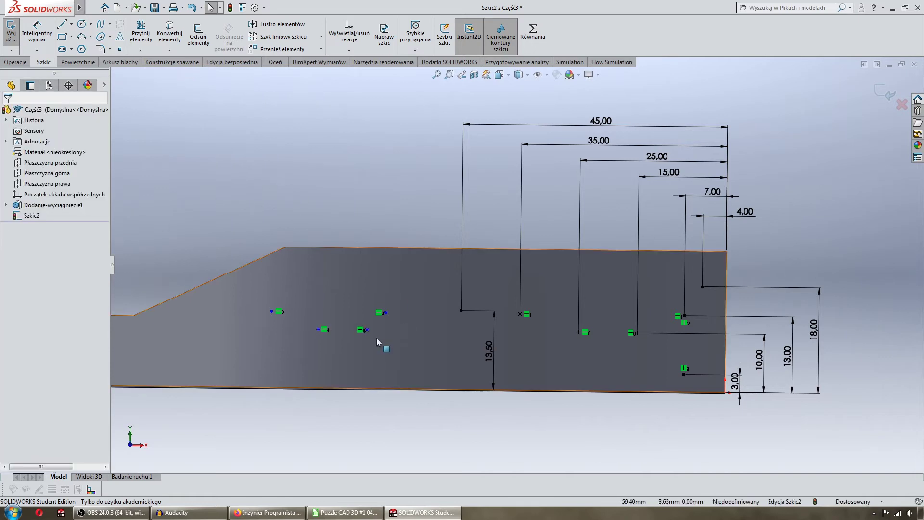
Add Horizontal relations tying new points level with existing hole points.
{"action": "left_click", "coordinate": [366, 330]}
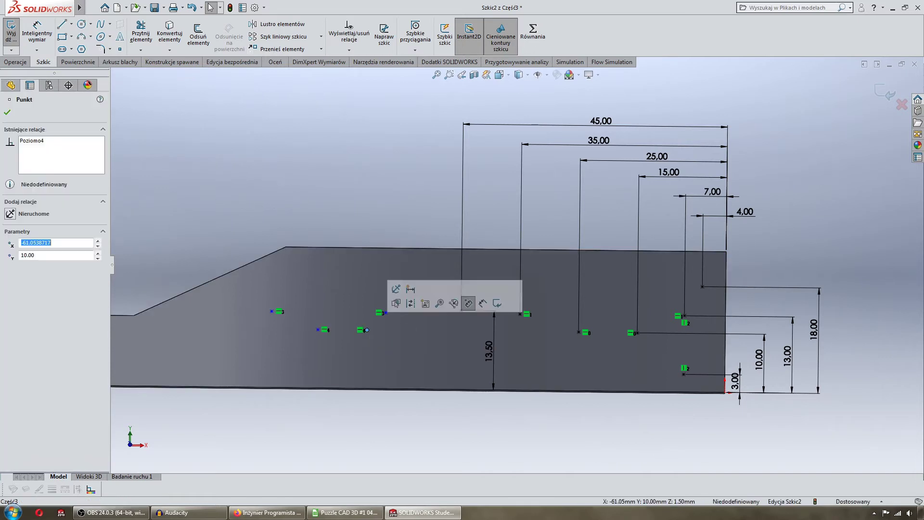
{"action": "left_click", "coordinate": [579, 332], "text": "ctrl"}
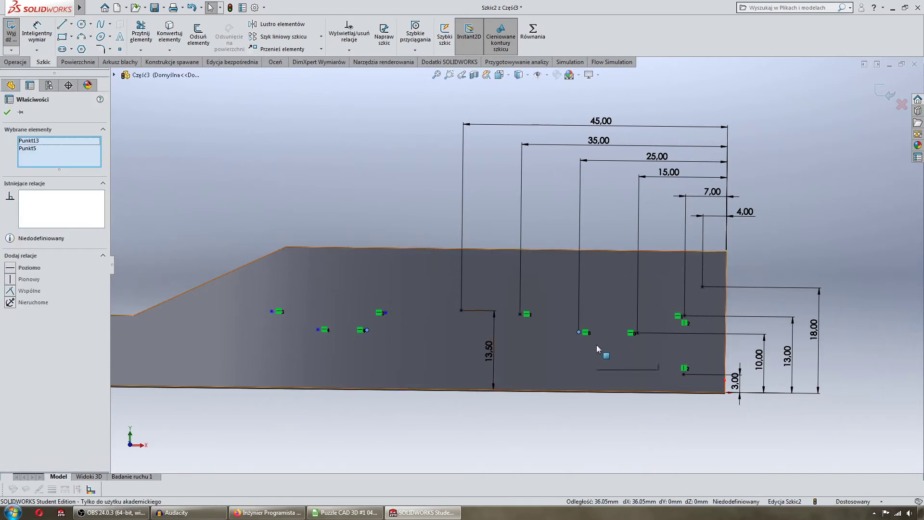
{"action": "left_click", "coordinate": [10, 268]}
{"action": "left_click", "coordinate": [520, 314]}
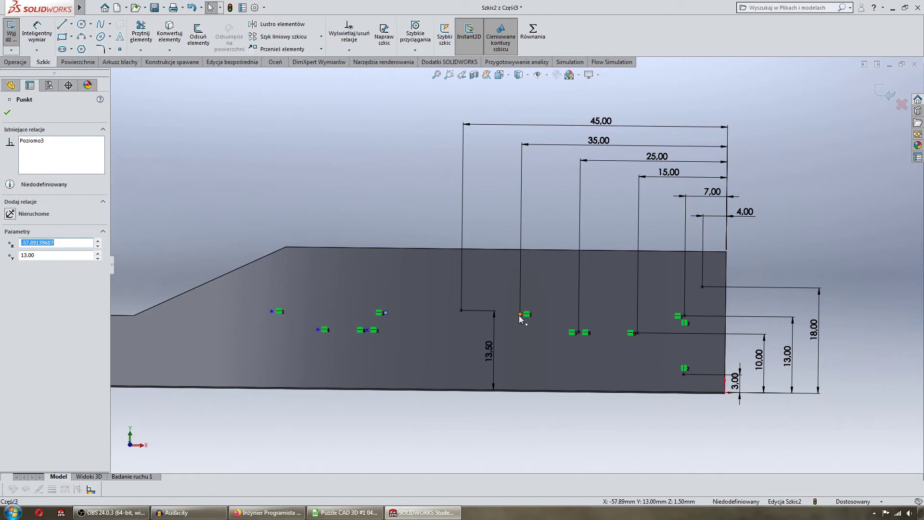
{"action": "left_click", "coordinate": [520, 314], "text": "ctrl"}
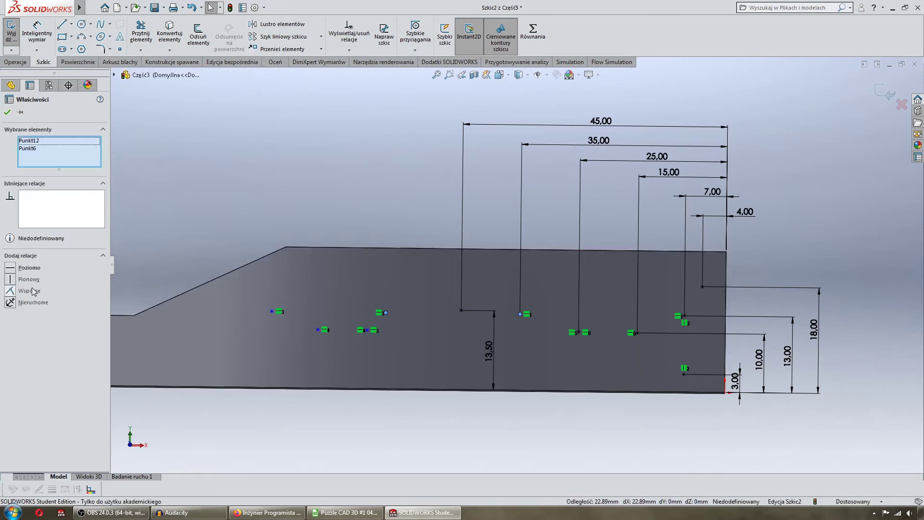
{"action": "left_click", "coordinate": [11, 269]}
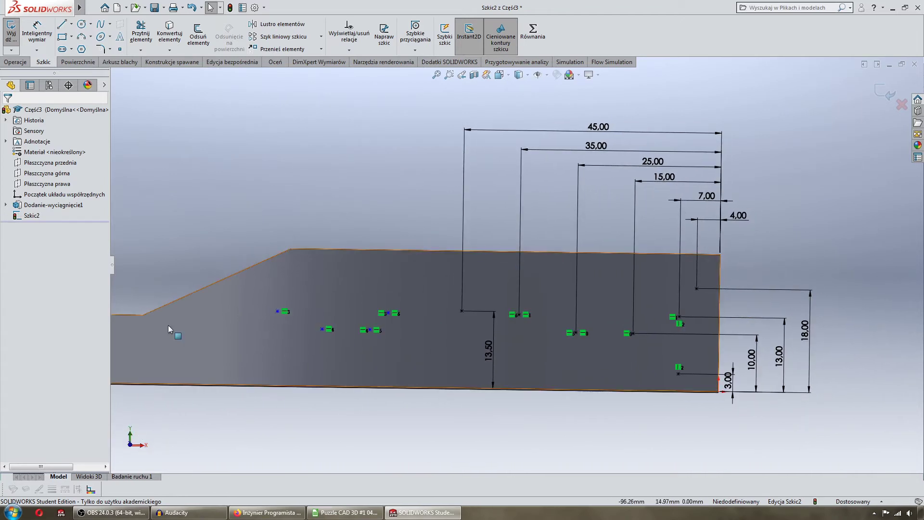
Dimension two hole points from the right edge at 55 and 65.
{"action": "left_click", "coordinate": [48, 40]}
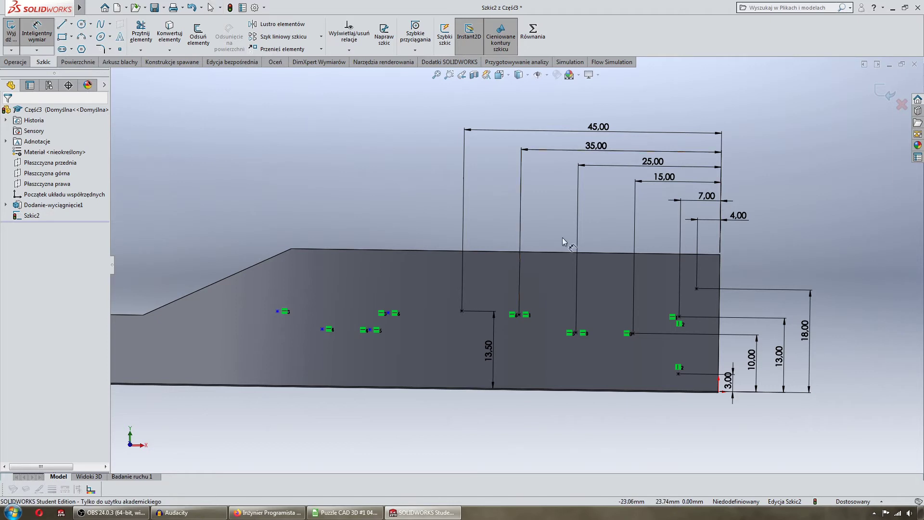
{"action": "left_click", "coordinate": [720, 302]}
{"action": "left_click", "coordinate": [388, 313]}
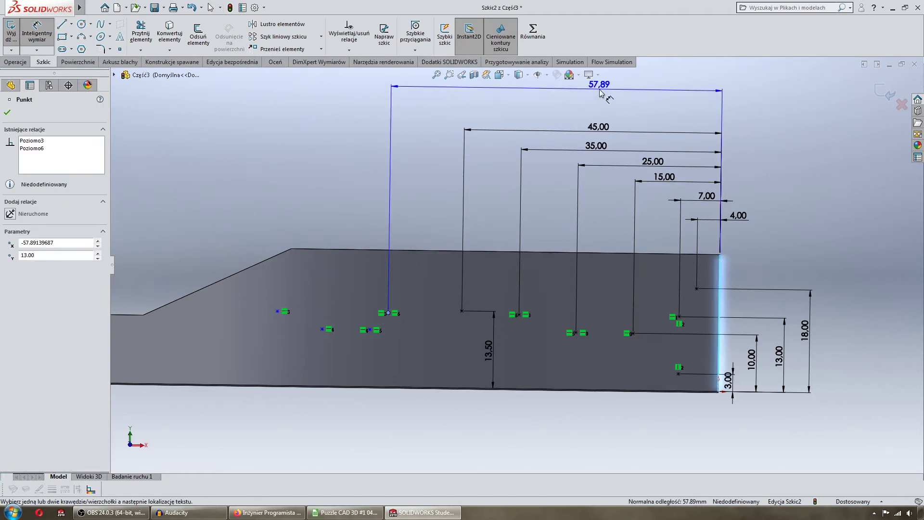
{"action": "left_click", "coordinate": [553, 111]}
{"action": "type", "text": "55"}
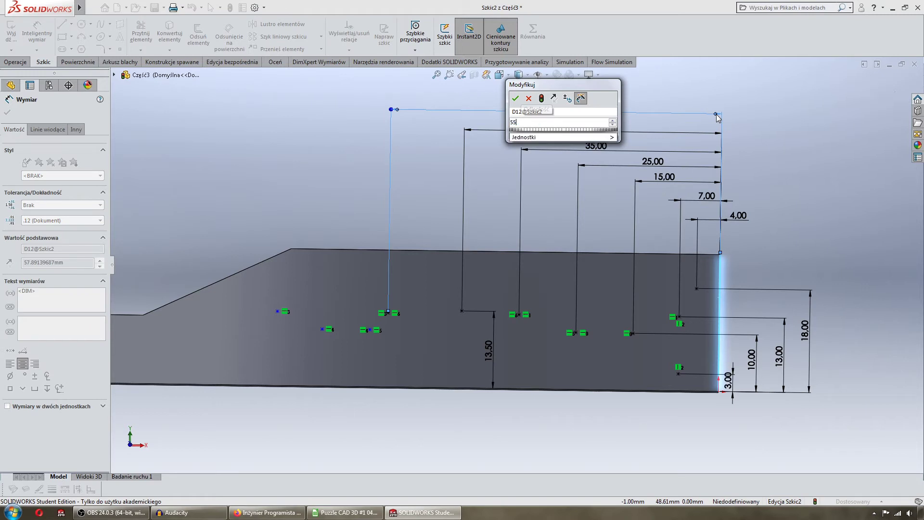
{"action": "key", "text": "Return"}
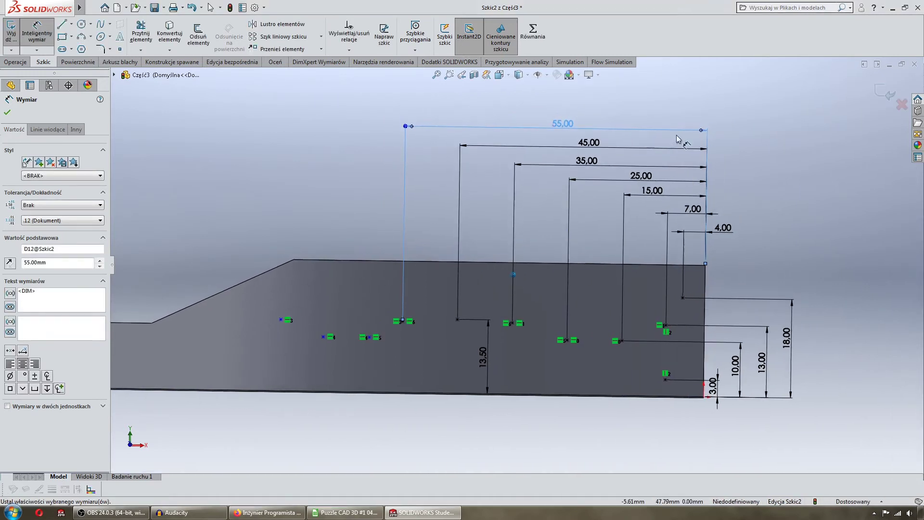
{"action": "left_click", "coordinate": [716, 283]}
{"action": "left_click", "coordinate": [705, 294]}
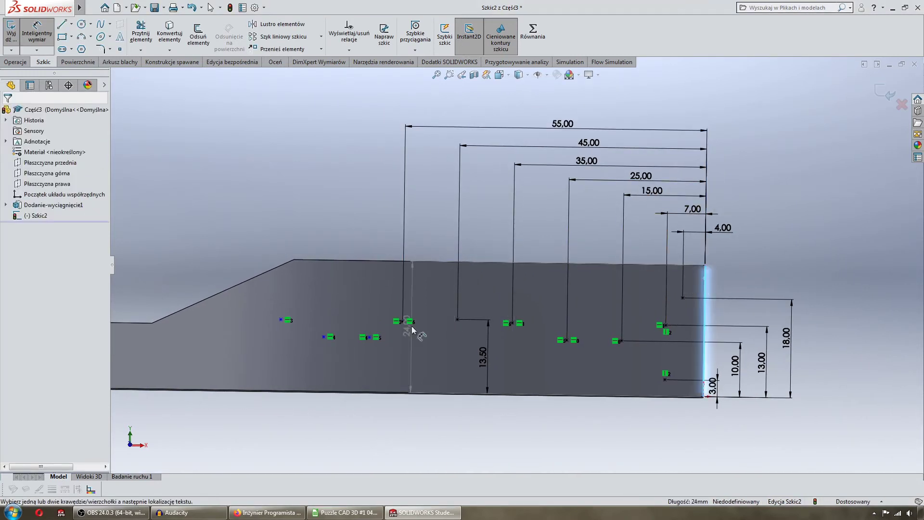
{"action": "left_click", "coordinate": [367, 338]}
{"action": "left_click", "coordinate": [404, 111]}
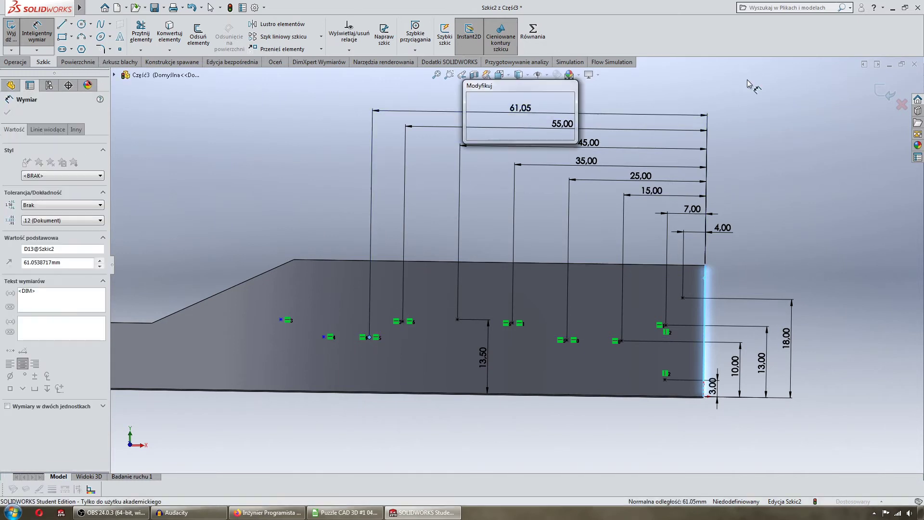
{"action": "type", "text": "65"}
{"action": "key", "text": "Return"}
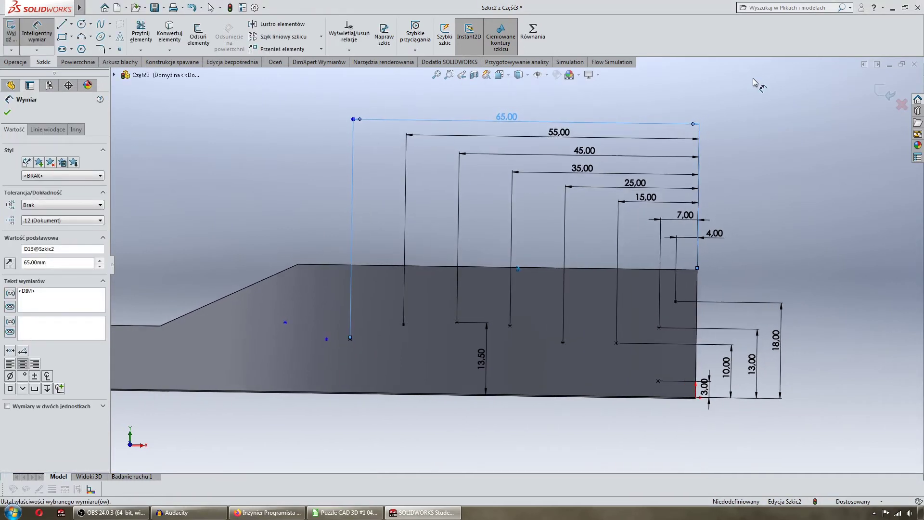
{"action": "key", "text": "Escape"}
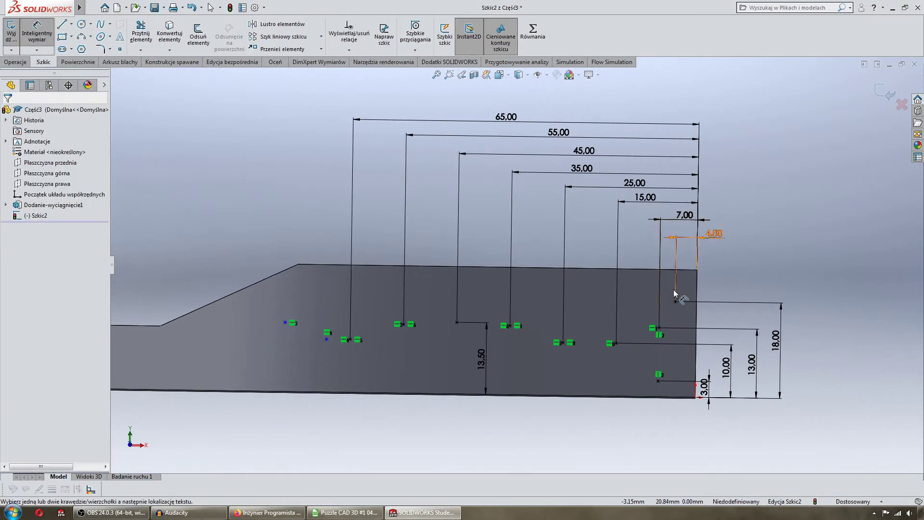
Dimension the next points 75 and 85.5 from the right edge, then view Normal To.
{"action": "left_click", "coordinate": [698, 288]}
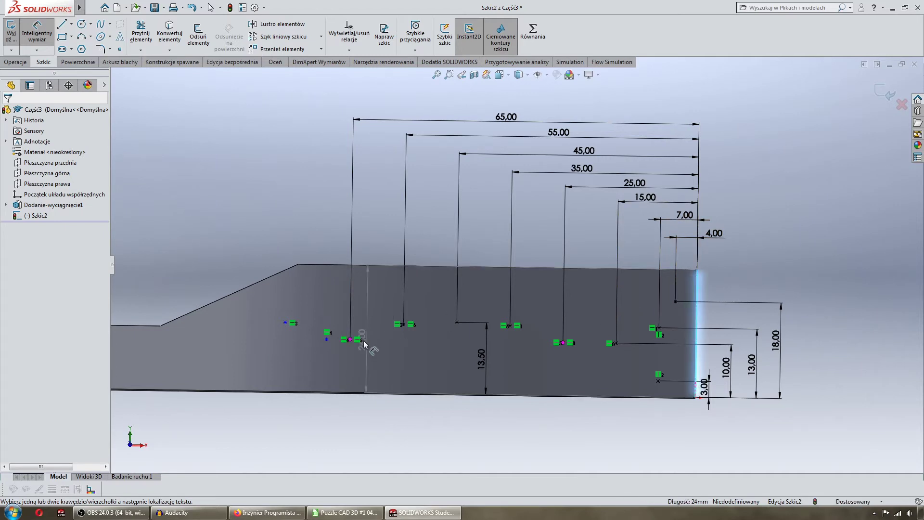
{"action": "left_click", "coordinate": [330, 343]}
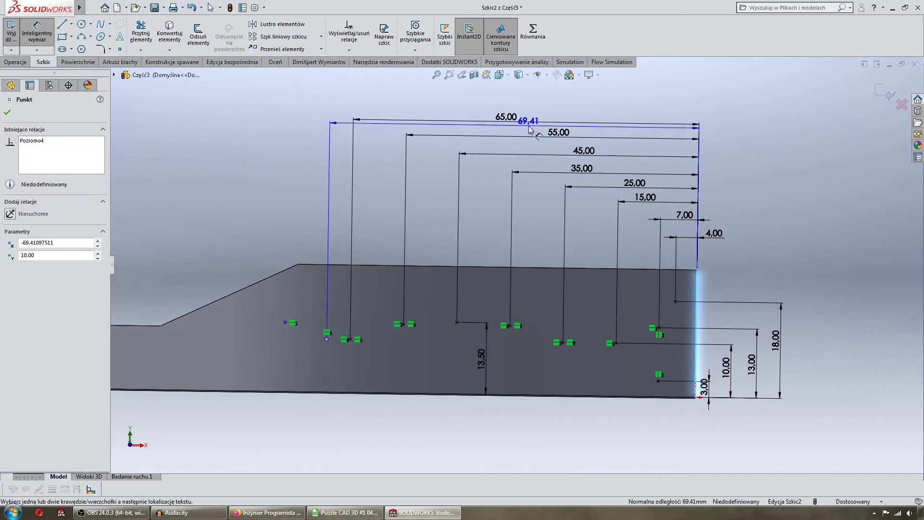
{"action": "left_click", "coordinate": [535, 101]}
{"action": "type", "text": "75"}
{"action": "key", "text": "Return"}
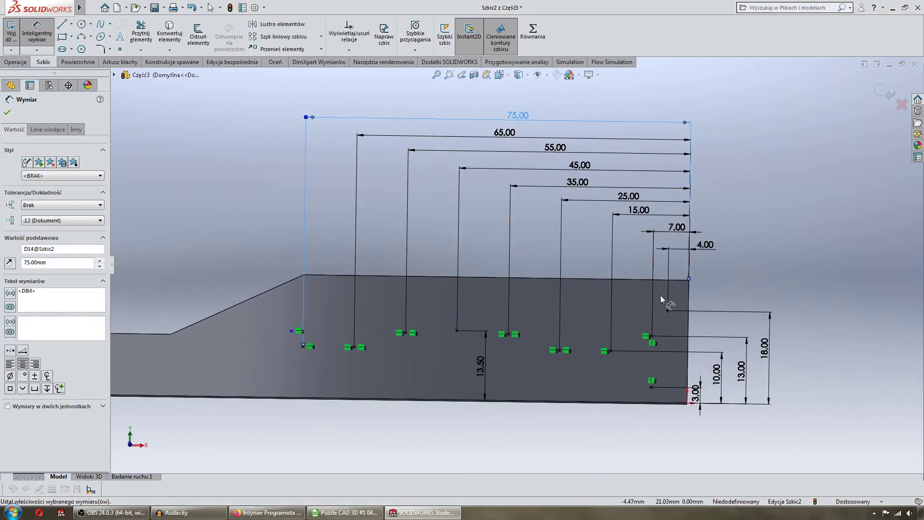
{"action": "key", "text": "Escape"}
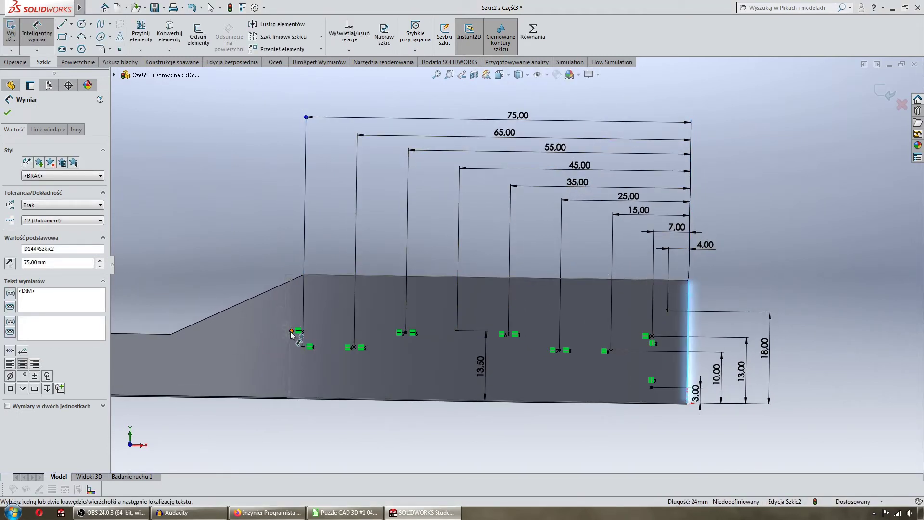
{"action": "left_click", "coordinate": [291, 332]}
{"action": "left_click", "coordinate": [689, 278]}
{"action": "left_click", "coordinate": [584, 107]}
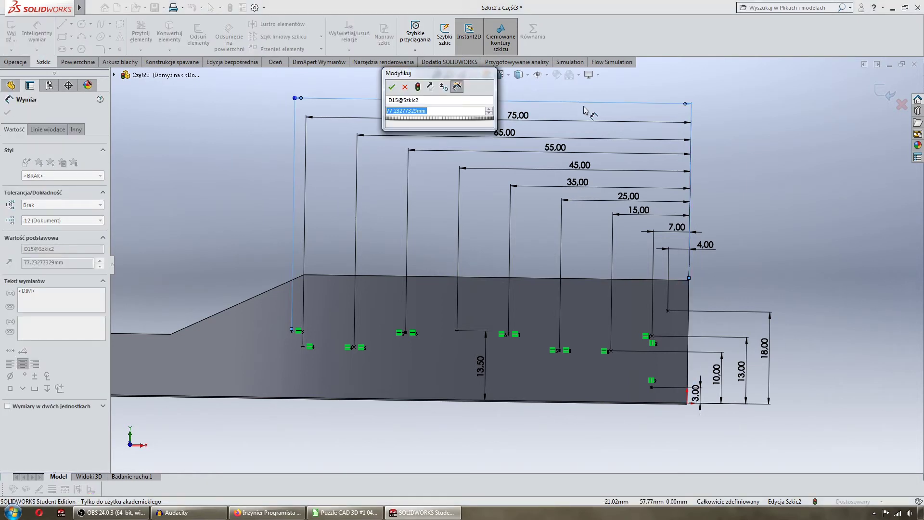
{"action": "type", "text": "85.5"}
{"action": "key", "text": "Return"}
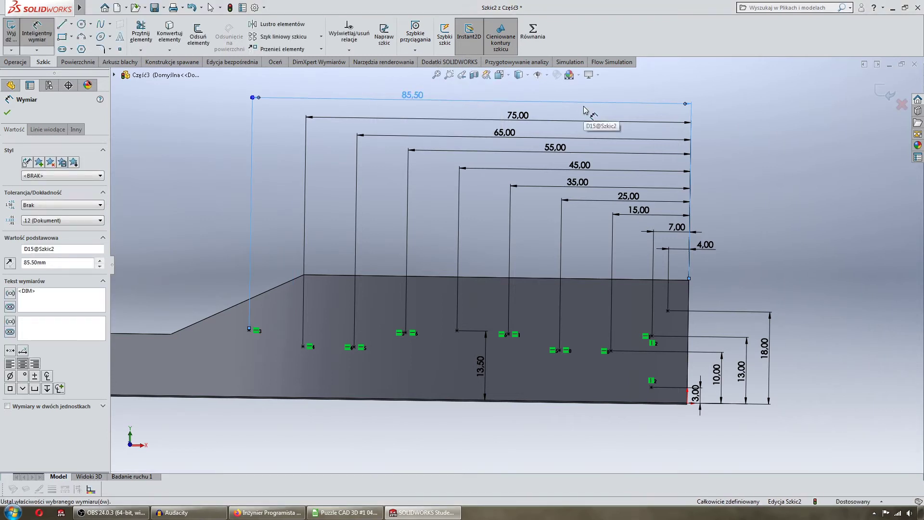
{"action": "key", "text": "Escape"}
{"action": "key", "text": "Escape"}
{"action": "key", "text": "ctrl+8"}
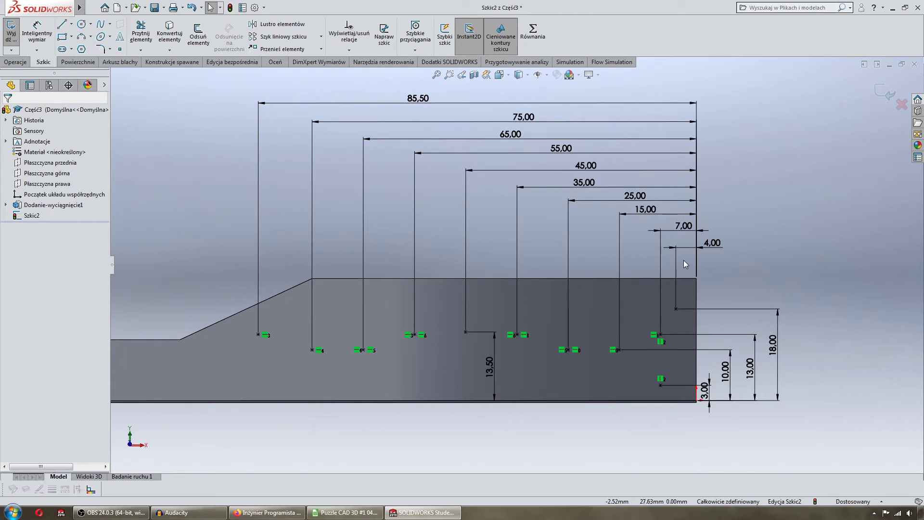
Place three sketch points on the plate's narrow left end.
{"action": "key", "text": "z"}
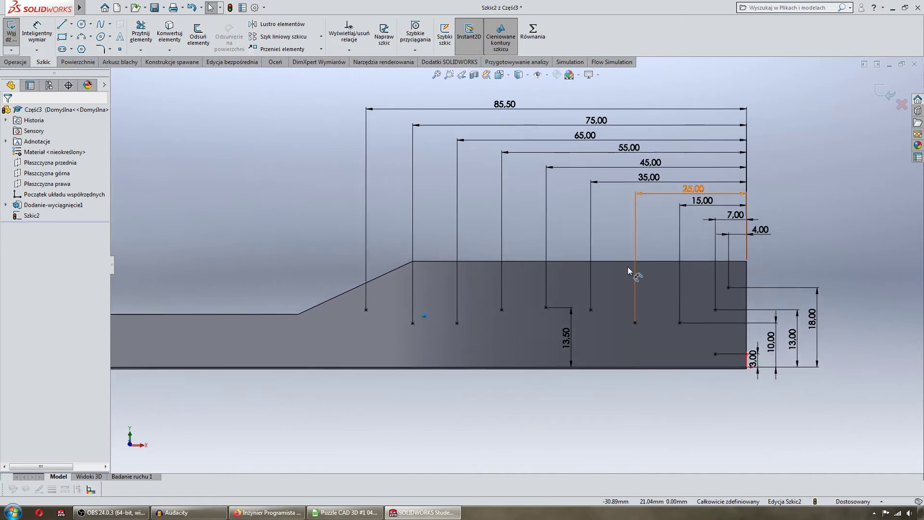
{"action": "scroll", "coordinate": [409, 300], "scroll_direction": "down", "scroll_amount": 3}
{"action": "scroll", "coordinate": [384, 300], "scroll_direction": "up", "scroll_amount": 2}
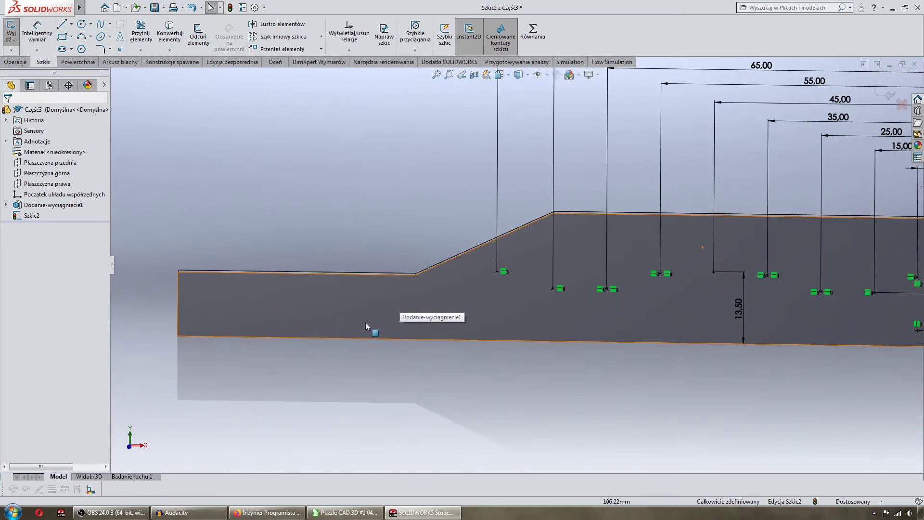
{"action": "scroll", "coordinate": [371, 320], "scroll_direction": "down", "scroll_amount": 3}
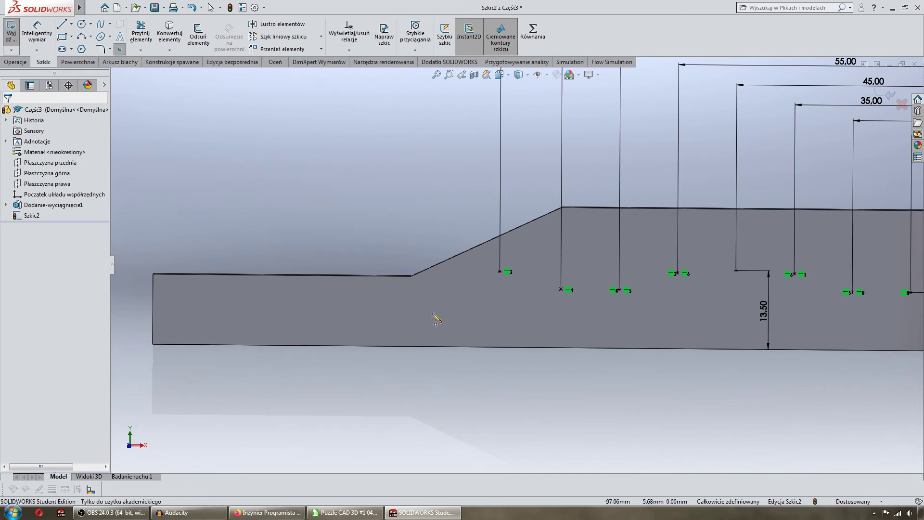
{"action": "left_click", "coordinate": [371, 329]}
{"action": "left_click", "coordinate": [309, 304]}
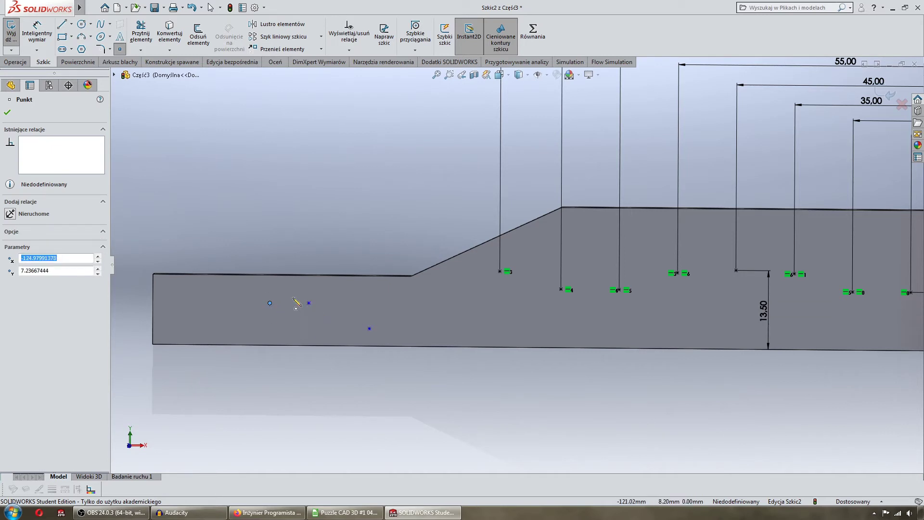
{"action": "left_click", "coordinate": [171, 327]}
{"action": "key", "text": "Escape"}
Dimension one new point 5 above the bottom edge.
{"action": "left_click", "coordinate": [37, 33]}
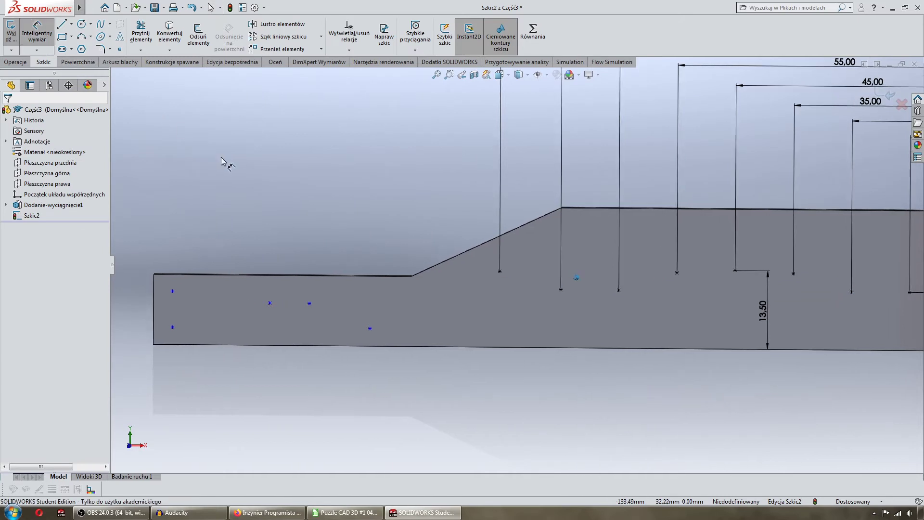
{"action": "key", "text": "f"}
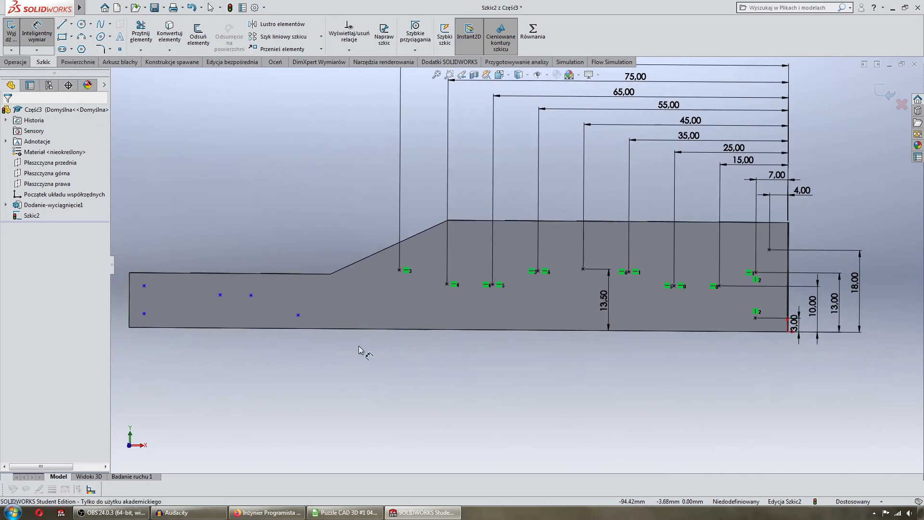
{"action": "left_click", "coordinate": [319, 331]}
{"action": "left_click", "coordinate": [298, 315]}
{"action": "left_click", "coordinate": [331, 342]}
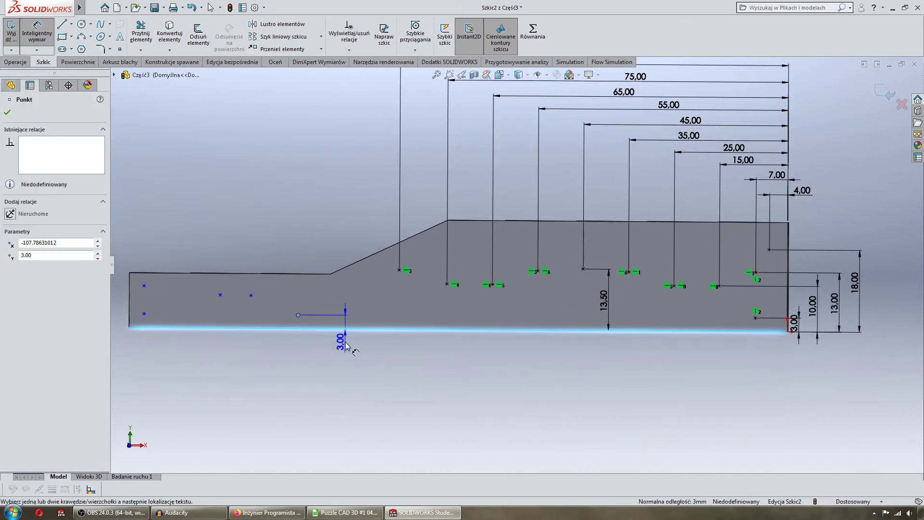
{"action": "type", "text": "5"}
{"action": "key", "text": "Return"}
{"action": "key", "text": "Escape"}
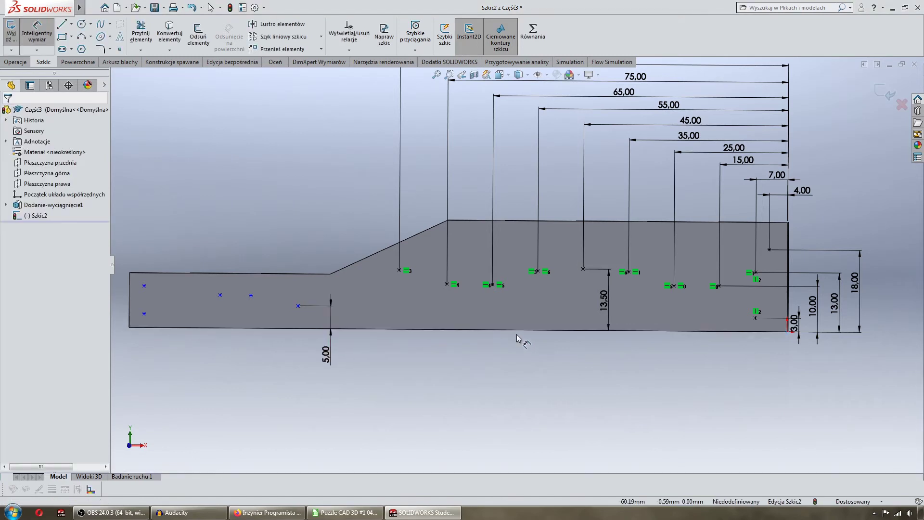
Make two points horizontal and dimension them 7 above the bottom edge.
{"action": "left_click", "coordinate": [220, 295]}
{"action": "left_click", "coordinate": [251, 295], "text": "ctrl"}
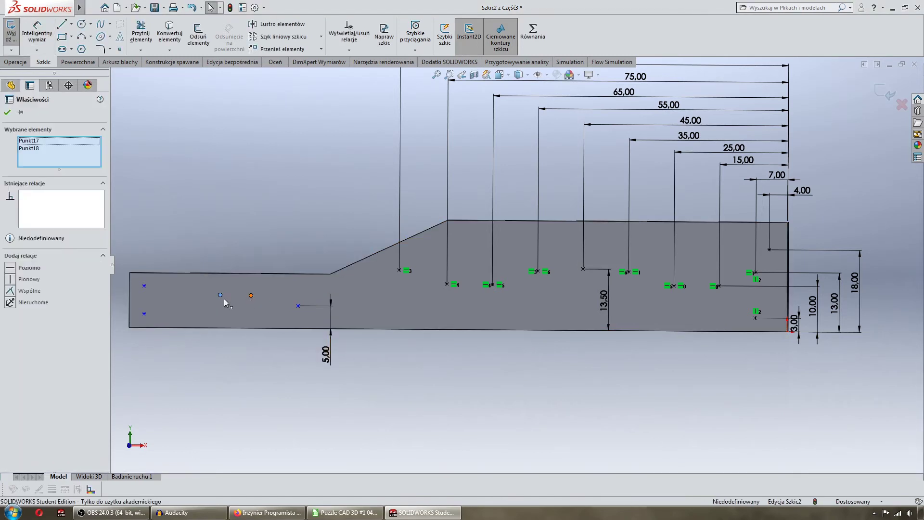
{"action": "left_click", "coordinate": [13, 267]}
{"action": "left_click", "coordinate": [214, 216]}
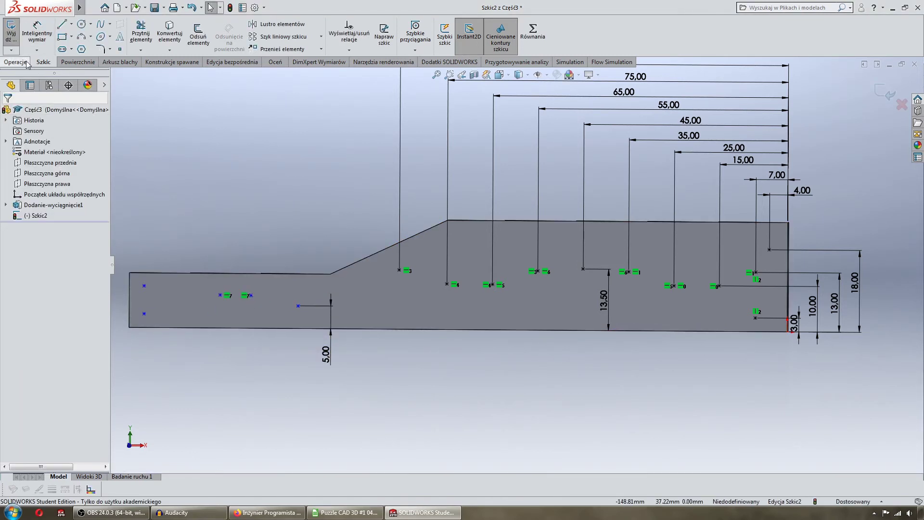
{"action": "left_click", "coordinate": [38, 33]}
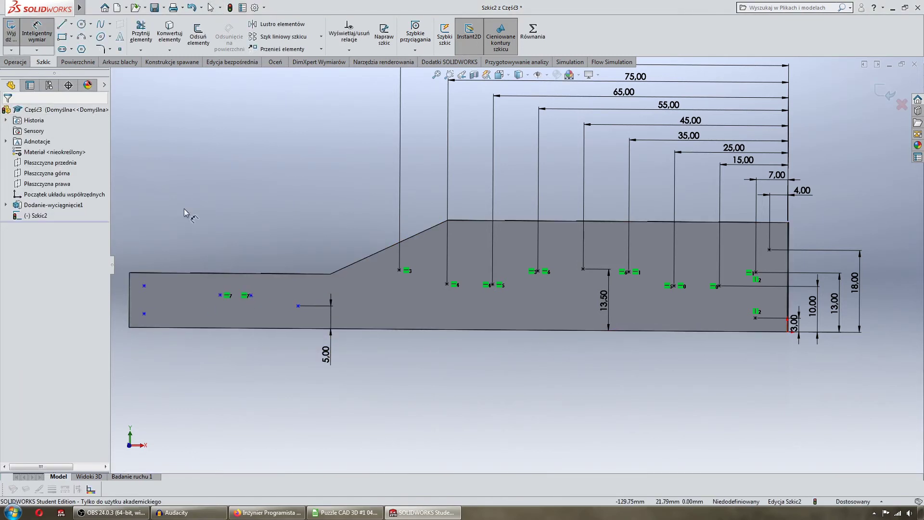
{"action": "left_click", "coordinate": [251, 296]}
{"action": "left_click", "coordinate": [359, 328]}
{"action": "left_click", "coordinate": [366, 308]}
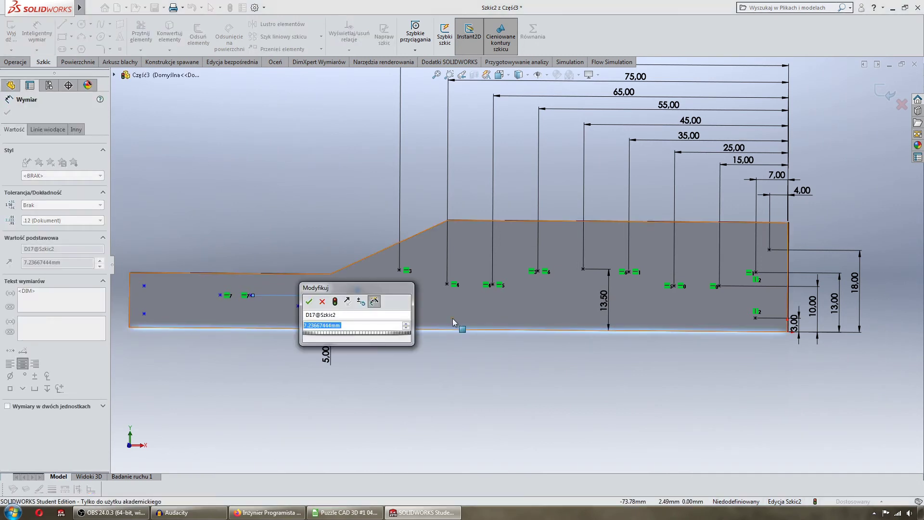
{"action": "type", "text": "7"}
{"action": "key", "text": "Return"}
{"action": "key", "text": "Escape"}
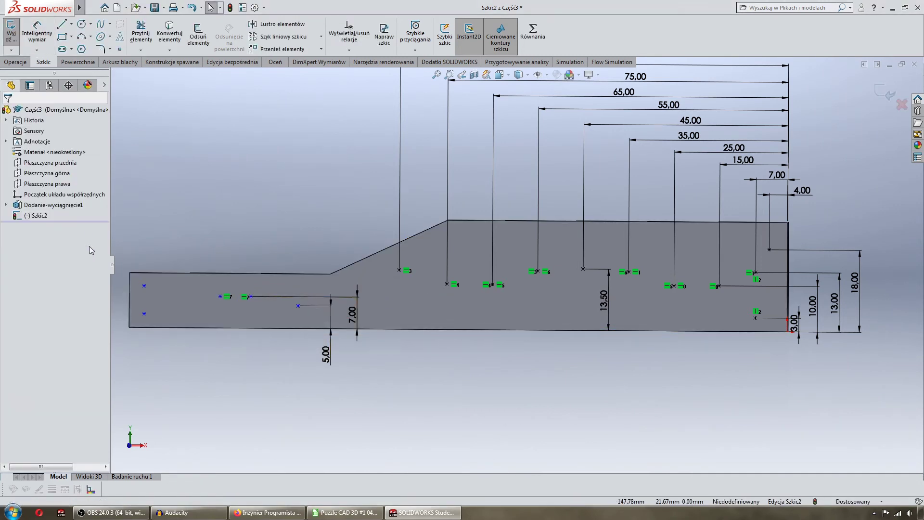
{"action": "scroll", "coordinate": [216, 313], "scroll_direction": "down", "scroll_amount": 2}
Dimension the lower-left point 3.00 above the bottom edge.
{"action": "key", "text": "d"}
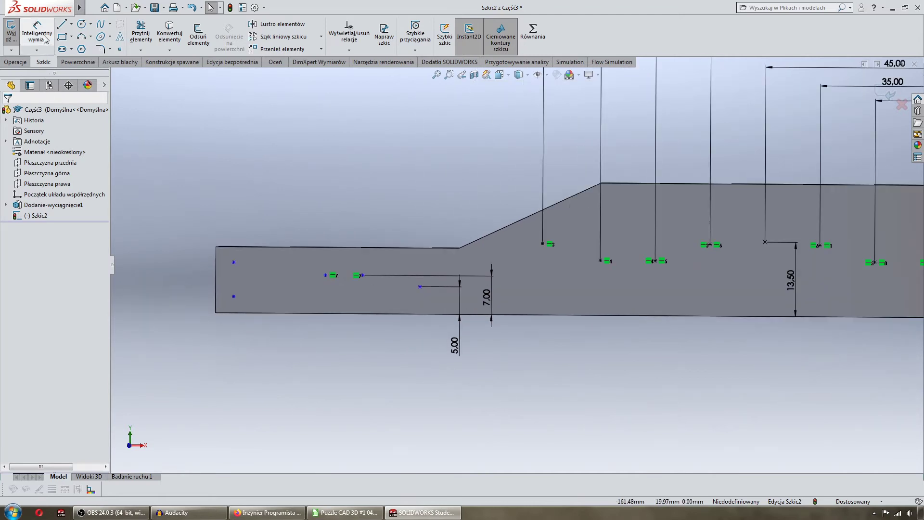
{"action": "key", "text": "Escape"}
{"action": "left_click", "coordinate": [233, 296]}
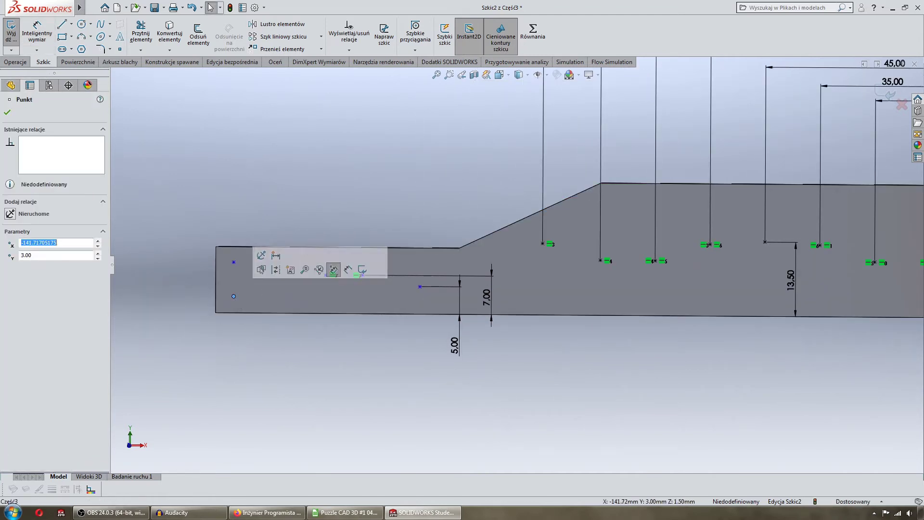
{"action": "left_click", "coordinate": [233, 262], "text": "ctrl"}
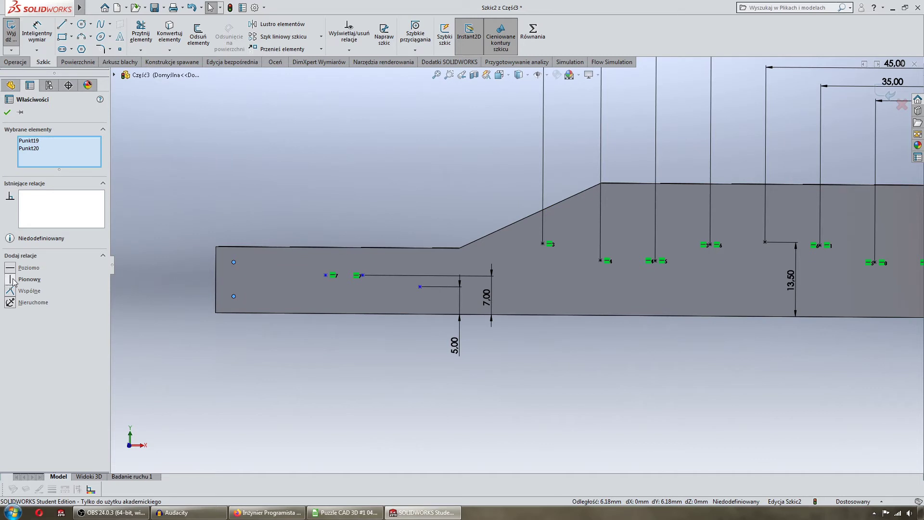
{"action": "key", "text": "Escape"}
{"action": "key", "text": "d"}
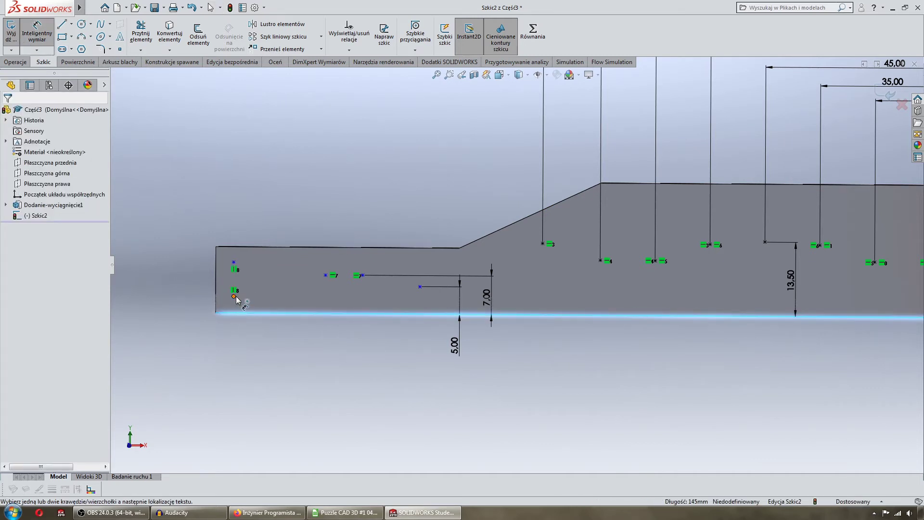
{"action": "left_click", "coordinate": [234, 296]}
{"action": "left_click", "coordinate": [186, 301]}
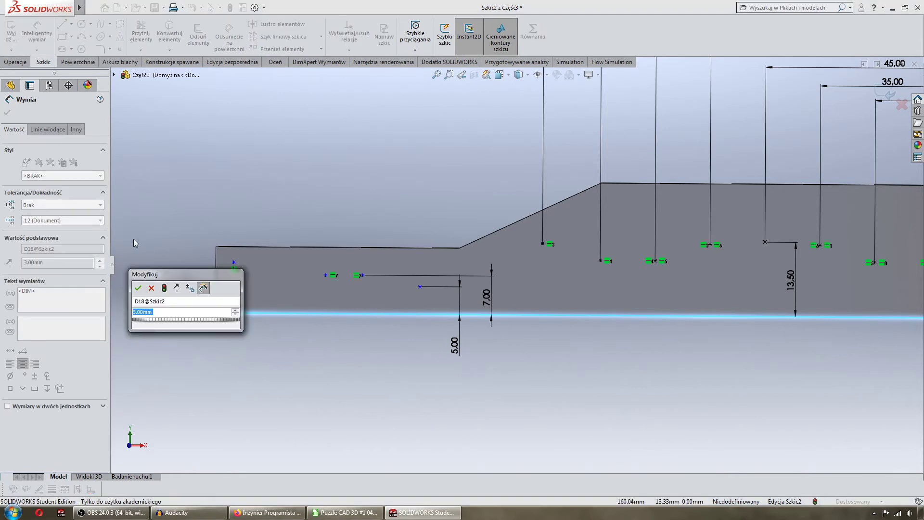
{"action": "left_click", "coordinate": [142, 290]}
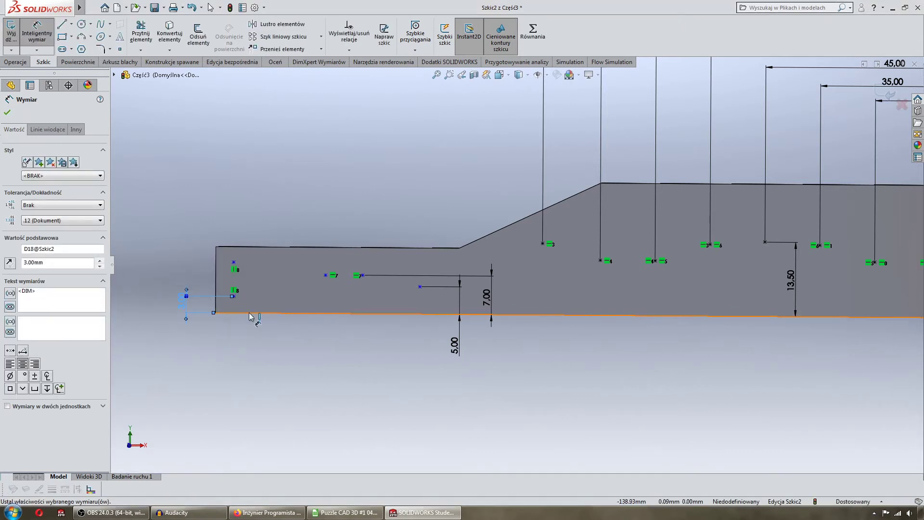
Dimension the upper-left point 9 above the bottom edge.
{"action": "left_click", "coordinate": [251, 313]}
{"action": "left_click", "coordinate": [233, 262]}
{"action": "left_click", "coordinate": [145, 266]}
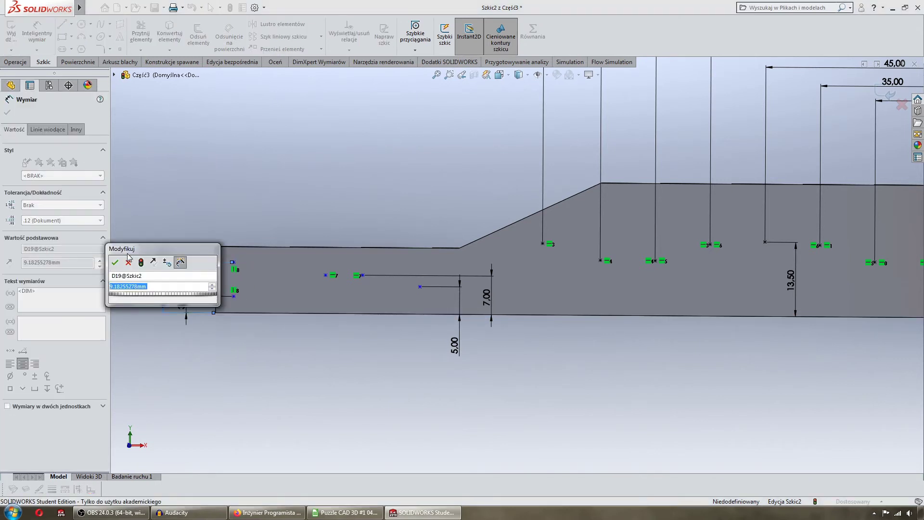
{"action": "type", "text": "9"}
{"action": "key", "text": "Return"}
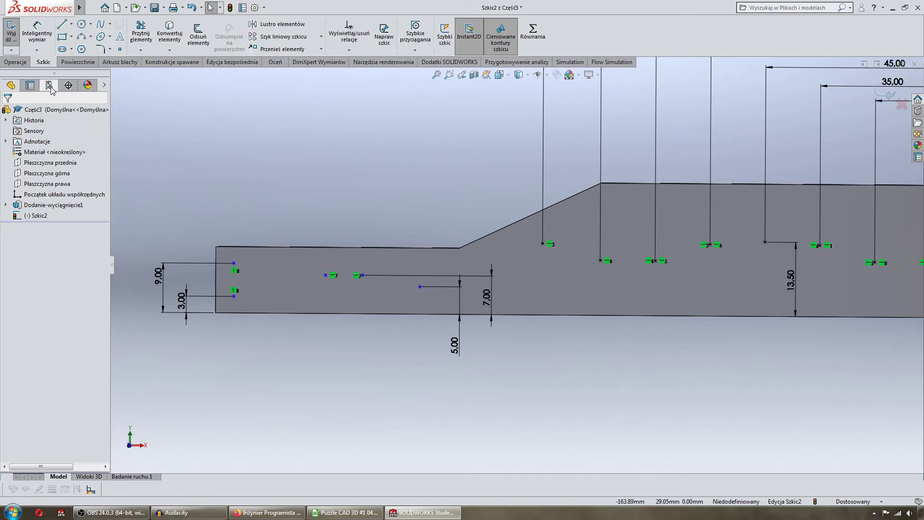
Dimension the upper-left hole point 5 from the plate's left edge.
{"action": "key", "text": "Return"}
{"action": "left_click", "coordinate": [217, 276]}
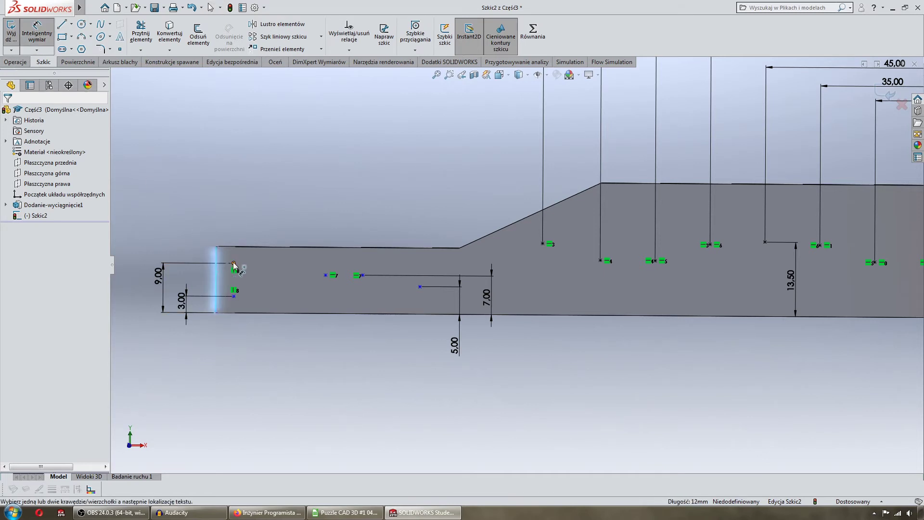
{"action": "left_click", "coordinate": [234, 262]}
{"action": "left_click", "coordinate": [168, 219]}
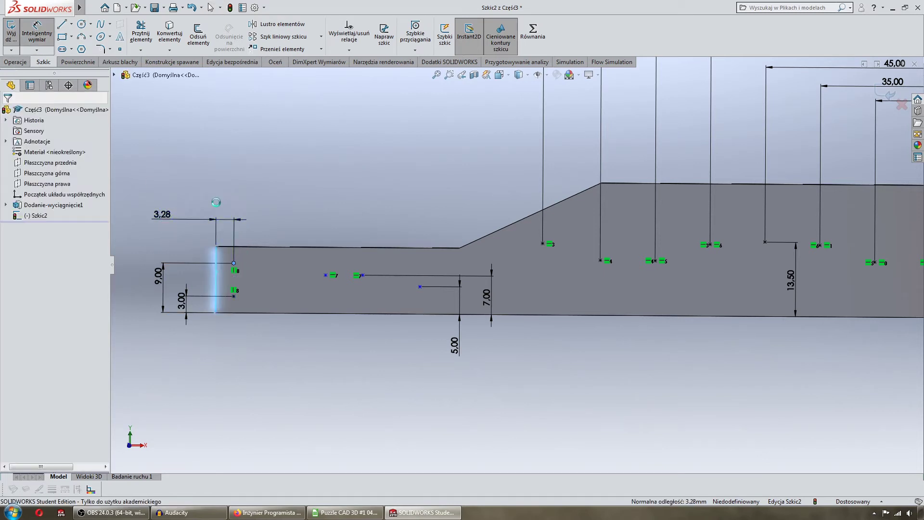
{"action": "key", "text": "Return"}
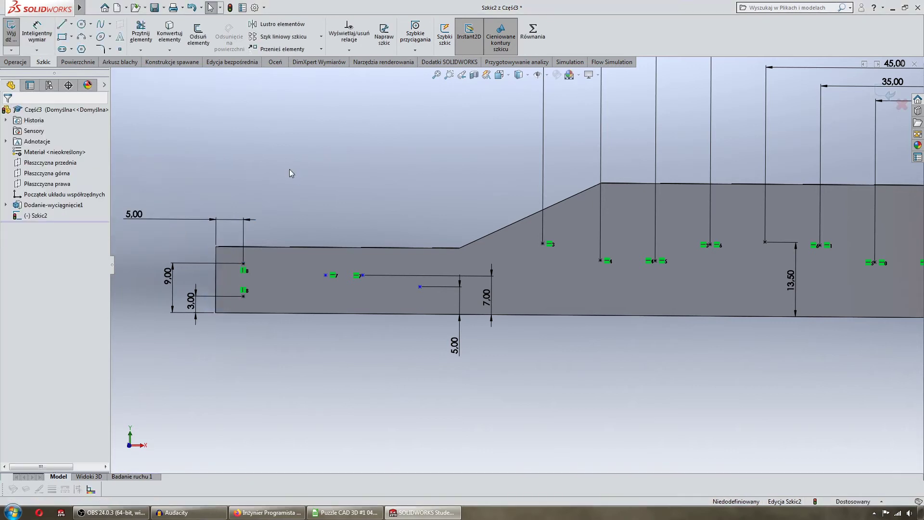
{"action": "middle_click_drag", "start_coordinate": [235, 122], "coordinate": [192, 132], "text": "ctrl"}
Dimension the first lower-row hole point 108 from the right edge.
{"action": "left_click", "coordinate": [37, 34]}
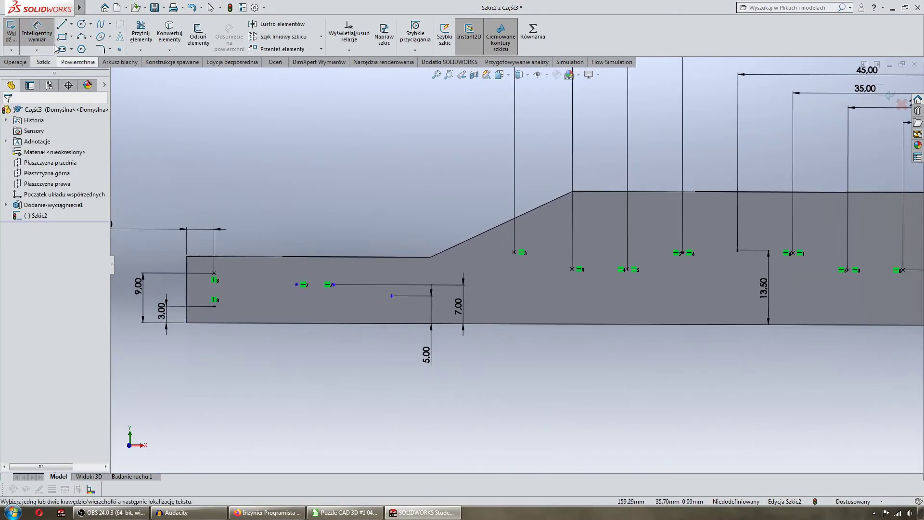
{"action": "scroll", "coordinate": [490, 288], "scroll_direction": "up", "scroll_amount": 3}
{"action": "left_click", "coordinate": [728, 289]}
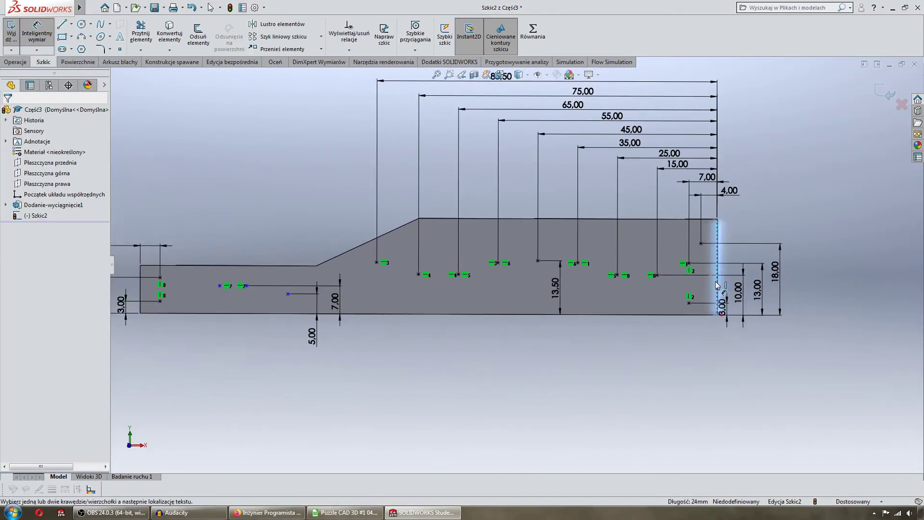
{"action": "left_click", "coordinate": [293, 294]}
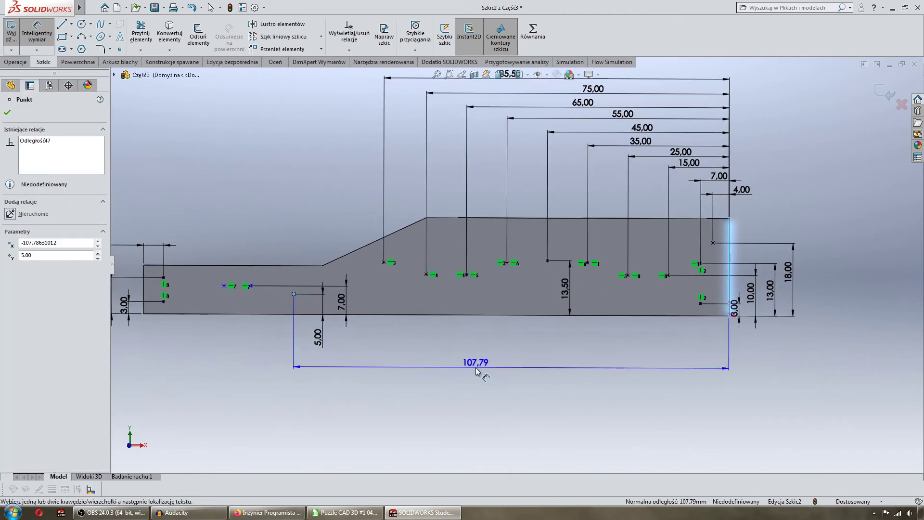
{"action": "left_click", "coordinate": [477, 371]}
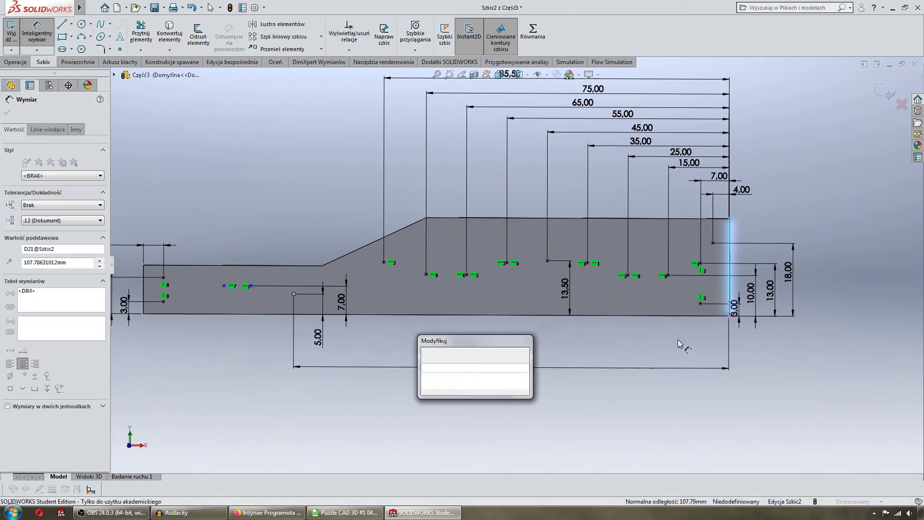
{"action": "type", "text": "10"}
{"action": "key", "text": "Return"}
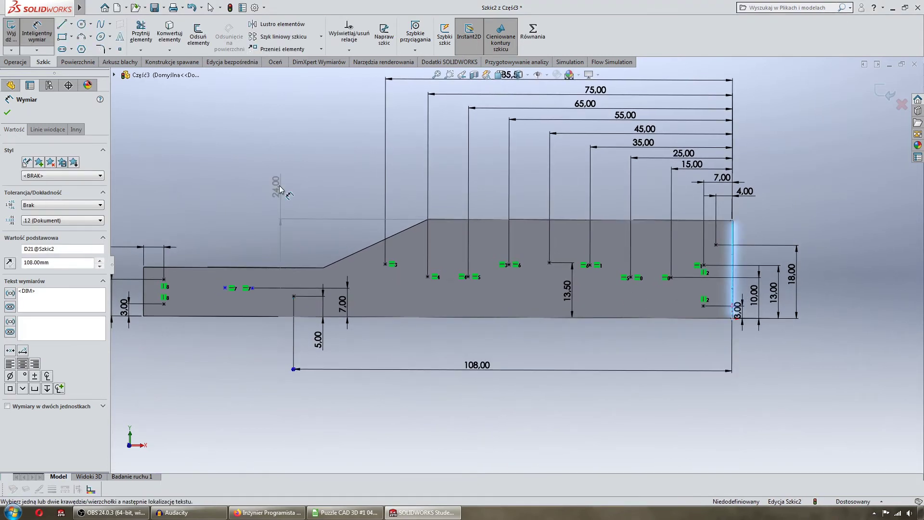
{"action": "left_click", "coordinate": [241, 192]}
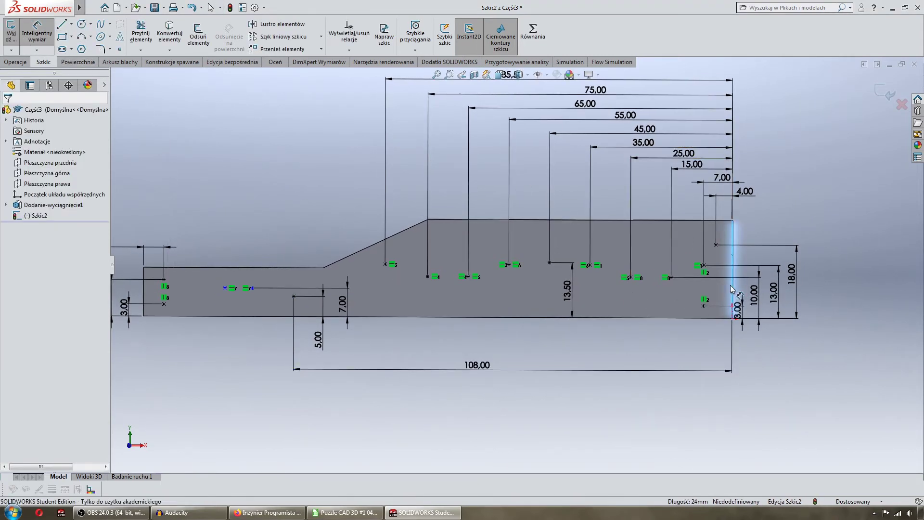
Dimension the remaining lower-row points 116 and 126 from the right edge, then return to front view.
{"action": "left_click", "coordinate": [251, 288]}
{"action": "left_click", "coordinate": [474, 399]}
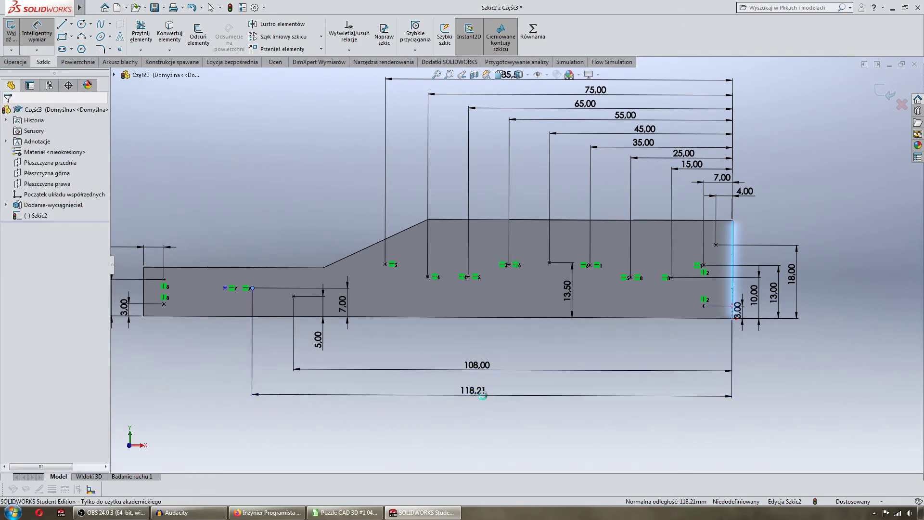
{"action": "type", "text": "116"}
{"action": "key", "text": "Return"}
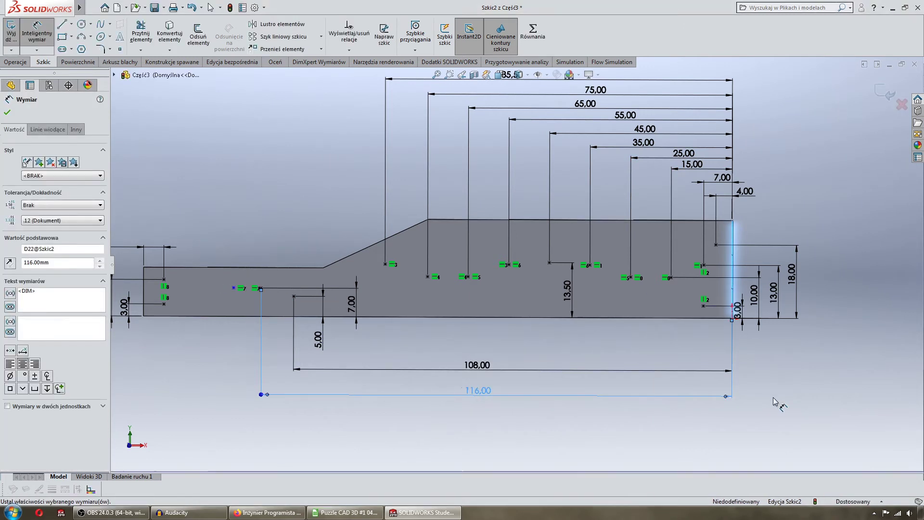
{"action": "left_click", "coordinate": [733, 291]}
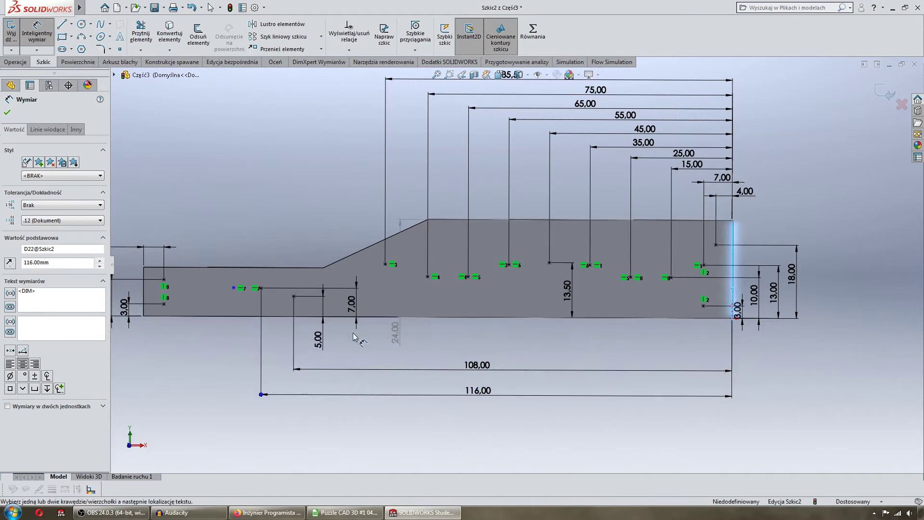
{"action": "left_click", "coordinate": [233, 288]}
{"action": "left_click", "coordinate": [419, 426]}
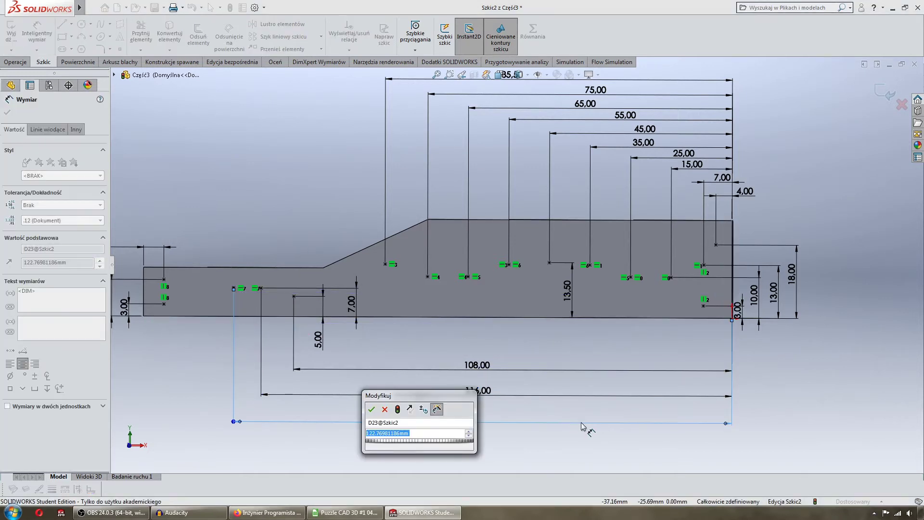
{"action": "type", "text": "1"}
{"action": "key", "text": "Return"}
{"action": "key", "text": "Escape"}
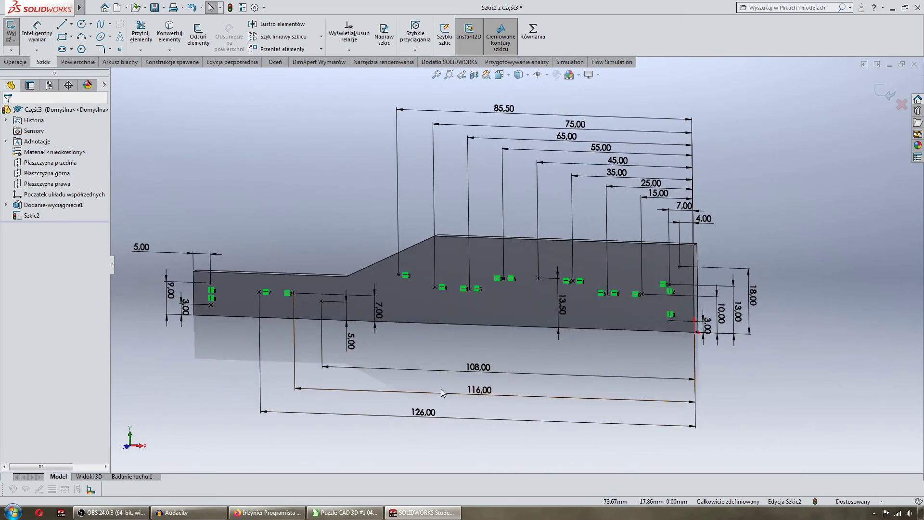
{"action": "key", "text": "ctrl+8"}
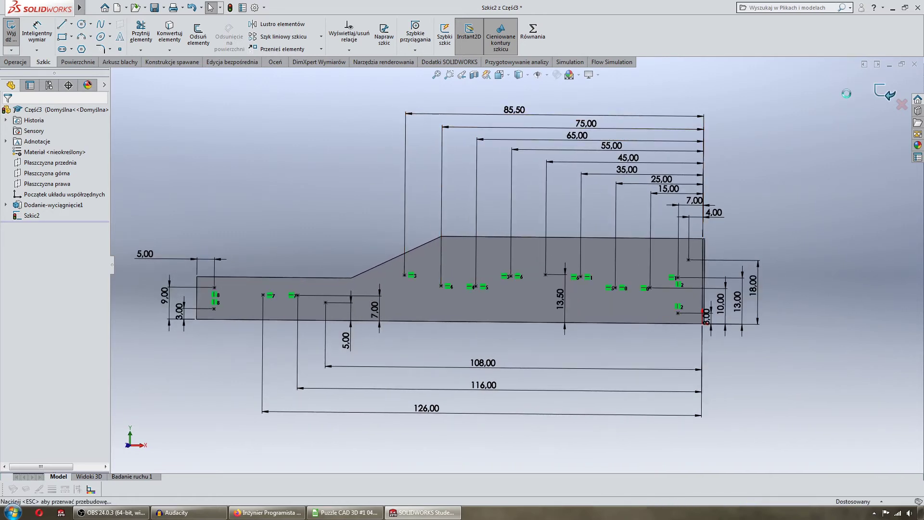
Exit the sketch and start a straight-type Hole Wizard hole.
{"action": "left_click", "coordinate": [885, 92]}
{"action": "left_click", "coordinate": [256, 32]}
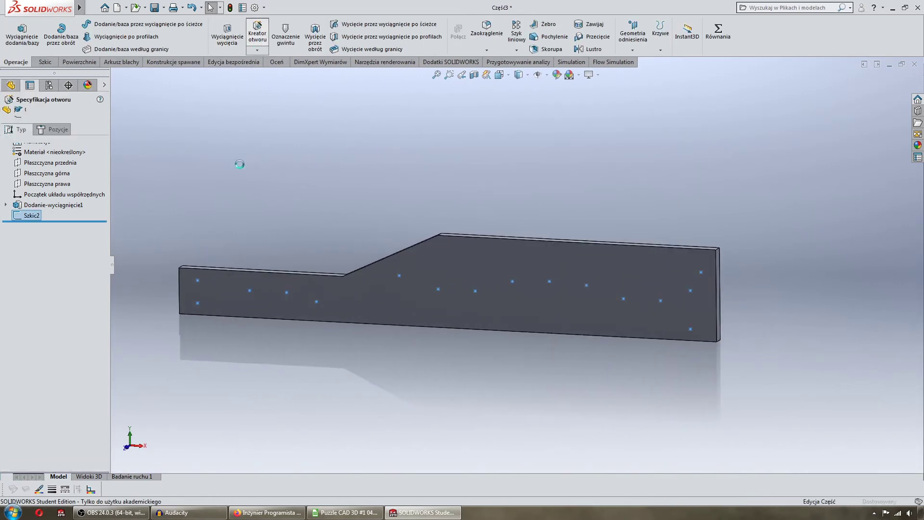
{"action": "left_click", "coordinate": [68, 215]}
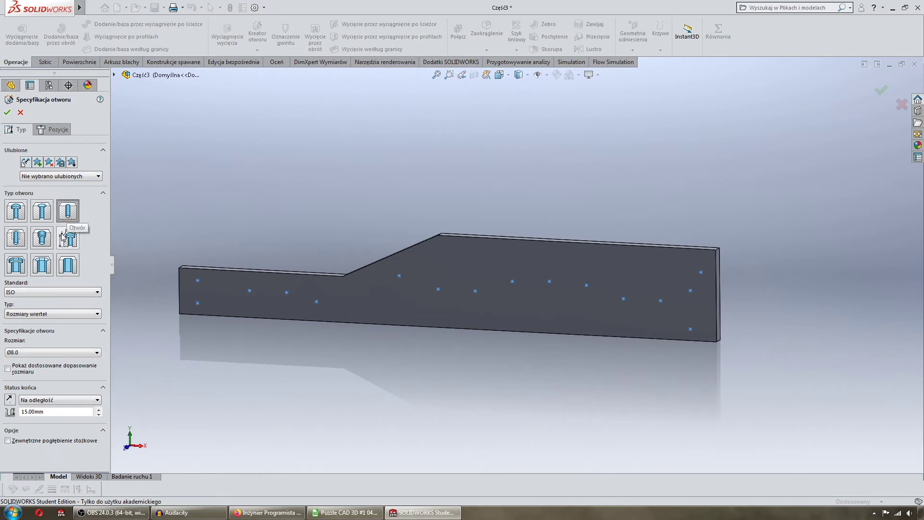
Set the hole to ISO drill size Ø3.4 with a Through All end condition.
{"action": "left_click", "coordinate": [33, 352]}
{"action": "scroll", "coordinate": [51, 404], "scroll_direction": "up", "scroll_amount": 3}
{"action": "scroll", "coordinate": [51, 405], "scroll_direction": "up", "scroll_amount": 3}
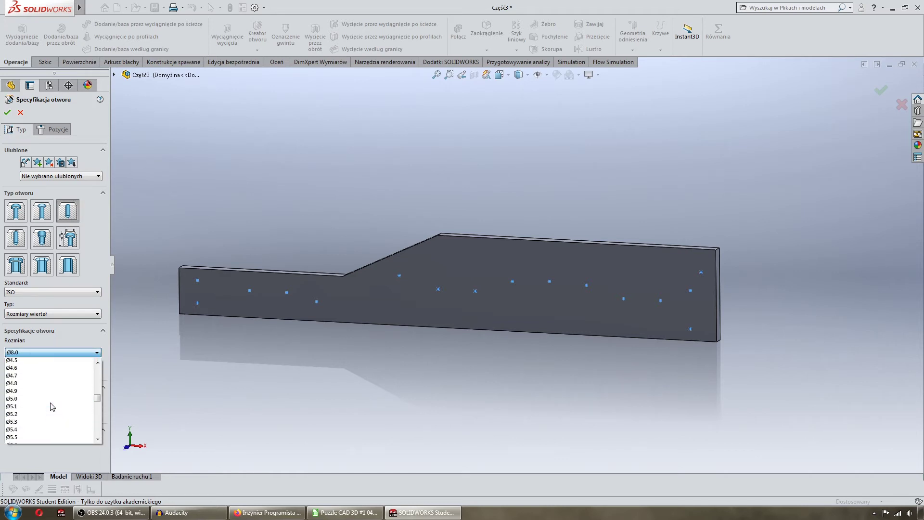
{"action": "scroll", "coordinate": [53, 407], "scroll_direction": "up", "scroll_amount": 3}
{"action": "scroll", "coordinate": [50, 407], "scroll_direction": "down", "scroll_amount": 2}
{"action": "scroll", "coordinate": [44, 411], "scroll_direction": "down", "scroll_amount": 2}
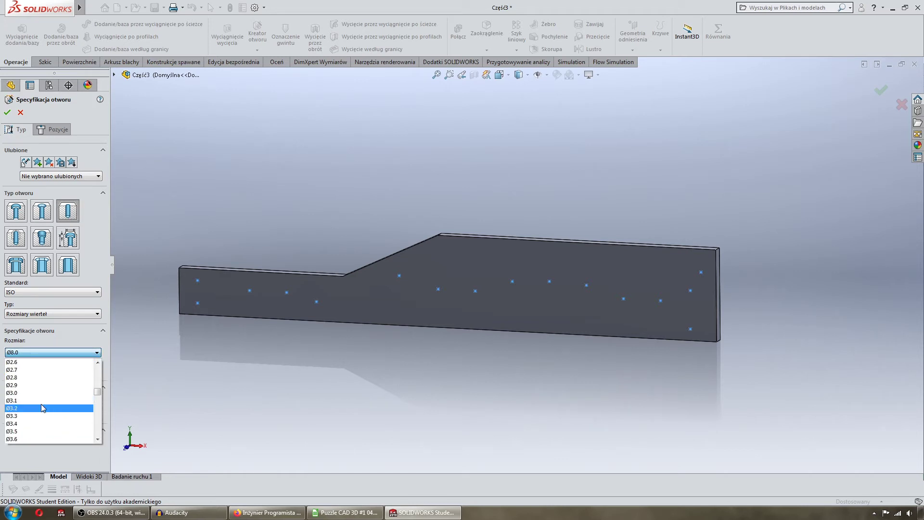
{"action": "left_click", "coordinate": [33, 422]}
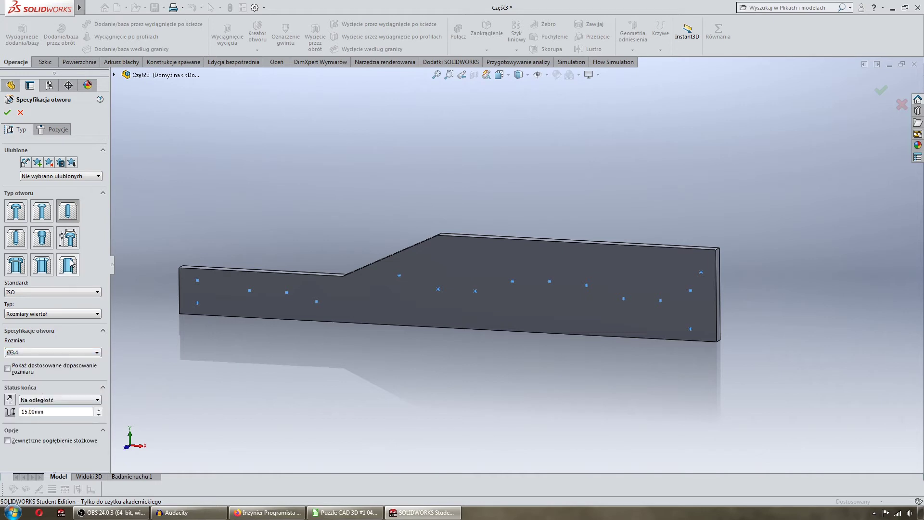
{"action": "left_click", "coordinate": [32, 403]}
{"action": "left_click", "coordinate": [54, 415]}
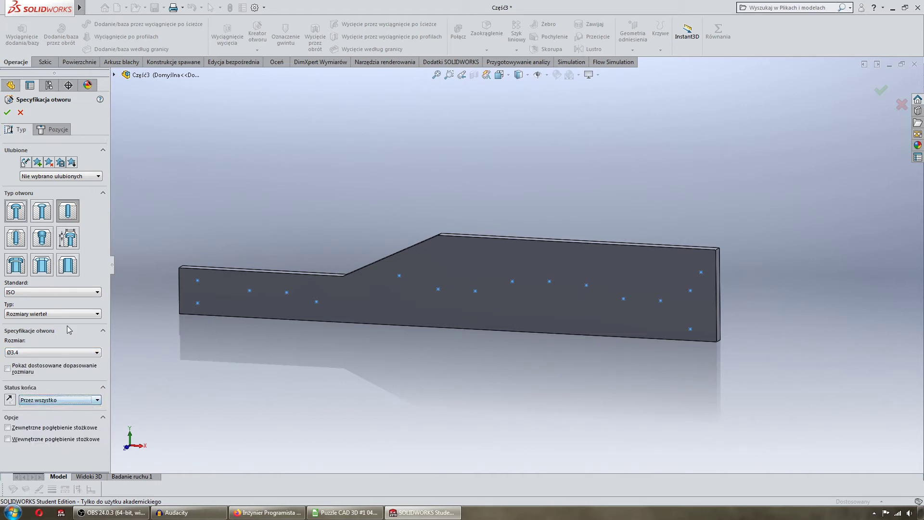
Place Ø3.4 hole positions along the plate's left end and raised section.
{"action": "left_click", "coordinate": [53, 129]}
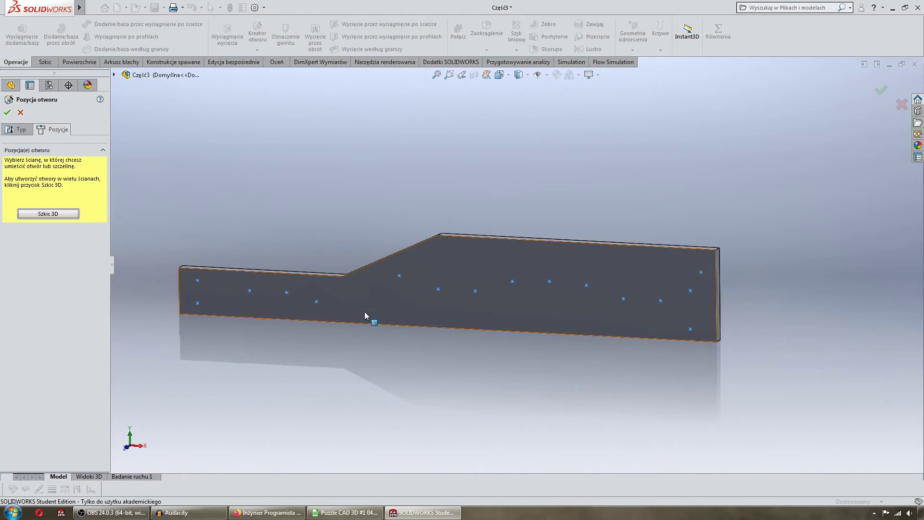
{"action": "left_click", "coordinate": [198, 302]}
{"action": "left_click", "coordinate": [197, 280]}
{"action": "left_click", "coordinate": [241, 310]}
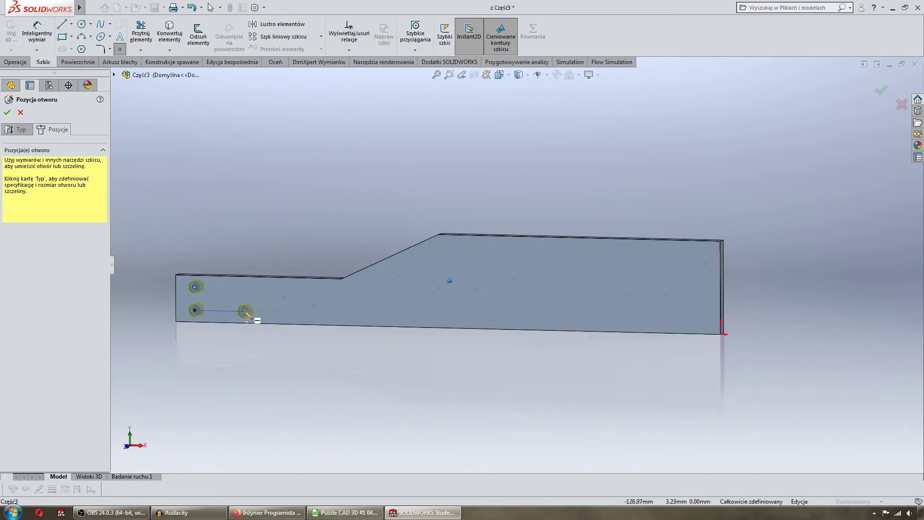
{"action": "mouse_move", "coordinate": [244, 316]}
{"action": "middle_mouse_down"}
{"action": "mouse_move", "coordinate": [243, 306]}
{"action": "mouse_move", "coordinate": [295, 351]}
{"action": "mouse_move", "coordinate": [298, 334]}
{"action": "middle_mouse_up"}
{"action": "left_click", "coordinate": [282, 306]}
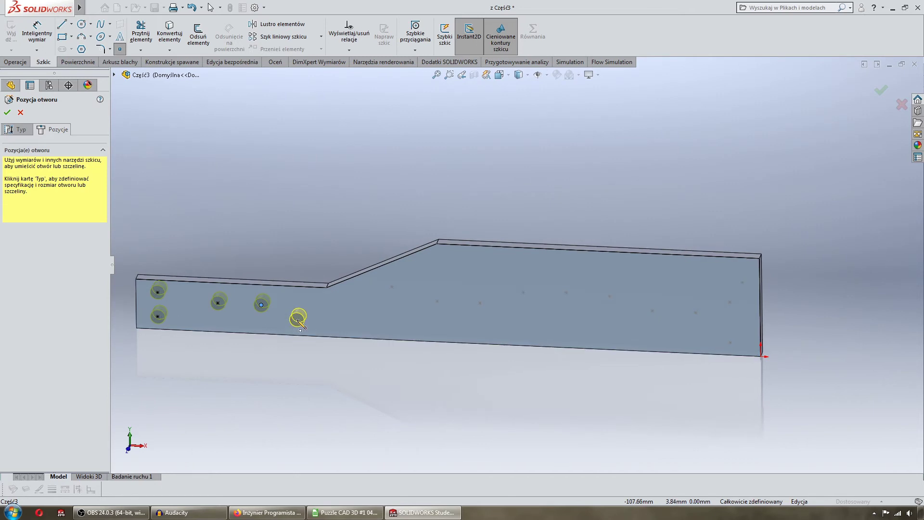
{"action": "left_click", "coordinate": [295, 315]}
{"action": "left_click", "coordinate": [391, 288]}
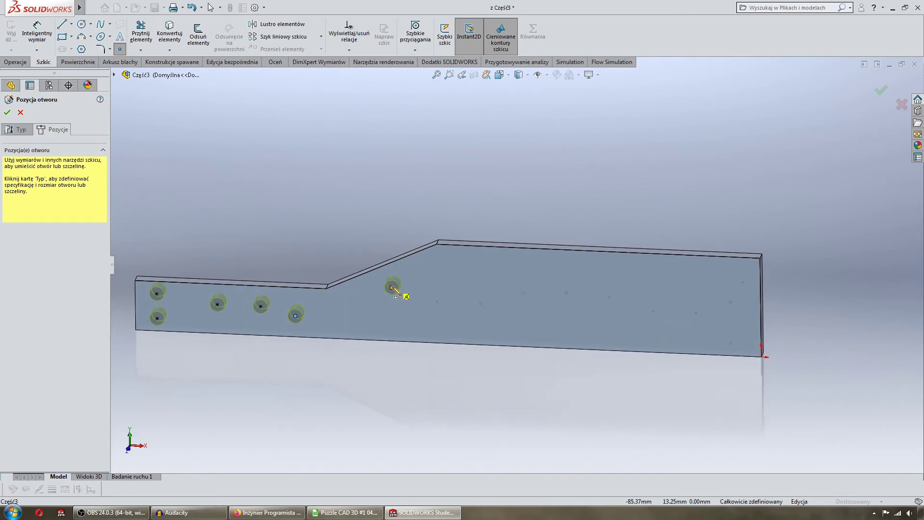
{"action": "left_click", "coordinate": [437, 302]}
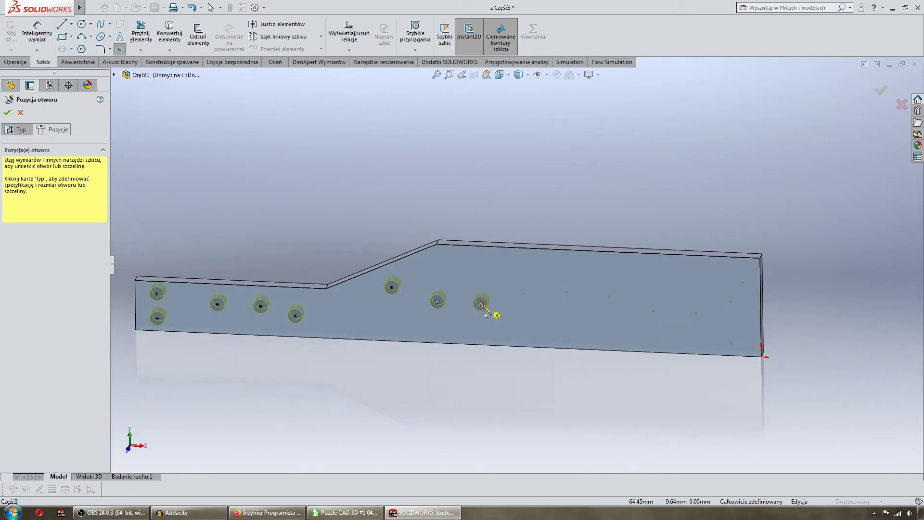
{"action": "left_click", "coordinate": [480, 303]}
Place the remaining hole positions toward the right end and bottom-right corner.
{"action": "left_click", "coordinate": [523, 292]}
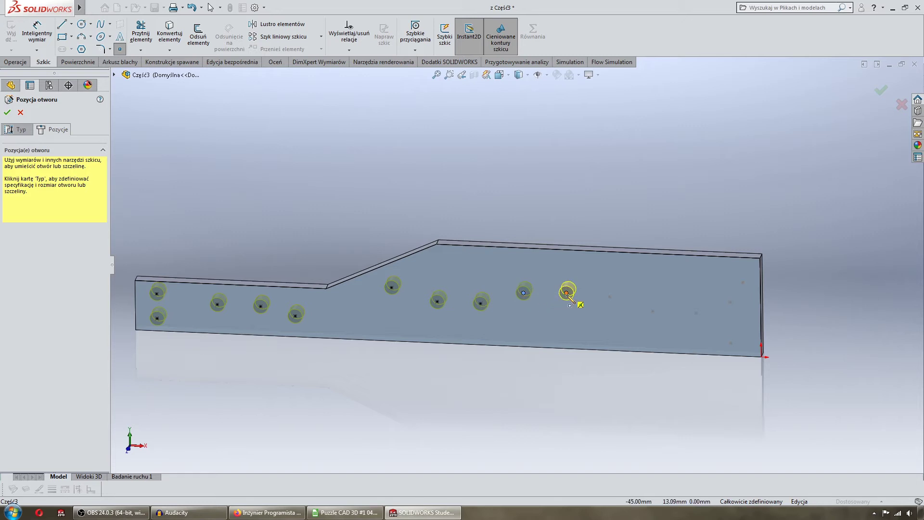
{"action": "left_click", "coordinate": [567, 292]}
{"action": "left_click", "coordinate": [610, 297]}
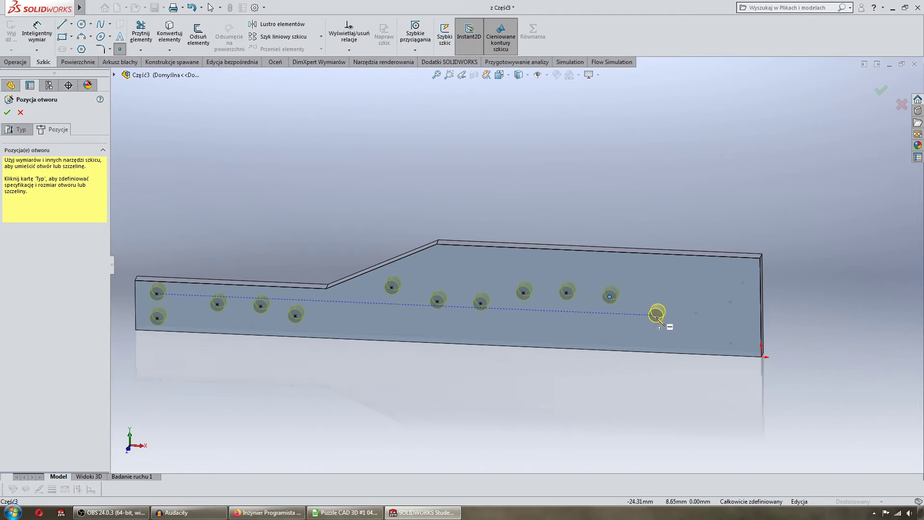
{"action": "left_click", "coordinate": [653, 311]}
{"action": "left_click", "coordinate": [696, 313]}
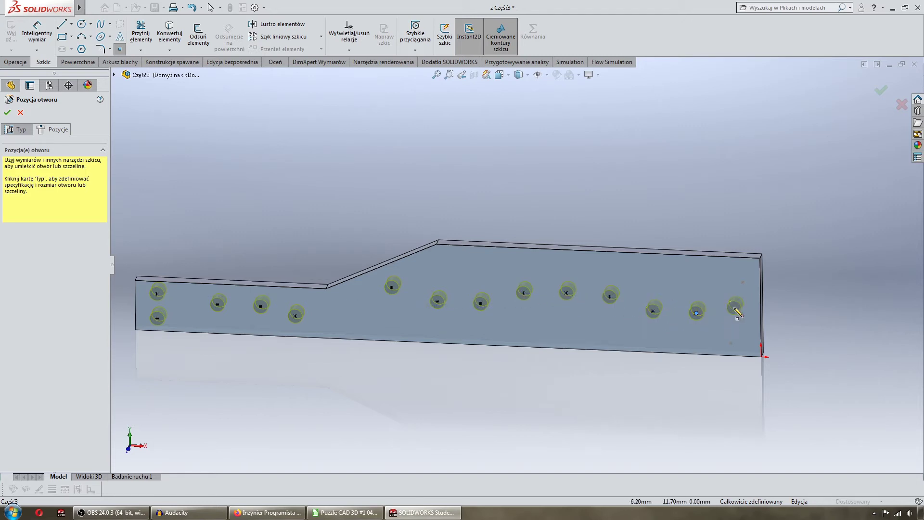
{"action": "left_click", "coordinate": [731, 302]}
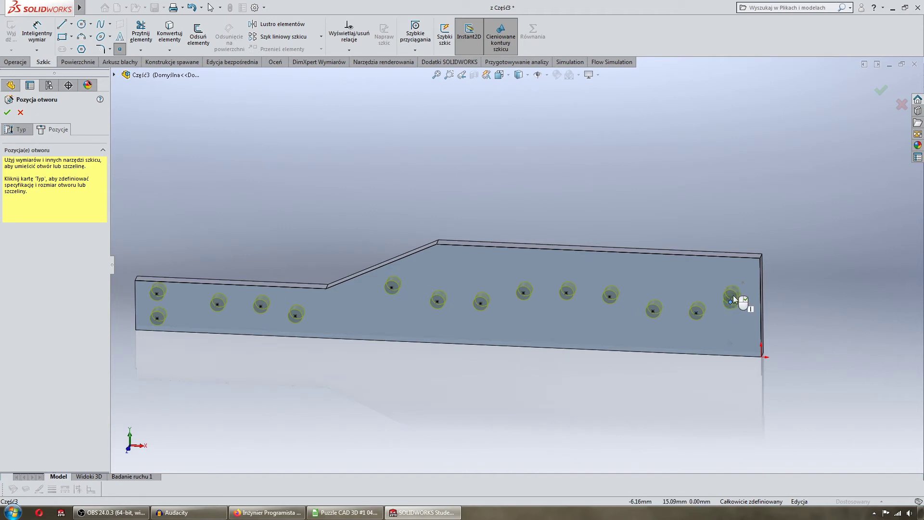
{"action": "left_click", "coordinate": [743, 282]}
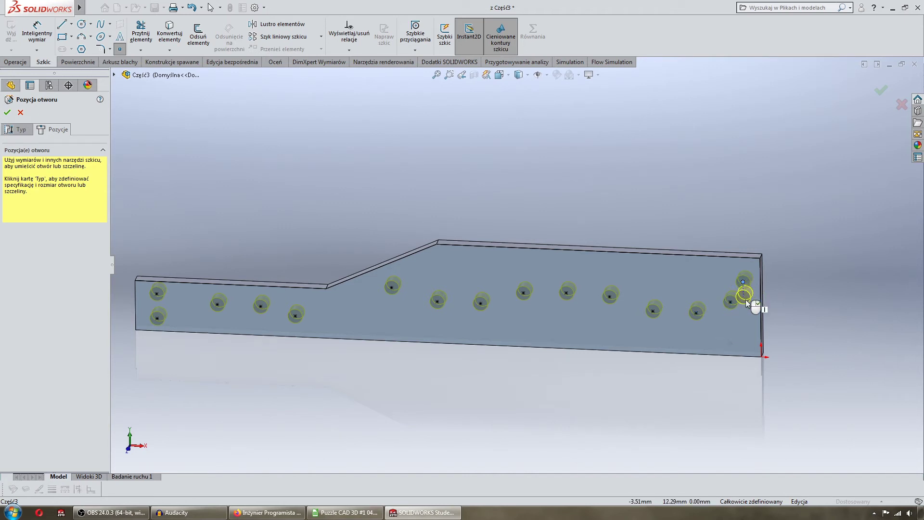
{"action": "left_click", "coordinate": [731, 343]}
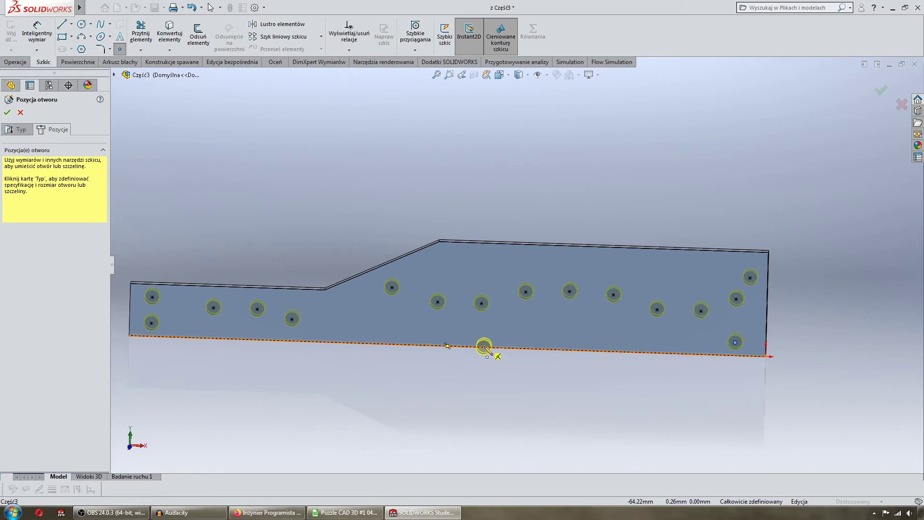
Inspect the hole positions from several views and create the Ø3.4 holes.
{"action": "middle_click_drag", "start_coordinate": [485, 346], "coordinate": [635, 380]}
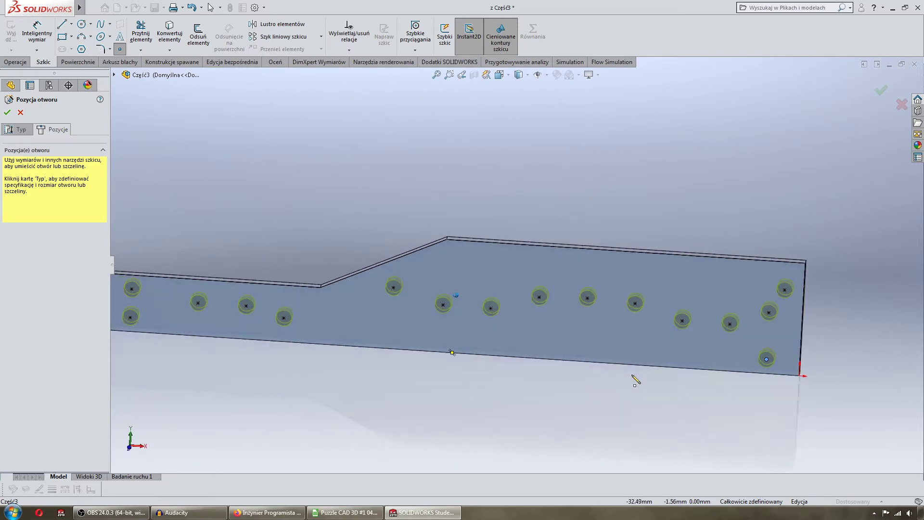
{"action": "key", "text": "ctrl+8"}
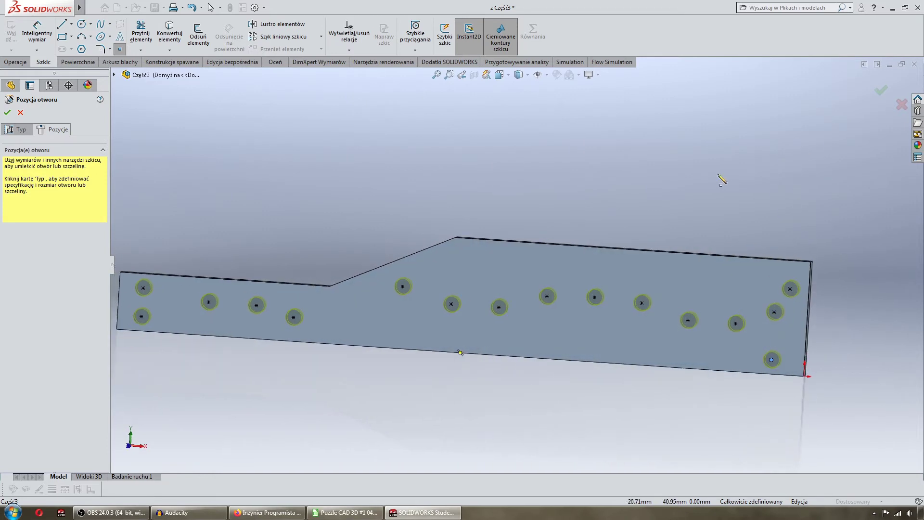
{"action": "middle_click_drag", "start_coordinate": [720, 179], "coordinate": [540, 215]}
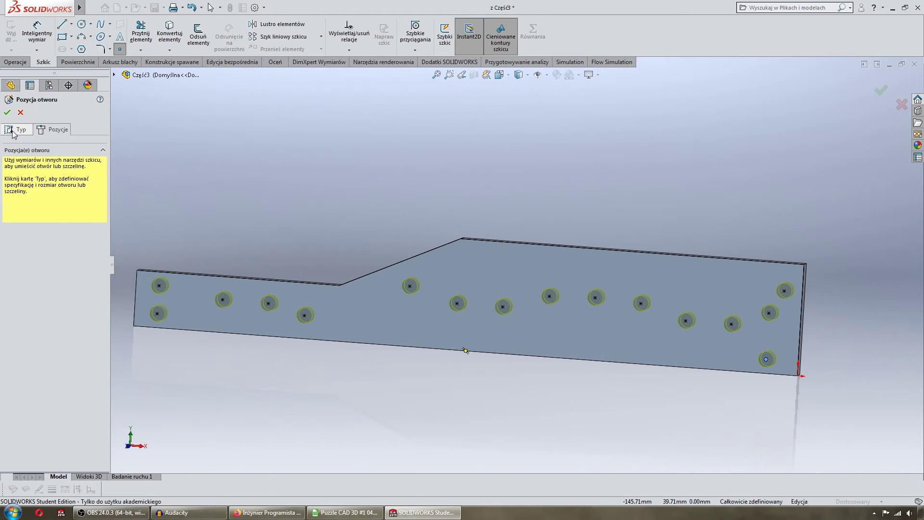
{"action": "middle_click_drag", "start_coordinate": [602, 115], "coordinate": [604, 140]}
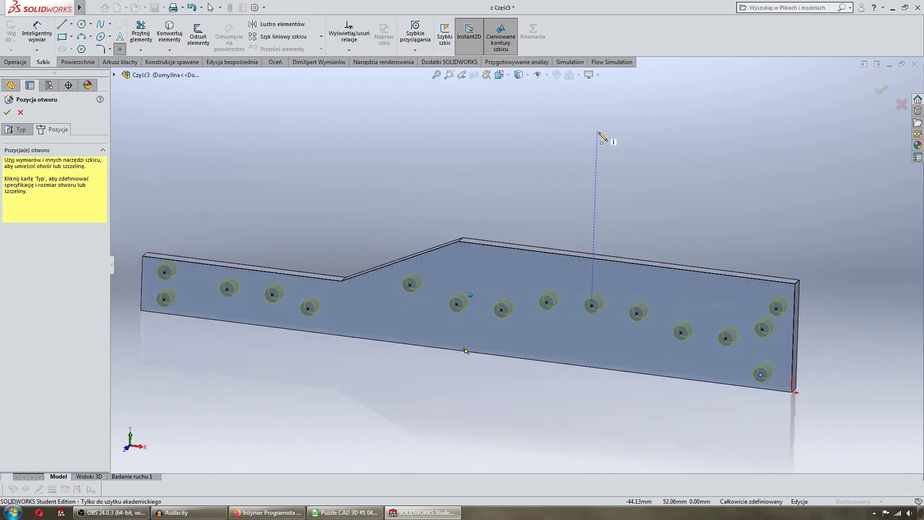
{"action": "left_click", "coordinate": [881, 90]}
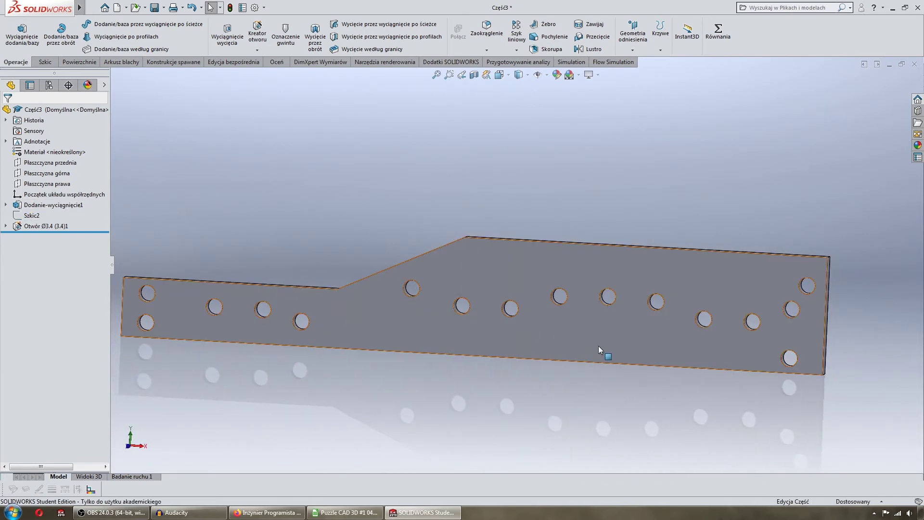
On the plate's front face, sketch three vertical infinite construction lines crossing the bottom edge.
{"action": "left_click", "coordinate": [582, 325]}
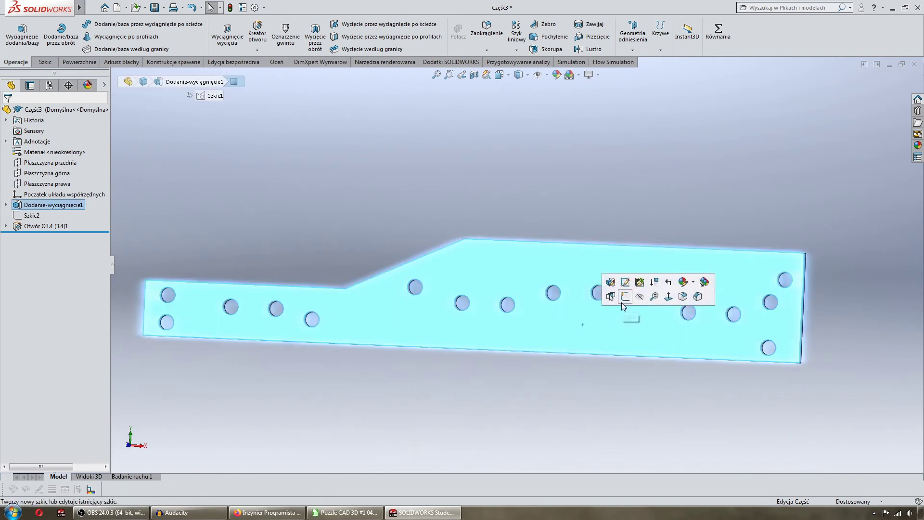
{"action": "left_click", "coordinate": [622, 300]}
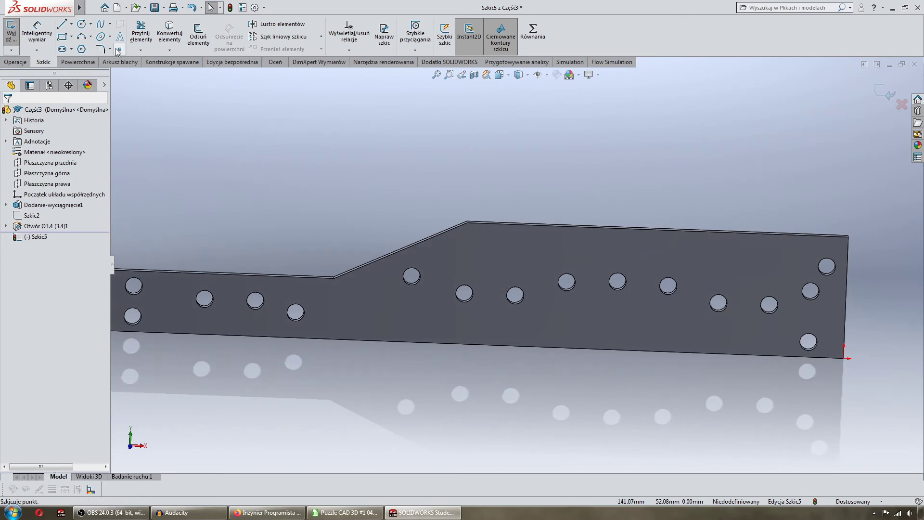
{"action": "left_click", "coordinate": [62, 27]}
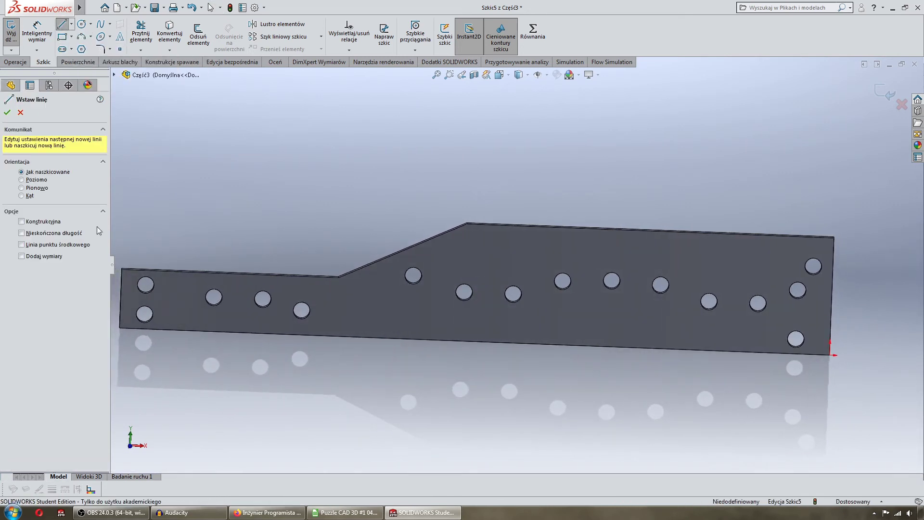
{"action": "left_click", "coordinate": [51, 232]}
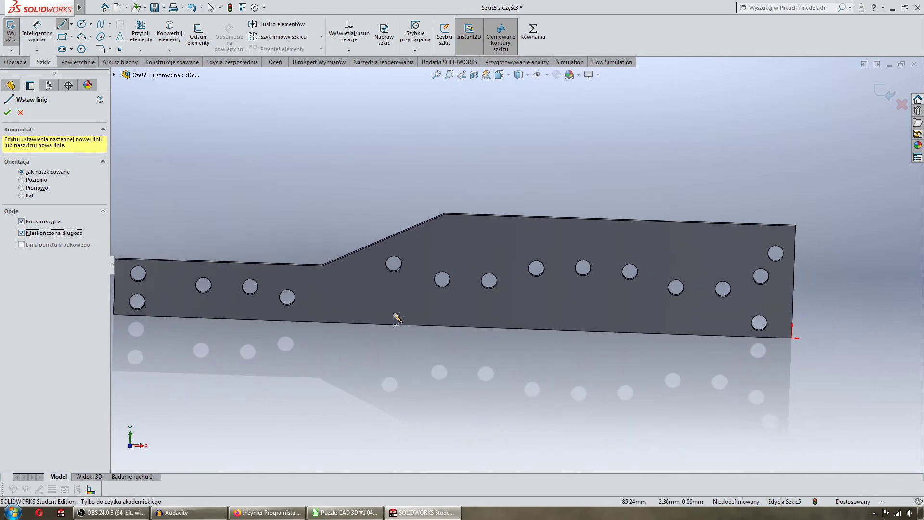
{"action": "left_click", "coordinate": [383, 323]}
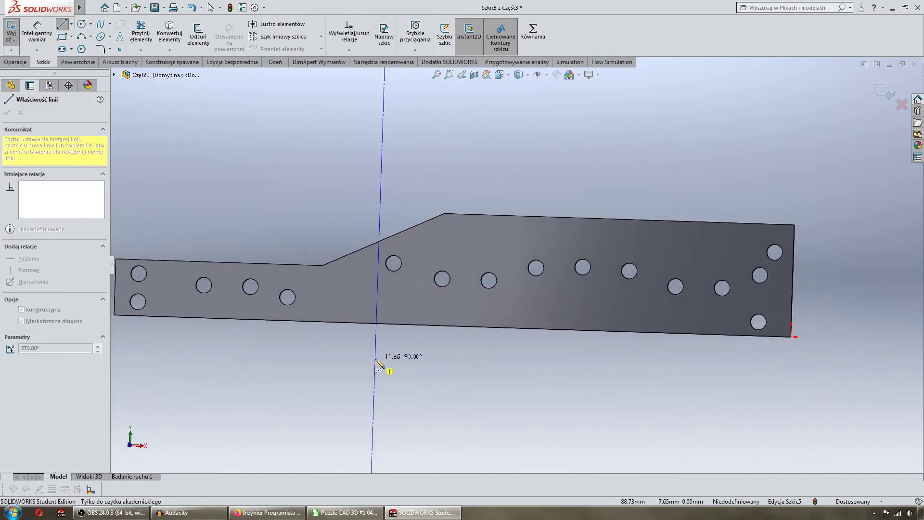
{"action": "left_click", "coordinate": [383, 368]}
{"action": "left_click", "coordinate": [562, 329]}
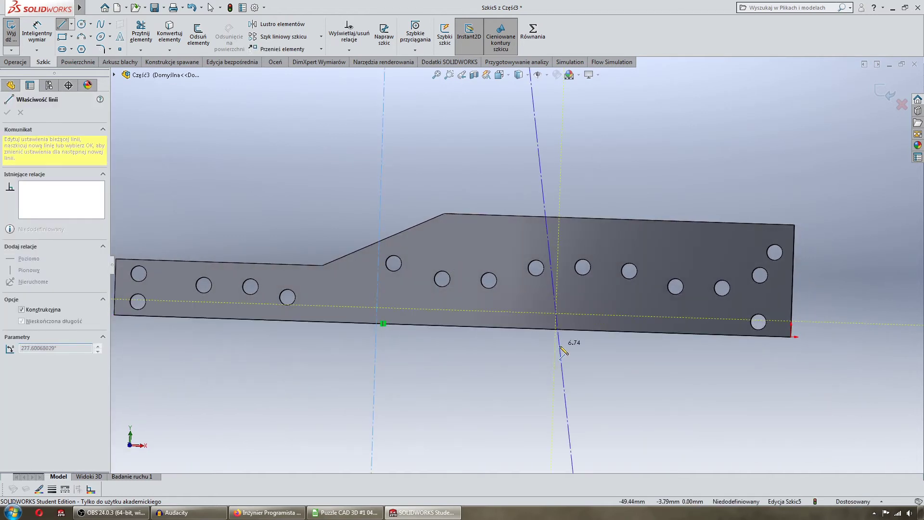
{"action": "left_click", "coordinate": [563, 370]}
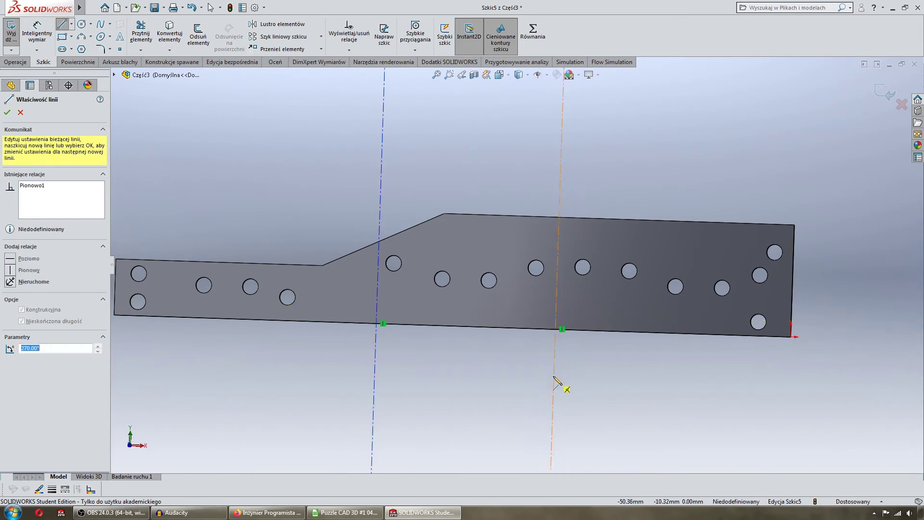
{"action": "left_click", "coordinate": [721, 334]}
{"action": "left_click", "coordinate": [716, 375]}
{"action": "key", "text": "Escape"}
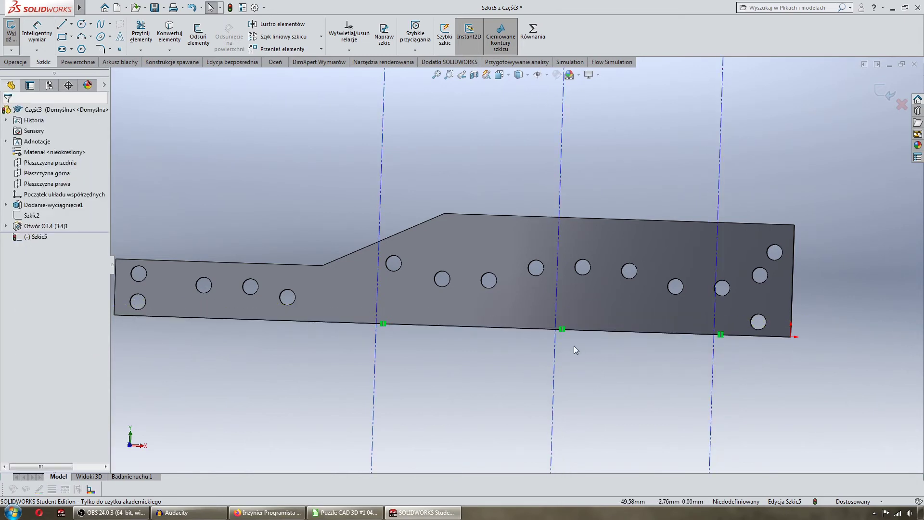
{"action": "scroll", "coordinate": [574, 337], "scroll_direction": "down", "scroll_amount": 2}
Dimension the rightmost construction line 18 from the plate's right edge.
{"action": "key", "text": "d"}
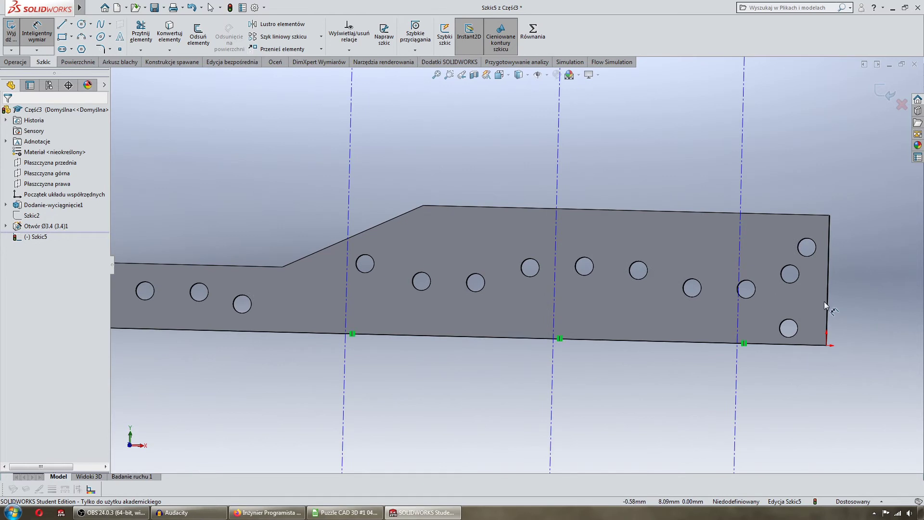
{"action": "left_click", "coordinate": [825, 302]}
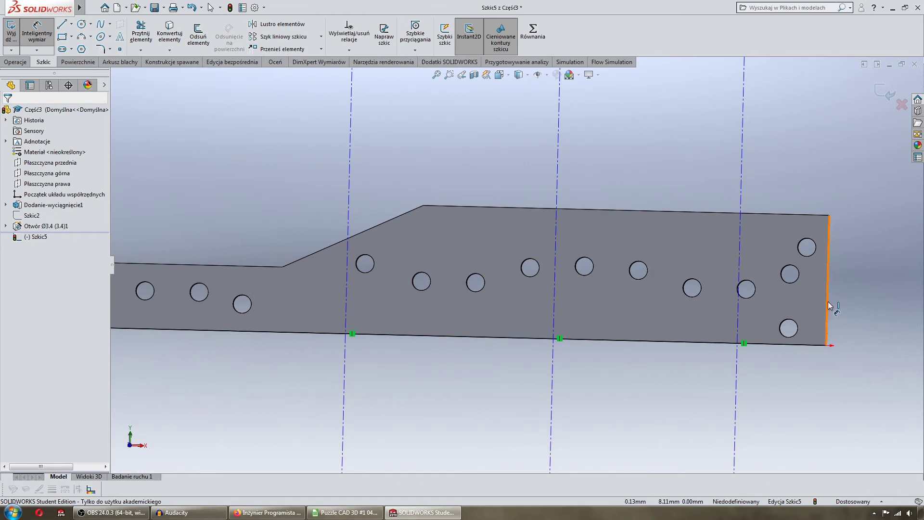
{"action": "left_click", "coordinate": [738, 311]}
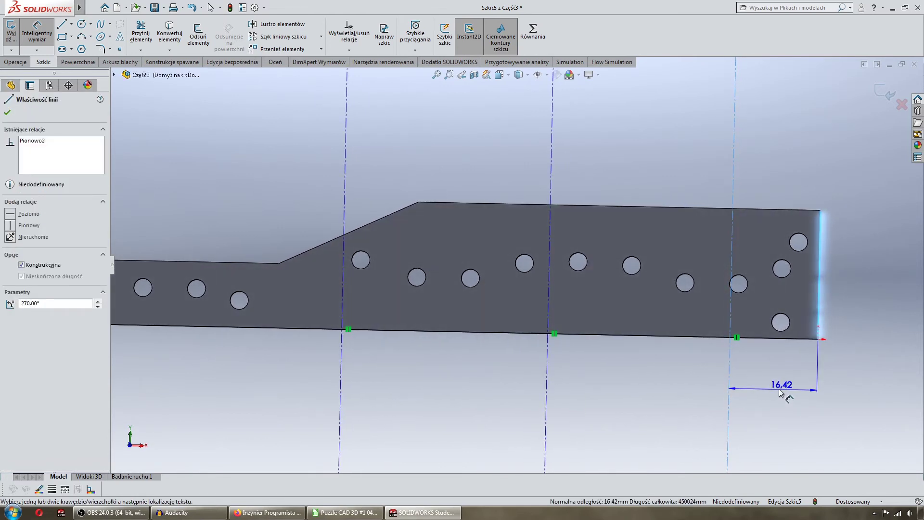
{"action": "left_click", "coordinate": [778, 388]}
{"action": "type", "text": "18"}
{"action": "key", "text": "Return"}
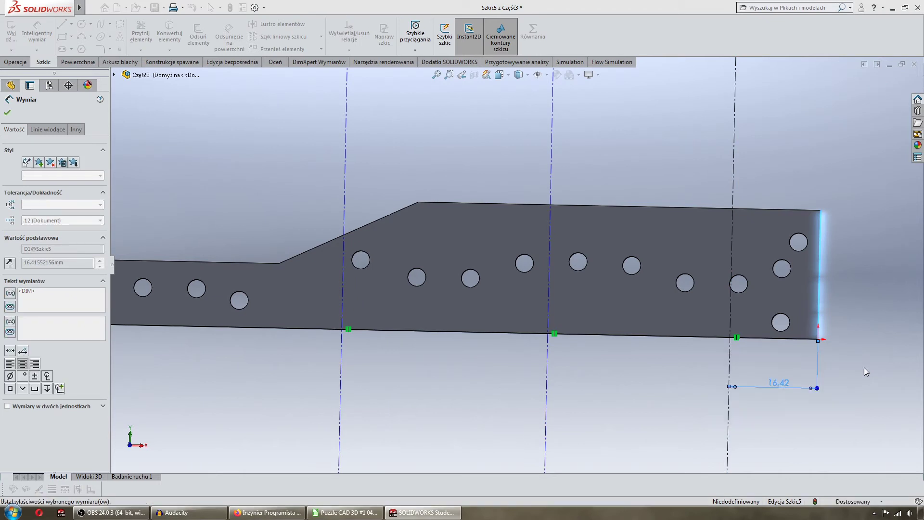
{"action": "left_click", "coordinate": [810, 292]}
Set the middle-to-right line spacing to 35 and place a left-to-middle spacing dimension.
{"action": "left_click", "coordinate": [811, 289]}
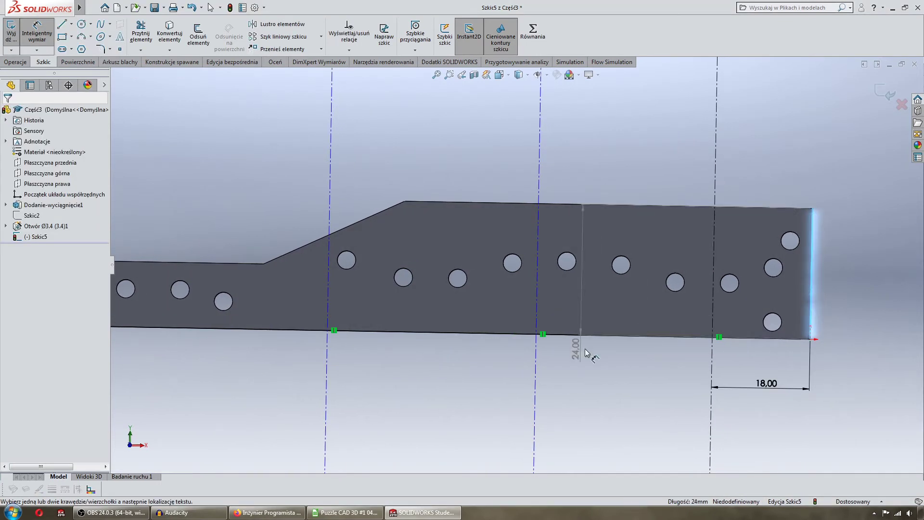
{"action": "left_click", "coordinate": [535, 351]}
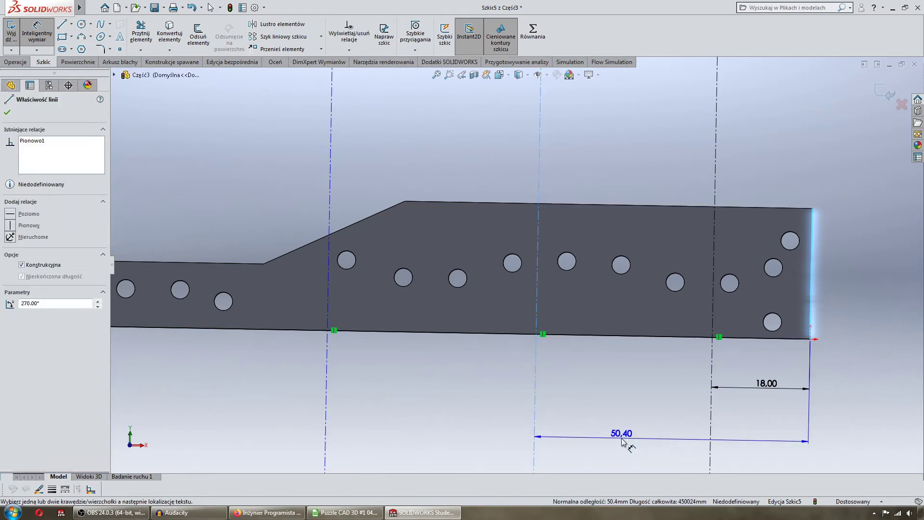
{"action": "key", "text": "Escape"}
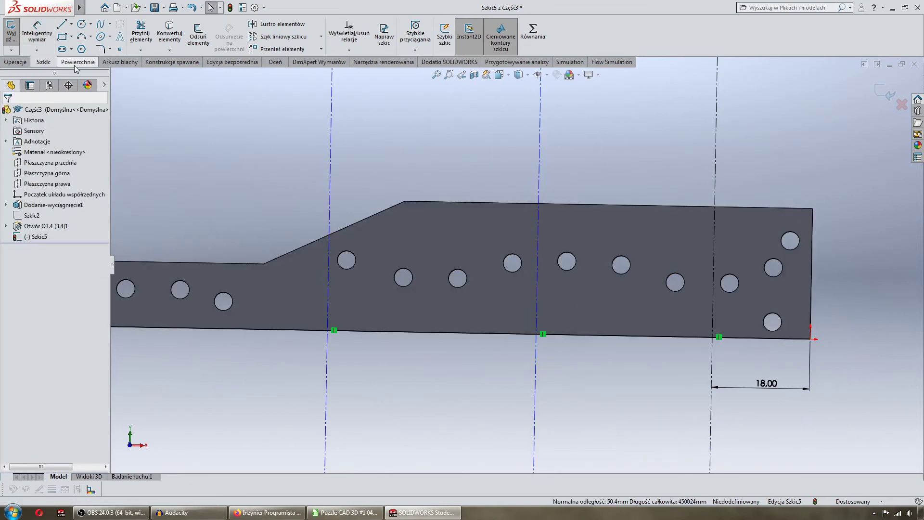
{"action": "left_click", "coordinate": [712, 410]}
{"action": "left_click", "coordinate": [536, 378]}
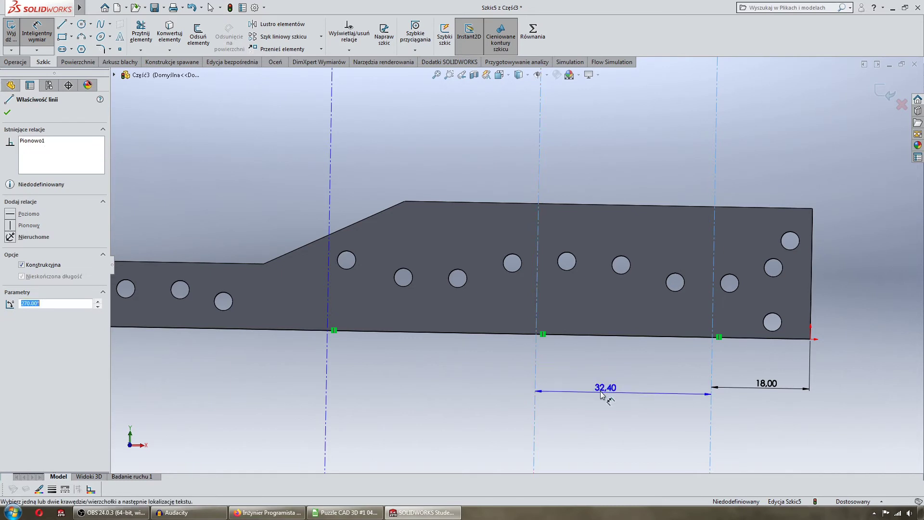
{"action": "left_click", "coordinate": [626, 389]}
{"action": "type", "text": "35"}
{"action": "key", "text": "Return"}
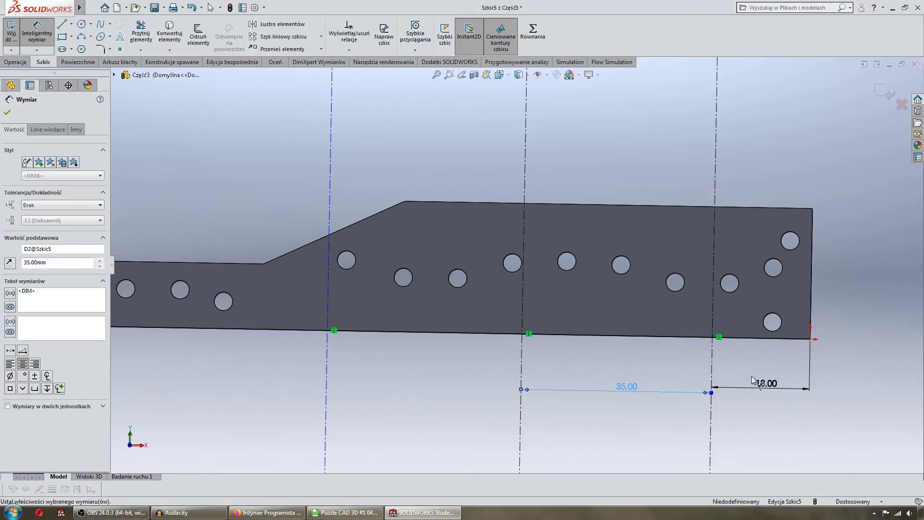
{"action": "left_click", "coordinate": [522, 368]}
{"action": "left_click", "coordinate": [330, 375]}
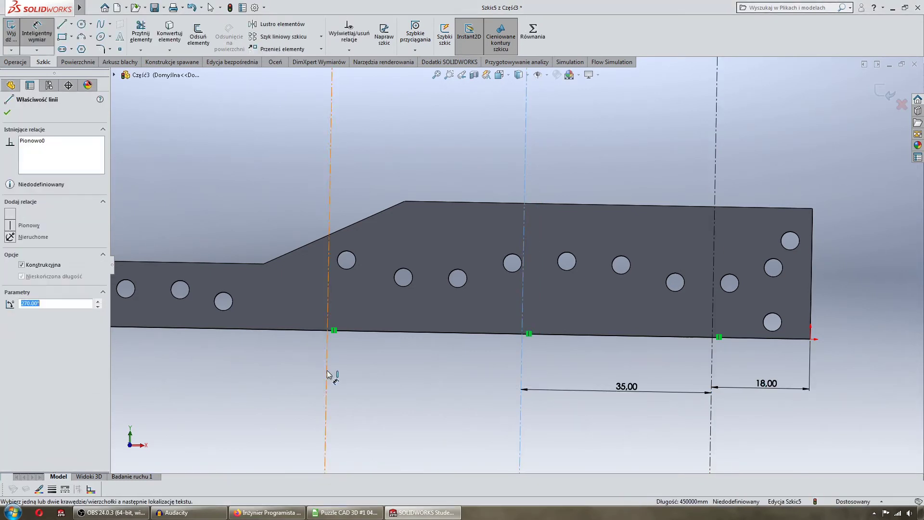
{"action": "left_click", "coordinate": [462, 409]}
Link the left-to-middle spacing to D2@Szkic5 by equation so it reads 35.00.
{"action": "left_click_drag", "start_coordinate": [441, 362], "coordinate": [297, 369]}
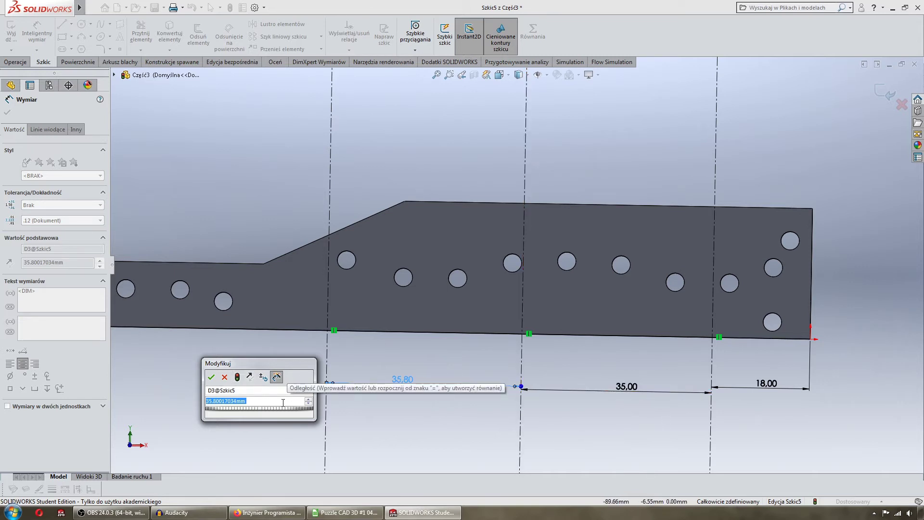
{"action": "type", "text": "="}
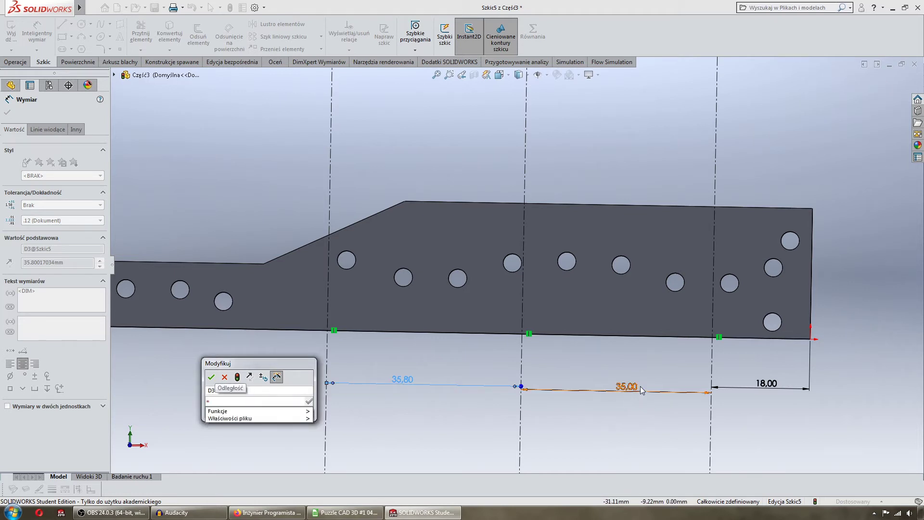
{"action": "left_click", "coordinate": [626, 387]}
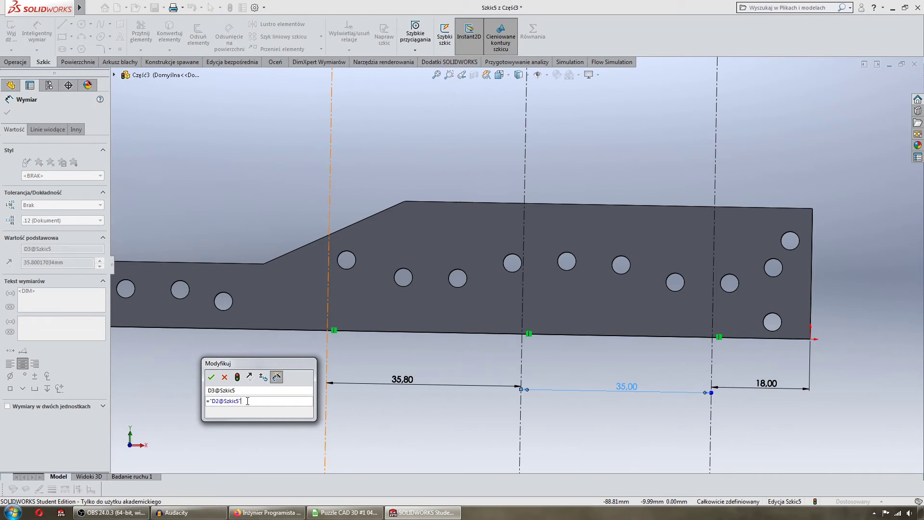
{"action": "left_click", "coordinate": [211, 377]}
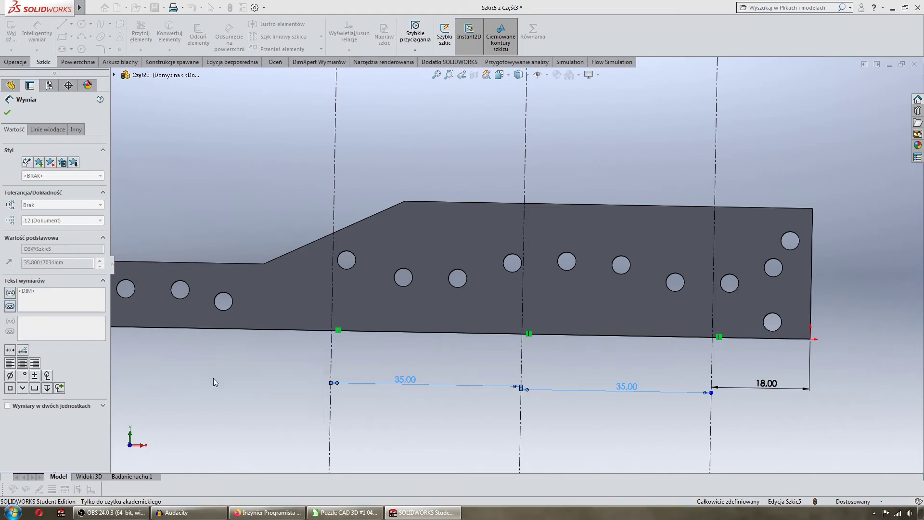
{"action": "left_click", "coordinate": [384, 422]}
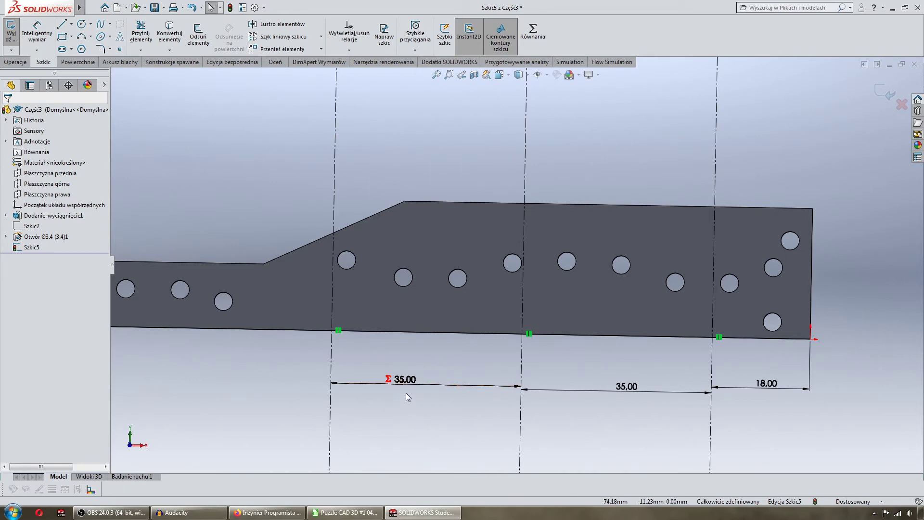
Test the link by changing the middle spacing to 20, then restore it to 35.
{"action": "double_click", "coordinate": [627, 387]}
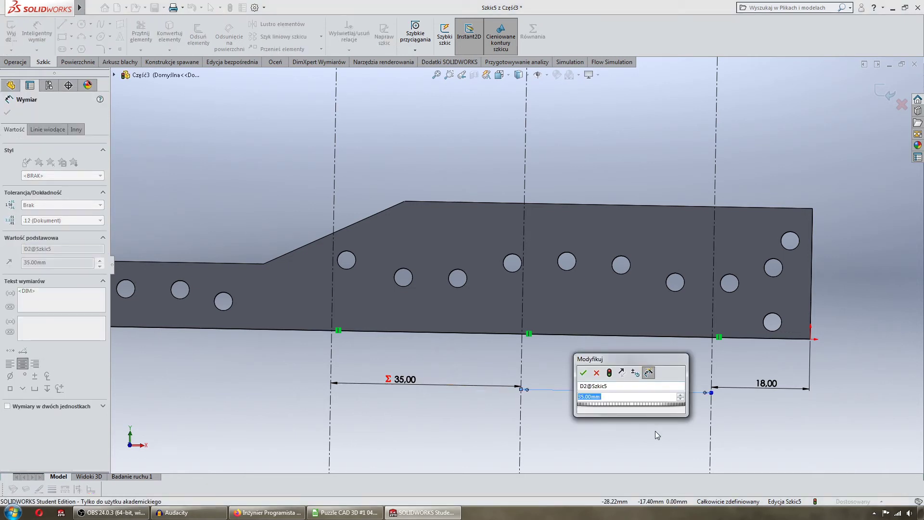
{"action": "type", "text": "20"}
{"action": "key", "text": "Return"}
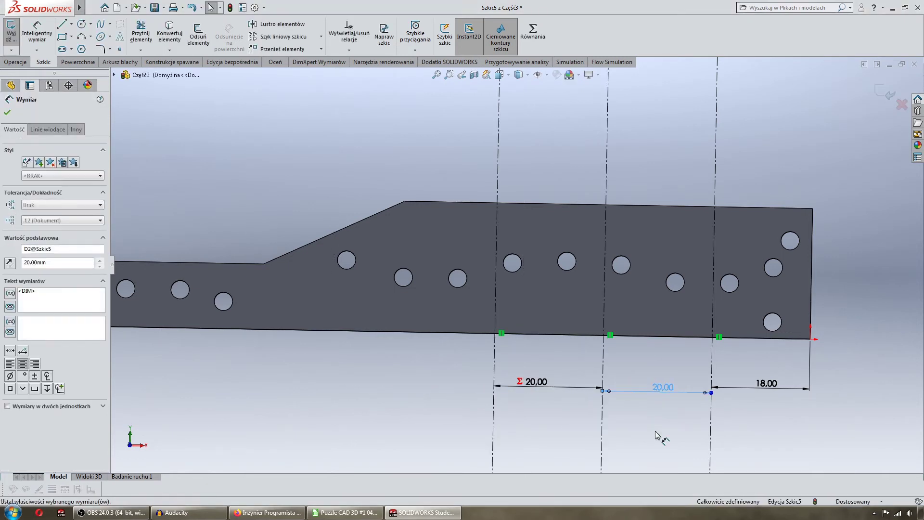
{"action": "double_click", "coordinate": [671, 388]}
{"action": "type", "text": "35"}
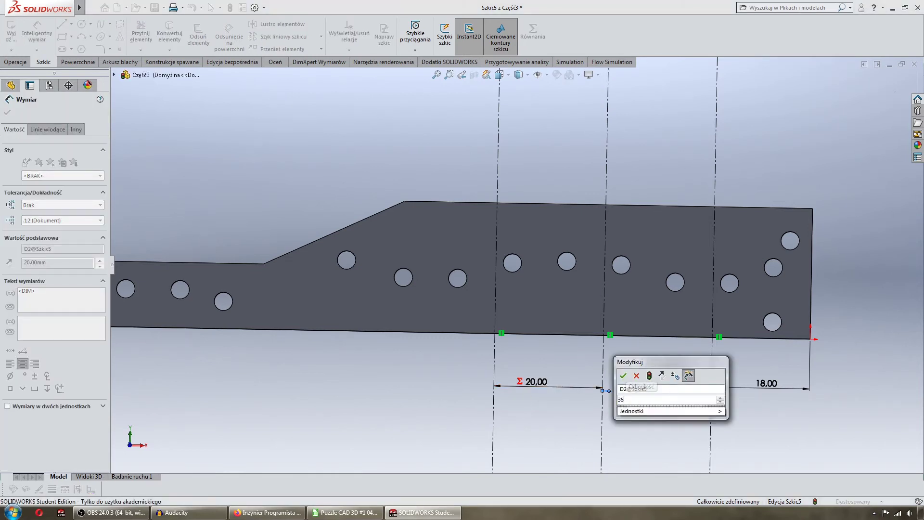
{"action": "key", "text": "Return"}
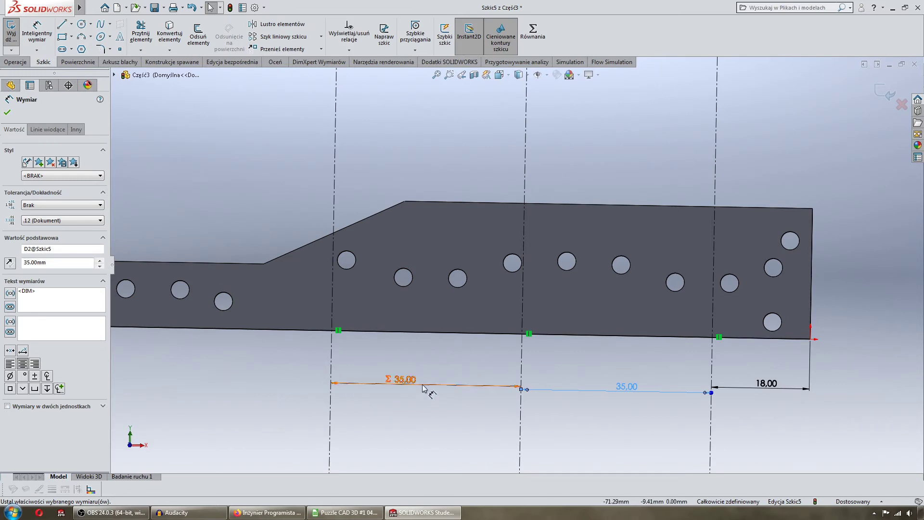
{"action": "left_click_drag", "start_coordinate": [77, 246], "coordinate": [7, 244]}
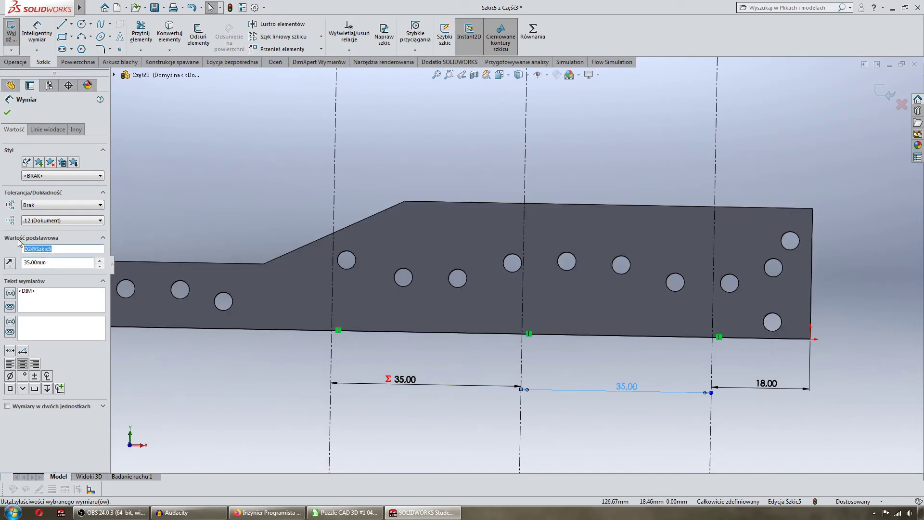
{"action": "left_click", "coordinate": [62, 249]}
{"action": "left_click", "coordinate": [533, 33]}
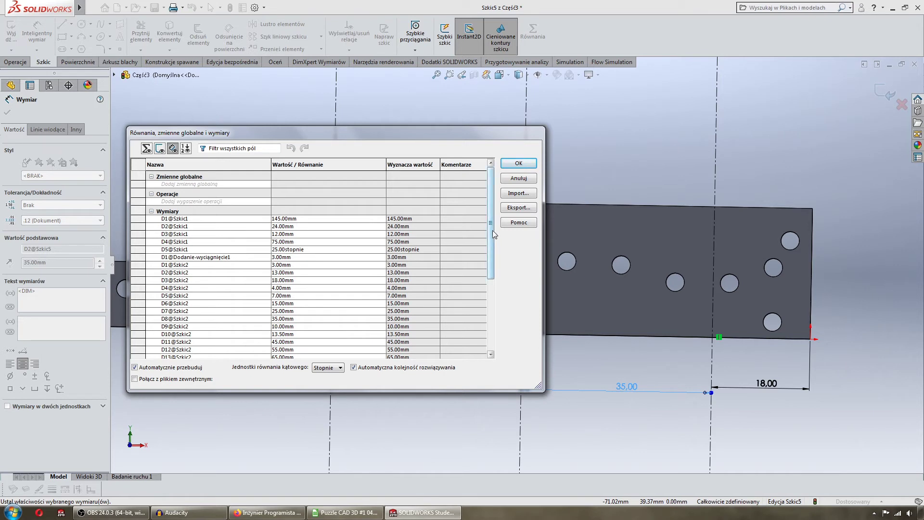
{"action": "left_click_drag", "start_coordinate": [493, 230], "coordinate": [491, 313]}
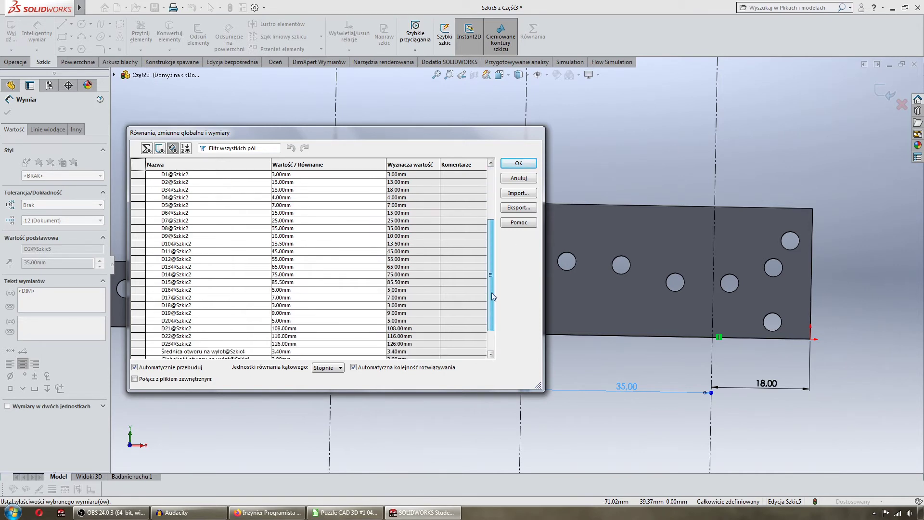
{"action": "left_click_drag", "start_coordinate": [491, 313], "coordinate": [492, 219]}
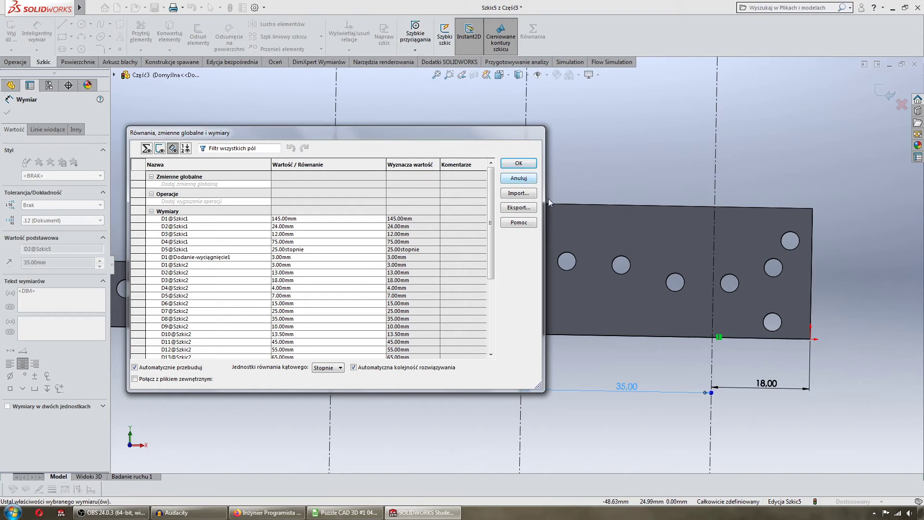
{"action": "left_click", "coordinate": [527, 170]}
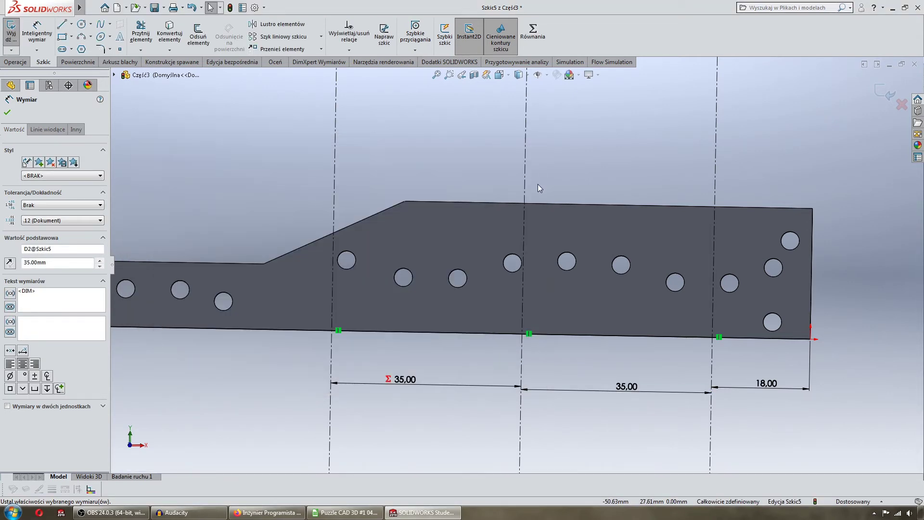
Place sketch points flanking each of the three vertical centrelines.
{"action": "left_click", "coordinate": [536, 184]}
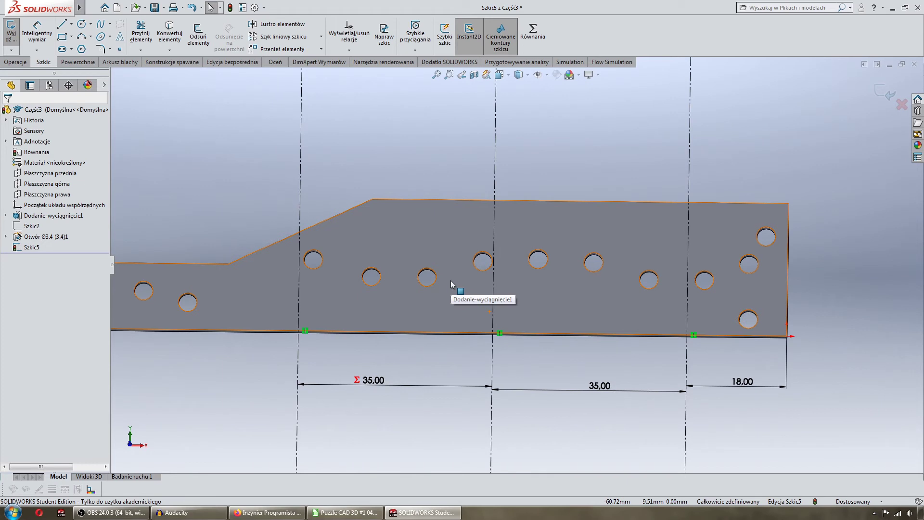
{"action": "left_click", "coordinate": [120, 48]}
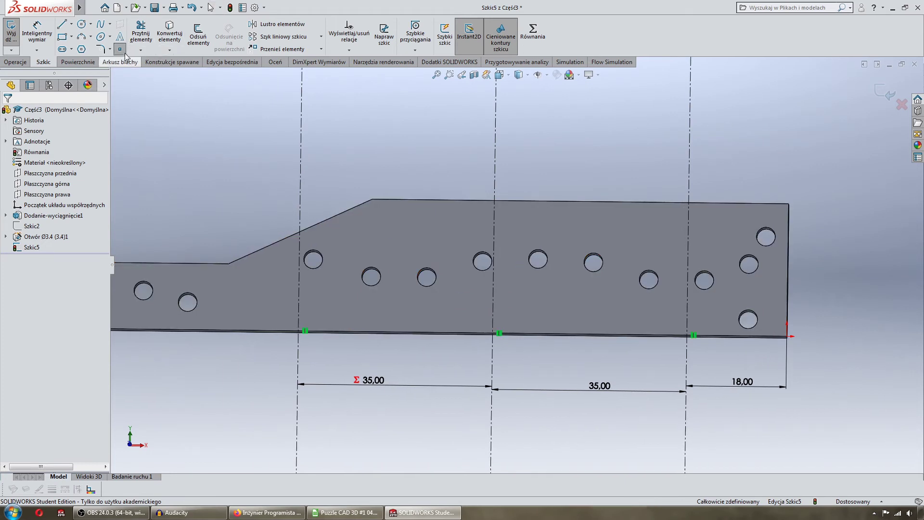
{"action": "left_click", "coordinate": [286, 308]}
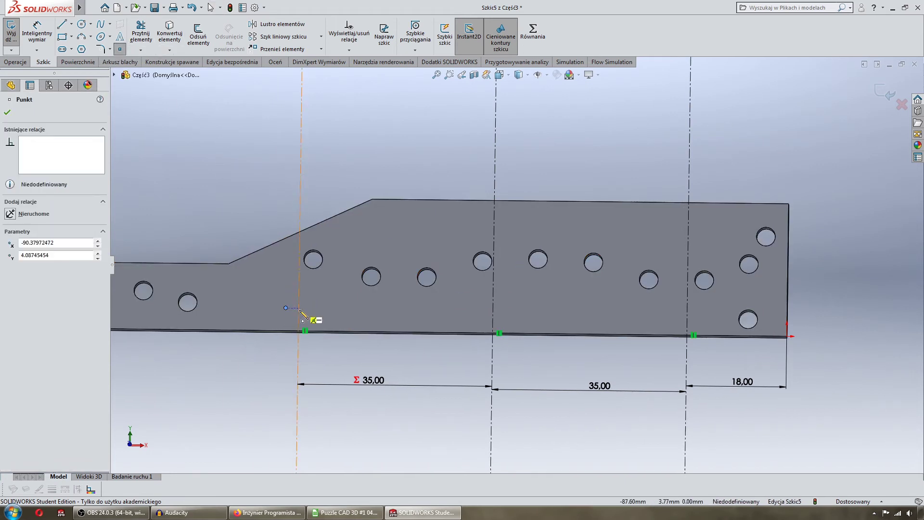
{"action": "left_click", "coordinate": [317, 308]}
{"action": "left_click", "coordinate": [506, 311]}
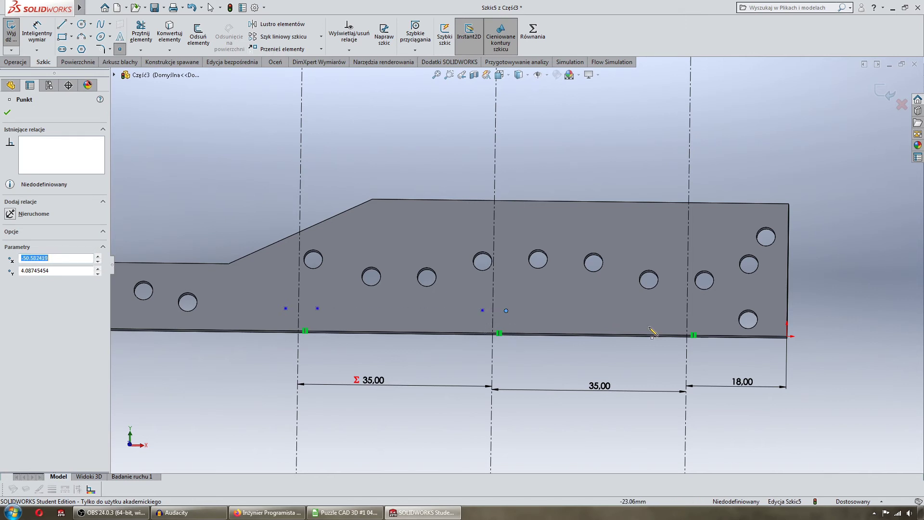
{"action": "left_click", "coordinate": [674, 312]}
{"action": "left_click", "coordinate": [702, 312]}
{"action": "key", "text": "Escape"}
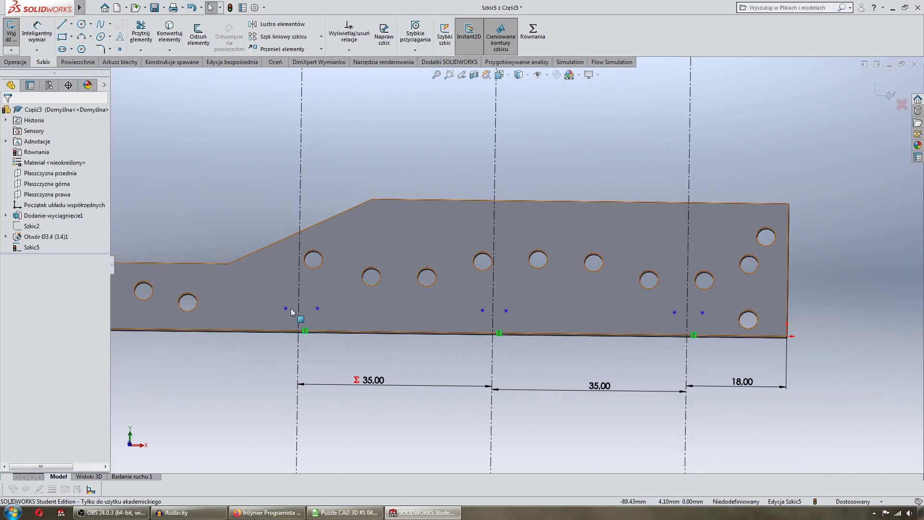
Make each point pair symmetric about its centreline.
{"action": "left_click", "coordinate": [285, 308]}
{"action": "left_click", "coordinate": [318, 308], "text": "ctrl"}
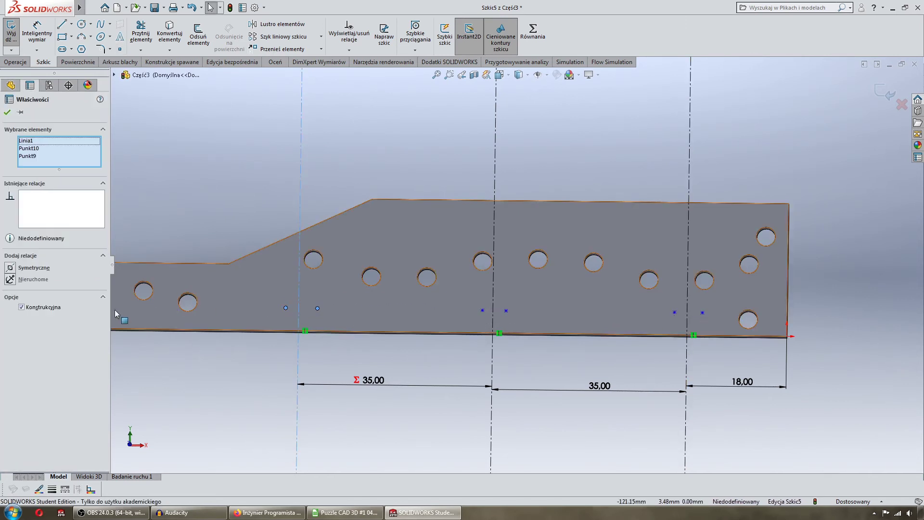
{"action": "left_click", "coordinate": [9, 268]}
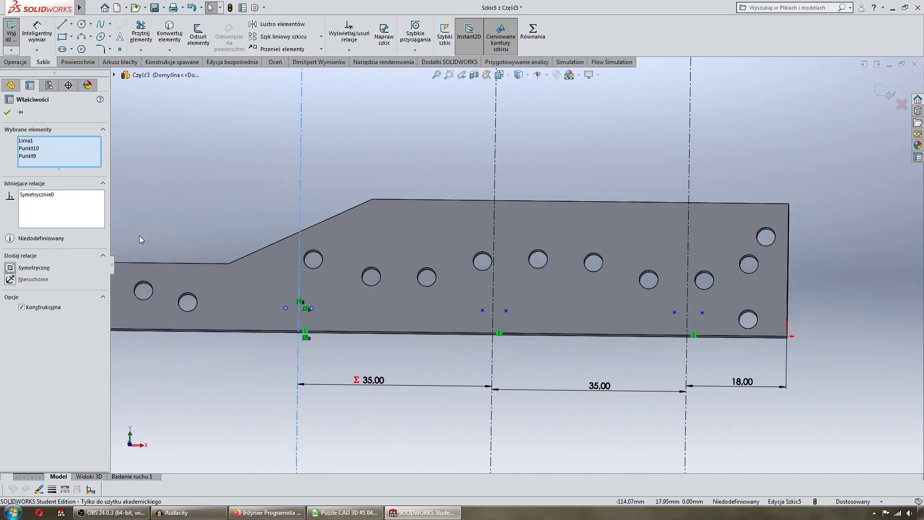
{"action": "key", "text": "Escape"}
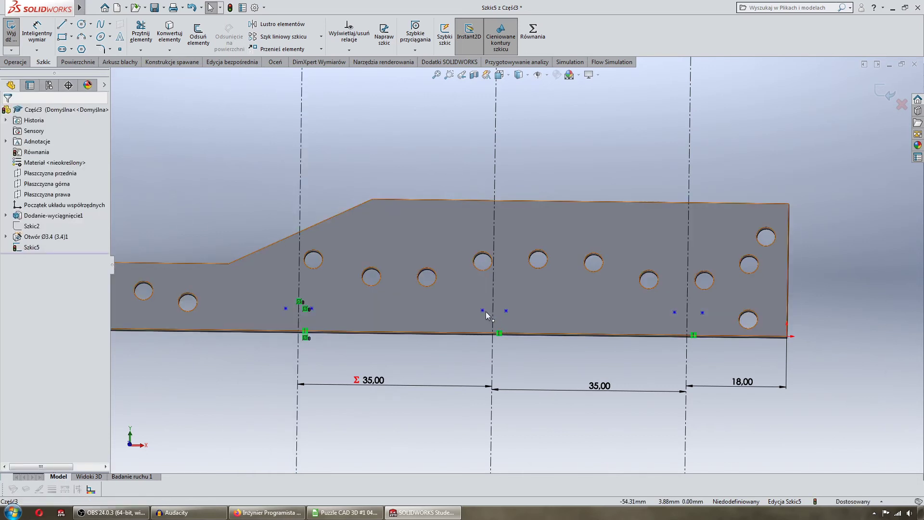
{"action": "left_click", "coordinate": [483, 311]}
{"action": "left_click", "coordinate": [506, 311], "text": "ctrl"}
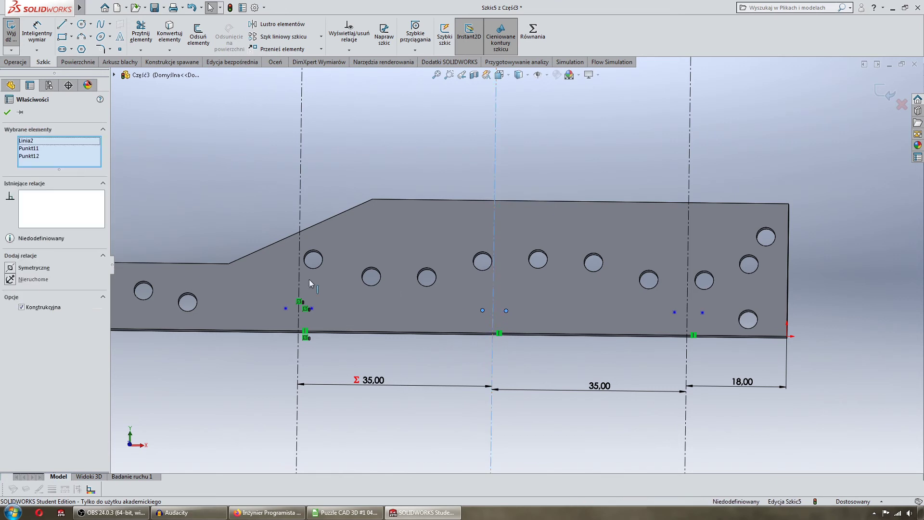
{"action": "left_click", "coordinate": [9, 268]}
{"action": "left_click", "coordinate": [674, 312]}
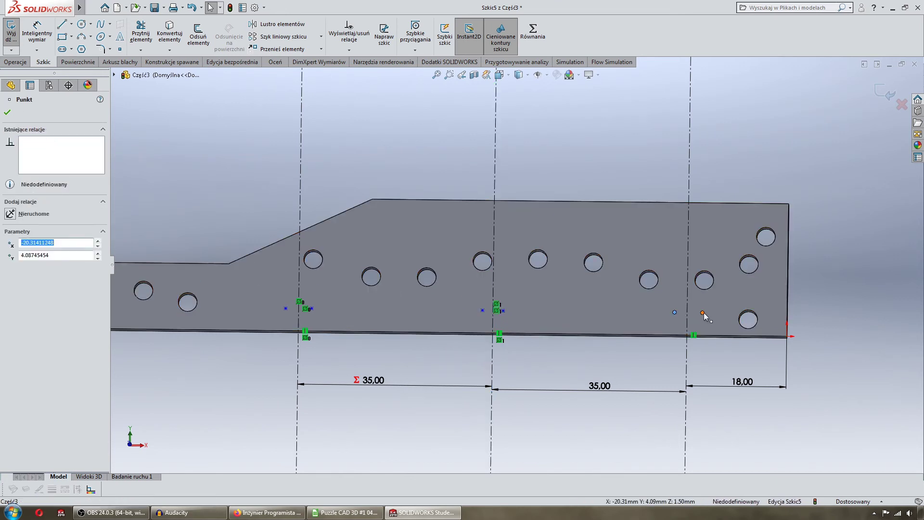
{"action": "left_click", "coordinate": [703, 313], "text": "ctrl"}
{"action": "left_click", "coordinate": [10, 268]}
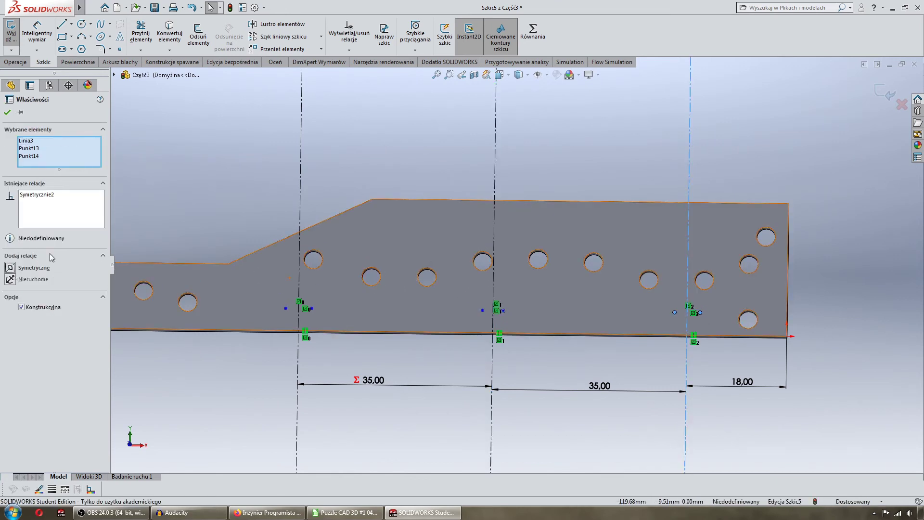
{"action": "left_click", "coordinate": [214, 181]}
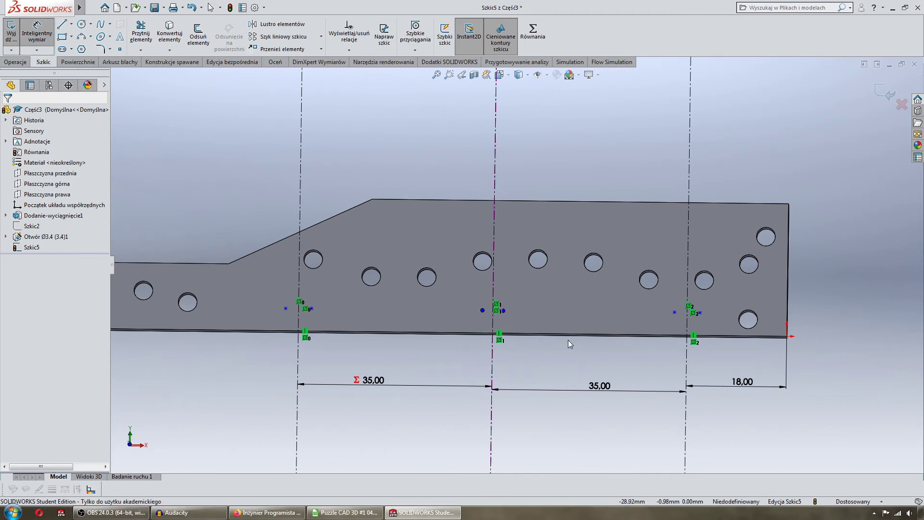
Dimension the distance between the right-hand pair of points.
{"action": "left_click", "coordinate": [675, 312]}
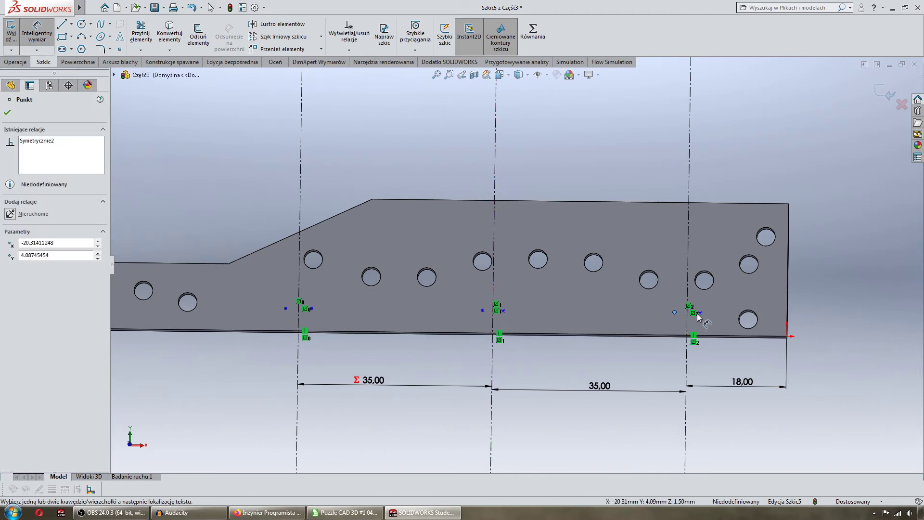
{"action": "left_click", "coordinate": [699, 314]}
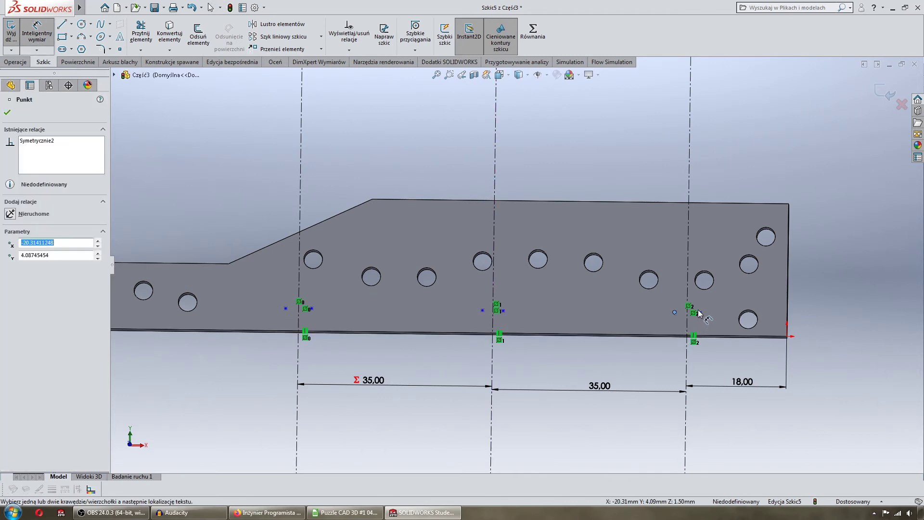
{"action": "left_click", "coordinate": [729, 376]}
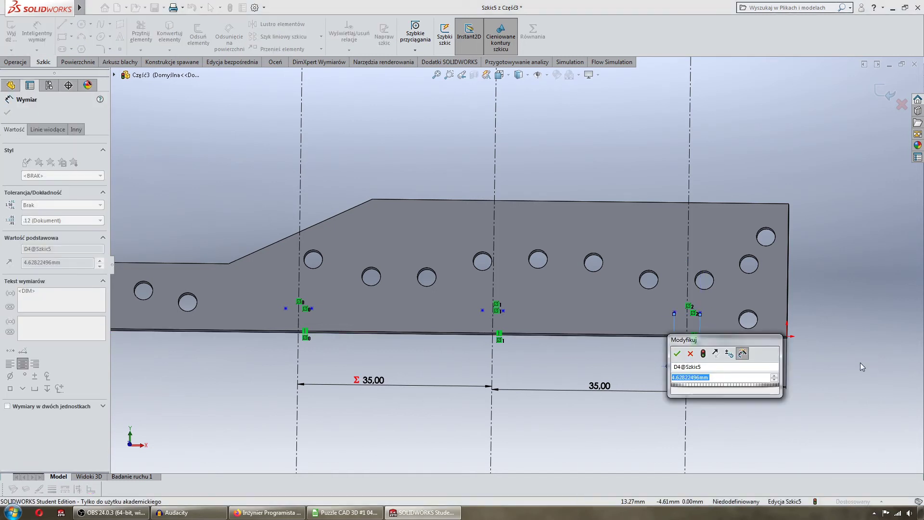
Set the right-hand point pair 10 apart.
{"action": "type", "text": "10"}
{"action": "key", "text": "Return"}
{"action": "key", "text": "Escape"}
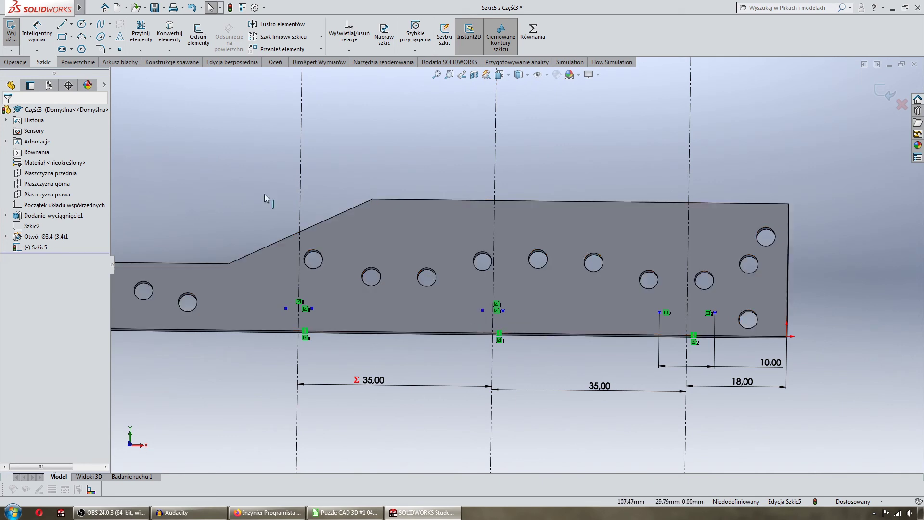
Dimension the middle pair's spacing, equation-linked to the right pair's 10.00.
{"action": "left_click", "coordinate": [37, 34]}
{"action": "left_click", "coordinate": [483, 311]}
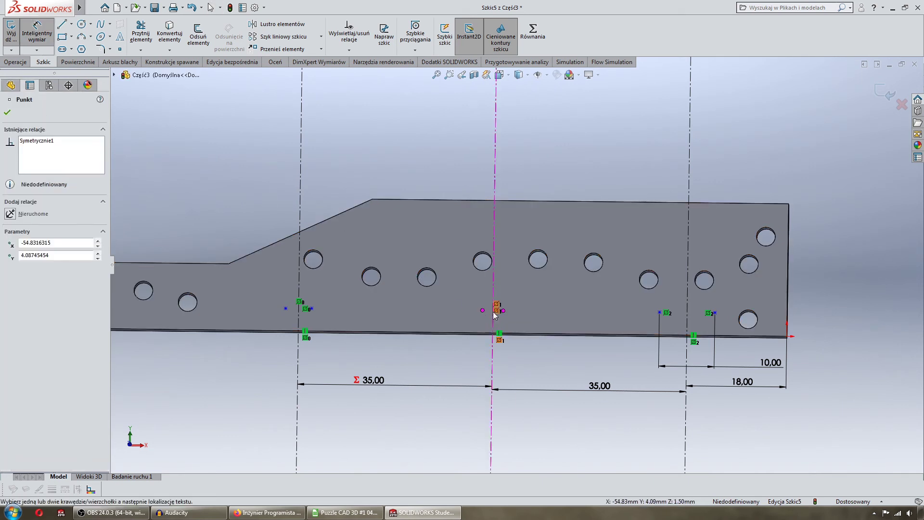
{"action": "left_click", "coordinate": [503, 311]}
{"action": "left_click", "coordinate": [528, 366]}
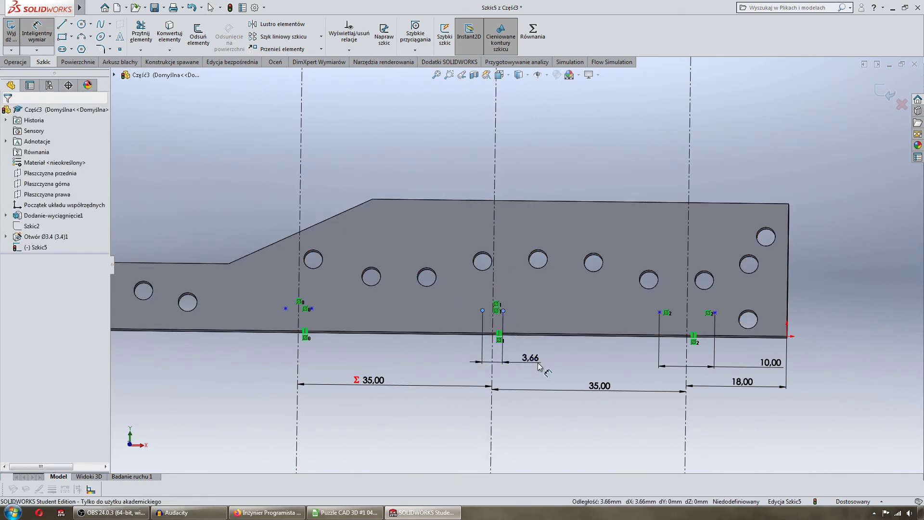
{"action": "type", "text": "="}
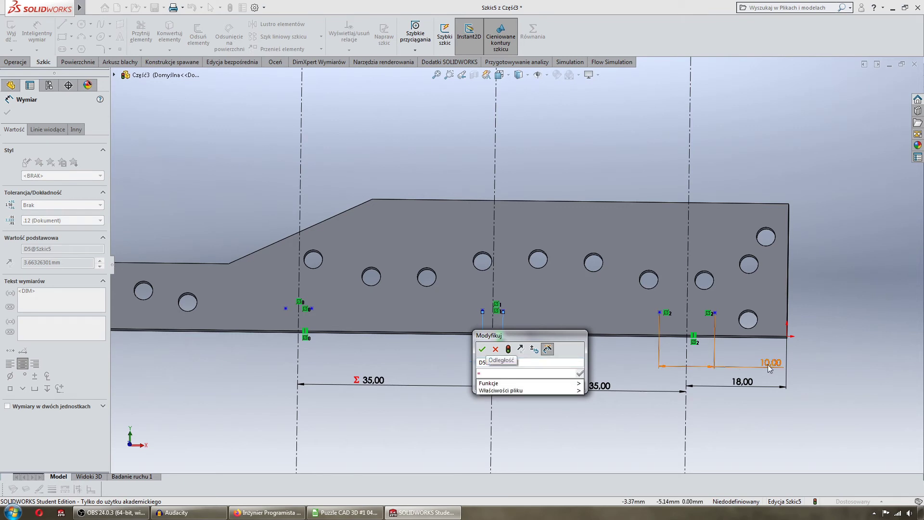
{"action": "left_click", "coordinate": [770, 366]}
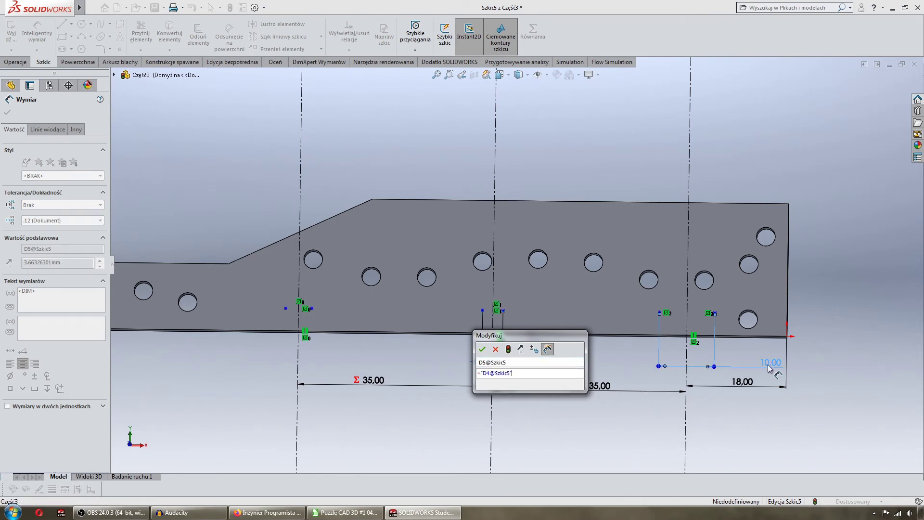
{"action": "left_click", "coordinate": [482, 349]}
{"action": "key", "text": "Escape"}
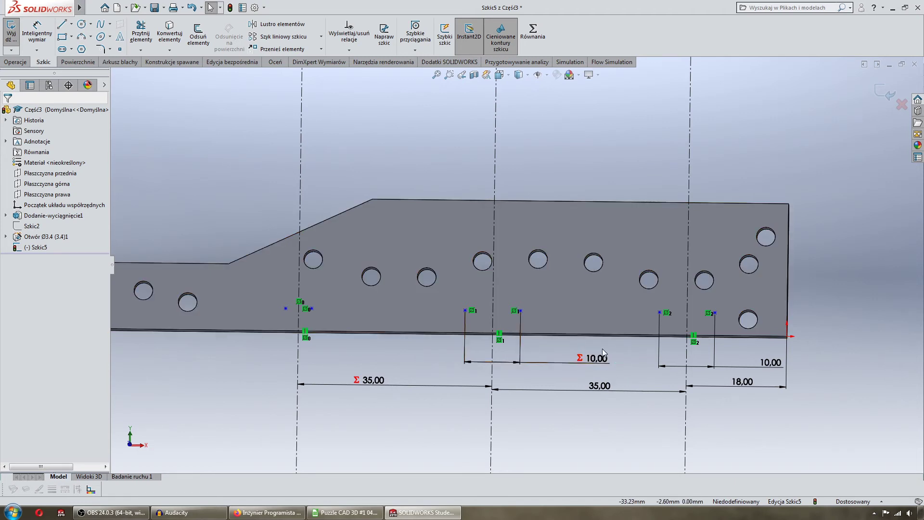
Dimension the left pair's spacing, also equation-linked to the 10.00 dimension.
{"action": "left_click", "coordinate": [38, 39]}
{"action": "left_click", "coordinate": [285, 308]}
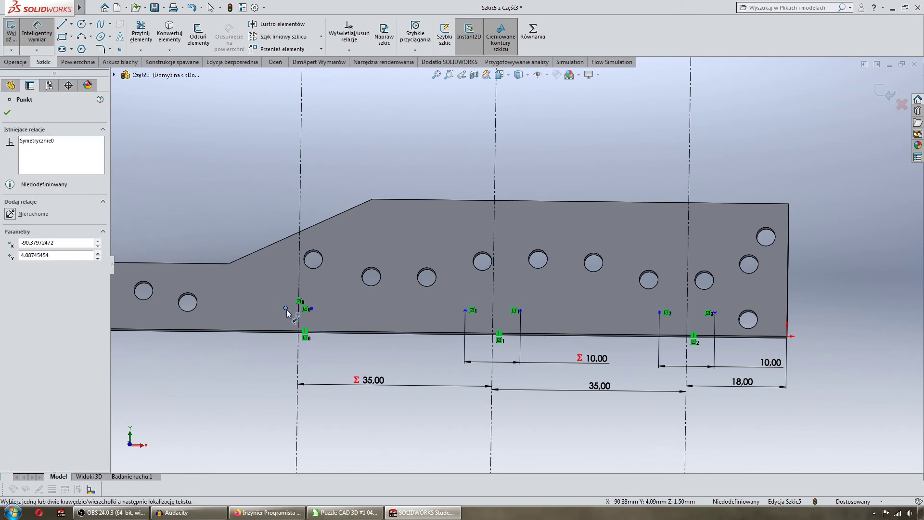
{"action": "left_click", "coordinate": [311, 309]}
{"action": "left_click", "coordinate": [344, 356]}
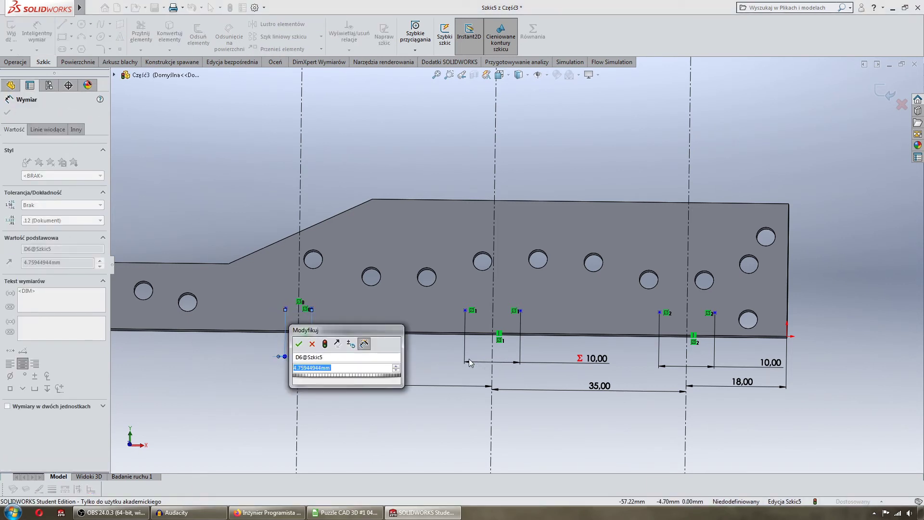
{"action": "type", "text": "="}
{"action": "left_click", "coordinate": [769, 363]}
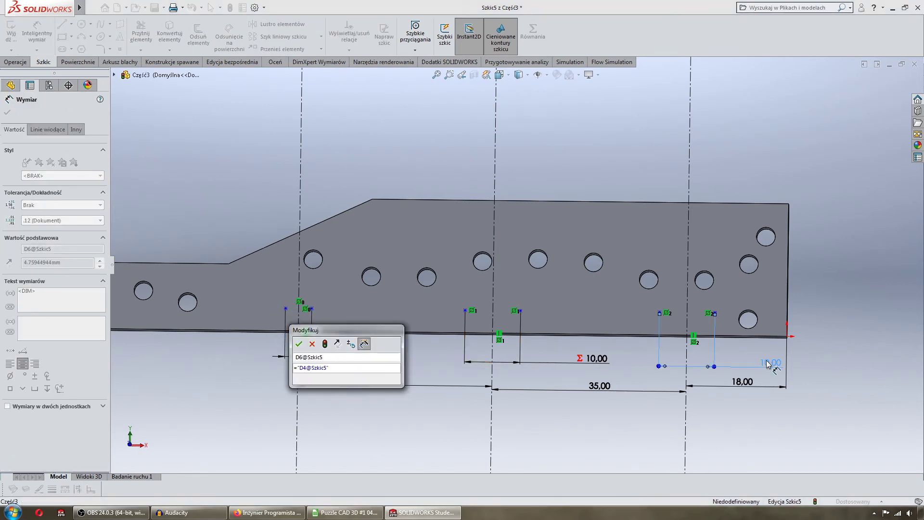
{"action": "left_click", "coordinate": [299, 343]}
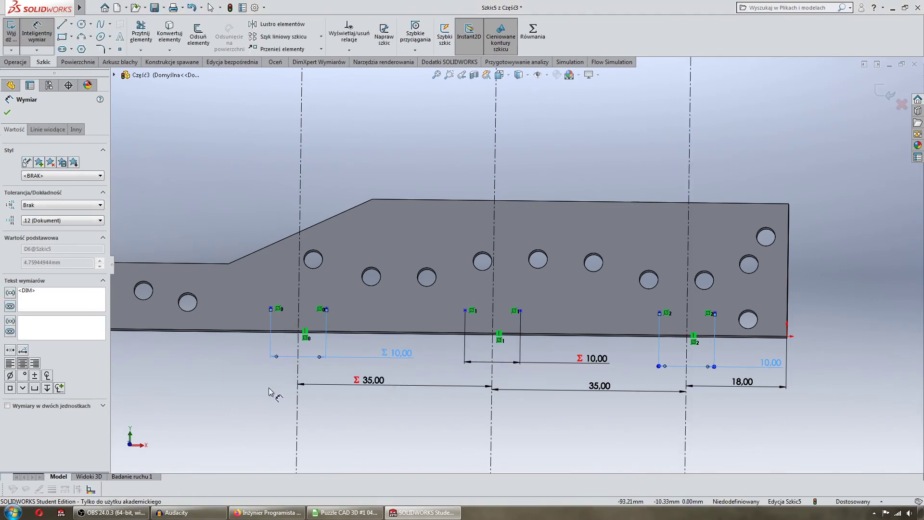
{"action": "key", "text": "Escape"}
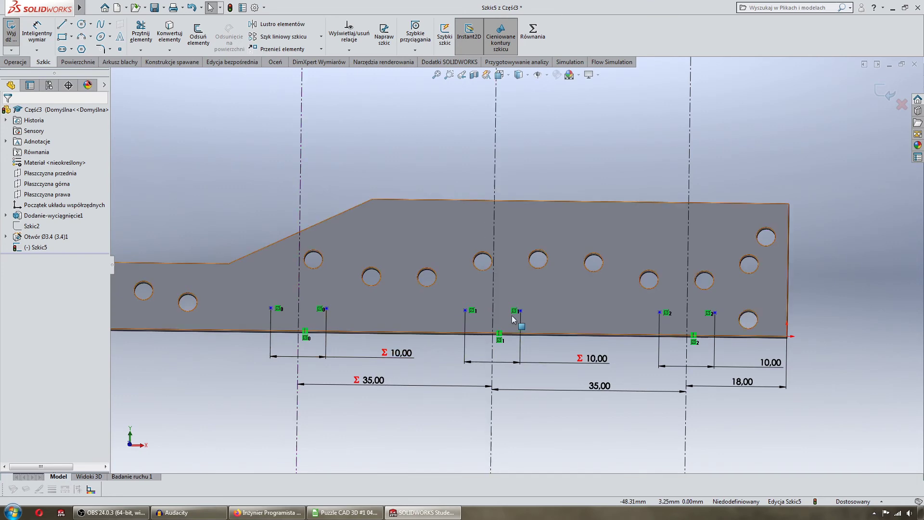
Drag the left point pair up and back, then try box-selecting all six points.
{"action": "left_click", "coordinate": [272, 310]}
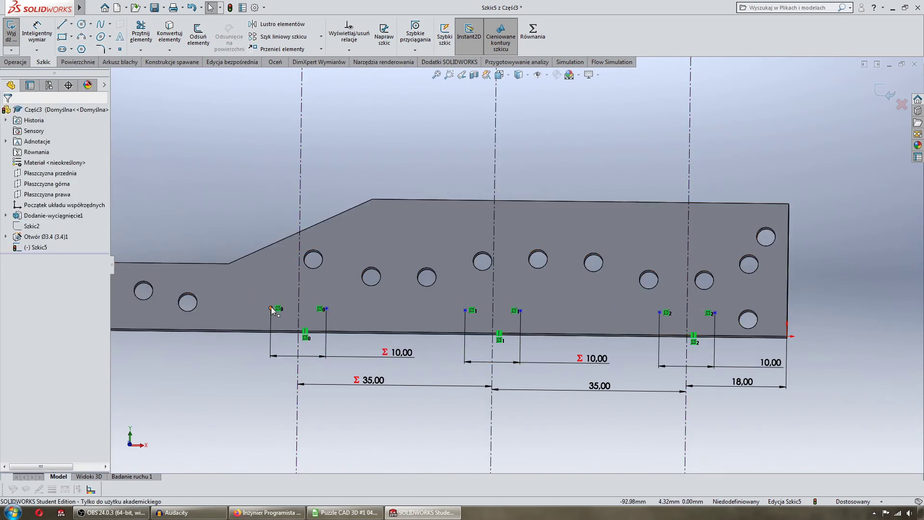
{"action": "left_click_drag", "start_coordinate": [271, 309], "coordinate": [271, 290]}
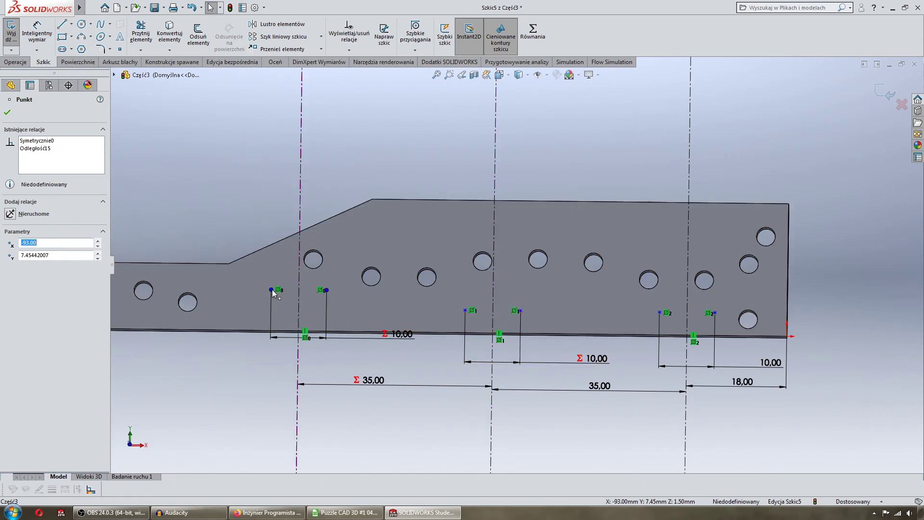
{"action": "left_click_drag", "start_coordinate": [271, 290], "coordinate": [272, 304]}
{"action": "key", "text": "Escape"}
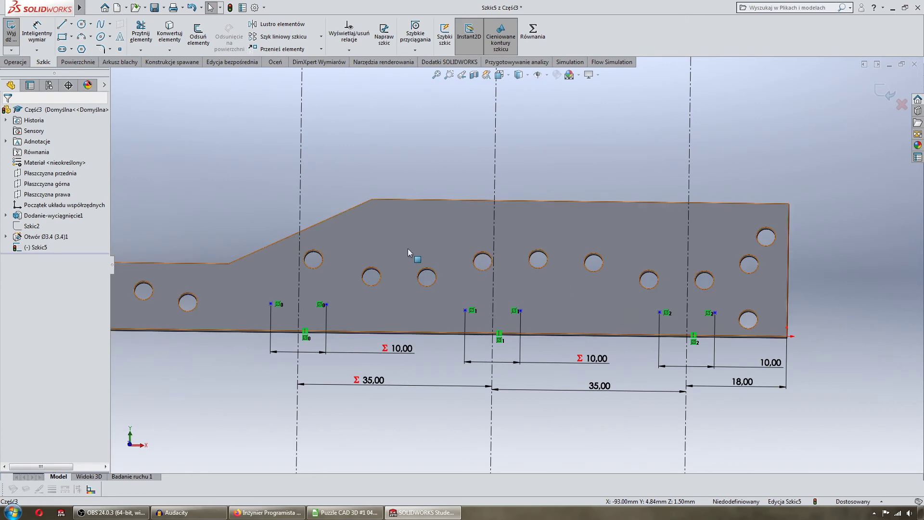
{"action": "left_click_drag", "start_coordinate": [251, 296], "coordinate": [758, 334]}
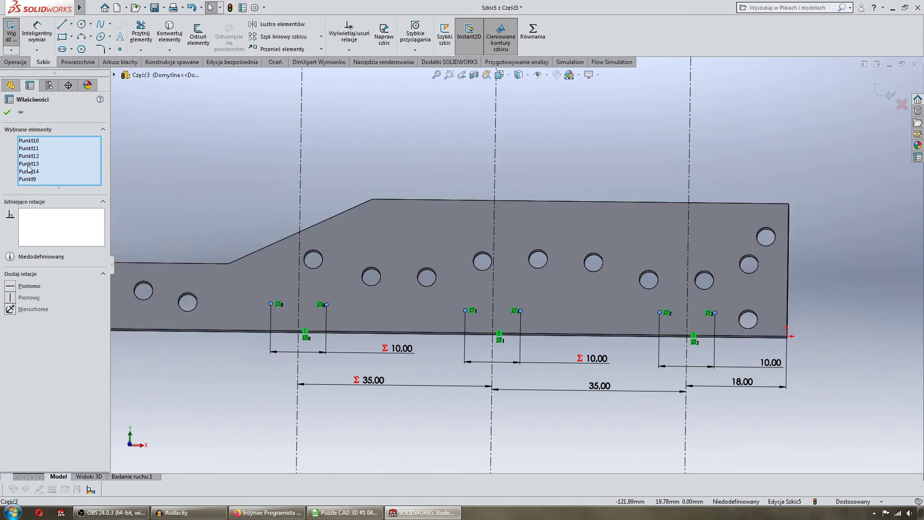
{"action": "left_click", "coordinate": [161, 234]}
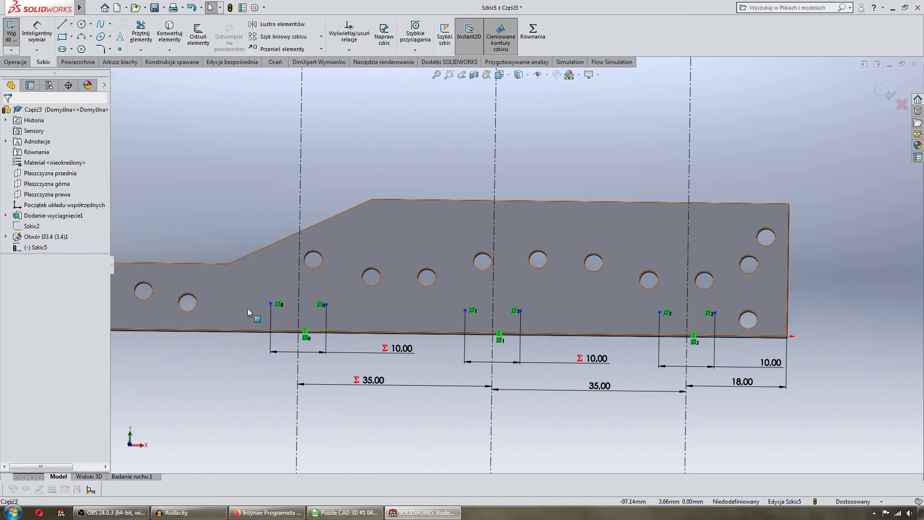
Add a Horizontal relation to the left points of the three pairs.
{"action": "left_click", "coordinate": [270, 304]}
{"action": "left_click", "coordinate": [465, 311], "text": "ctrl"}
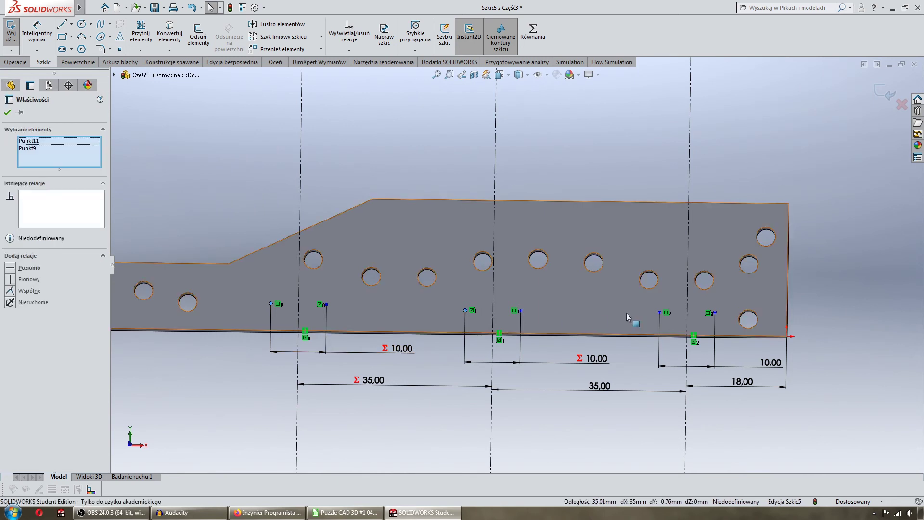
{"action": "left_click", "coordinate": [659, 312], "text": "ctrl"}
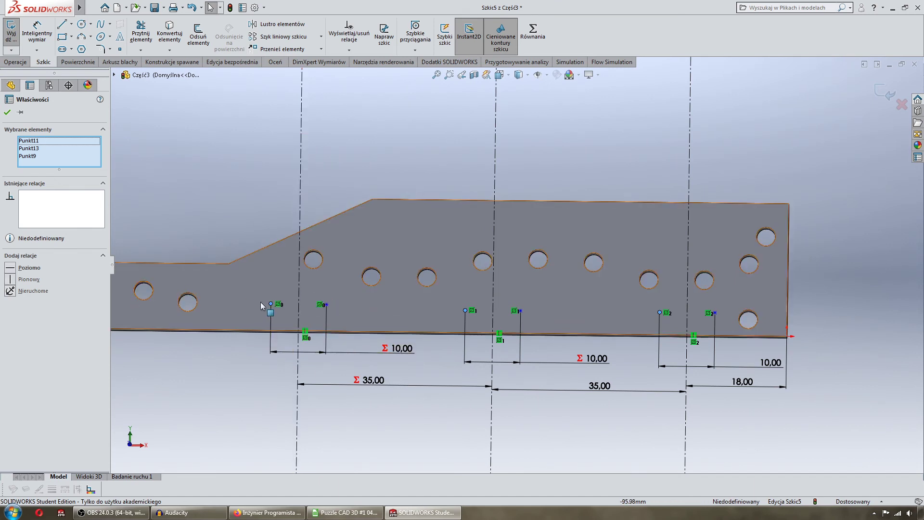
{"action": "left_click", "coordinate": [15, 268]}
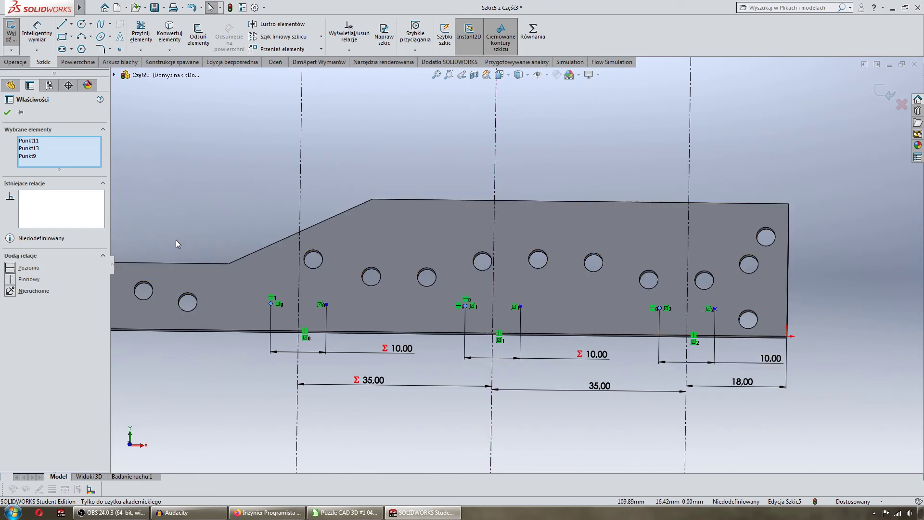
{"action": "left_click", "coordinate": [249, 189]}
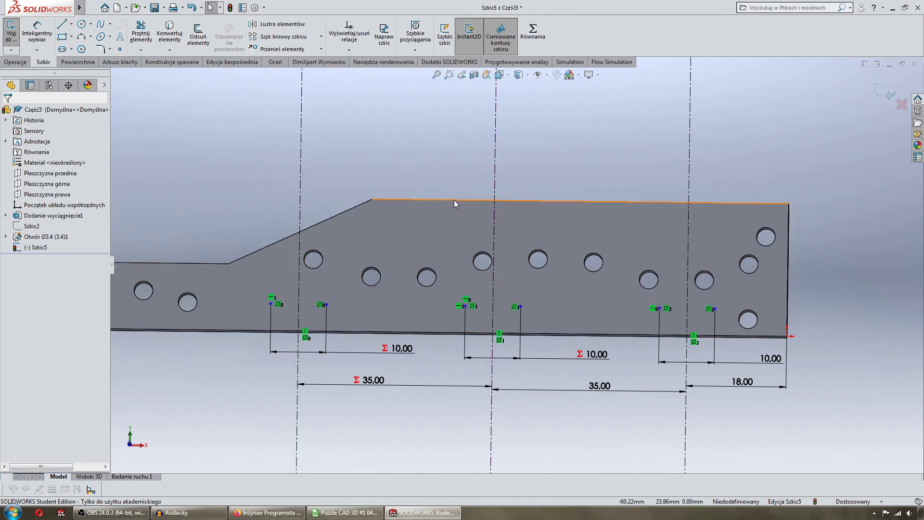
Dimension the sketch points 3.5 above the plate's bottom edge and view Normal To.
{"action": "left_click", "coordinate": [37, 32]}
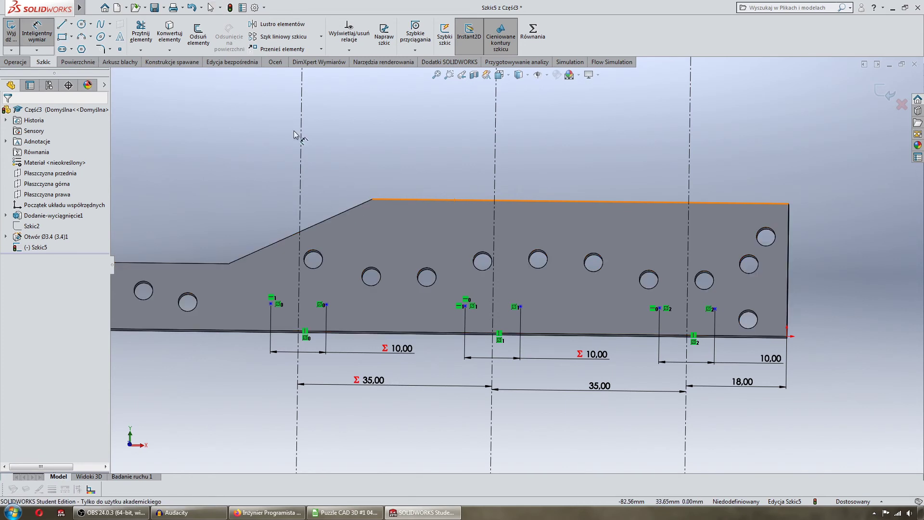
{"action": "left_click", "coordinate": [761, 337]}
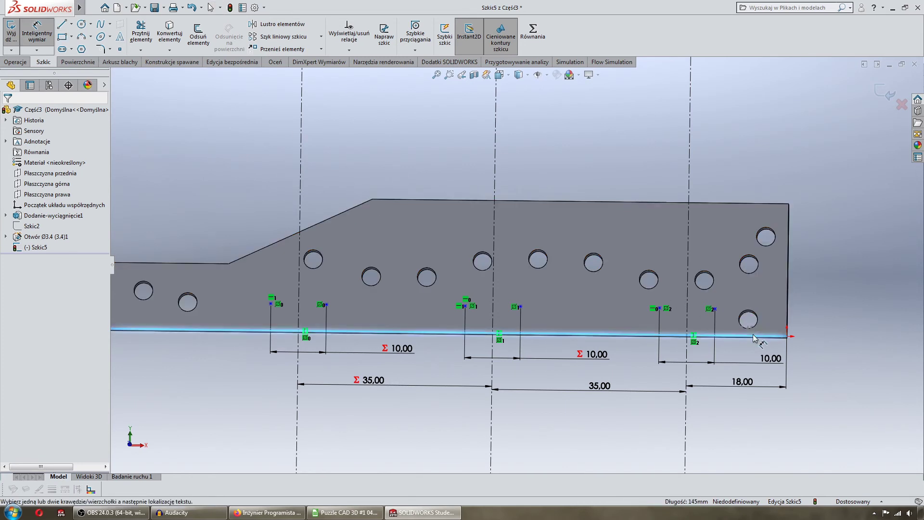
{"action": "left_click", "coordinate": [714, 309]}
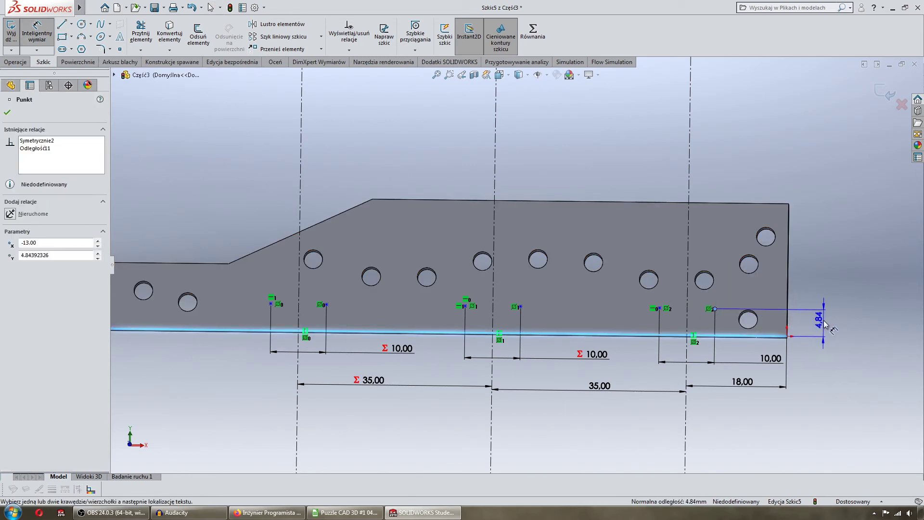
{"action": "left_click", "coordinate": [826, 325]}
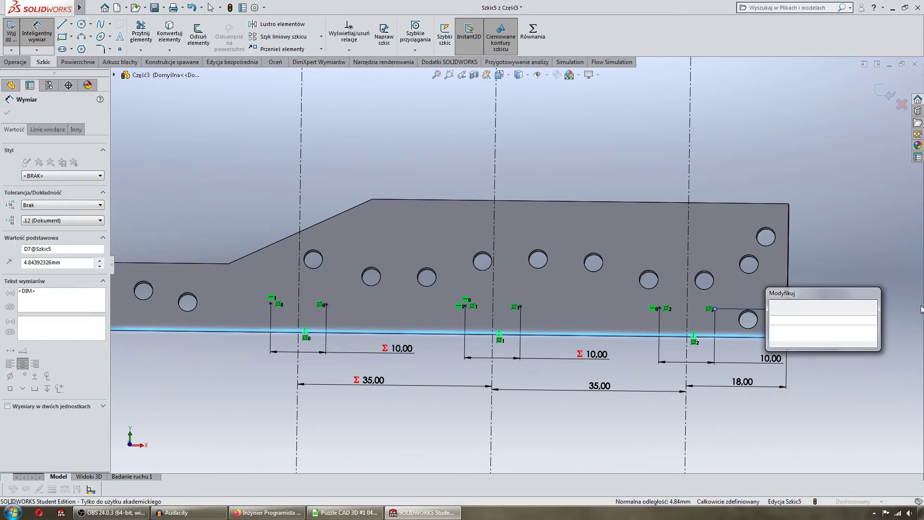
{"action": "type", "text": "3.5"}
{"action": "key", "text": "Return"}
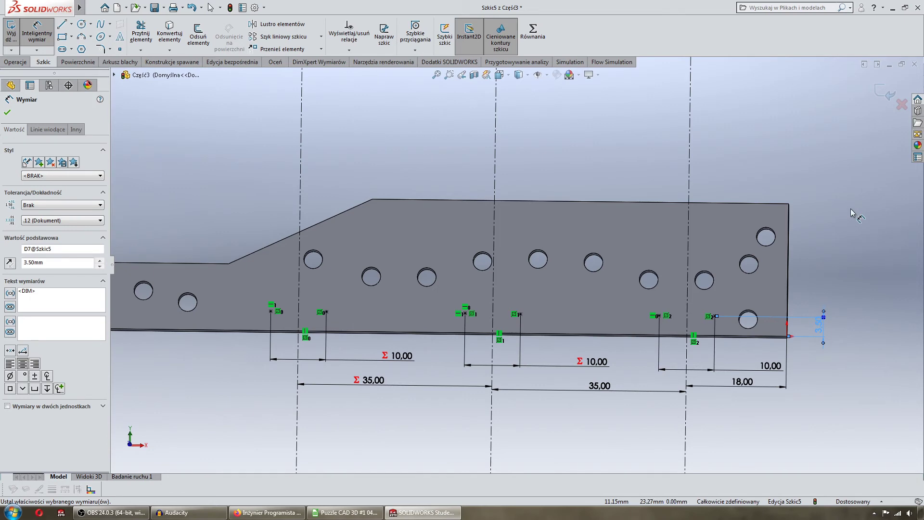
{"action": "key", "text": "Escape"}
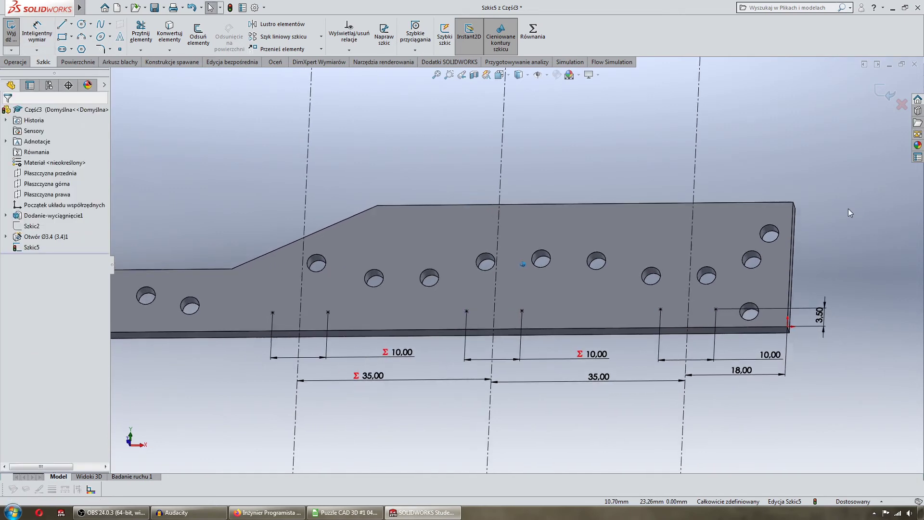
{"action": "key", "text": "ctrl+8"}
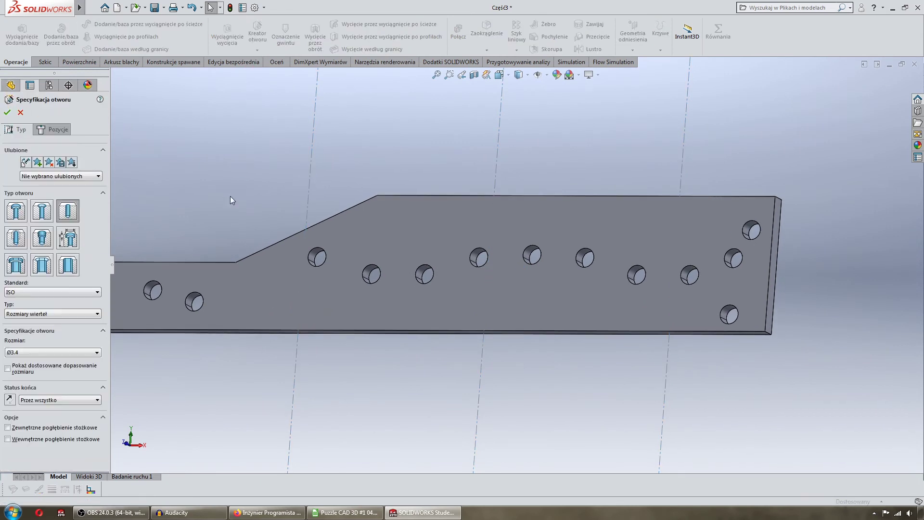
Place Ø3.4 Through All holes at the six sketch points along the plate's lower edge.
{"action": "mouse_move", "coordinate": [230, 195]}
{"action": "middle_mouse_down"}
{"action": "mouse_move", "coordinate": [222, 223]}
{"action": "mouse_move", "coordinate": [146, 184]}
{"action": "middle_mouse_up"}
{"action": "left_click", "coordinate": [53, 129]}
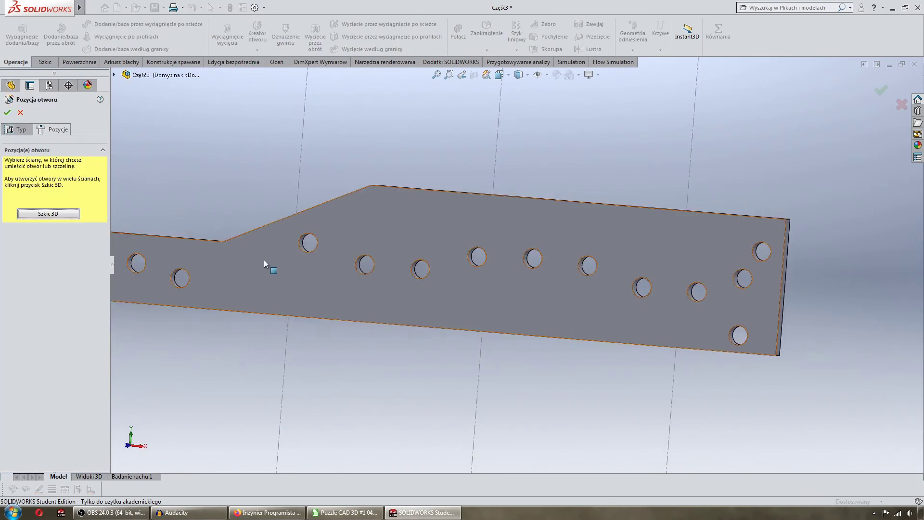
{"action": "left_click", "coordinate": [264, 260]}
{"action": "middle_click_drag", "start_coordinate": [249, 332], "coordinate": [246, 297]}
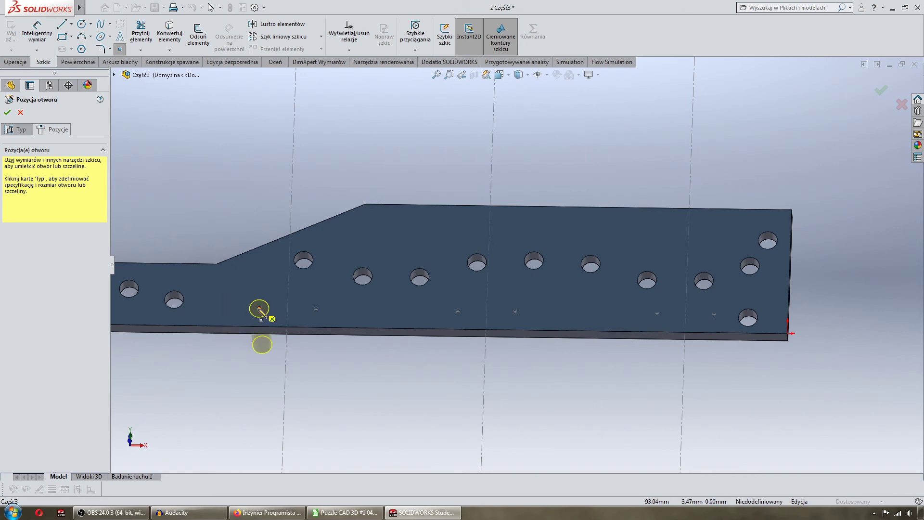
{"action": "left_click", "coordinate": [259, 309]}
{"action": "left_click", "coordinate": [317, 311]}
{"action": "middle_click_drag", "start_coordinate": [317, 311], "coordinate": [478, 325]}
{"action": "left_click", "coordinate": [456, 318]}
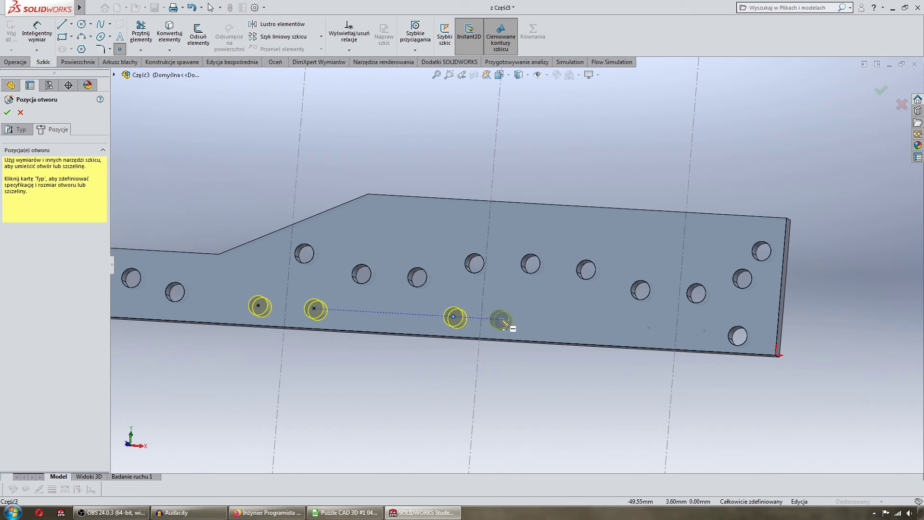
{"action": "left_click", "coordinate": [649, 327]}
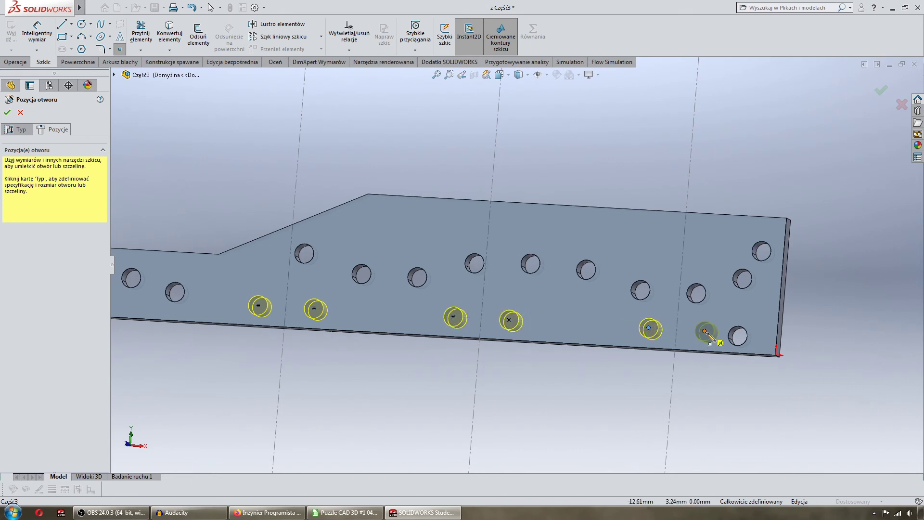
{"action": "left_click", "coordinate": [705, 332]}
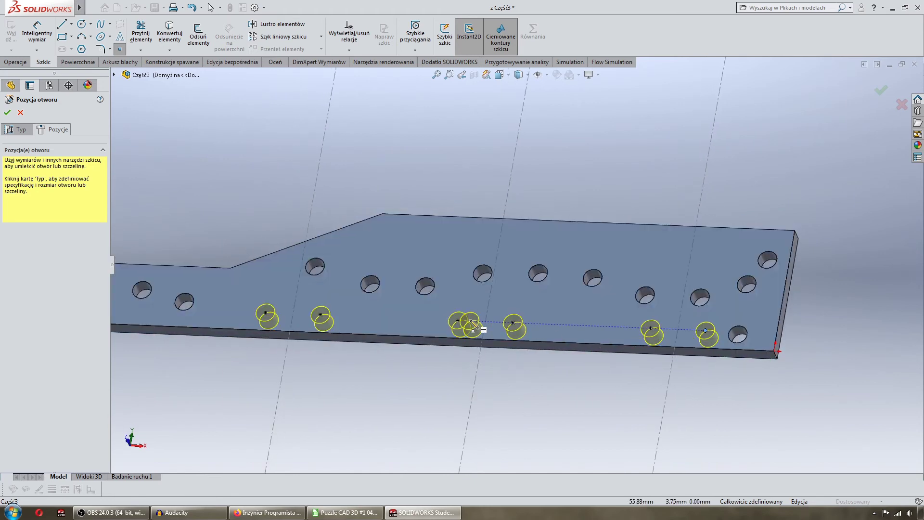
{"action": "left_click", "coordinate": [18, 114]}
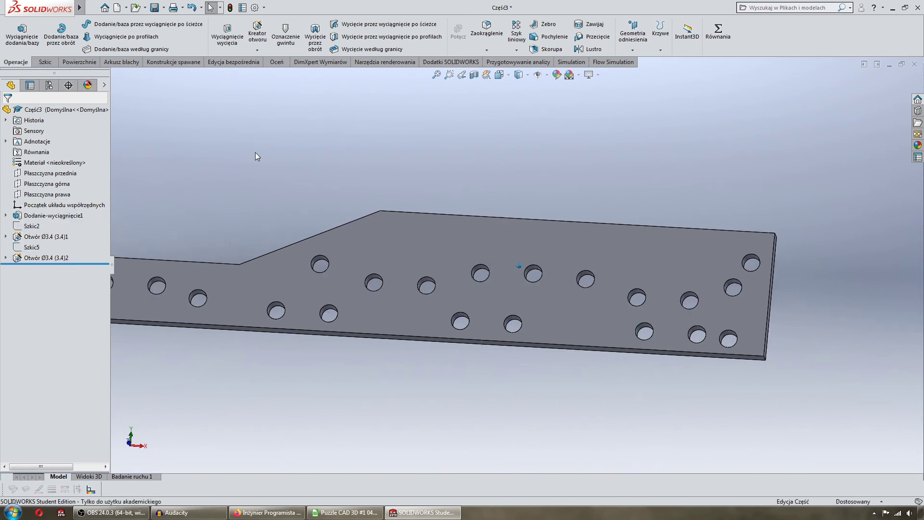
Zoom to fit, show construction sketch Szkic5, and switch to the Front view.
{"action": "key", "text": "f"}
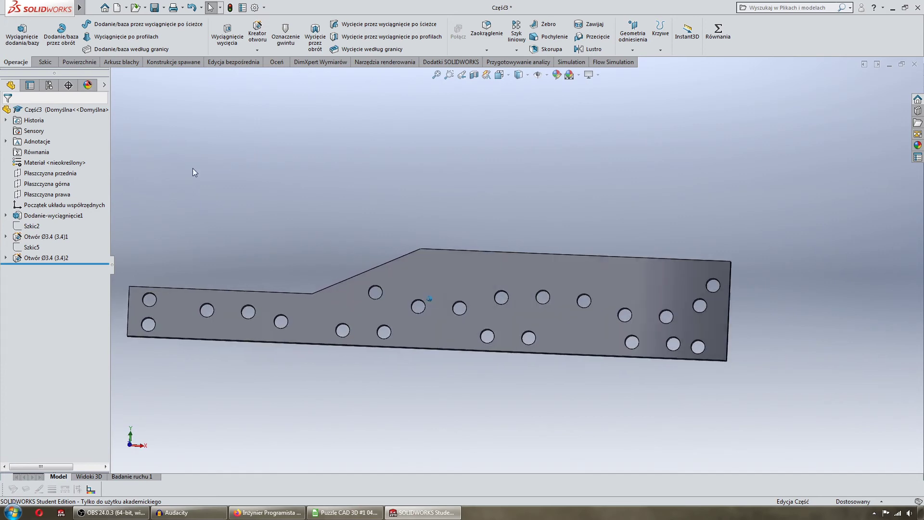
{"action": "left_click", "coordinate": [19, 247]}
{"action": "left_click", "coordinate": [30, 224]}
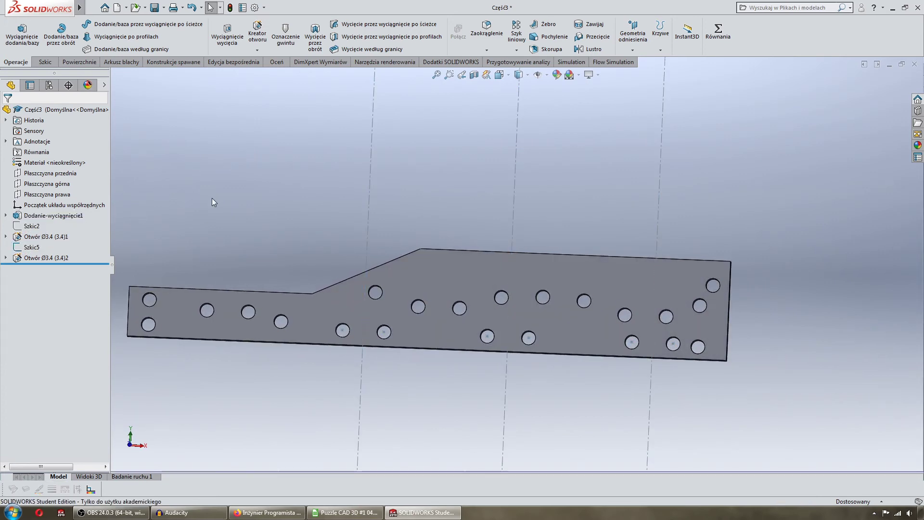
{"action": "key", "text": "ctrl+1"}
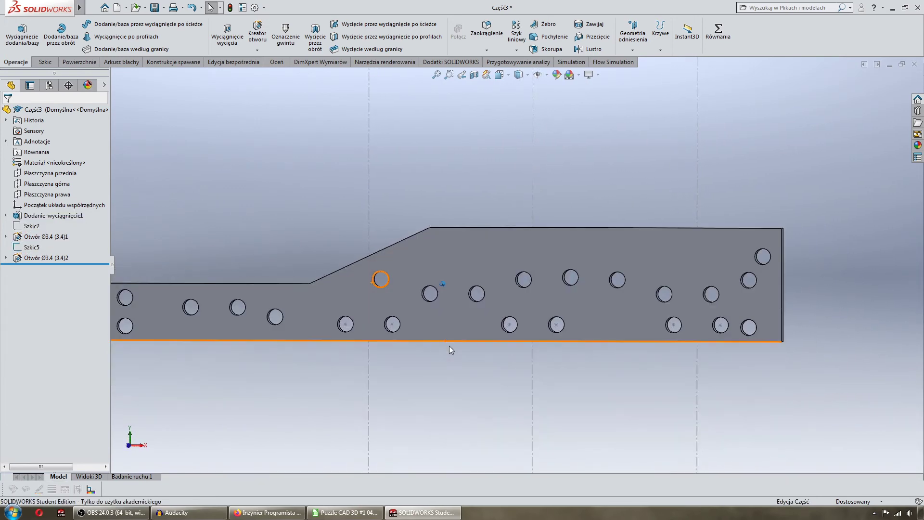
Start a sketch on the plate face and convert the three construction lines into it.
{"action": "left_click", "coordinate": [456, 332]}
{"action": "left_click", "coordinate": [496, 308]}
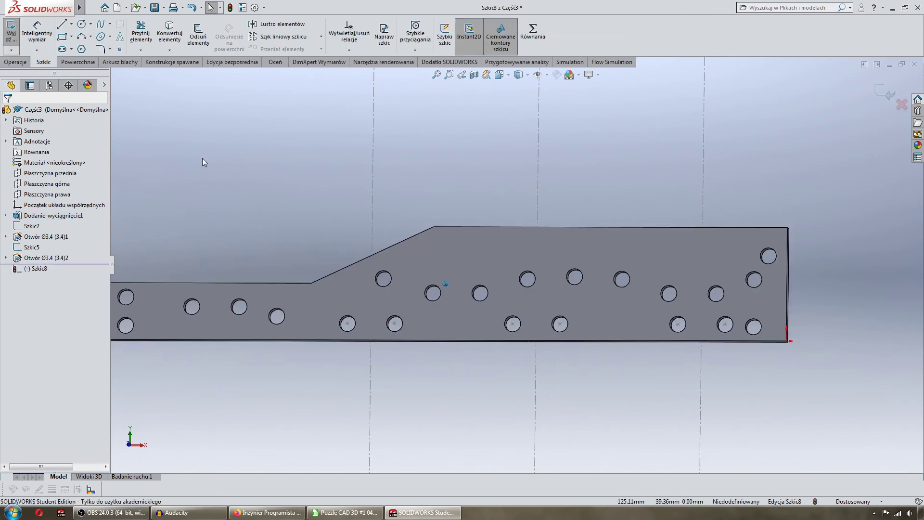
{"action": "left_click", "coordinate": [169, 31]}
{"action": "left_click", "coordinate": [371, 217]}
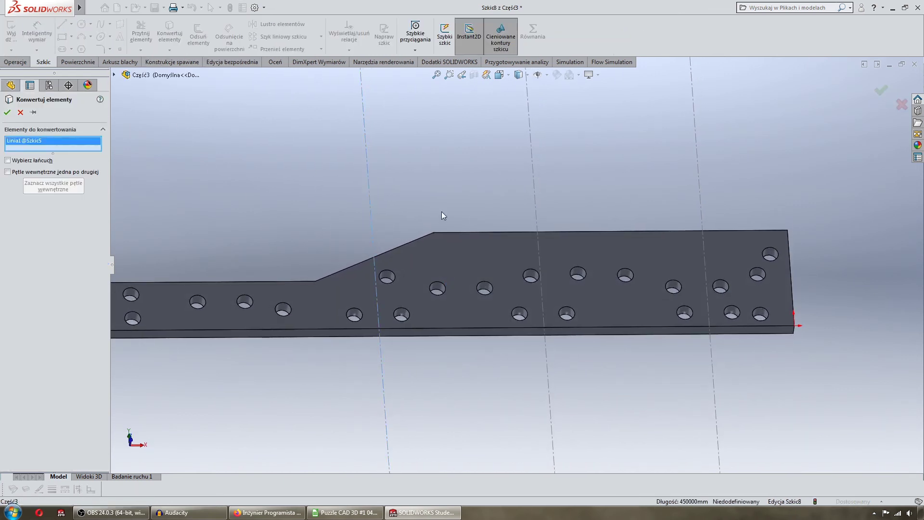
{"action": "left_click", "coordinate": [537, 199]}
{"action": "left_click", "coordinate": [701, 193]}
{"action": "key", "text": "Return"}
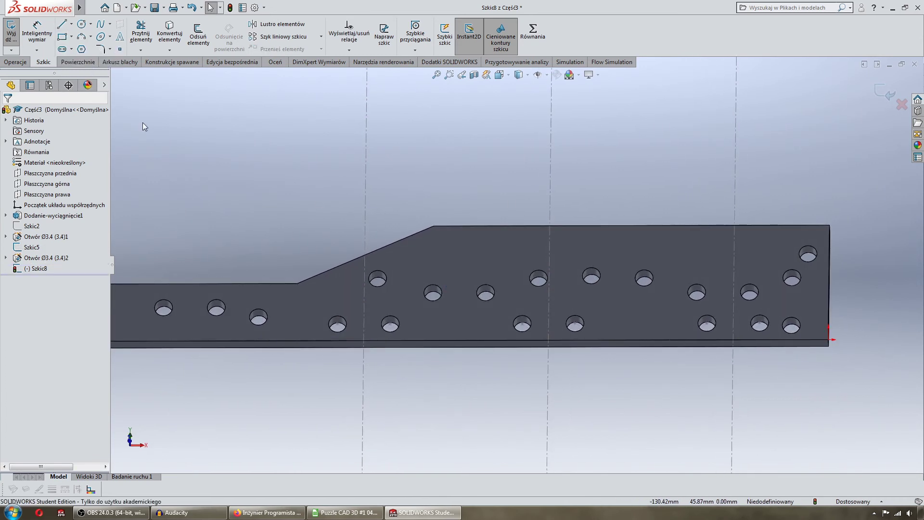
Draw the first two three-point arcs on the plate's bottom edge beneath the hole pairs.
{"action": "left_click", "coordinate": [83, 39]}
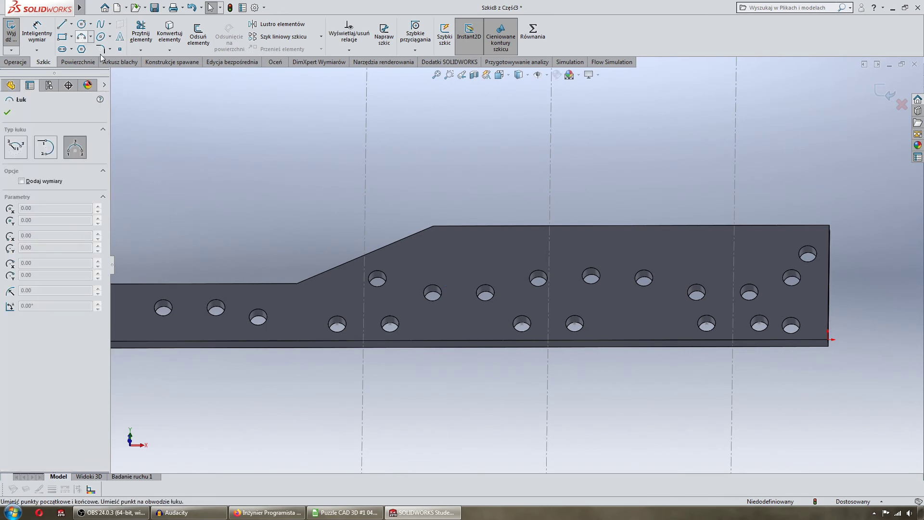
{"action": "scroll", "coordinate": [392, 355], "scroll_direction": "down", "scroll_amount": 2}
{"action": "scroll", "coordinate": [347, 349], "scroll_direction": "down", "scroll_amount": 1}
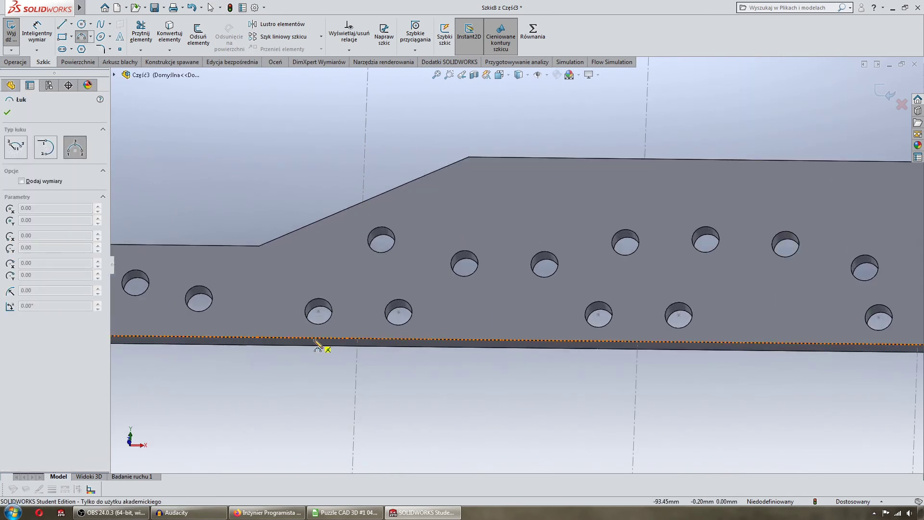
{"action": "left_click", "coordinate": [314, 338]}
{"action": "left_click", "coordinate": [391, 338]}
{"action": "left_click", "coordinate": [353, 323]}
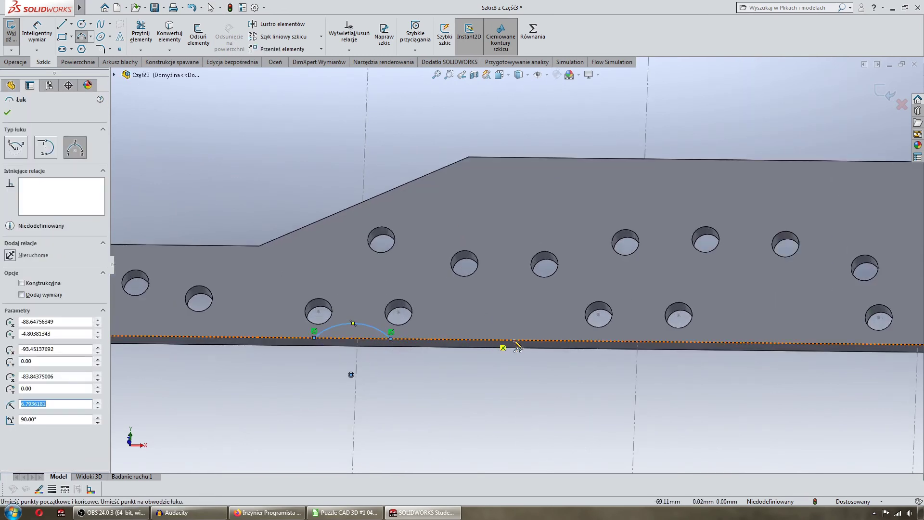
{"action": "left_click", "coordinate": [609, 343]}
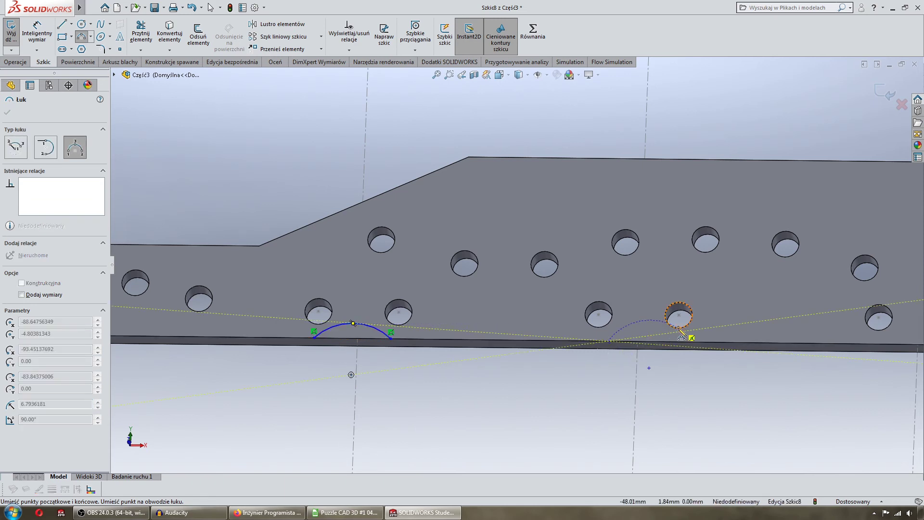
{"action": "left_click", "coordinate": [693, 350]}
{"action": "left_click", "coordinate": [659, 339]}
{"action": "key", "text": "Escape"}
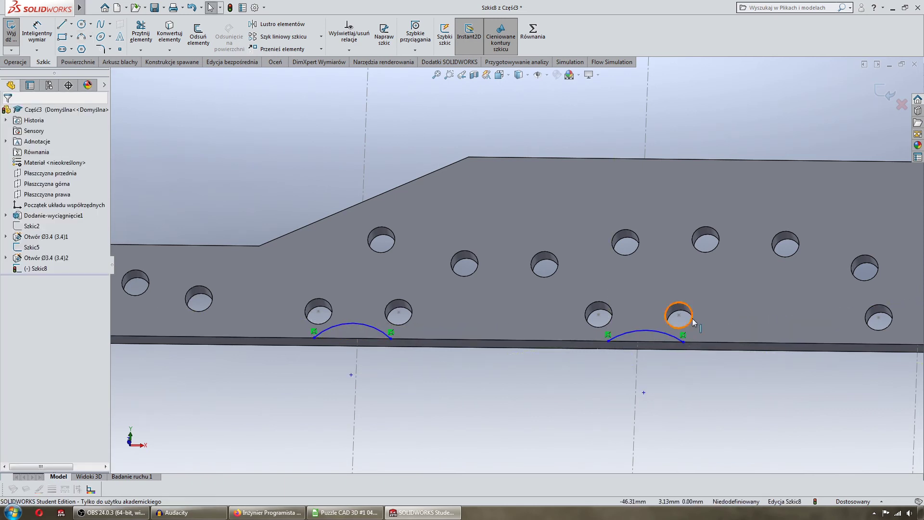
{"action": "key", "text": "ctrl+Left"}
{"action": "key", "text": "ctrl+Left"}
{"action": "key", "text": "ctrl+Left"}
{"action": "key", "text": "ctrl+Left"}
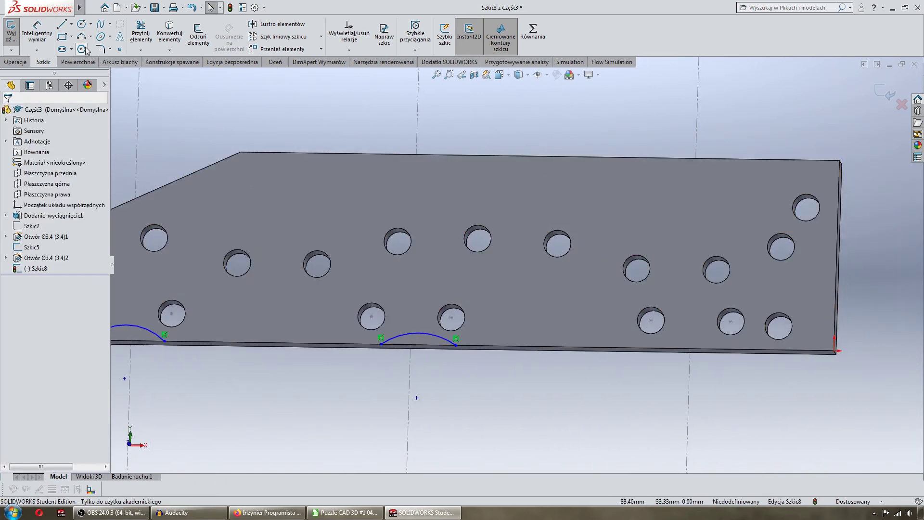
Draw the third arc under the right hole pair and orbit to see all three.
{"action": "left_click", "coordinate": [81, 36]}
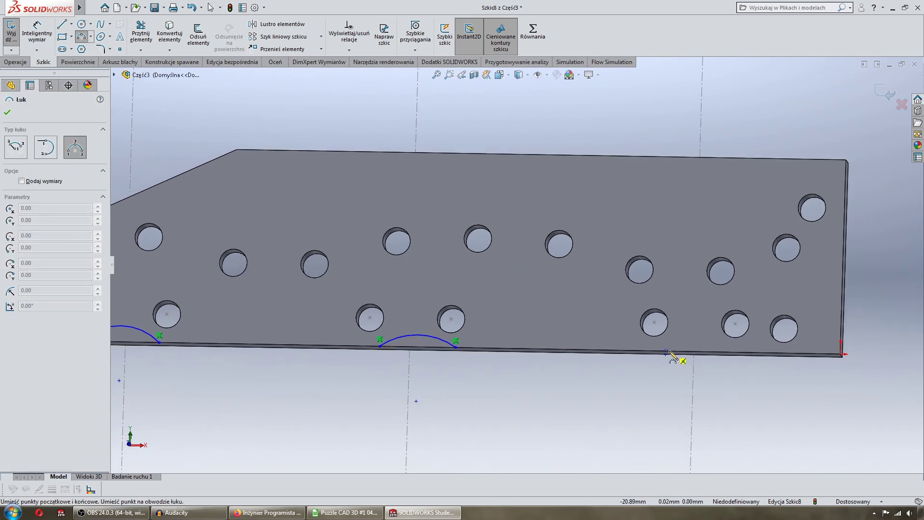
{"action": "left_click", "coordinate": [733, 354]}
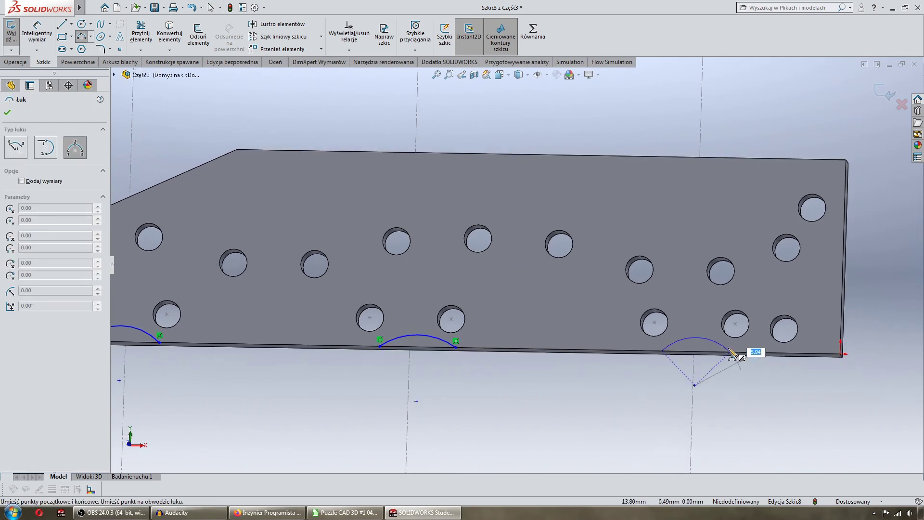
{"action": "key", "text": "Escape"}
{"action": "mouse_move", "coordinate": [534, 326]}
{"action": "middle_mouse_down"}
{"action": "mouse_move", "coordinate": [331, 321]}
{"action": "mouse_move", "coordinate": [274, 330]}
{"action": "middle_mouse_up"}
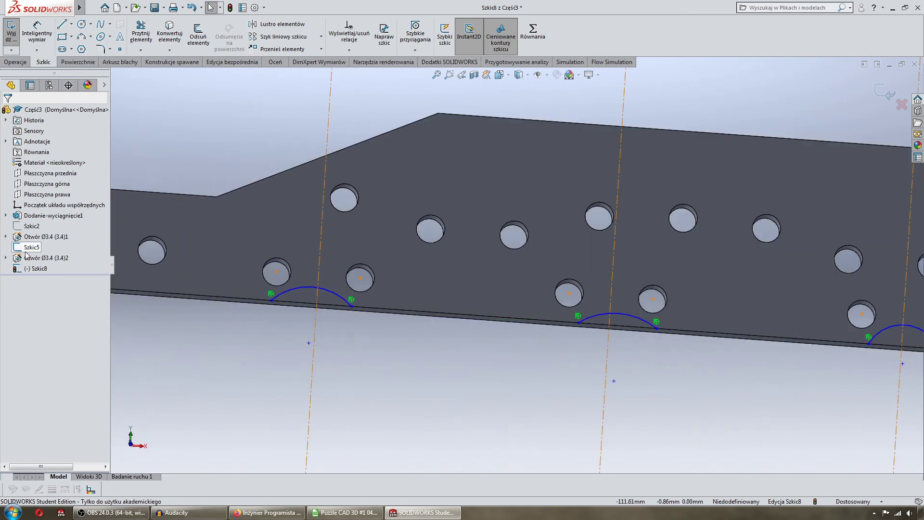
Make the left, middle and right arc centres coincident with their vertical centrelines.
{"action": "left_click", "coordinate": [309, 344]}
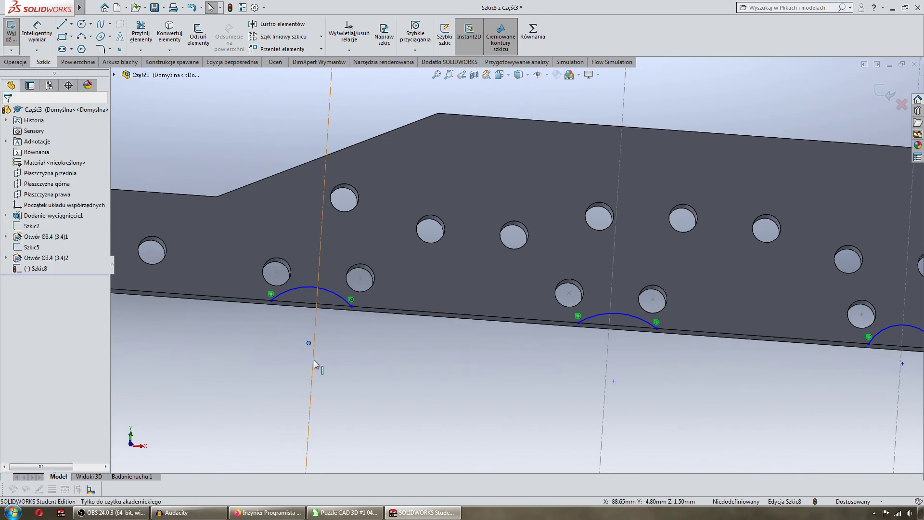
{"action": "left_click", "coordinate": [9, 268]}
{"action": "left_click", "coordinate": [233, 313]}
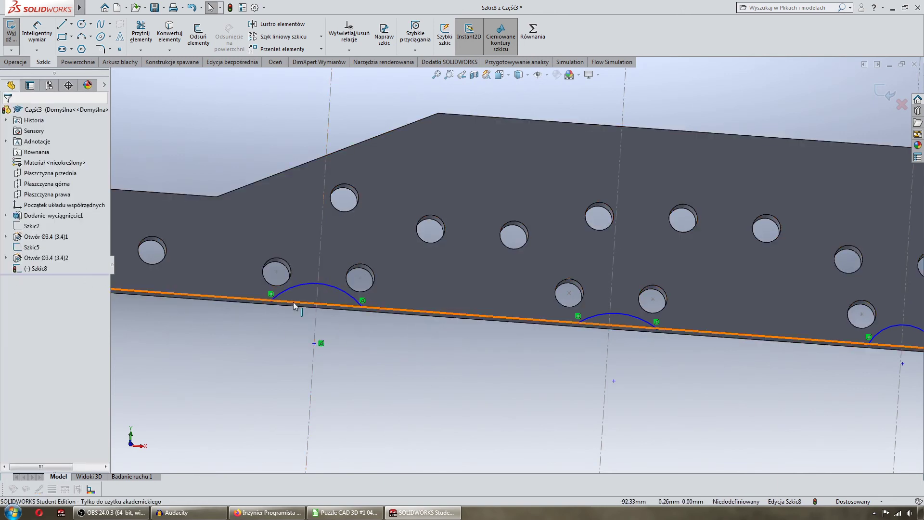
{"action": "scroll", "coordinate": [222, 292], "scroll_direction": "up", "scroll_amount": 1}
{"action": "scroll", "coordinate": [333, 298], "scroll_direction": "up", "scroll_amount": 1}
{"action": "scroll", "coordinate": [667, 315], "scroll_direction": "down", "scroll_amount": 2}
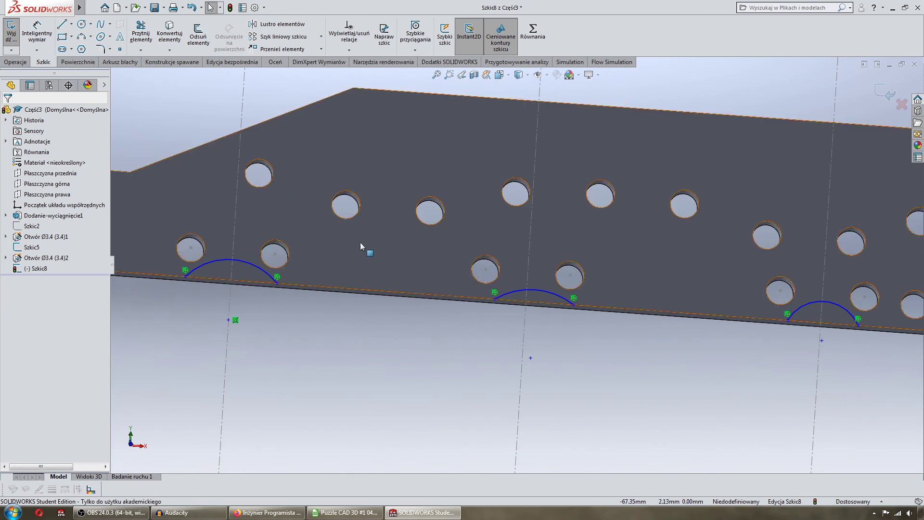
{"action": "left_click", "coordinate": [531, 358]}
{"action": "left_click", "coordinate": [524, 374], "text": "ctrl"}
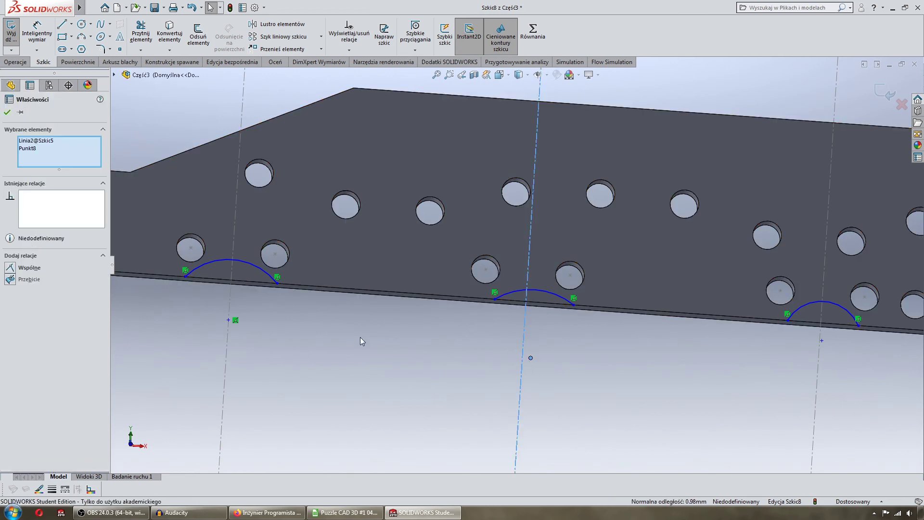
{"action": "left_click", "coordinate": [9, 267]}
{"action": "scroll", "coordinate": [368, 343], "scroll_direction": "up", "scroll_amount": 2}
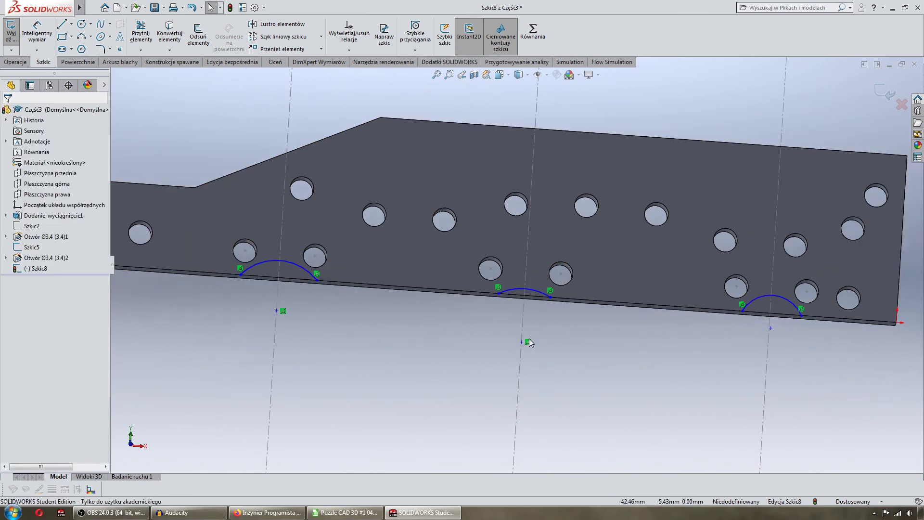
{"action": "scroll", "coordinate": [776, 330], "scroll_direction": "down", "scroll_amount": 3}
{"action": "left_click", "coordinate": [764, 322]}
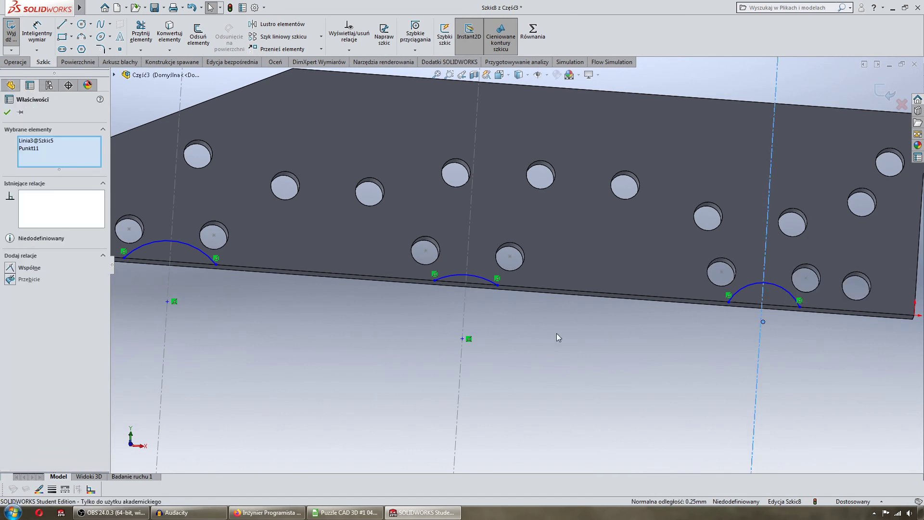
{"action": "left_click", "coordinate": [13, 270]}
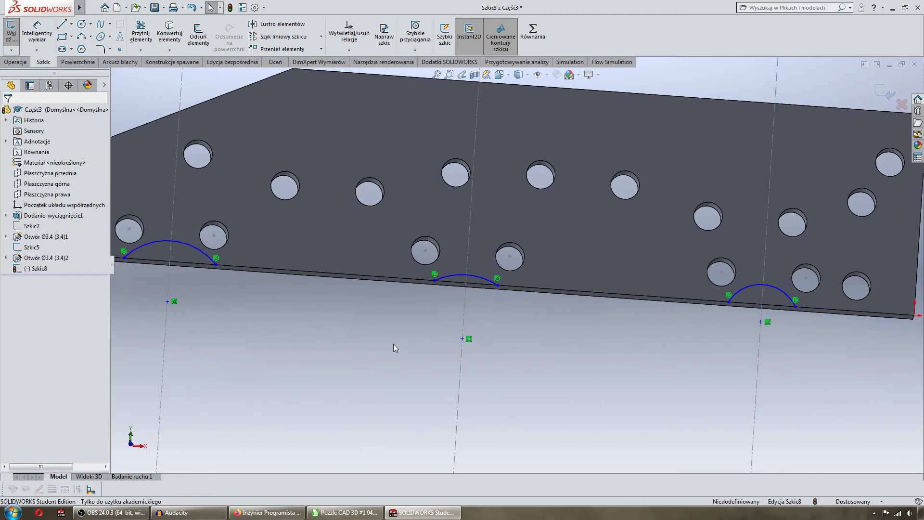
{"action": "scroll", "coordinate": [393, 343], "scroll_direction": "up", "scroll_amount": 1}
{"action": "scroll", "coordinate": [326, 284], "scroll_direction": "down", "scroll_amount": 1}
Apply an Equal relation to the three arcs so they share one size.
{"action": "left_click", "coordinate": [193, 261]}
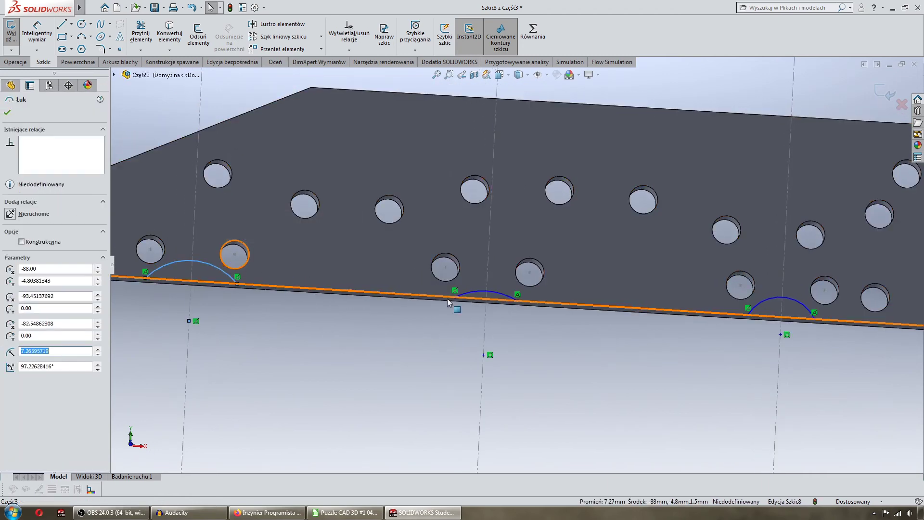
{"action": "left_click", "coordinate": [473, 293], "text": "ctrl"}
{"action": "left_click", "coordinate": [771, 302], "text": "ctrl"}
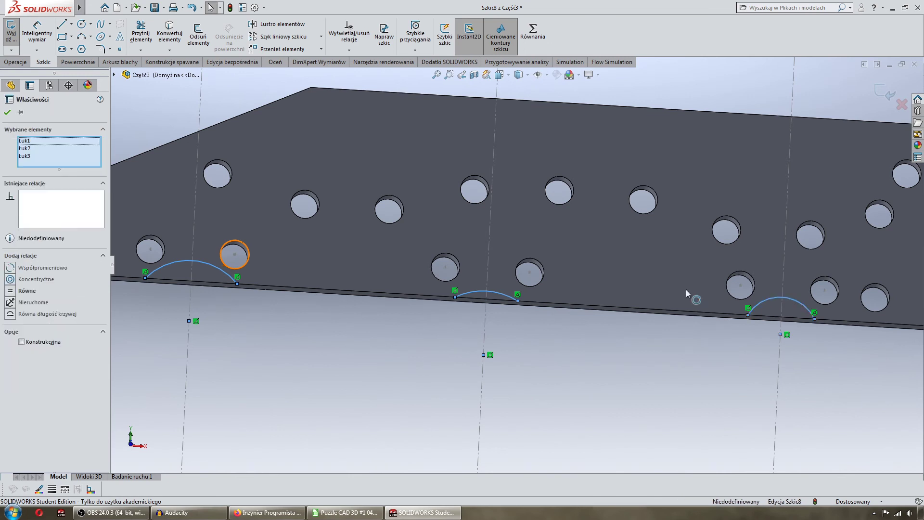
{"action": "left_click", "coordinate": [11, 292]}
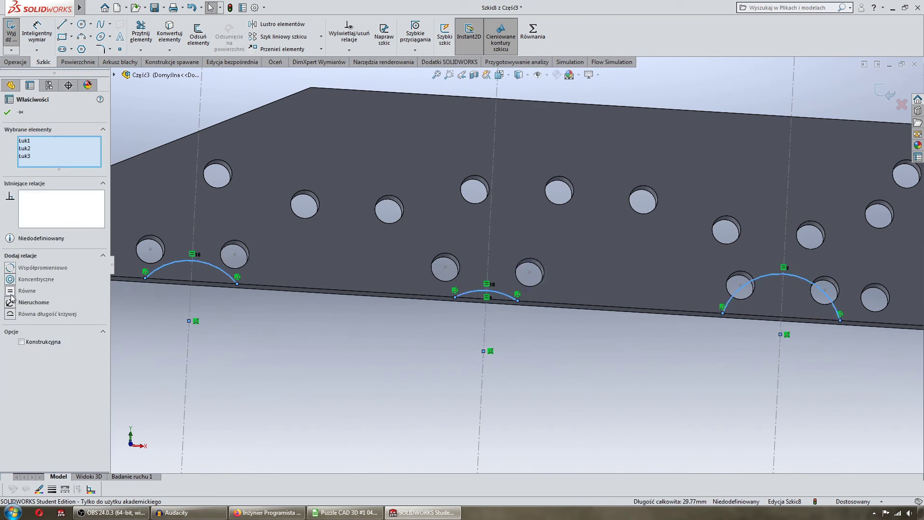
{"action": "left_click", "coordinate": [11, 293]}
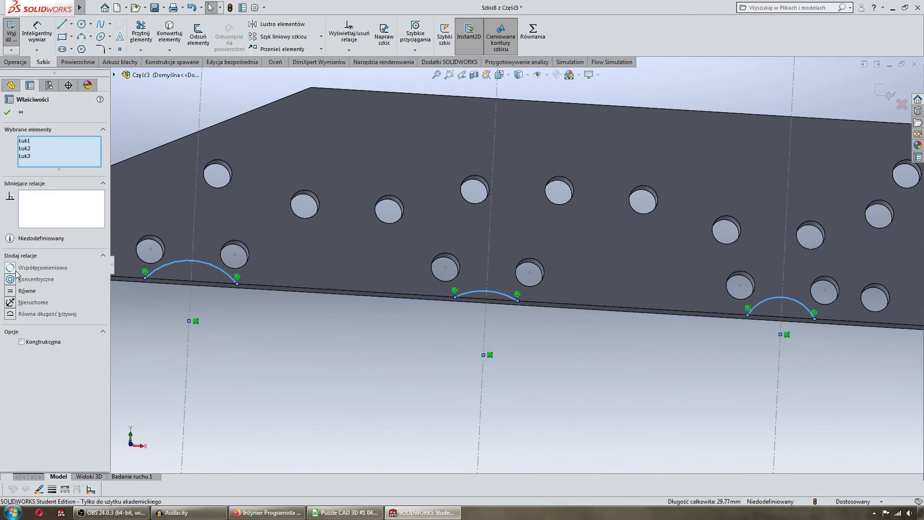
{"action": "key", "text": "Escape"}
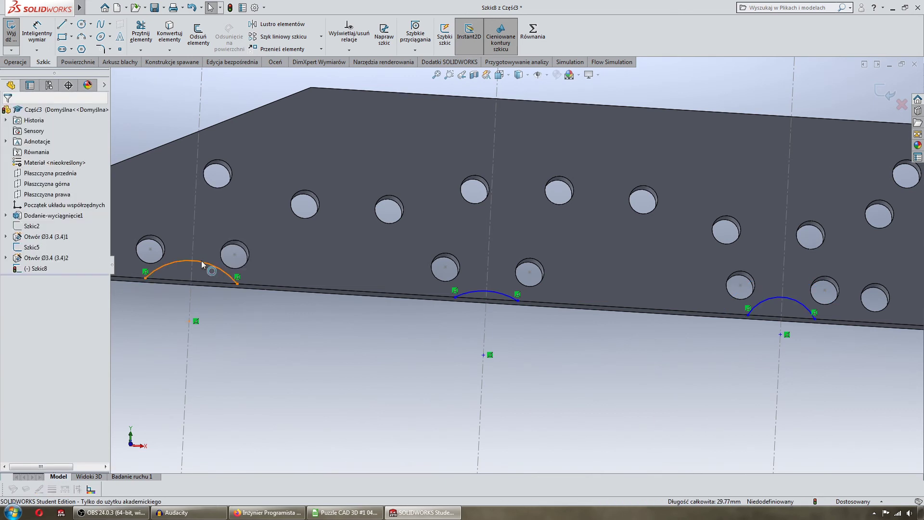
{"action": "left_click", "coordinate": [191, 260]}
{"action": "left_click", "coordinate": [485, 291], "text": "ctrl"}
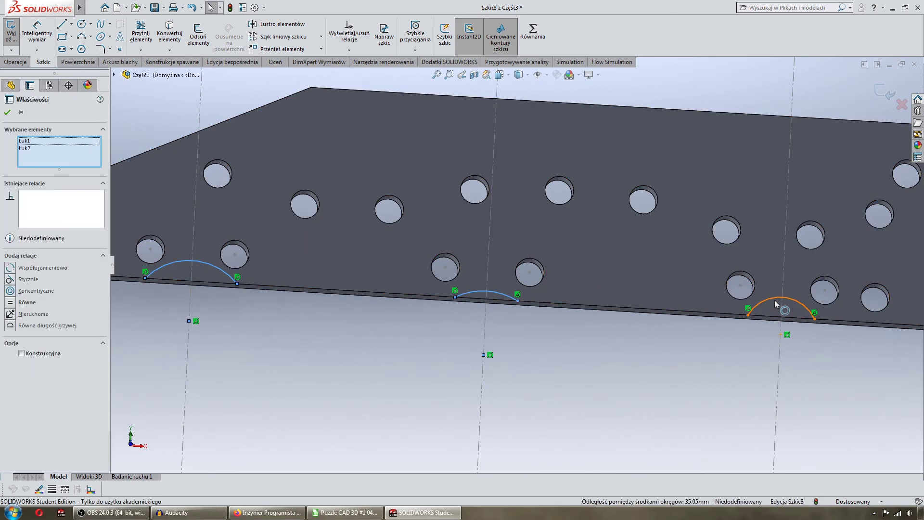
{"action": "key", "text": "ctrl+z"}
{"action": "left_click", "coordinate": [285, 337]}
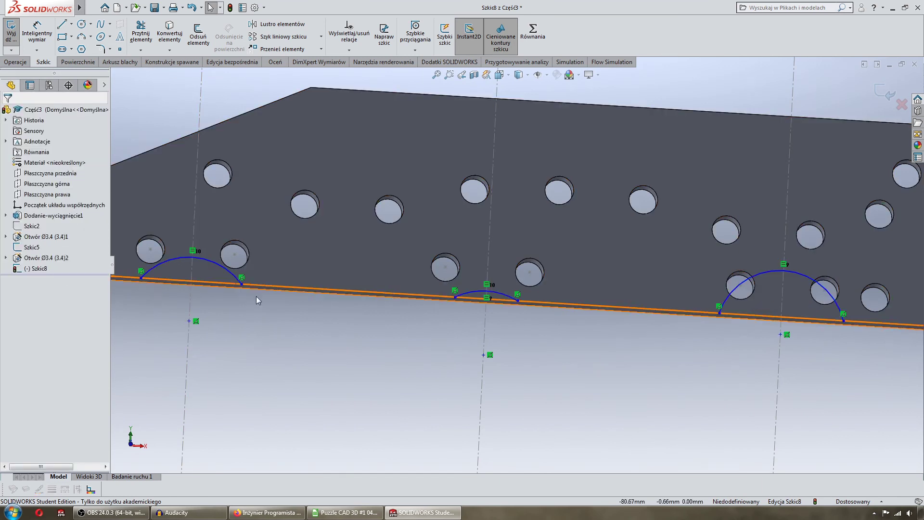
{"action": "left_click", "coordinate": [37, 34]}
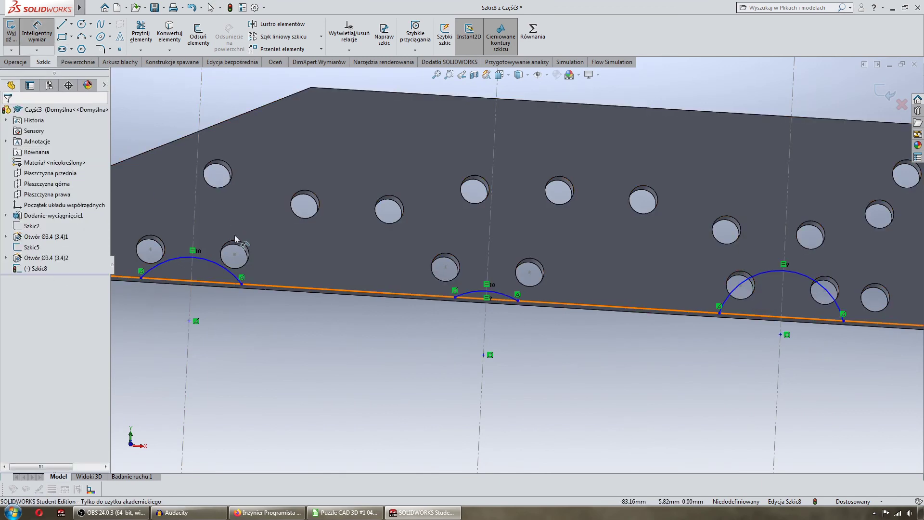
Dimension the left arc 3.00 high from the bottom edge with an R6.00 radius.
{"action": "left_click", "coordinate": [208, 284]}
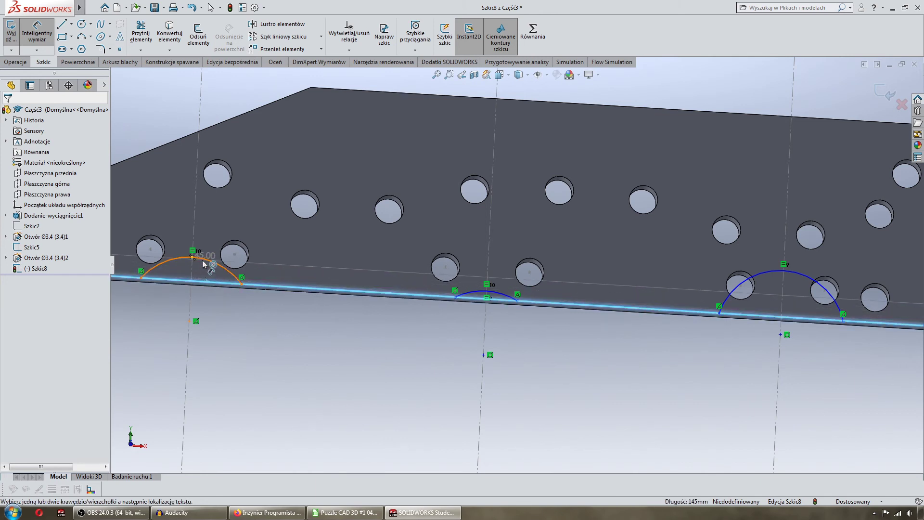
{"action": "left_click", "coordinate": [203, 263]}
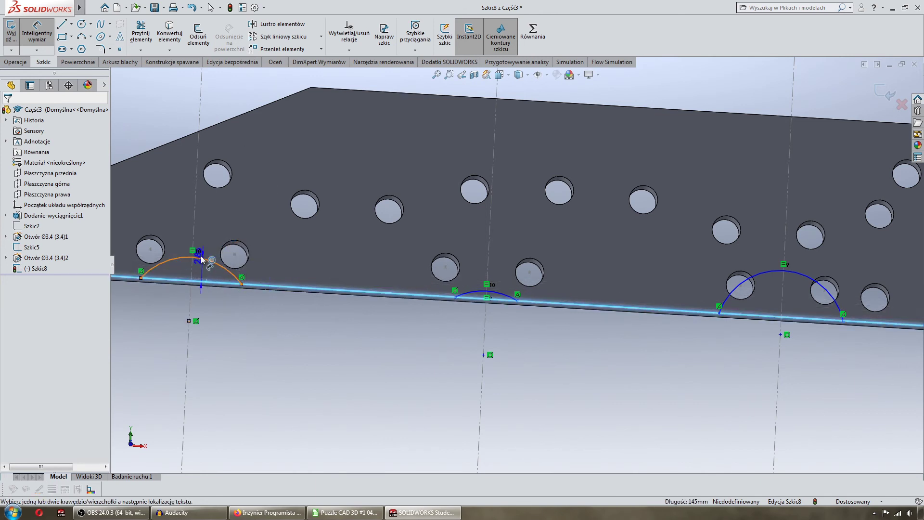
{"action": "left_click", "coordinate": [202, 260]}
{"action": "left_click", "coordinate": [295, 260]}
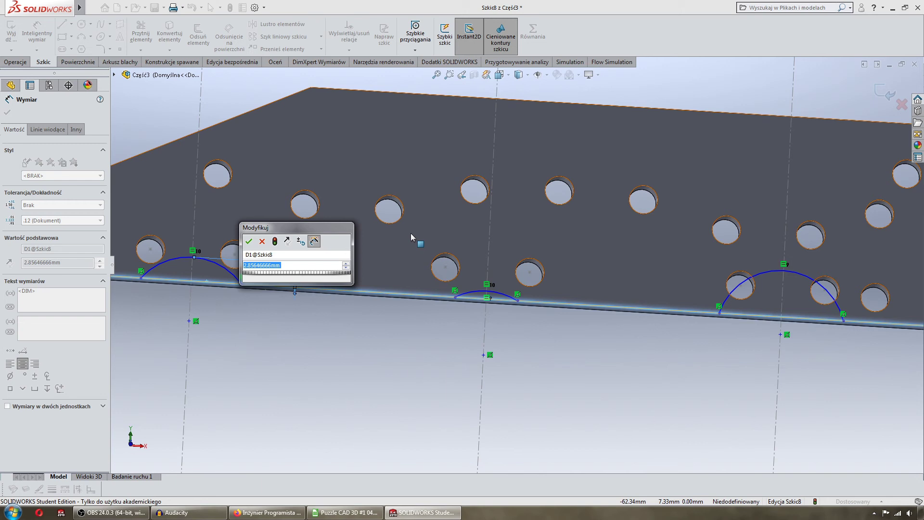
{"action": "type", "text": "3"}
{"action": "key", "text": "Return"}
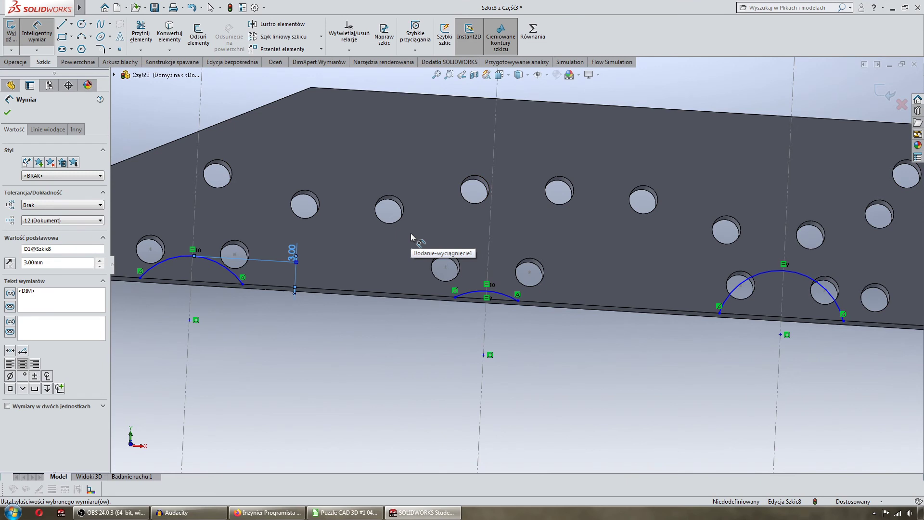
{"action": "left_click", "coordinate": [223, 265]}
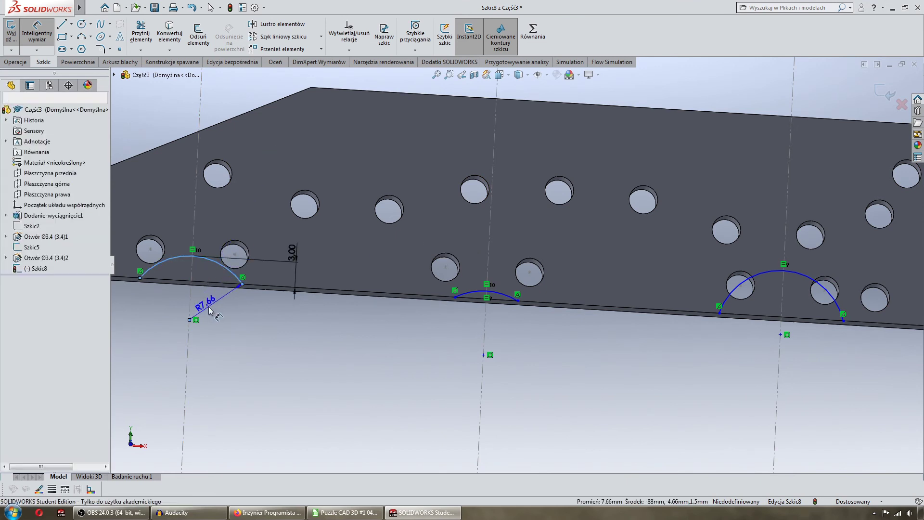
{"action": "left_click", "coordinate": [210, 311]}
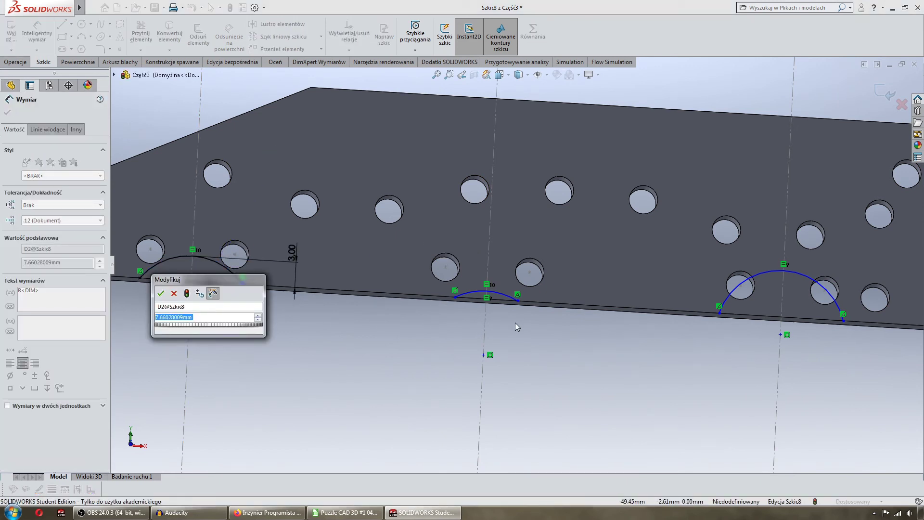
{"action": "type", "text": "6"}
{"action": "key", "text": "Return"}
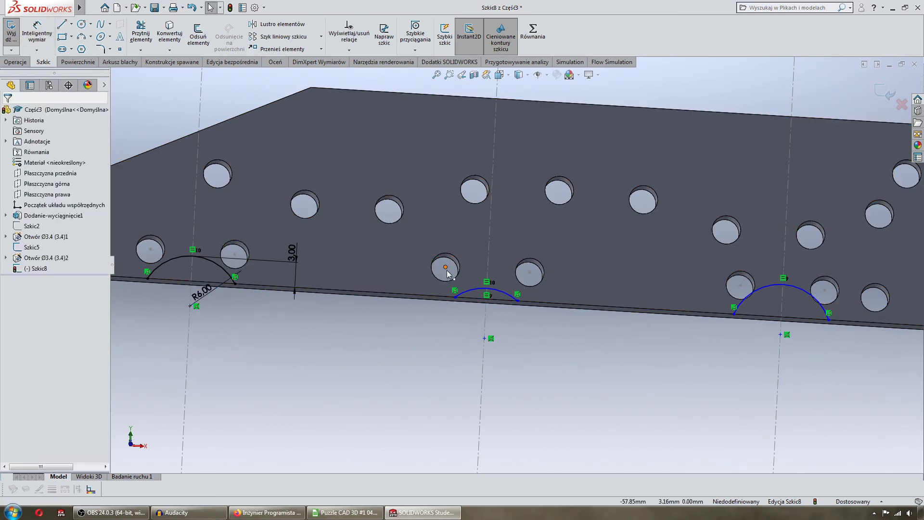
{"action": "middle_click_drag", "start_coordinate": [447, 270], "coordinate": [385, 269]}
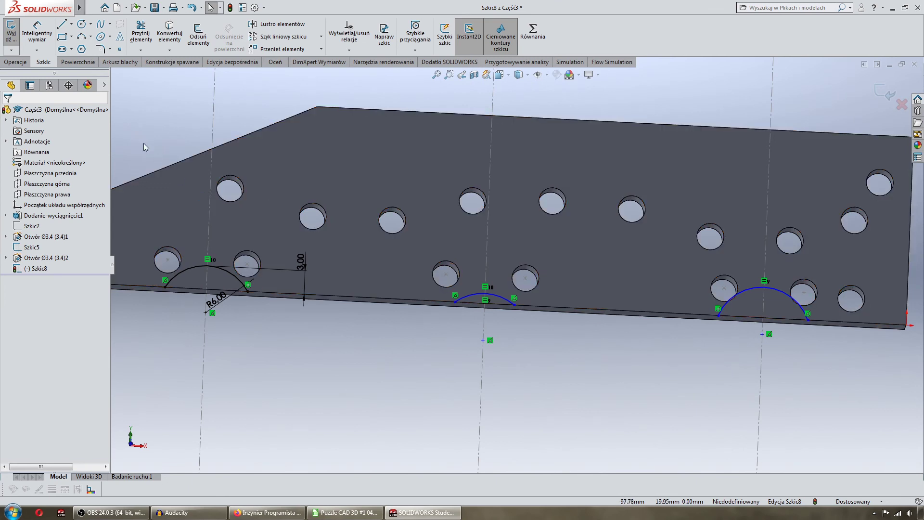
Draw an infinite construction line across the plate along the bottom edge.
{"action": "left_click", "coordinate": [61, 25]}
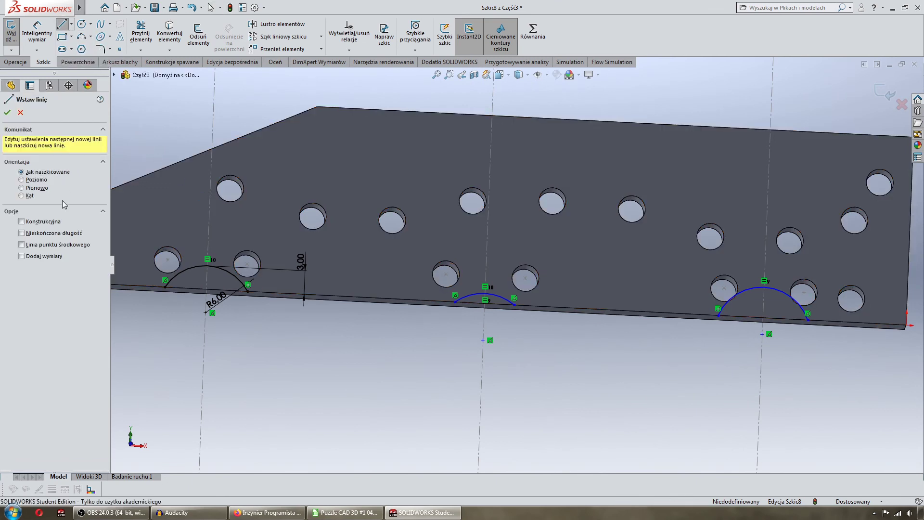
{"action": "left_click", "coordinate": [50, 233]}
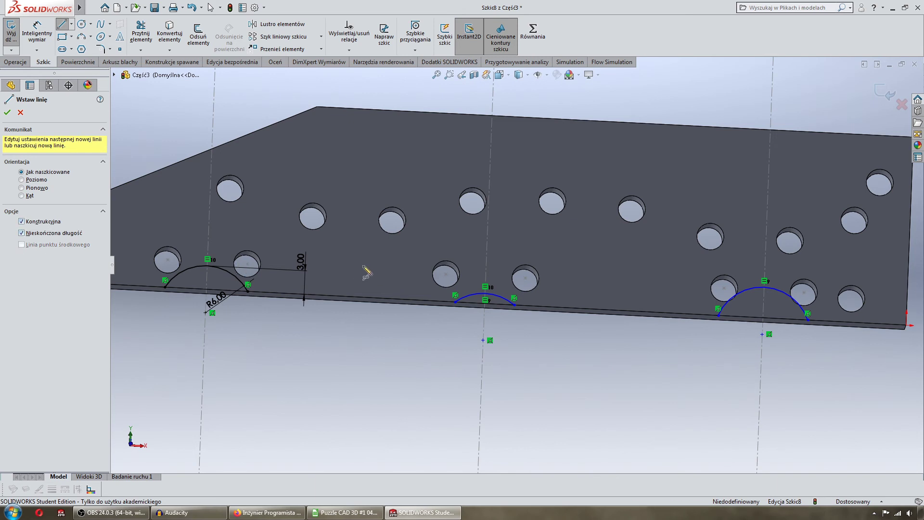
{"action": "left_click_drag", "start_coordinate": [377, 265], "coordinate": [392, 268]}
{"action": "key", "text": "Escape"}
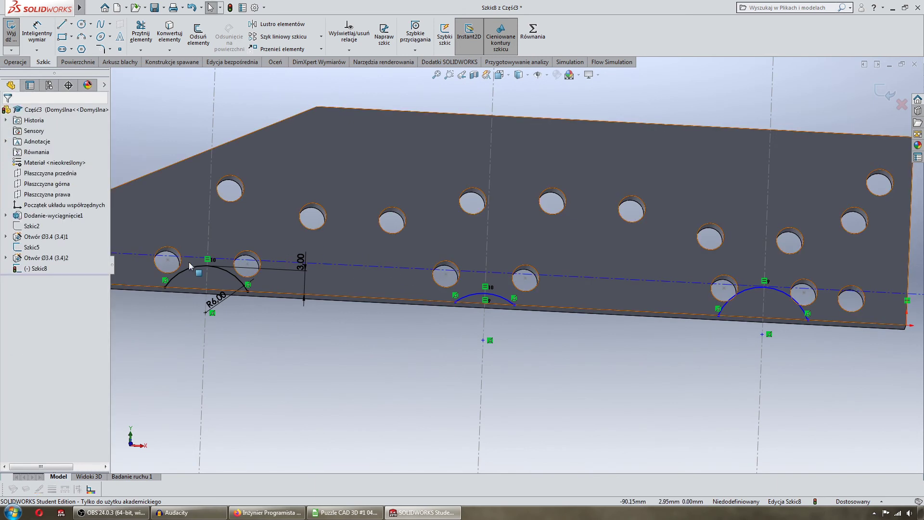
Make the construction line tangent to the left, middle and right arcs.
{"action": "left_click", "coordinate": [189, 265]}
{"action": "left_click", "coordinate": [191, 256], "text": "ctrl"}
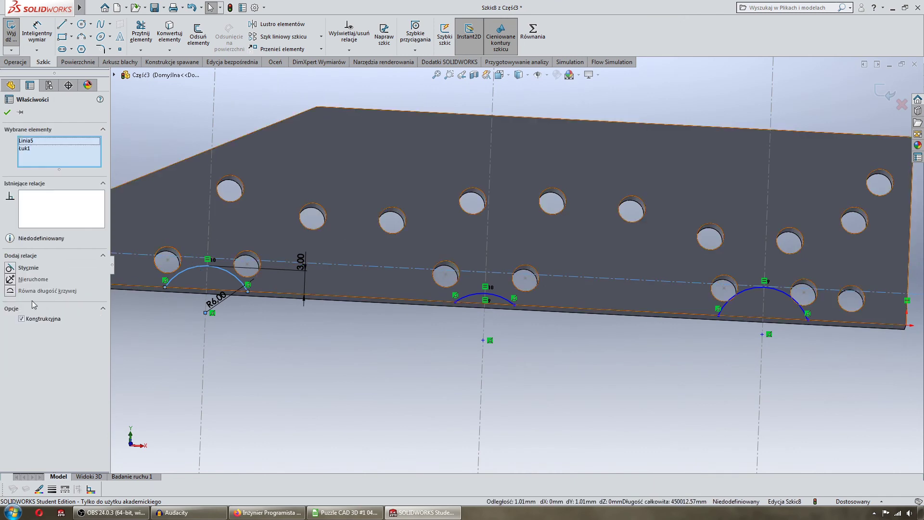
{"action": "left_click", "coordinate": [10, 268]}
{"action": "left_click", "coordinate": [275, 336]}
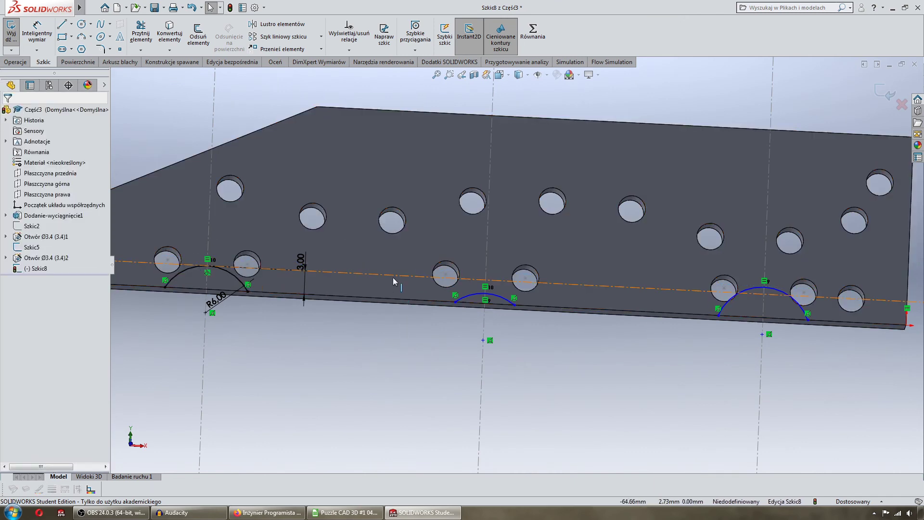
{"action": "left_click", "coordinate": [392, 277]}
{"action": "left_click", "coordinate": [469, 298], "text": "ctrl"}
{"action": "left_click", "coordinate": [9, 267]}
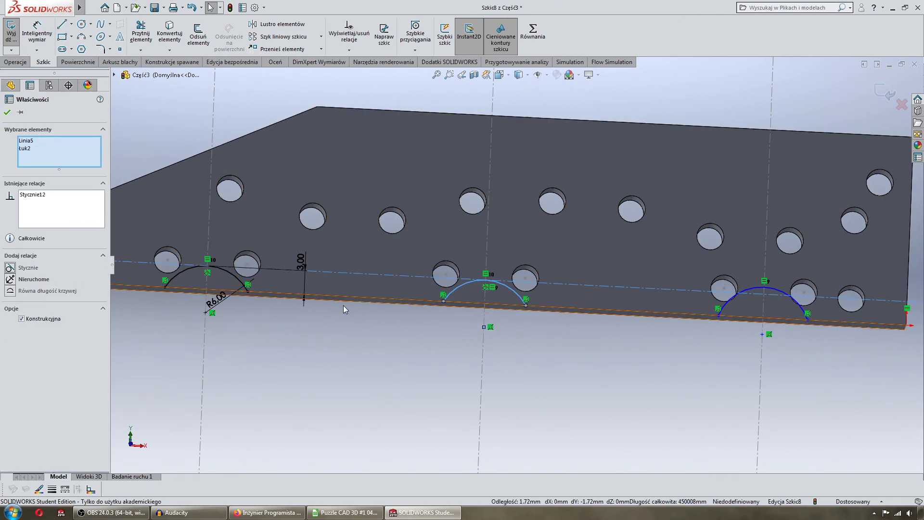
{"action": "left_click", "coordinate": [651, 340]}
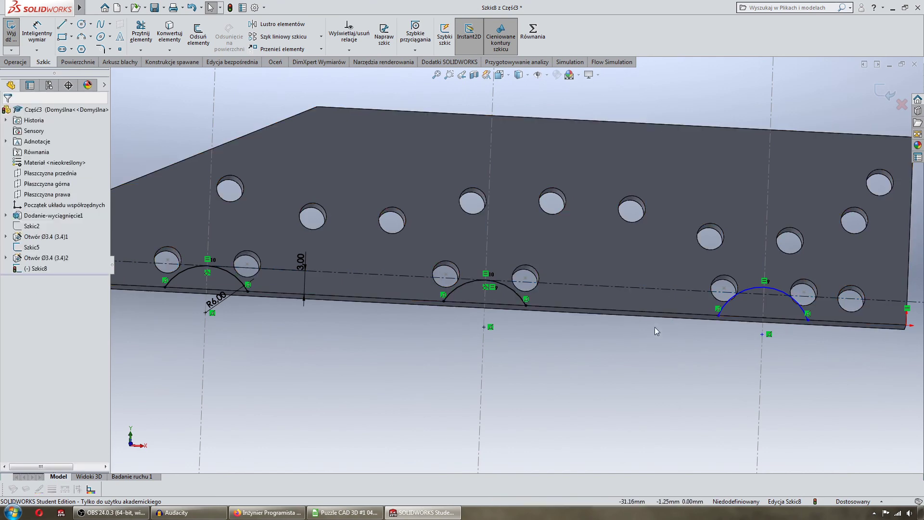
{"action": "left_click", "coordinate": [673, 289]}
{"action": "left_click", "coordinate": [749, 291], "text": "ctrl"}
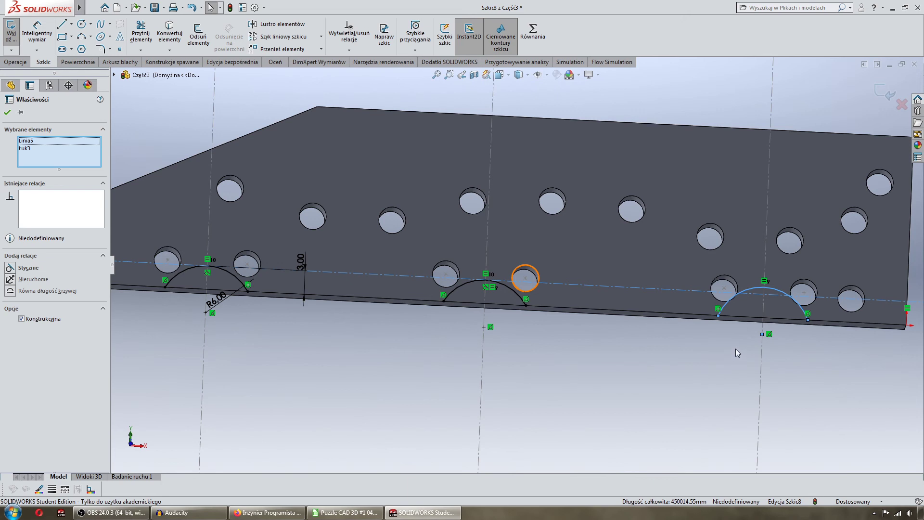
{"action": "left_click", "coordinate": [13, 268]}
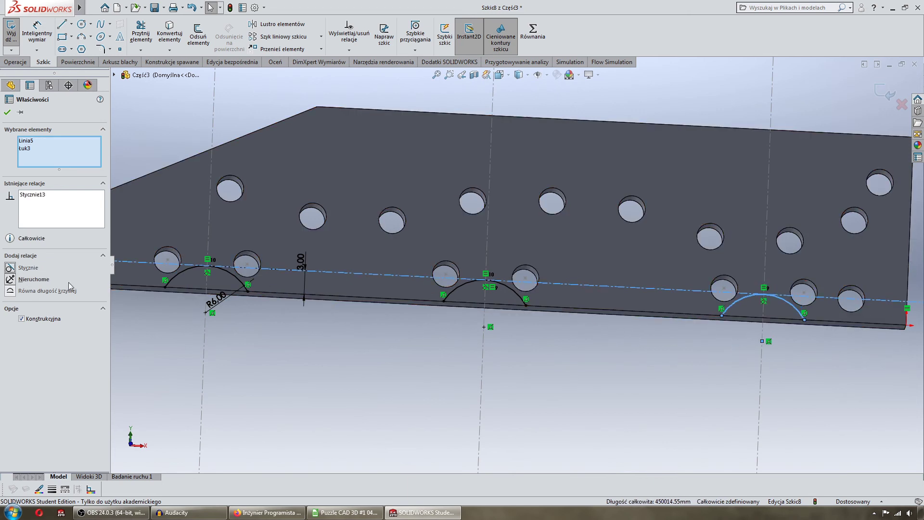
{"action": "left_click", "coordinate": [602, 381]}
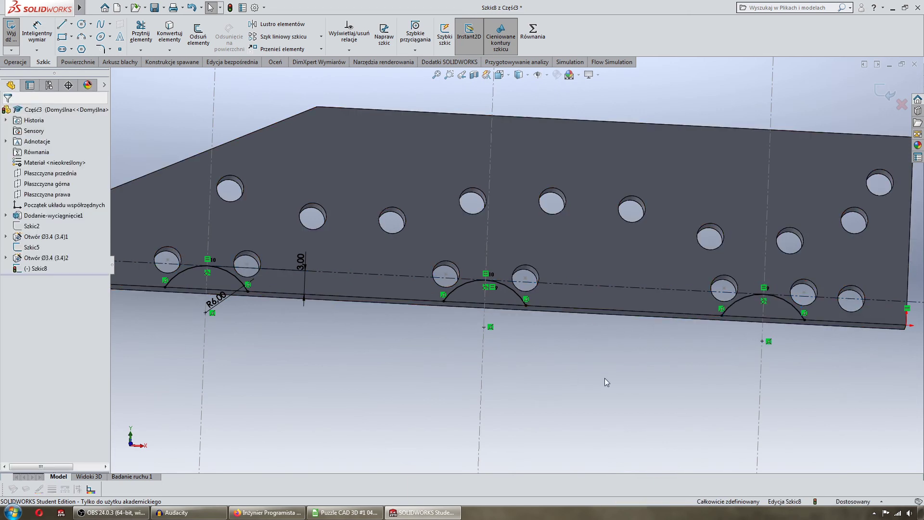
{"action": "key", "text": "Down"}
{"action": "key", "text": "Down"}
{"action": "key", "text": "Down"}
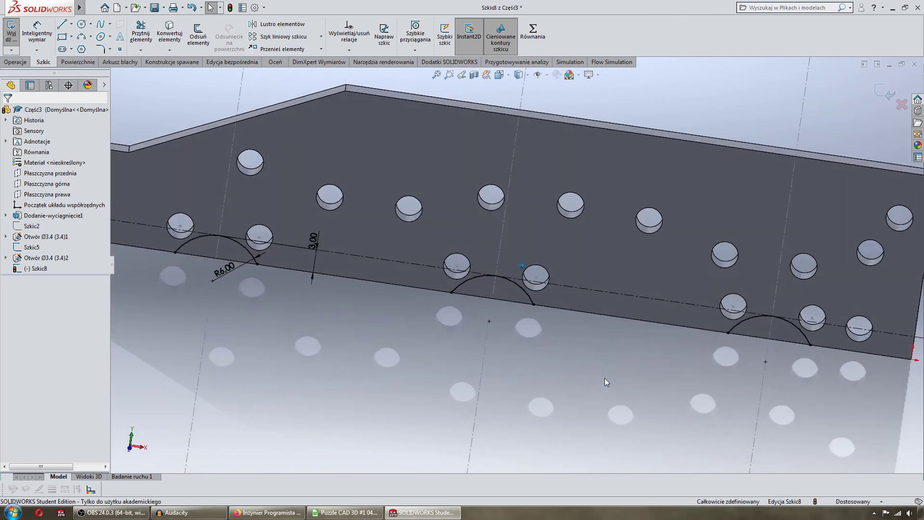
Exit the sketch, start an Extruded Cut, and clear its preselected contours.
{"action": "left_click", "coordinate": [886, 94]}
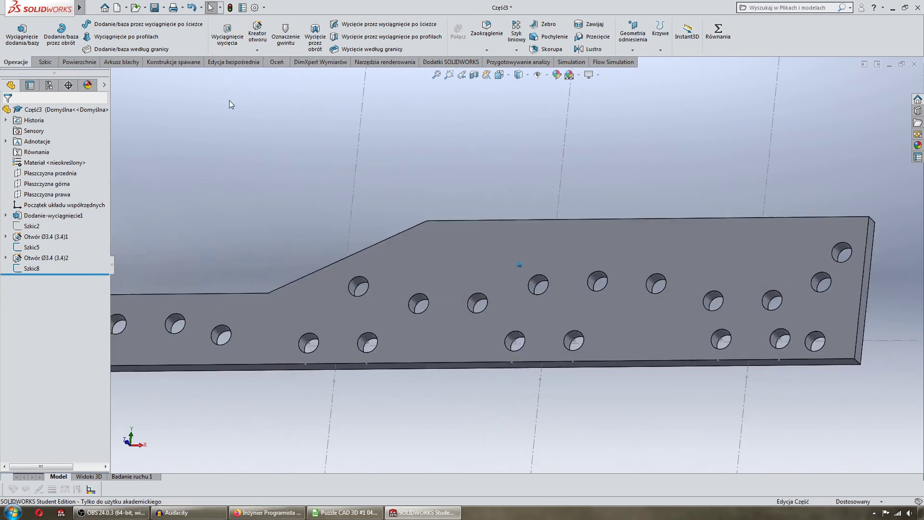
{"action": "left_click", "coordinate": [233, 50]}
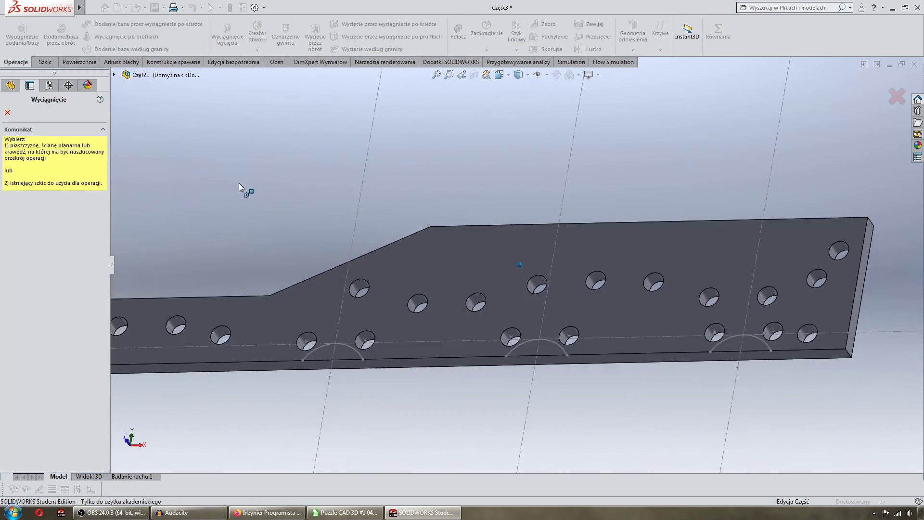
{"action": "left_click", "coordinate": [347, 353]}
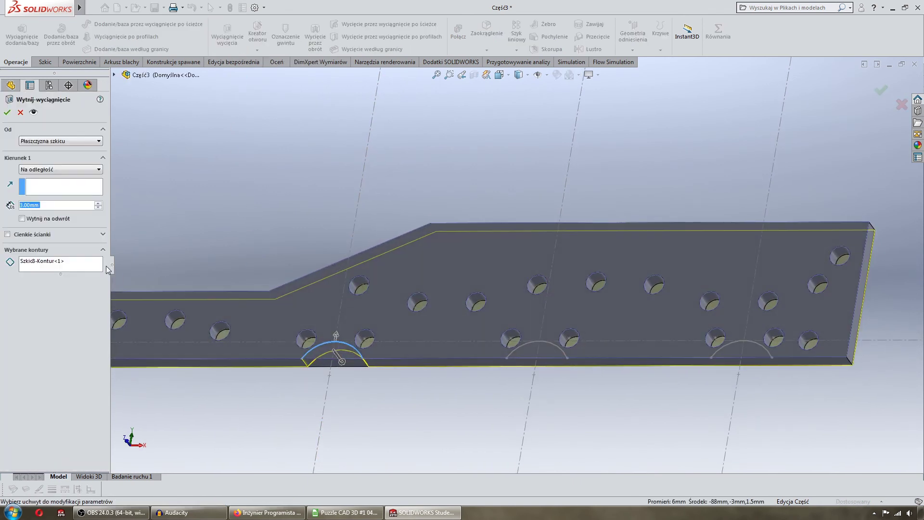
{"action": "left_click", "coordinate": [92, 268]}
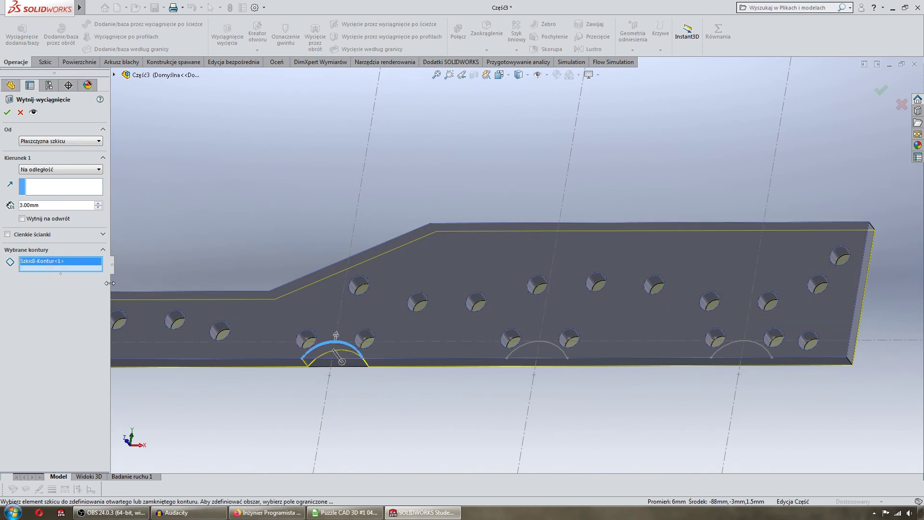
{"action": "right_click", "coordinate": [84, 269]}
{"action": "left_click", "coordinate": [140, 275]}
Select the three half-disk regions as contours and cut them 3.00 mm deep.
{"action": "left_click", "coordinate": [320, 351]}
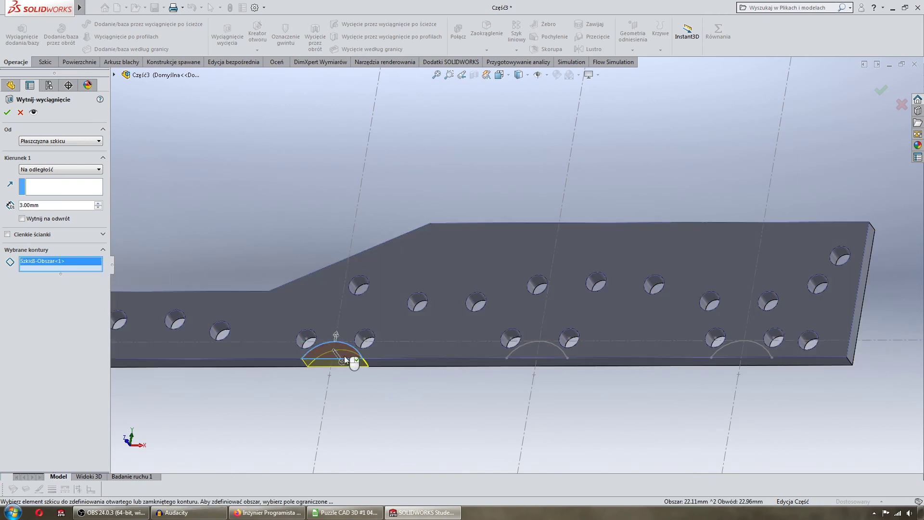
{"action": "left_click", "coordinate": [550, 352]}
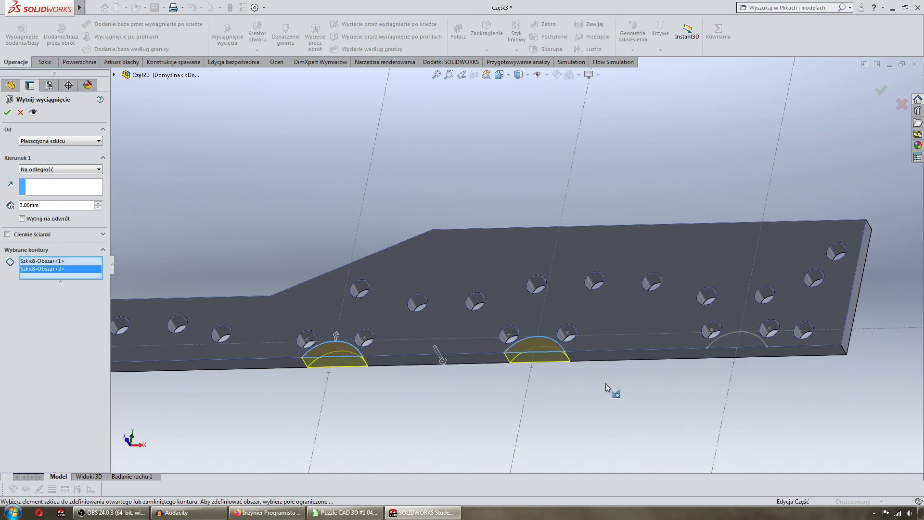
{"action": "left_click", "coordinate": [740, 349]}
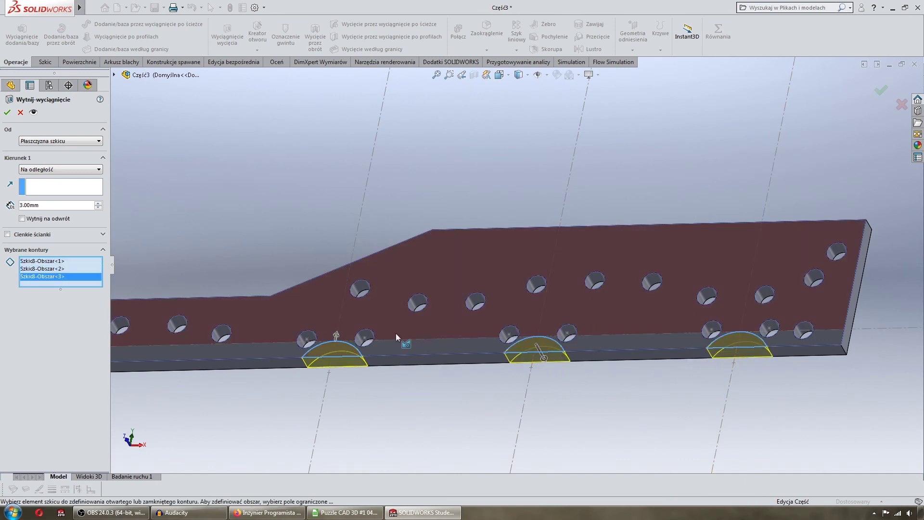
{"action": "mouse_move", "coordinate": [297, 371]}
{"action": "middle_mouse_down"}
{"action": "mouse_move", "coordinate": [415, 365]}
{"action": "mouse_move", "coordinate": [417, 337]}
{"action": "mouse_move", "coordinate": [380, 334]}
{"action": "mouse_move", "coordinate": [417, 348]}
{"action": "mouse_move", "coordinate": [282, 324]}
{"action": "mouse_move", "coordinate": [547, 370]}
{"action": "middle_mouse_up"}
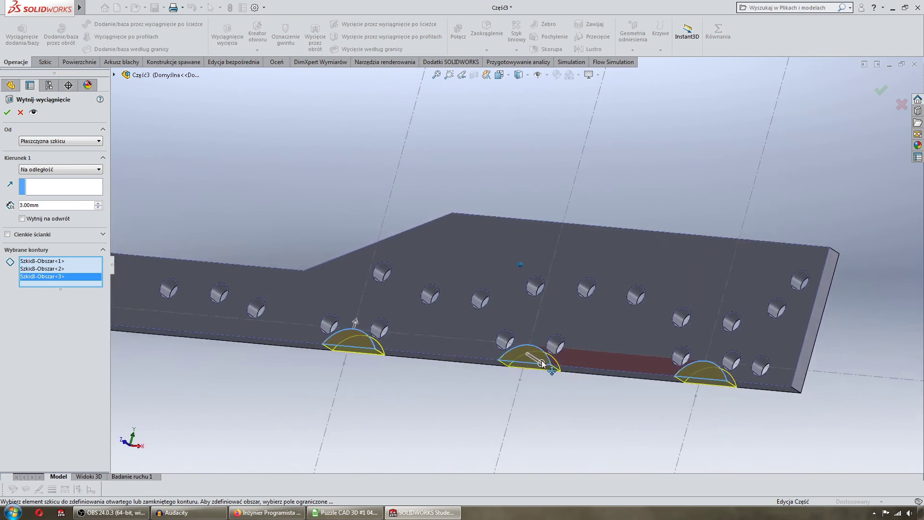
{"action": "middle_click_drag", "start_coordinate": [626, 366], "coordinate": [406, 346]}
{"action": "middle_click_drag", "start_coordinate": [290, 332], "coordinate": [632, 375]}
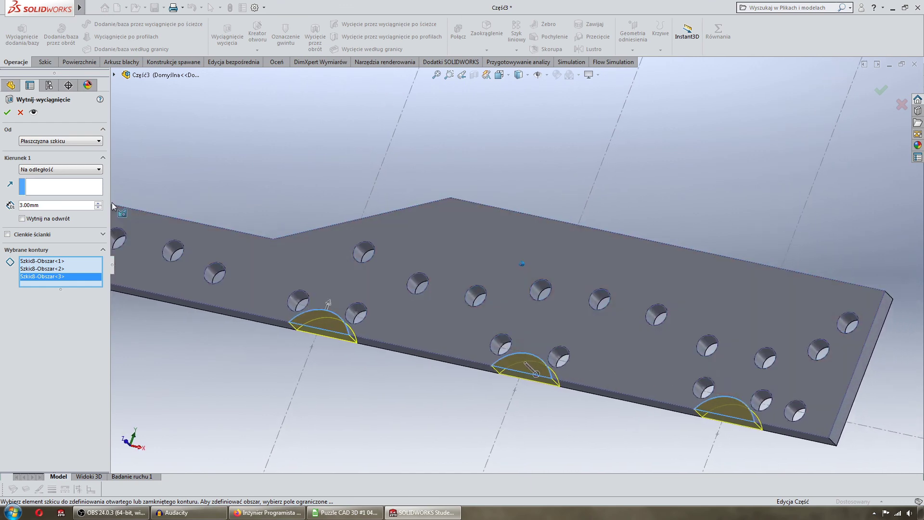
{"action": "left_click", "coordinate": [34, 112]}
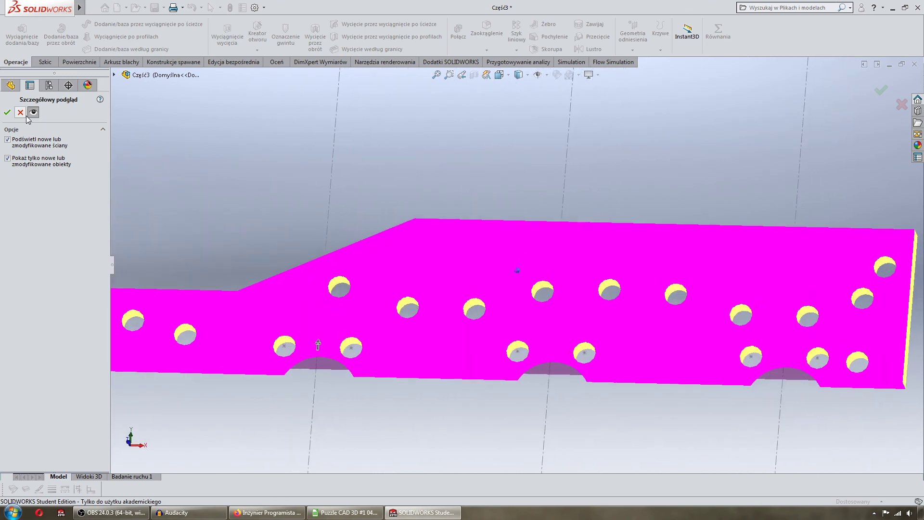
{"action": "left_click", "coordinate": [4, 114]}
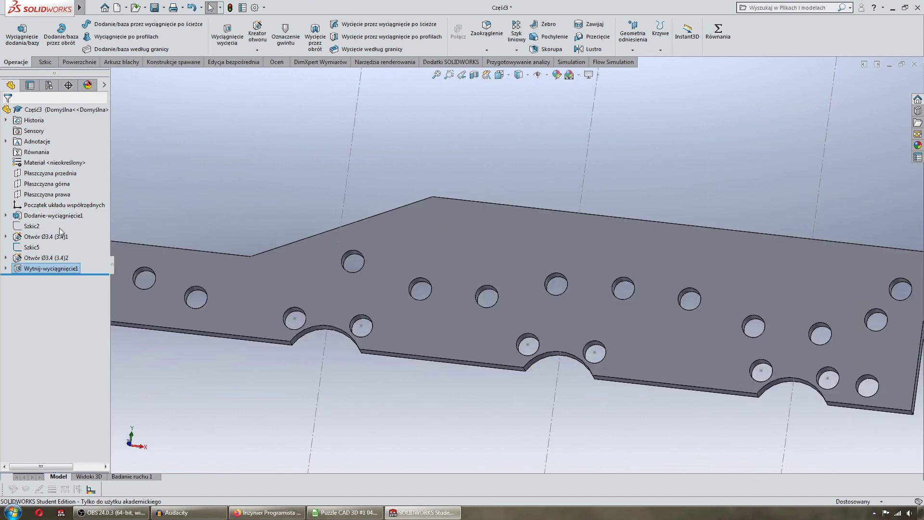
{"action": "key", "text": "Escape"}
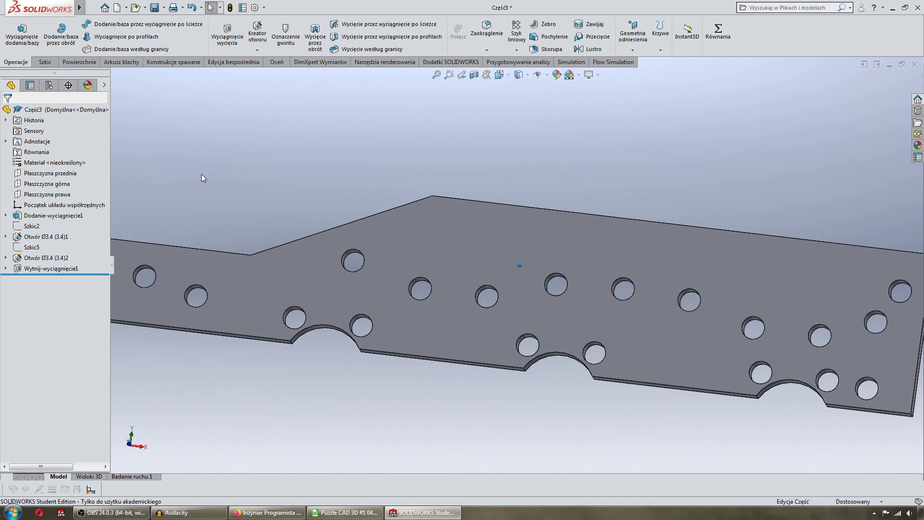
Edit Wytnij-wyciągnięcie1 to Through All in Direction 1 with Direction 2 turned off.
{"action": "left_click", "coordinate": [46, 268]}
{"action": "left_click", "coordinate": [43, 240]}
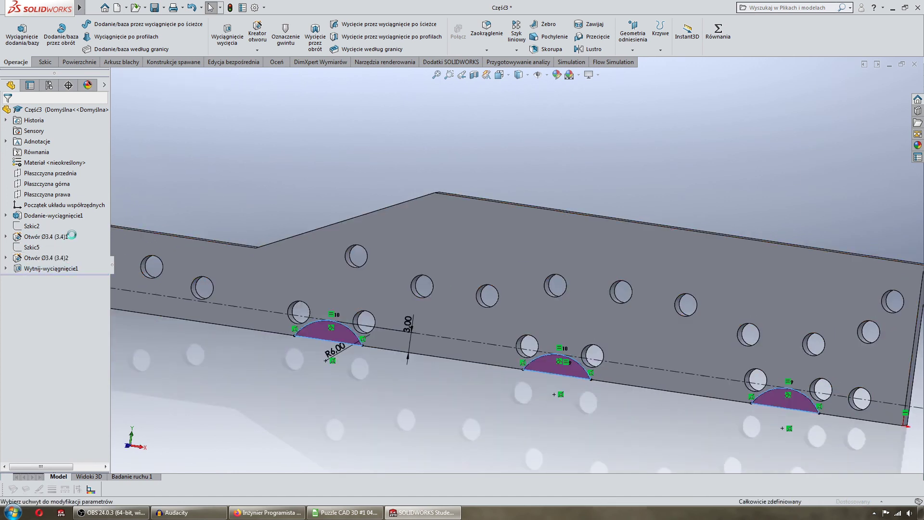
{"action": "left_click", "coordinate": [52, 171]}
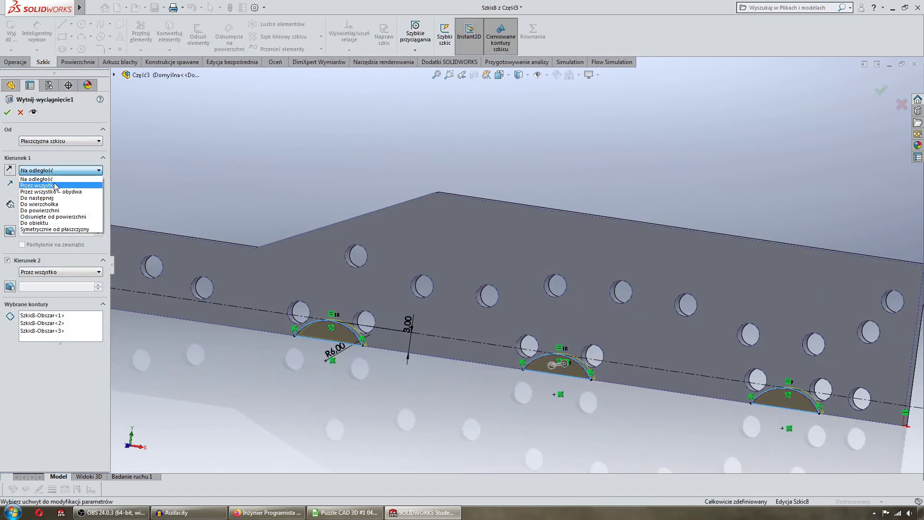
{"action": "left_click", "coordinate": [50, 185]}
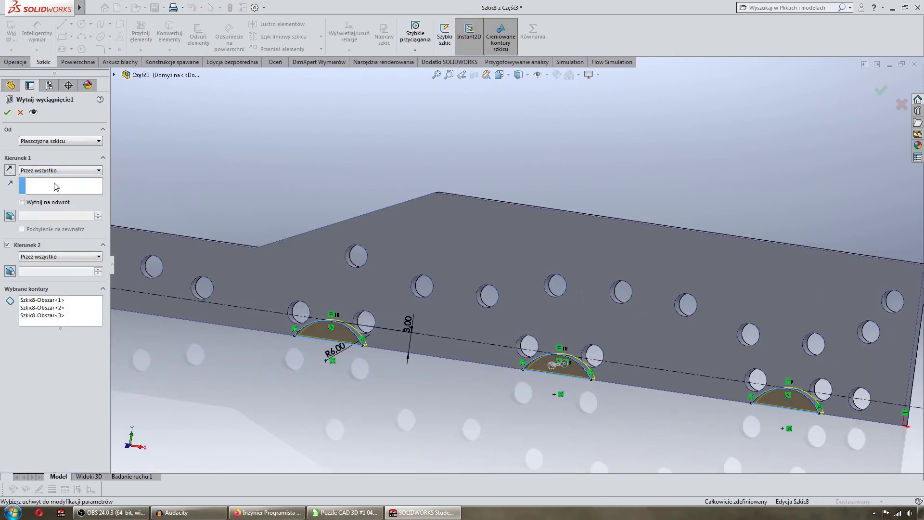
{"action": "left_click", "coordinate": [8, 246]}
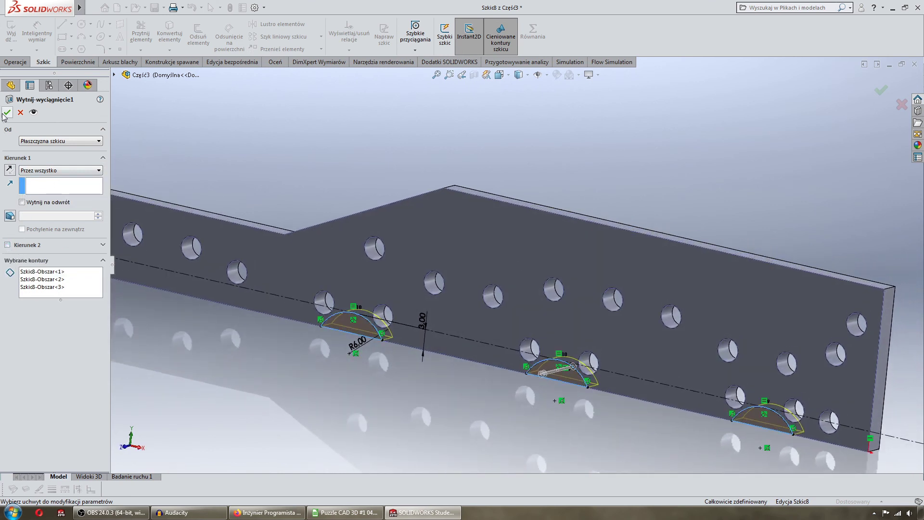
{"action": "left_click", "coordinate": [7, 113]}
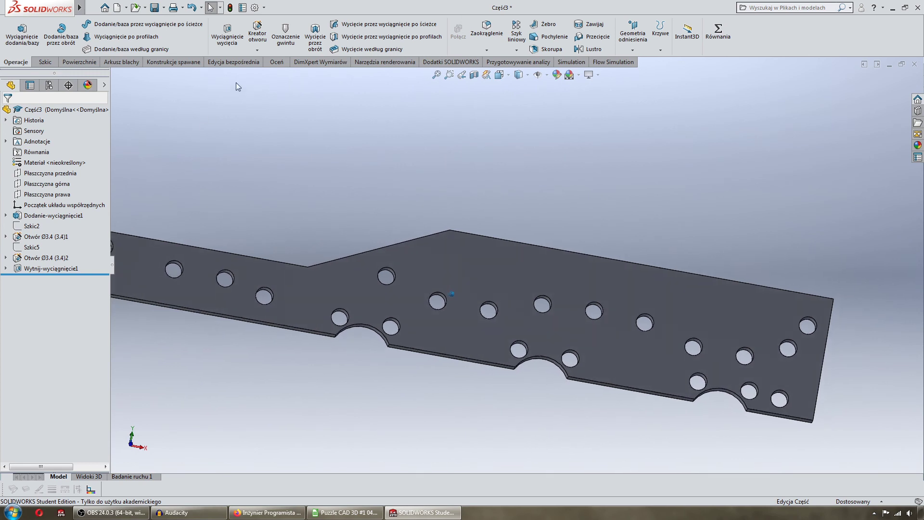
Round the two sloped transition edges with a 20 mm fillet.
{"action": "left_click", "coordinate": [486, 30]}
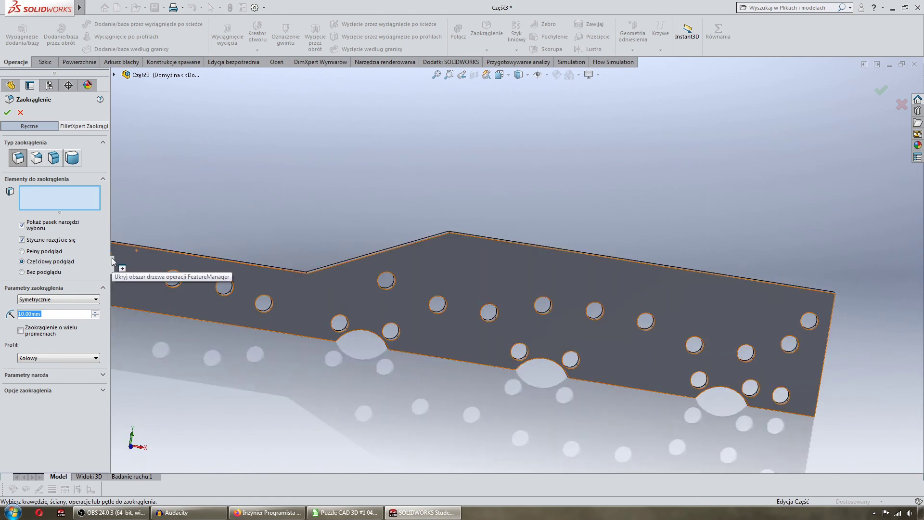
{"action": "type", "text": "20"}
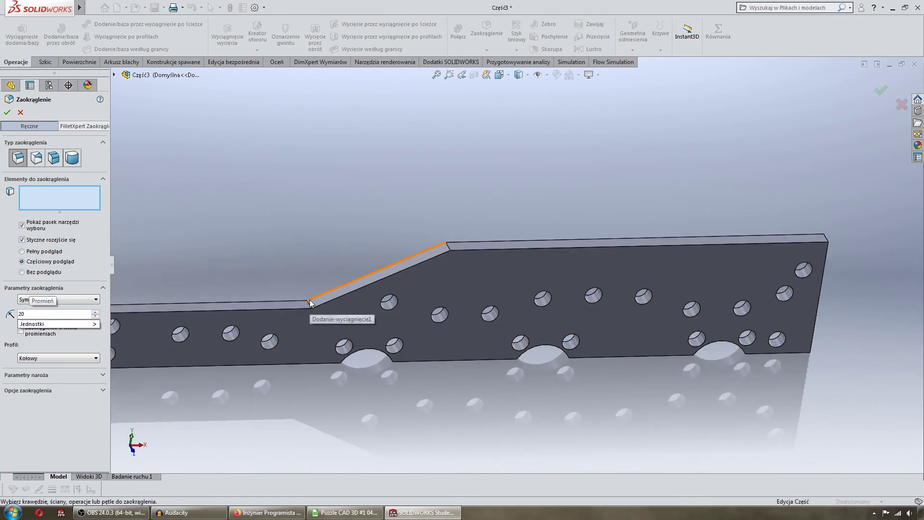
{"action": "left_click", "coordinate": [307, 303]}
{"action": "left_click", "coordinate": [448, 245]}
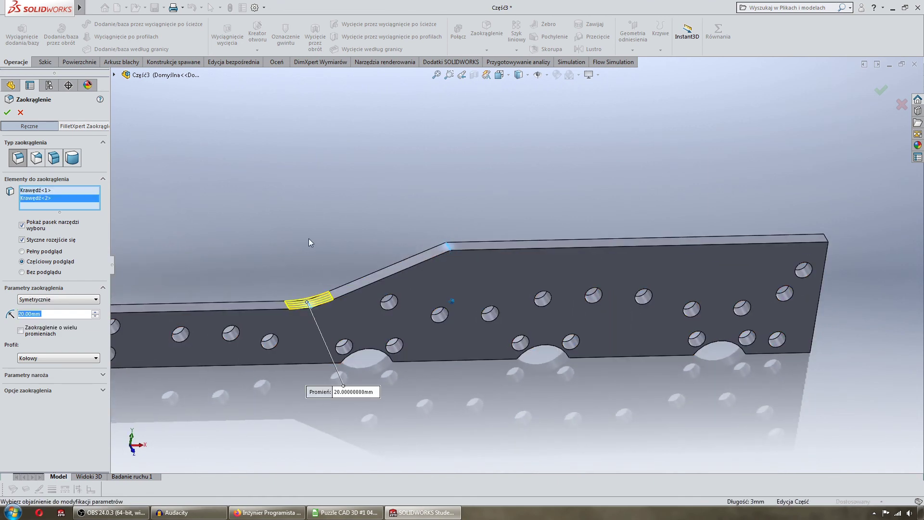
{"action": "left_click", "coordinate": [7, 112]}
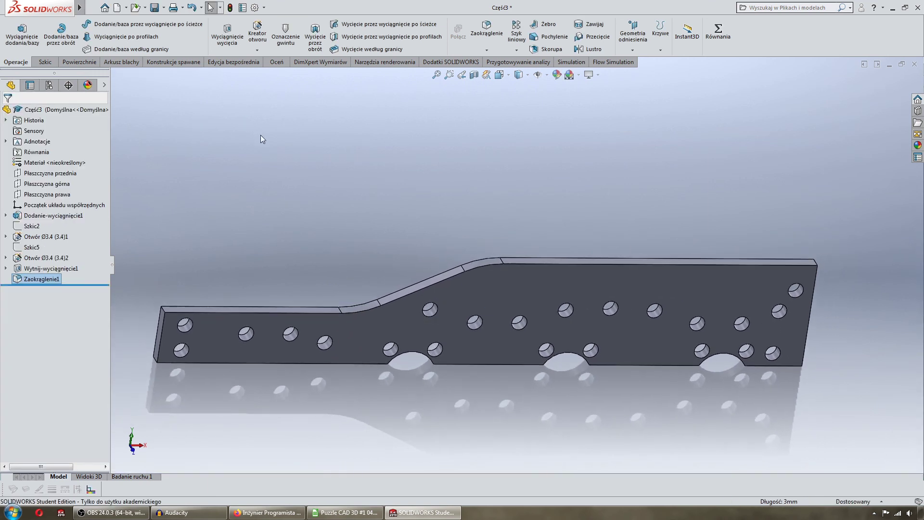
{"action": "middle_click_drag", "start_coordinate": [261, 135], "coordinate": [500, 59]}
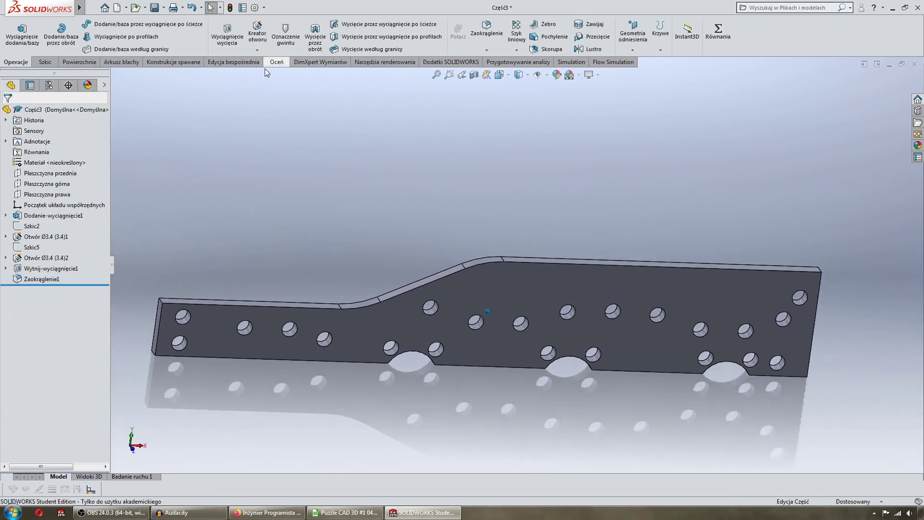
Start a second fillet and select the six edges where the notches meet the bottom.
{"action": "left_click", "coordinate": [487, 50]}
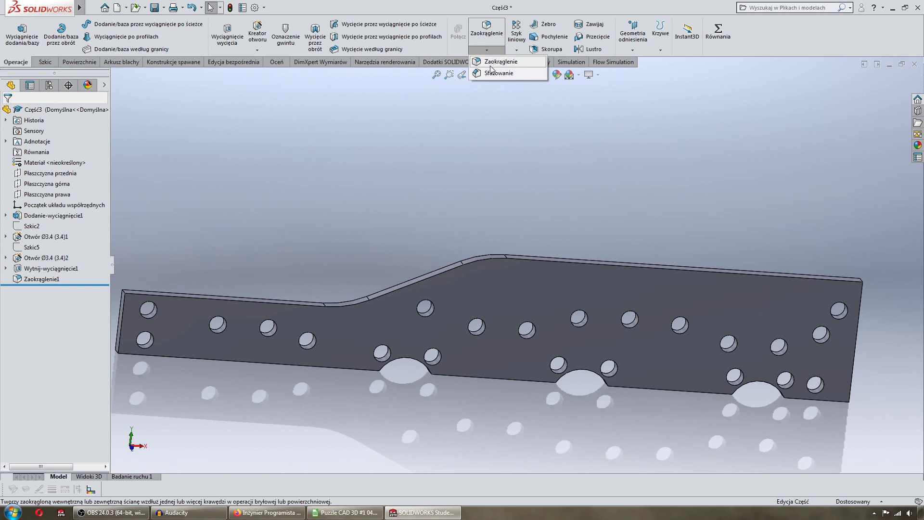
{"action": "left_click", "coordinate": [491, 62]}
{"action": "scroll", "coordinate": [368, 353], "scroll_direction": "down", "scroll_amount": 3}
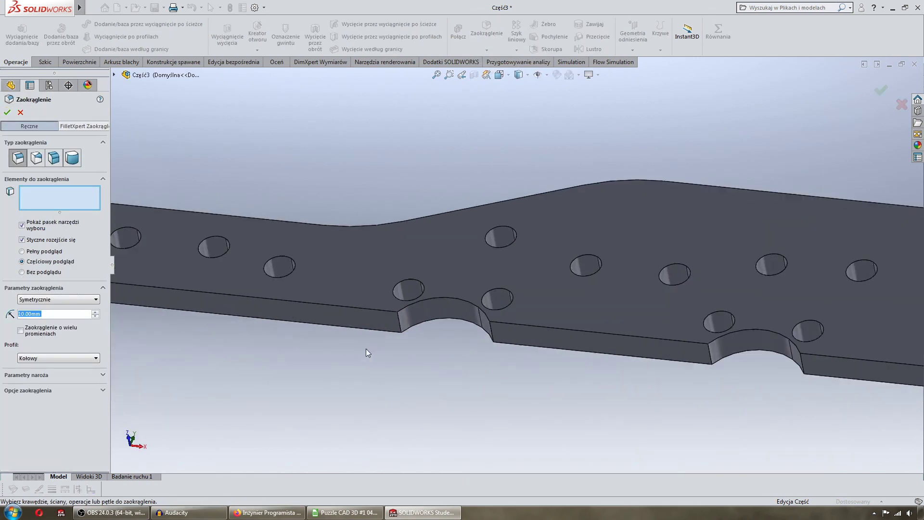
{"action": "left_click", "coordinate": [401, 326]}
{"action": "mouse_move", "coordinate": [404, 332]}
{"action": "middle_mouse_down"}
{"action": "mouse_move", "coordinate": [609, 342]}
{"action": "mouse_move", "coordinate": [584, 412]}
{"action": "mouse_move", "coordinate": [858, 255]}
{"action": "mouse_move", "coordinate": [829, 212]}
{"action": "mouse_move", "coordinate": [691, 320]}
{"action": "middle_mouse_up"}
{"action": "left_click", "coordinate": [529, 331]}
{"action": "left_click", "coordinate": [604, 422]}
{"action": "left_click", "coordinate": [859, 255]}
{"action": "left_click", "coordinate": [829, 212]}
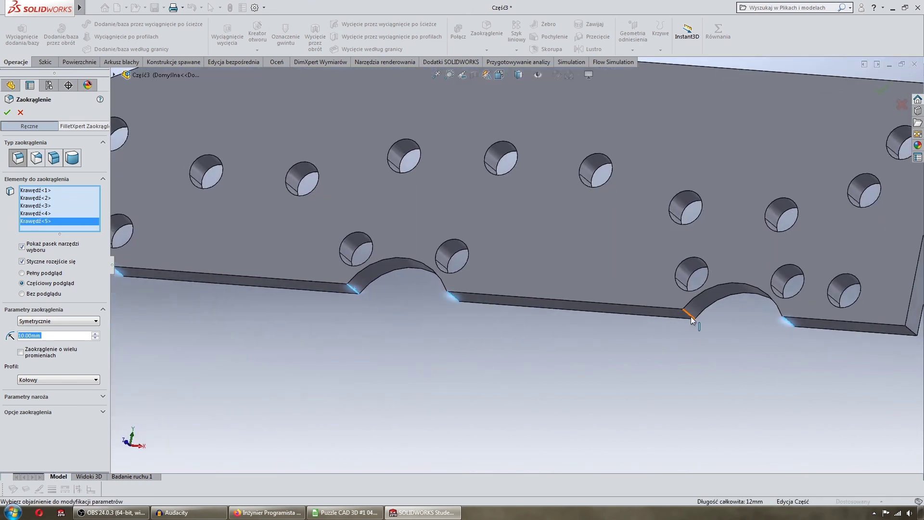
{"action": "left_click", "coordinate": [691, 320]}
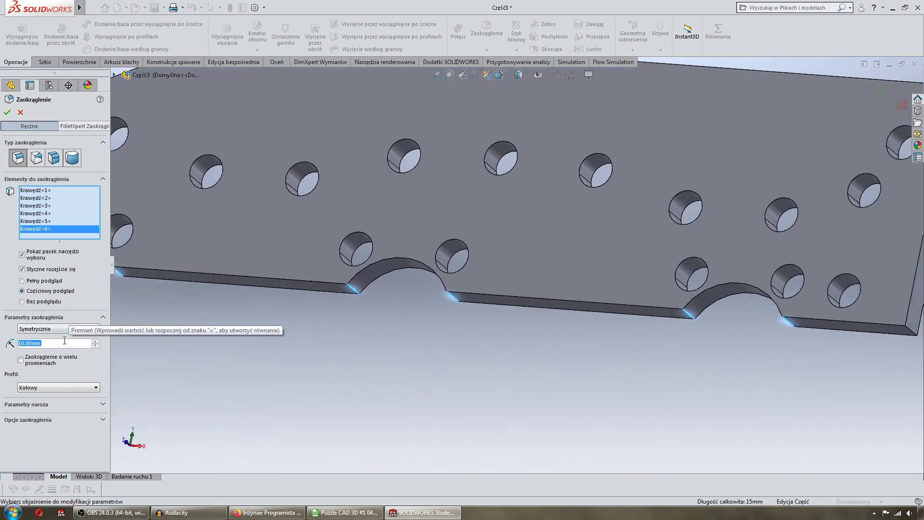
Give the notch-edge fillet a 2 mm radius, apply it, and view the plate's left end.
{"action": "type", "text": "2"}
{"action": "key", "text": "Return"}
{"action": "scroll", "coordinate": [337, 289], "scroll_direction": "up", "scroll_amount": 2}
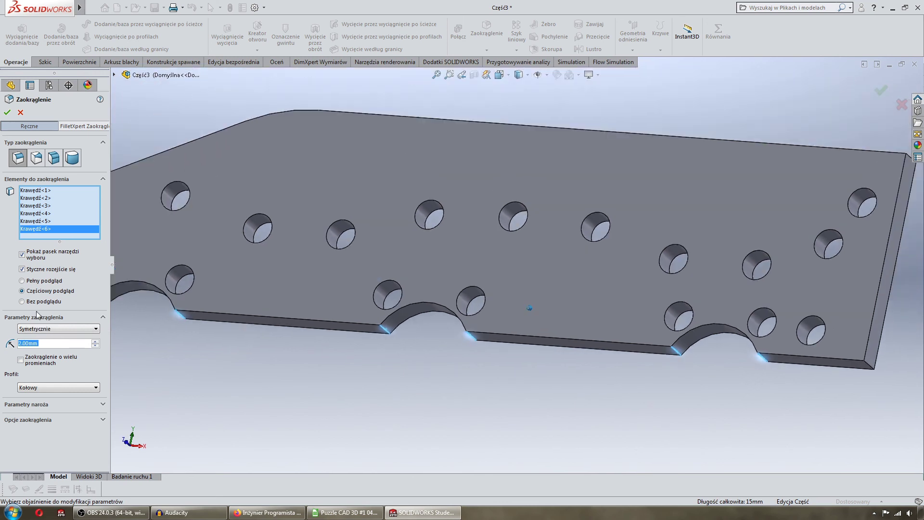
{"action": "left_click", "coordinate": [7, 114]}
{"action": "middle_click_drag", "start_coordinate": [262, 168], "coordinate": [341, 195]}
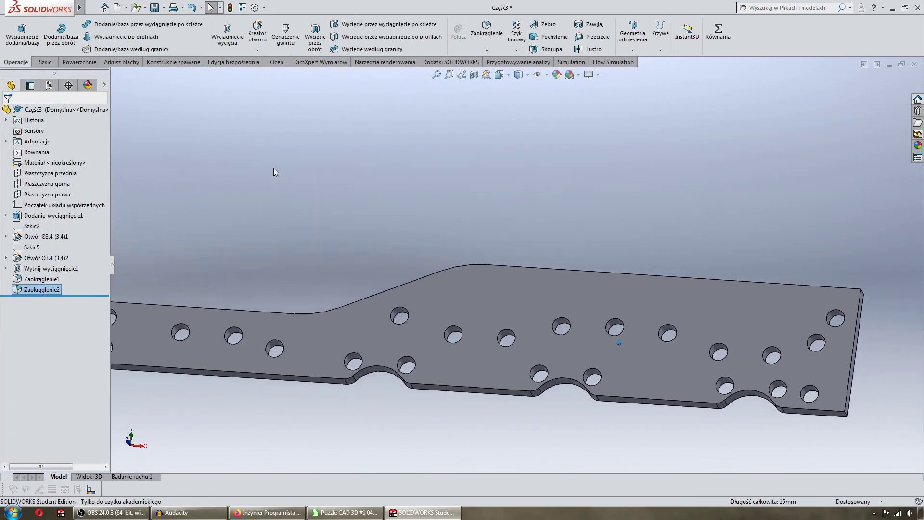
{"action": "key", "text": "Left"}
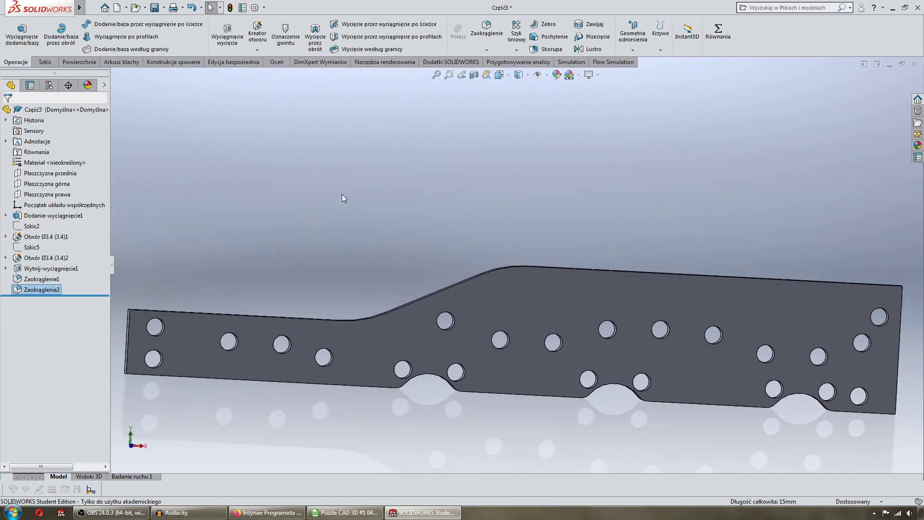
{"action": "key", "text": "Left"}
{"action": "key", "text": "Left"}
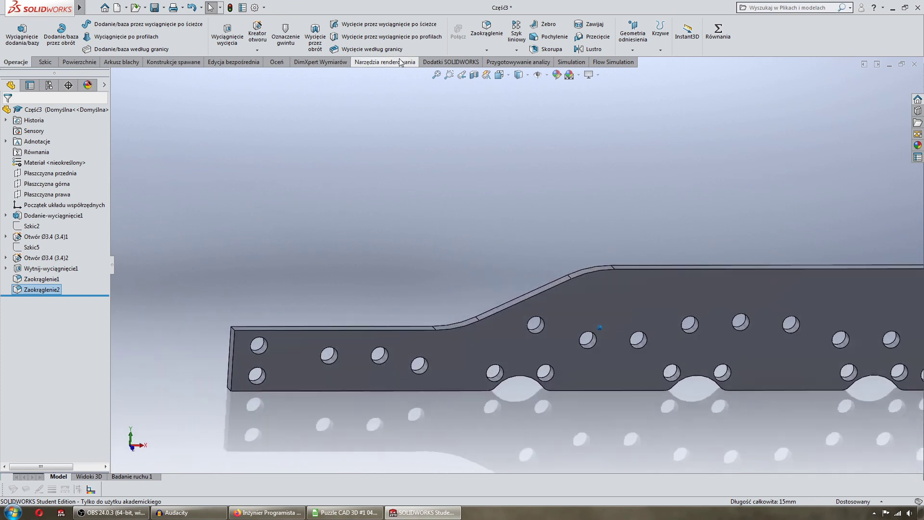
Chamfer the plate's upper-left corner edge with a 2 mm distance.
{"action": "left_click", "coordinate": [486, 50]}
{"action": "left_click", "coordinate": [487, 73]}
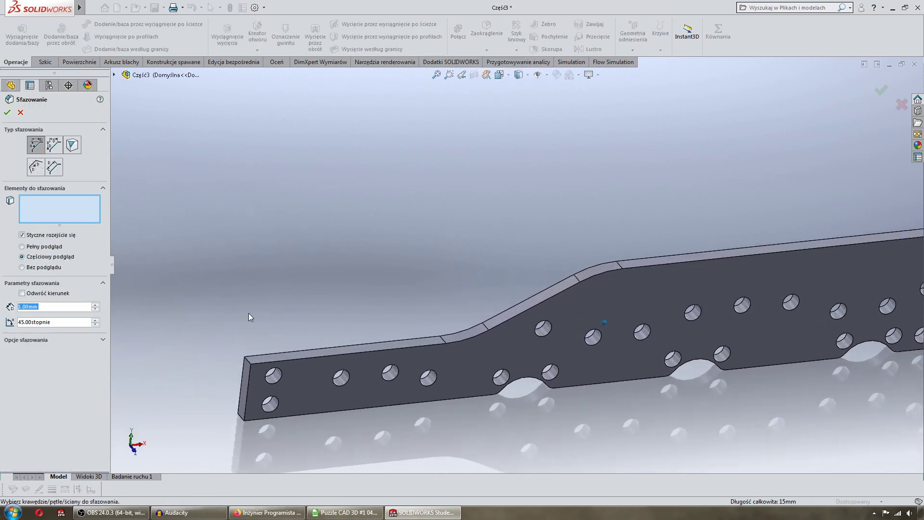
{"action": "left_click", "coordinate": [256, 365]}
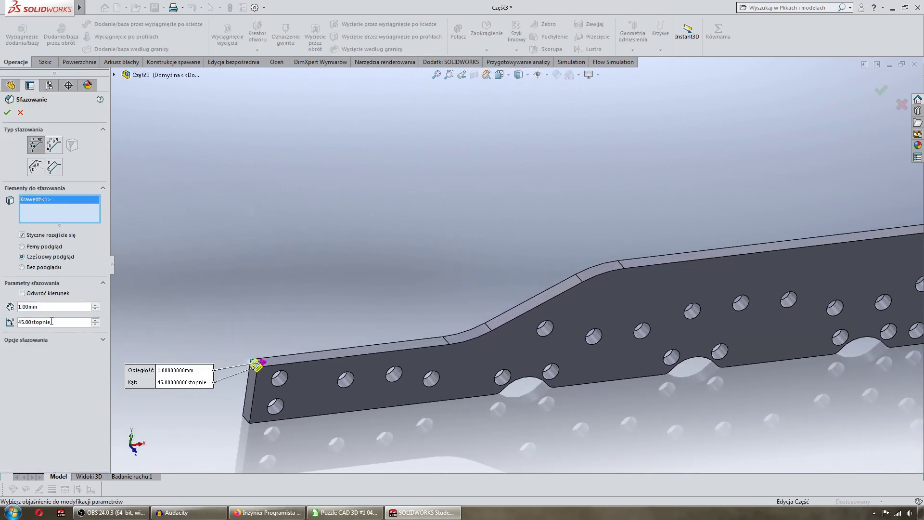
{"action": "double_click", "coordinate": [51, 310]}
{"action": "key", "text": "ctrl+1"}
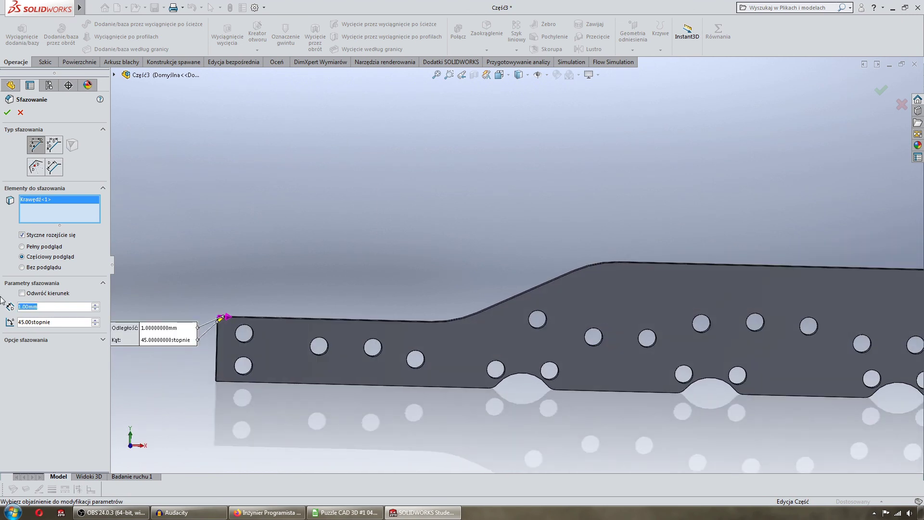
{"action": "type", "text": "2"}
{"action": "key", "text": "Return"}
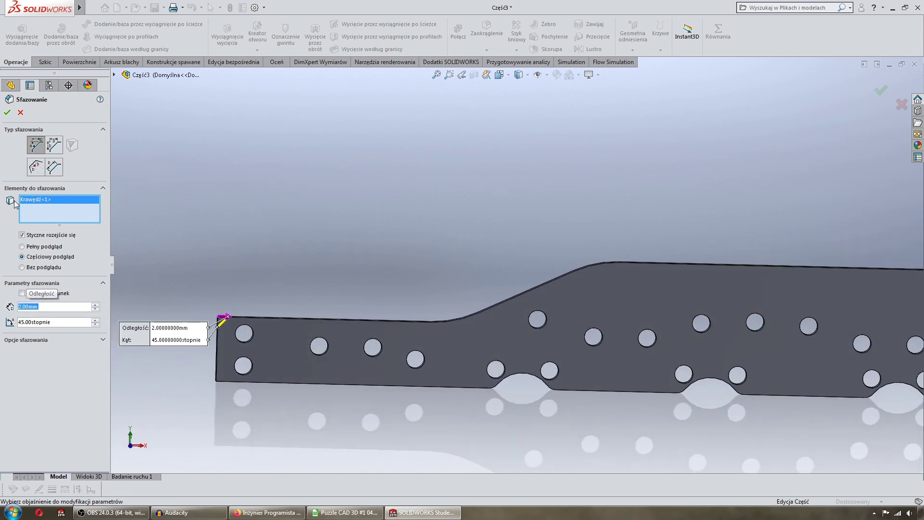
{"action": "left_click", "coordinate": [7, 112]}
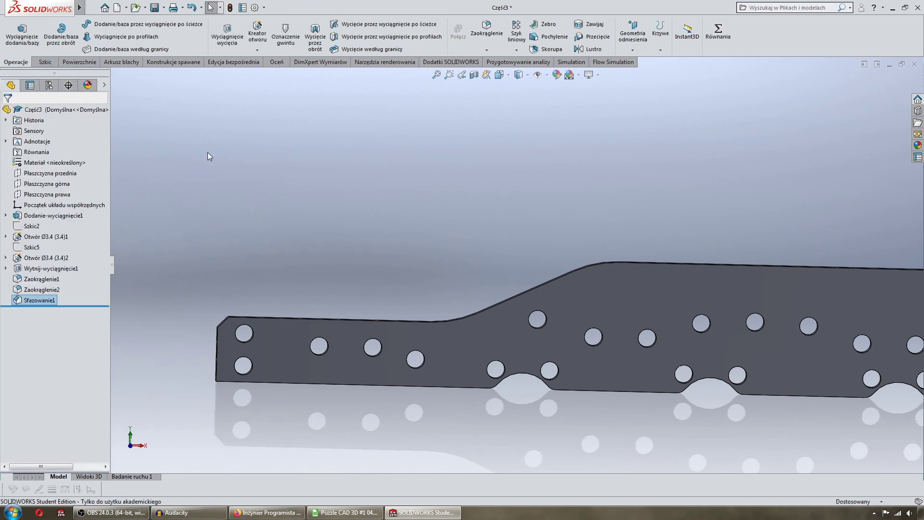
{"action": "mouse_move", "coordinate": [207, 152]}
{"action": "middle_mouse_down"}
{"action": "mouse_move", "coordinate": [247, 160]}
{"action": "mouse_move", "coordinate": [273, 129]}
{"action": "mouse_move", "coordinate": [285, 65]}
{"action": "middle_mouse_up"}
Start a second chamfer and select the two long top edges of the plate.
{"action": "left_click", "coordinate": [485, 35]}
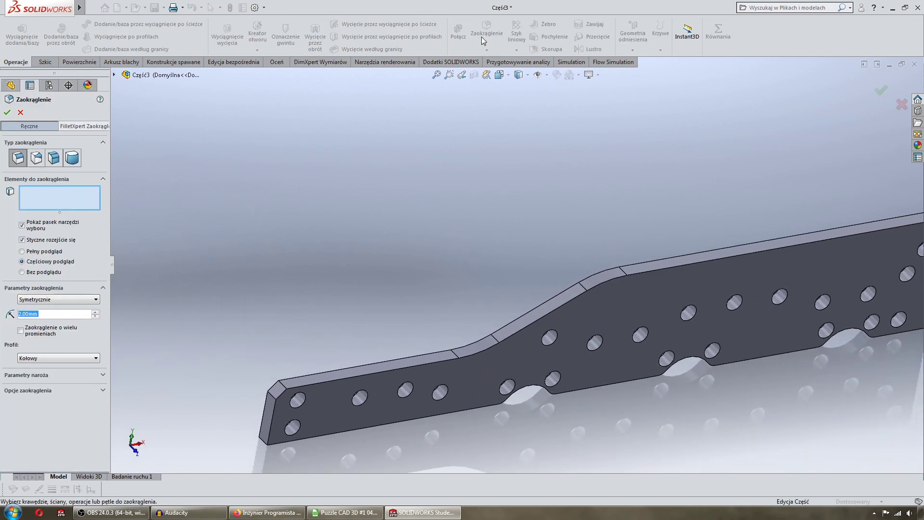
{"action": "left_click", "coordinate": [20, 112]}
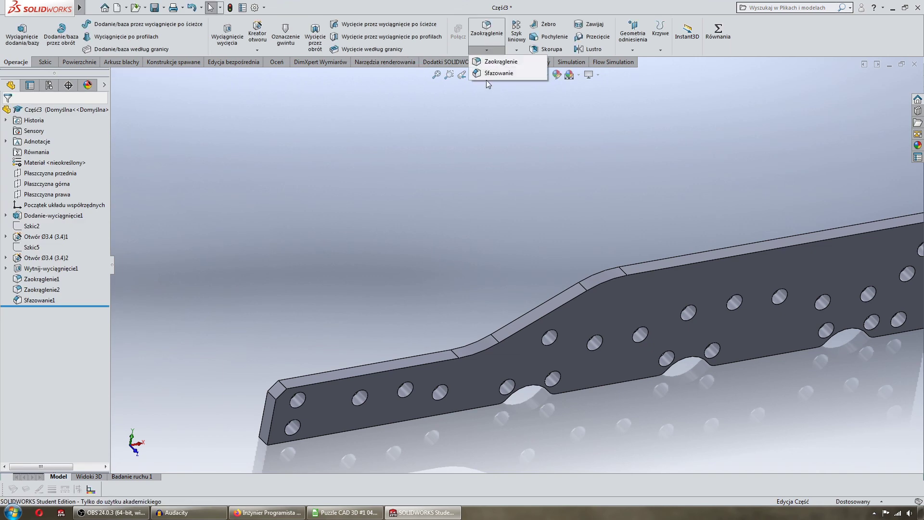
{"action": "left_click", "coordinate": [487, 49]}
{"action": "left_click", "coordinate": [501, 75]}
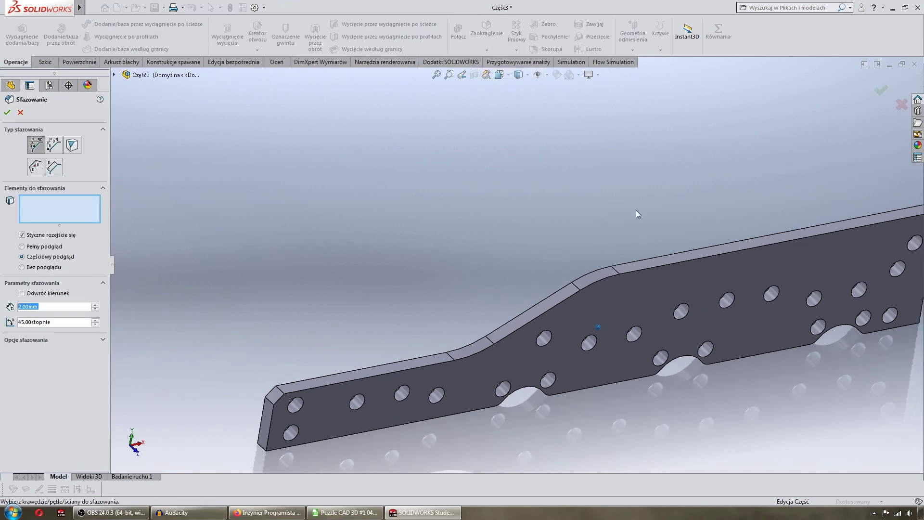
{"action": "mouse_move", "coordinate": [637, 210]}
{"action": "middle_mouse_down"}
{"action": "mouse_move", "coordinate": [666, 256]}
{"action": "mouse_move", "coordinate": [628, 250]}
{"action": "mouse_move", "coordinate": [570, 275]}
{"action": "mouse_move", "coordinate": [537, 259]}
{"action": "middle_mouse_up"}
{"action": "left_click", "coordinate": [667, 260]}
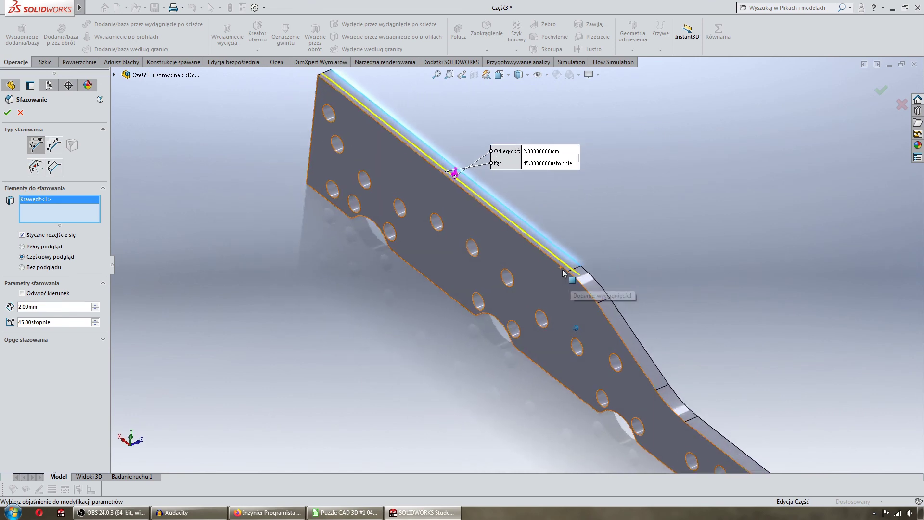
{"action": "left_click", "coordinate": [537, 253]}
{"action": "mouse_move", "coordinate": [486, 315]}
{"action": "middle_mouse_down"}
{"action": "mouse_move", "coordinate": [479, 326]}
{"action": "mouse_move", "coordinate": [331, 343]}
{"action": "mouse_move", "coordinate": [276, 274]}
{"action": "mouse_move", "coordinate": [381, 303]}
{"action": "mouse_move", "coordinate": [626, 149]}
{"action": "middle_mouse_up"}
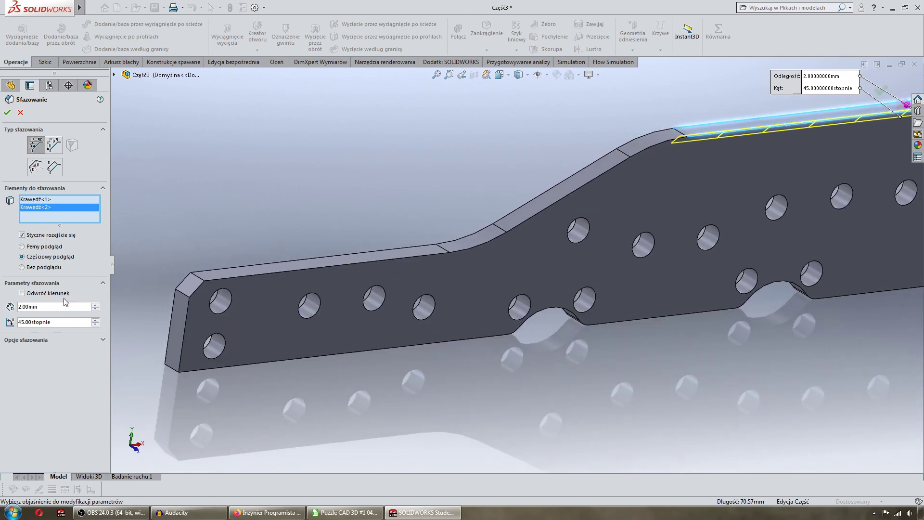
Give the top-edge chamfer a 0.5 mm distance and confirm it.
{"action": "double_click", "coordinate": [45, 309]}
{"action": "type", "text": "0.5"}
{"action": "key", "text": "Return"}
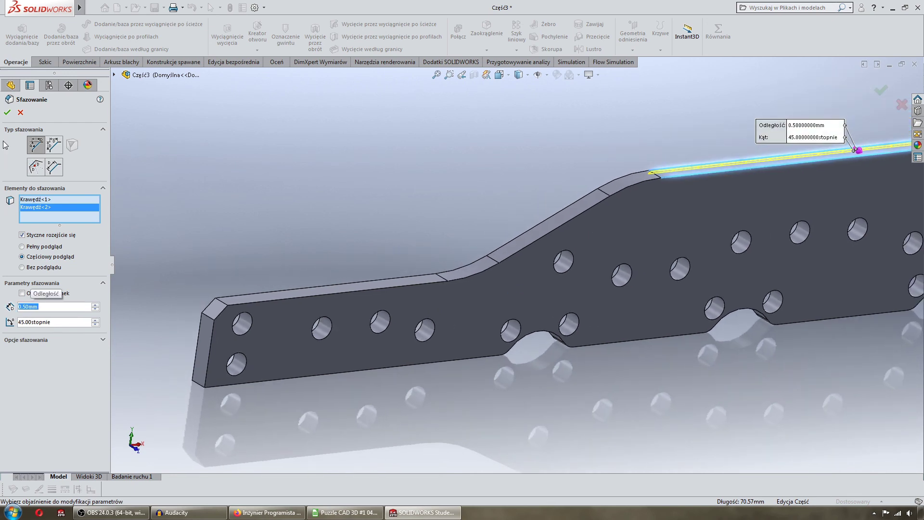
{"action": "left_click", "coordinate": [7, 113]}
{"action": "key", "text": "ctrl+1"}
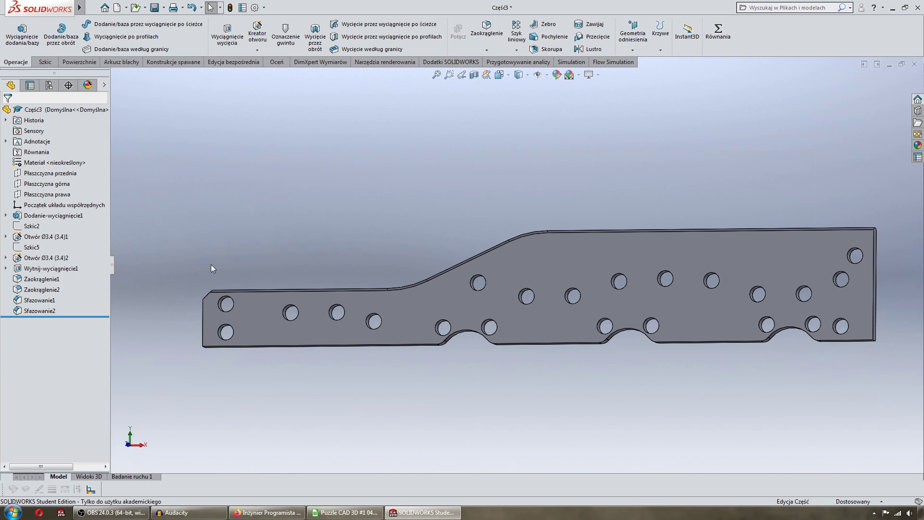
{"action": "key", "text": "Up"}
Save the part as Płyta boczna.SLDPRT, then show the solidexpert.com page in Firefox.
{"action": "key", "text": "Left"}
{"action": "key", "text": "Left"}
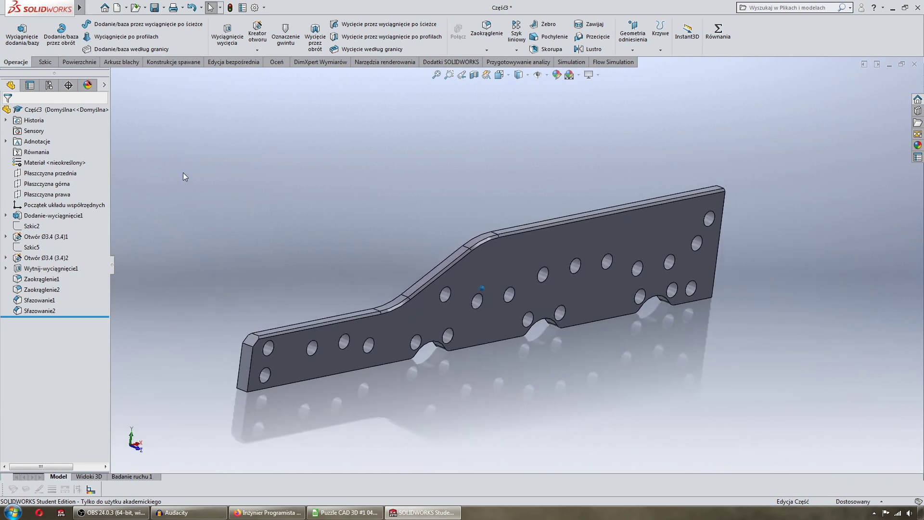
{"action": "left_click", "coordinate": [155, 14]}
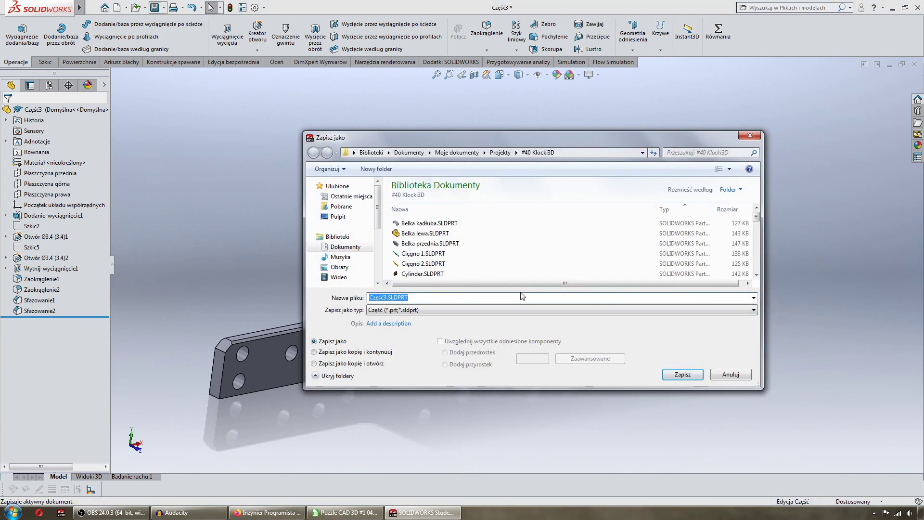
{"action": "type", "text": "Płyta boczna"}
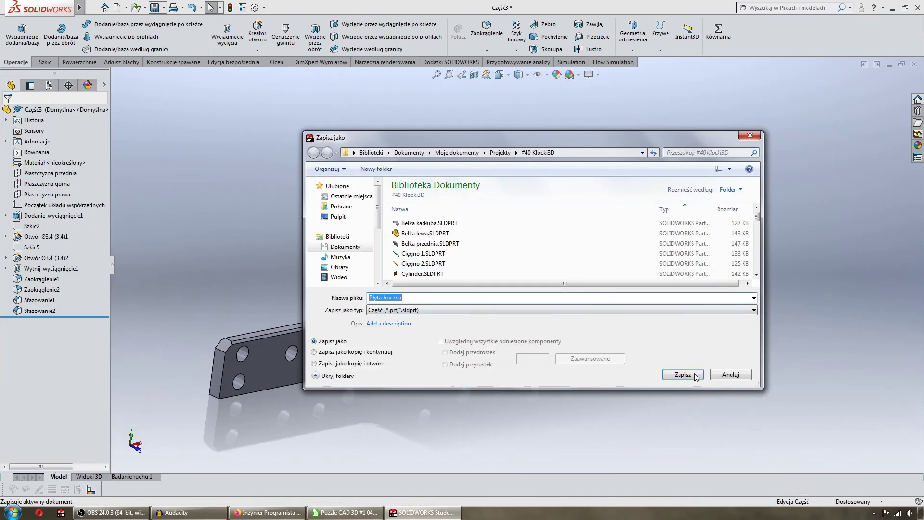
{"action": "left_click", "coordinate": [695, 375]}
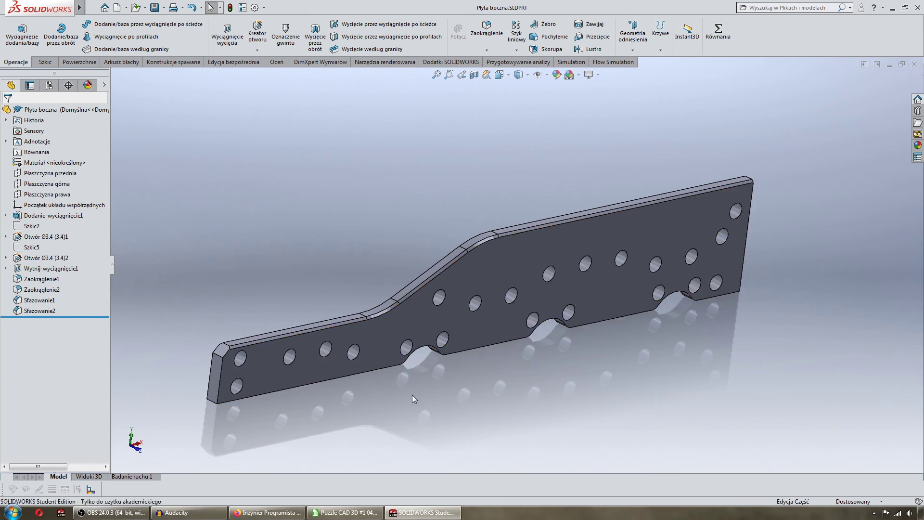
{"action": "left_click", "coordinate": [267, 513]}
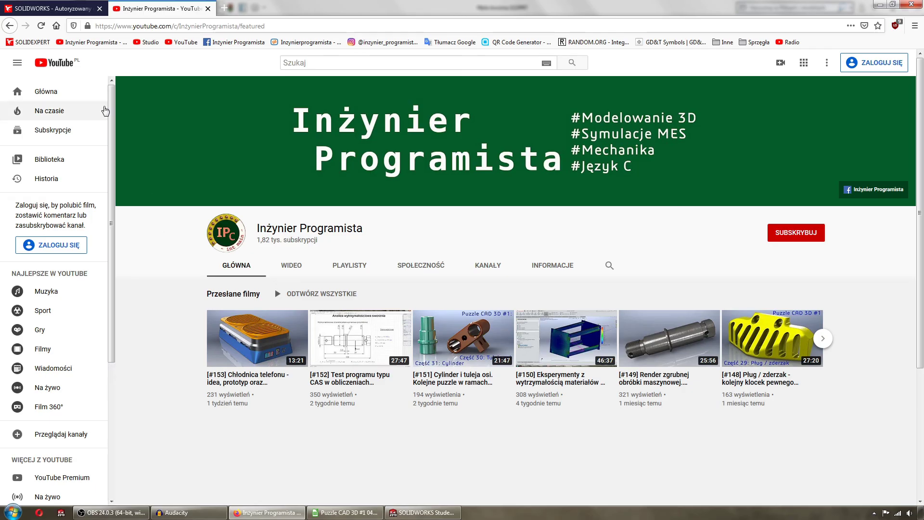
{"action": "left_click", "coordinate": [62, 9]}
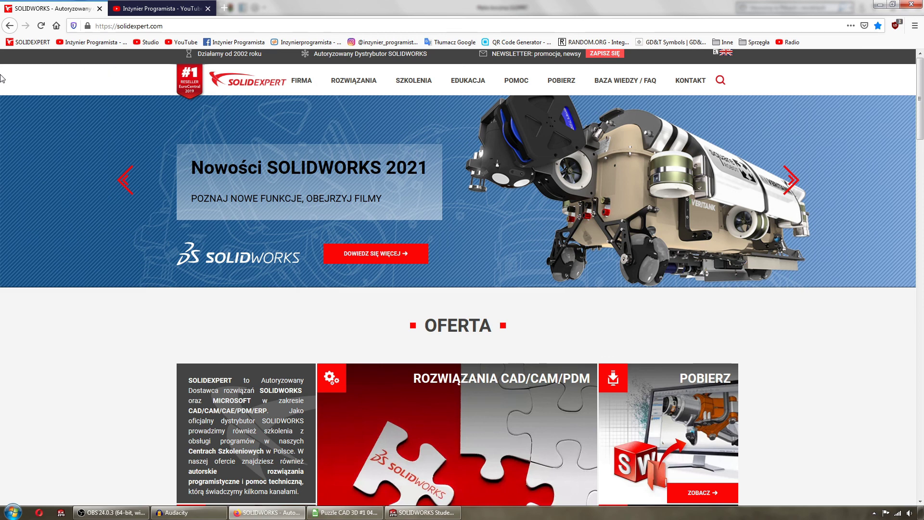